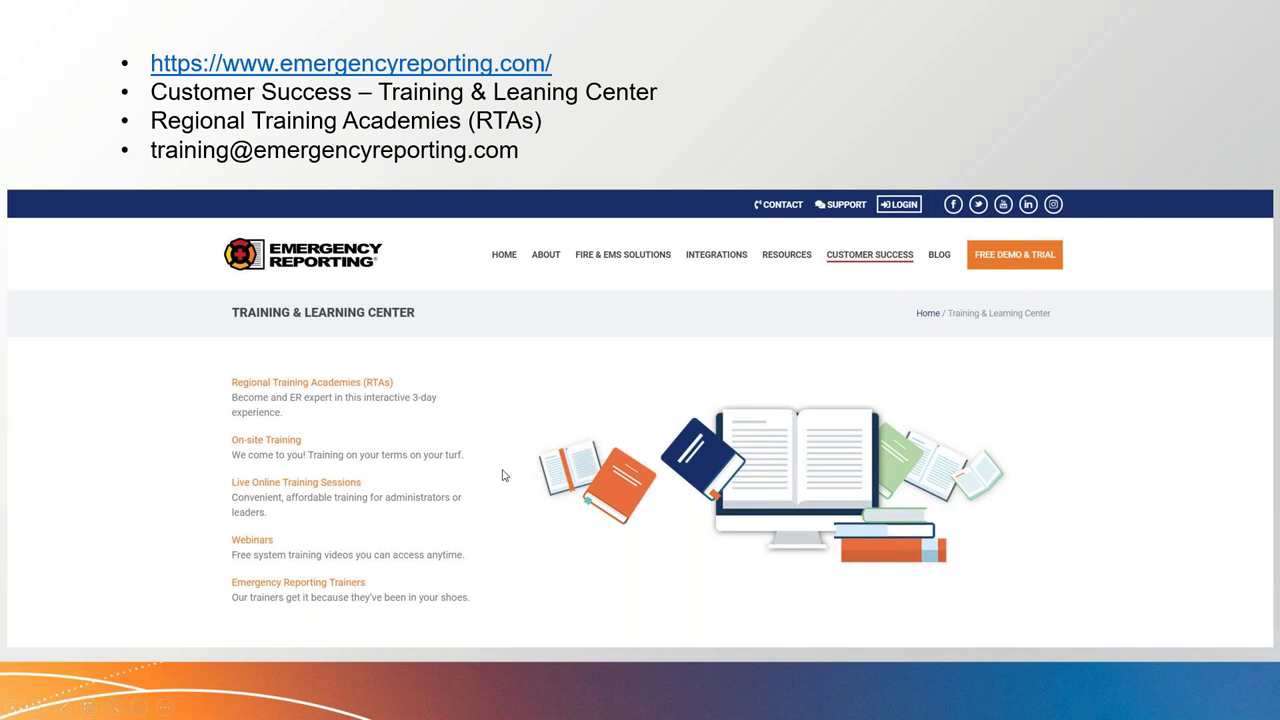
Close the slide presentation and open the Security Roles and Permissions page in the Administration module.
{"action": "key", "text": "Right"}
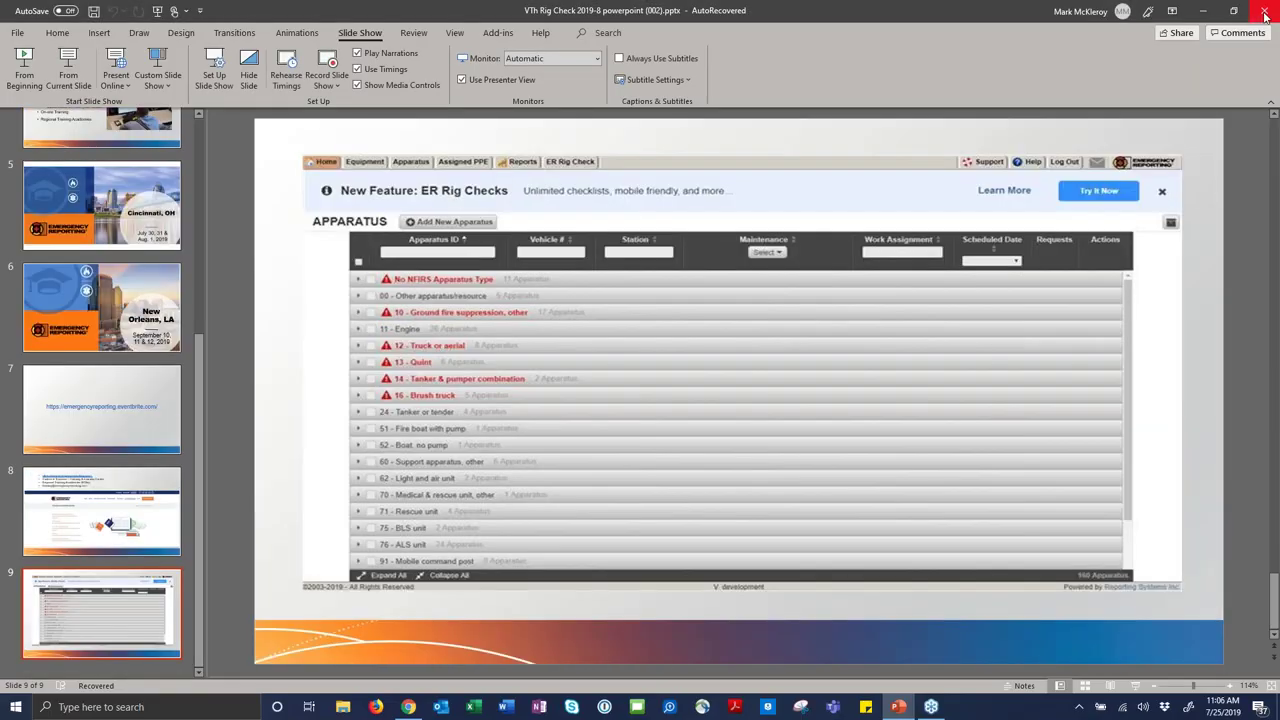
{"action": "left_click", "coordinate": [1265, 16]}
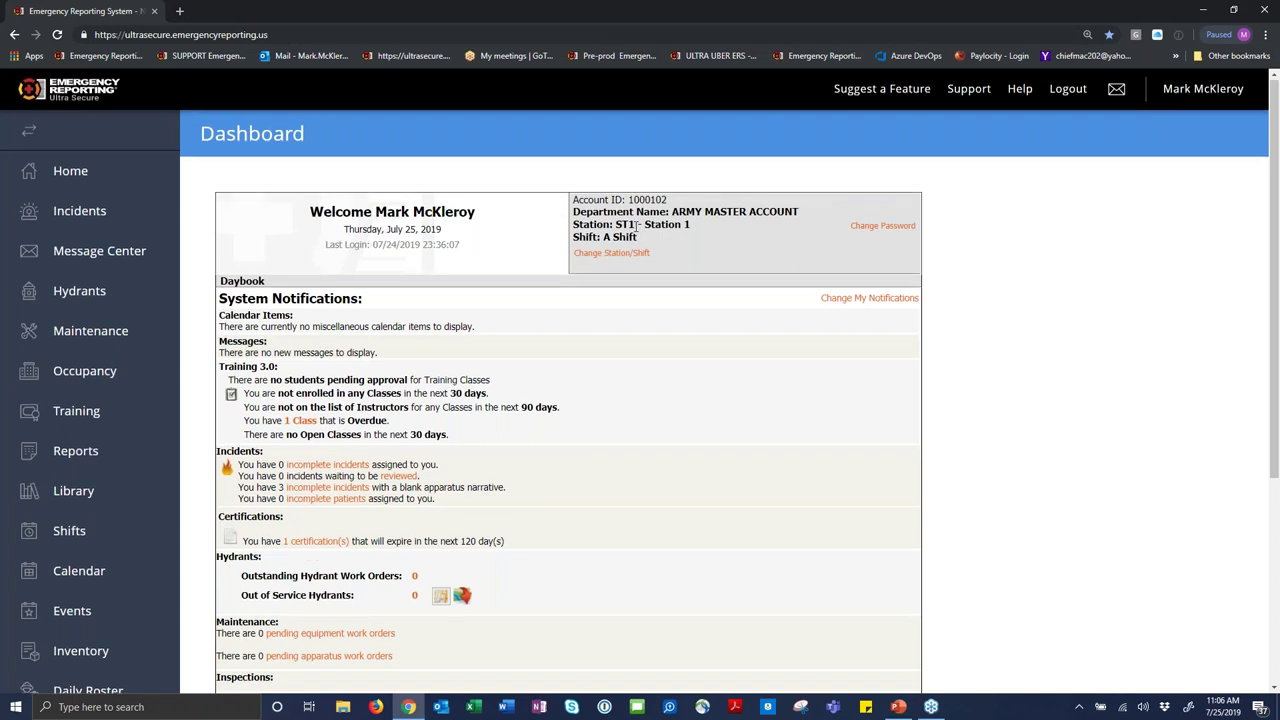
{"action": "scroll", "coordinate": [636, 226], "scroll_direction": "down", "scroll_amount": 2}
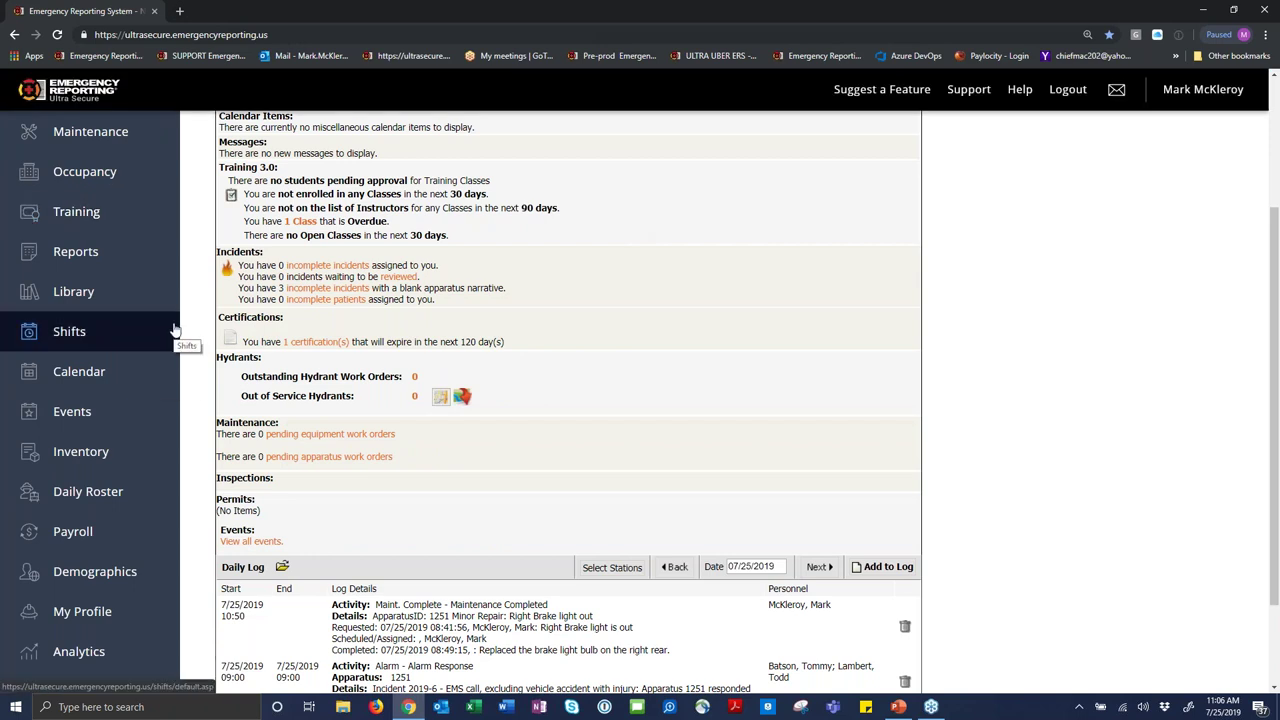
{"action": "scroll", "coordinate": [173, 330], "scroll_direction": "down", "scroll_amount": 2}
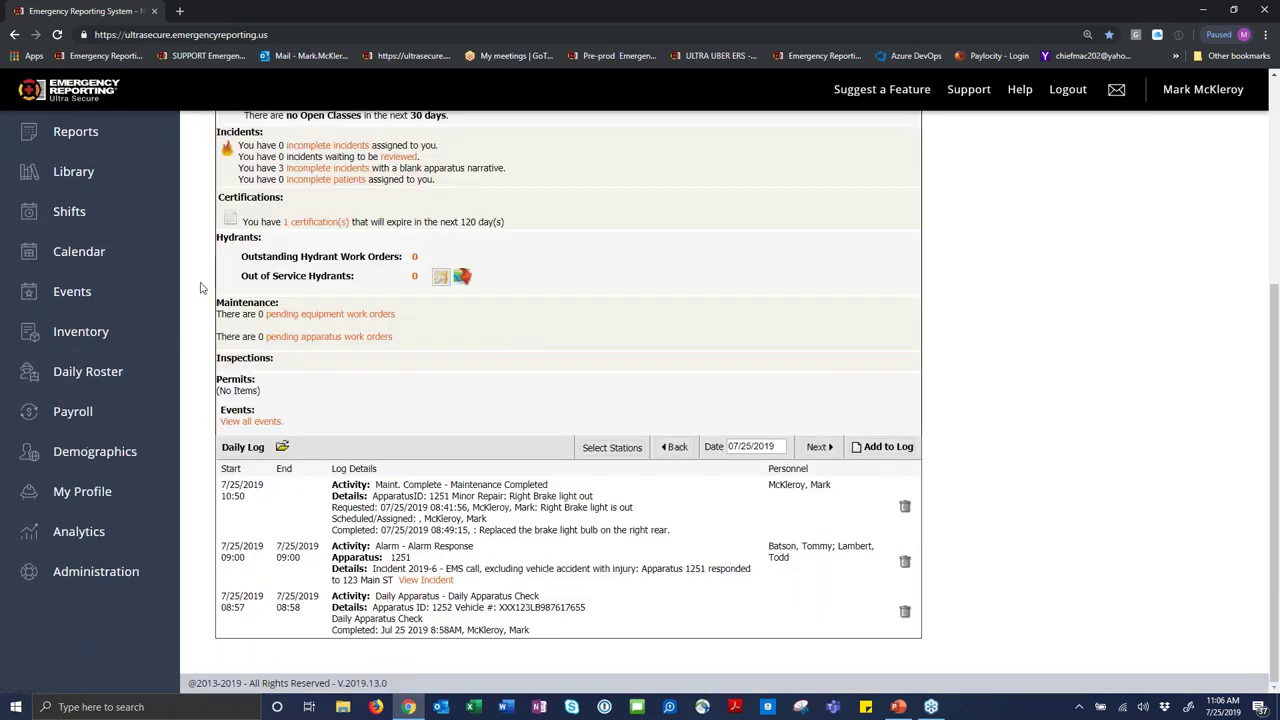
{"action": "left_click", "coordinate": [75, 579]}
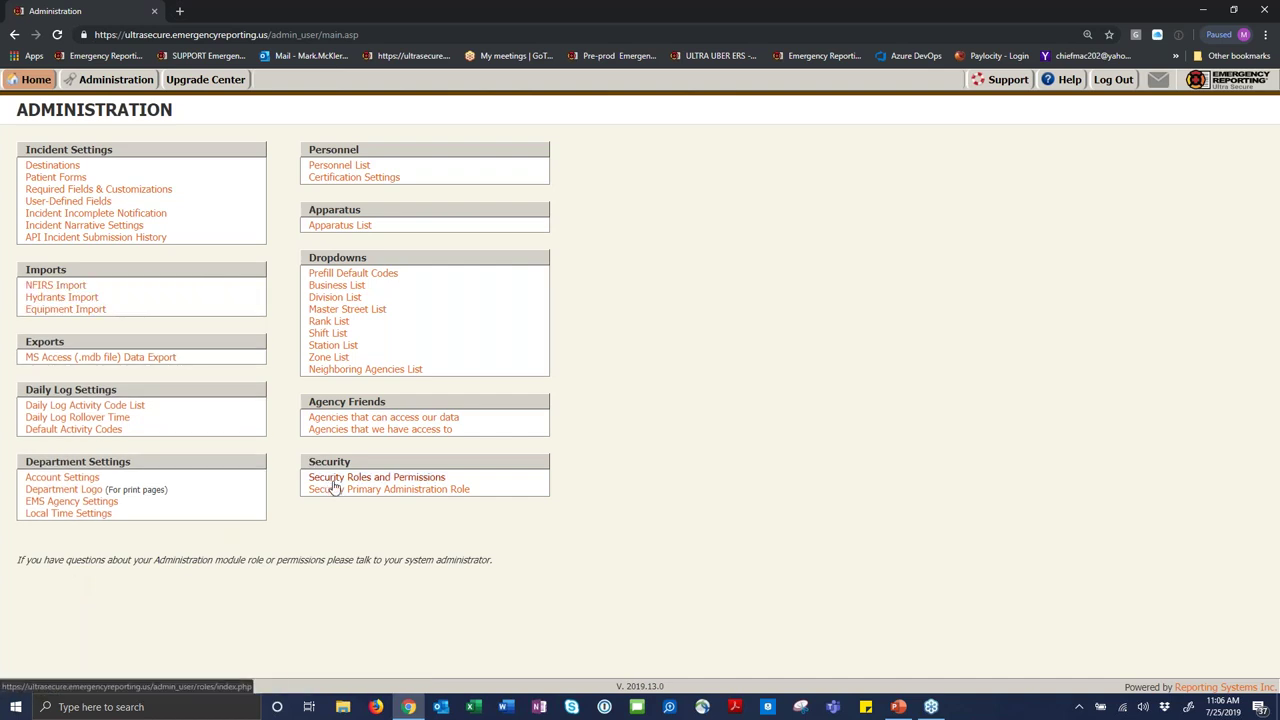
{"action": "left_click", "coordinate": [415, 478]}
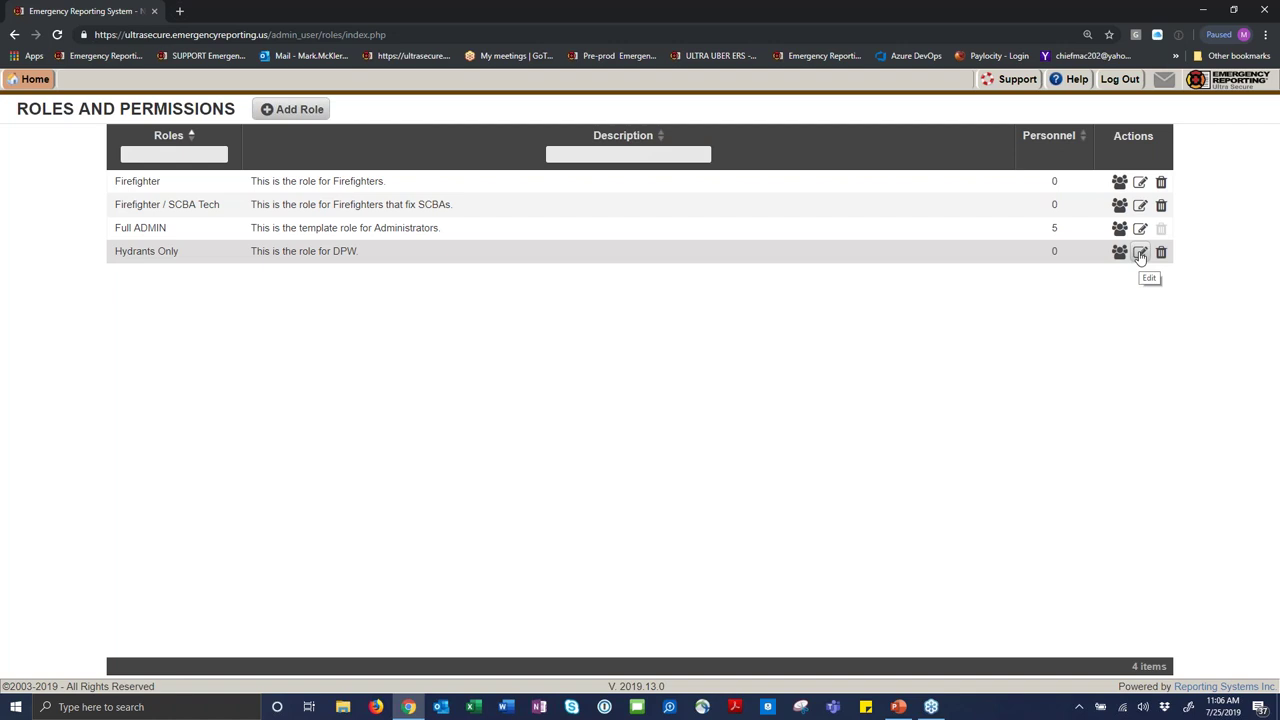
Open the Firefighter role's permissions and examine the Create / Edit Rig Check and Perform Rig Check entries under Maintenance Module.
{"action": "left_click", "coordinate": [1141, 185]}
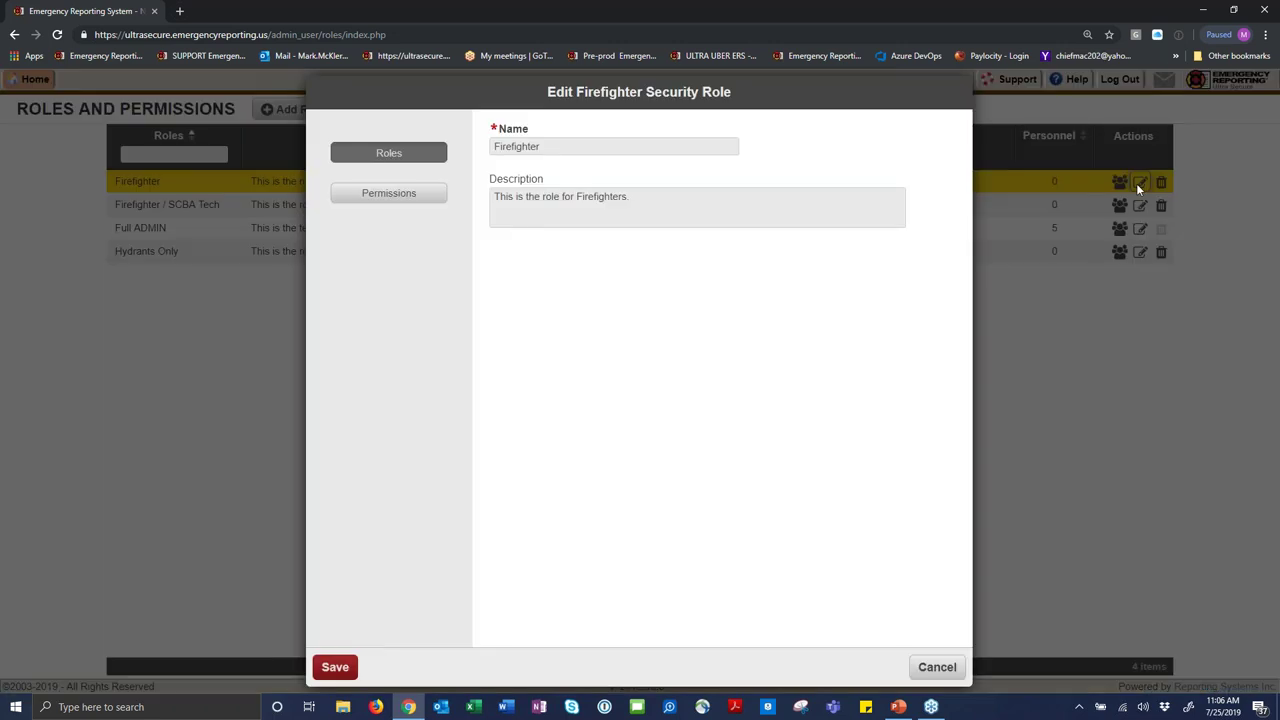
{"action": "left_click", "coordinate": [379, 200]}
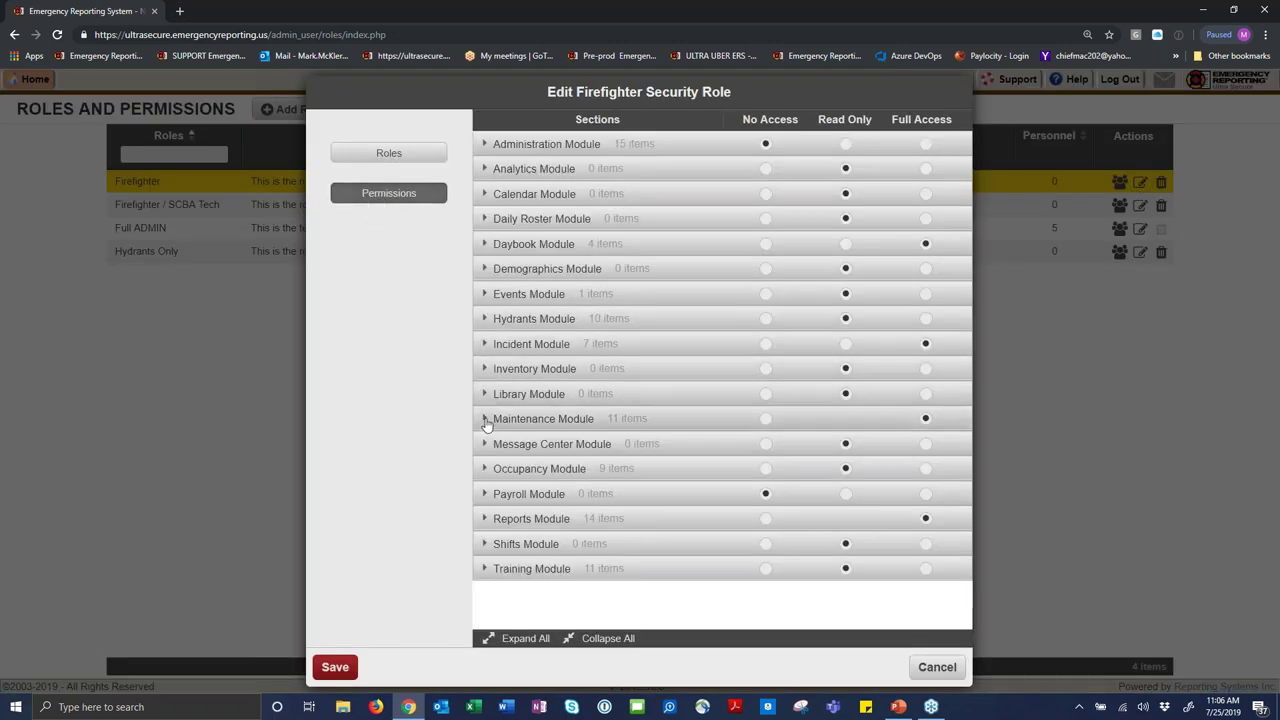
{"action": "left_click", "coordinate": [486, 422]}
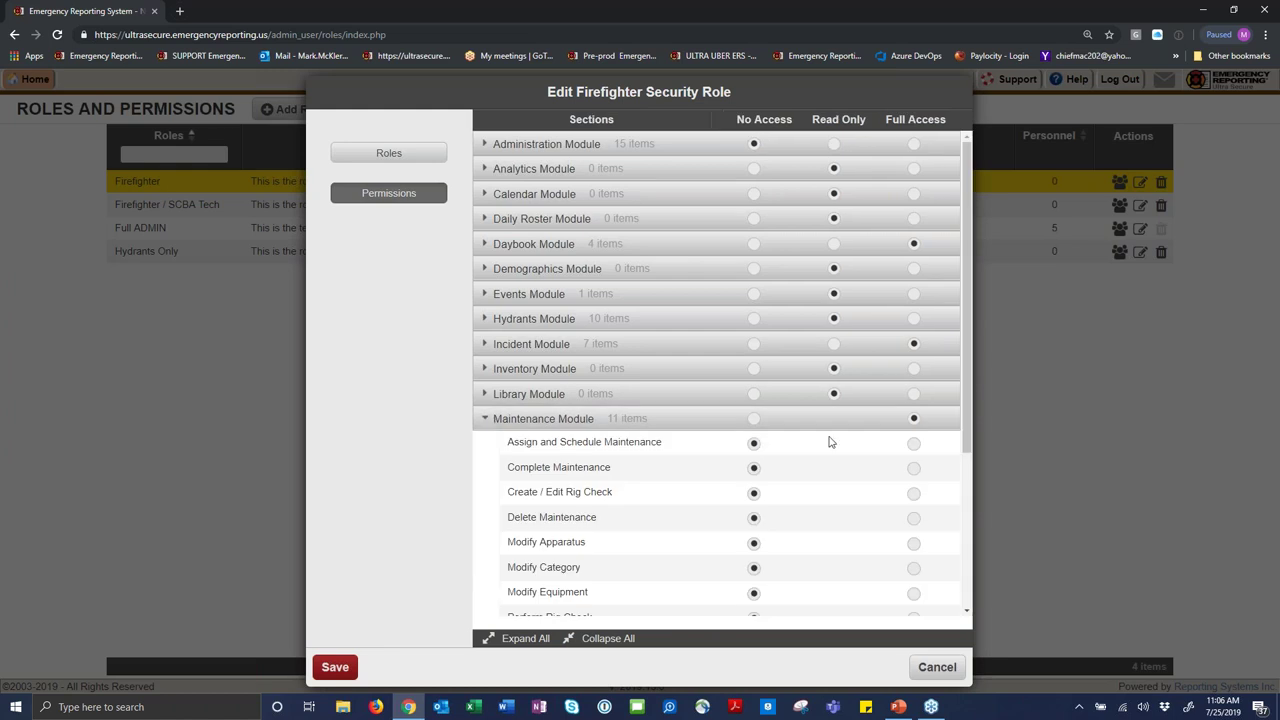
{"action": "scroll", "coordinate": [829, 441], "scroll_direction": "down", "scroll_amount": 1}
{"action": "left_click_drag", "start_coordinate": [506, 425], "coordinate": [614, 427]}
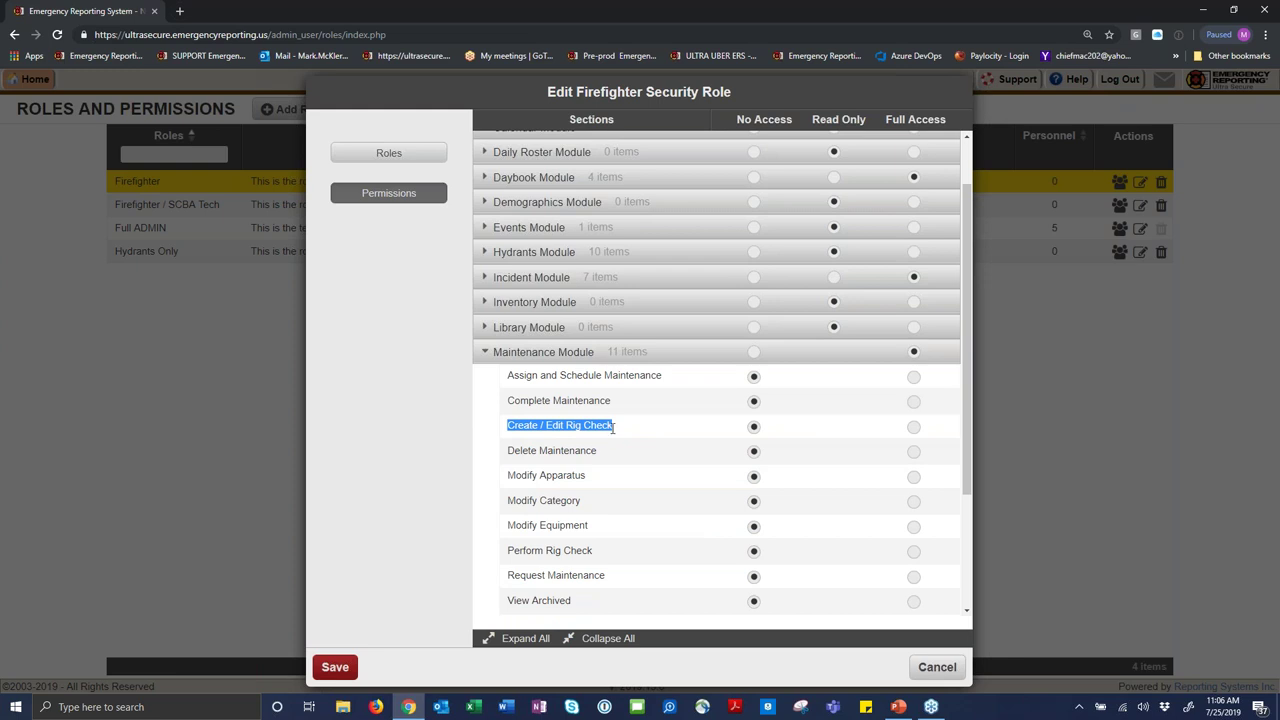
{"action": "left_click_drag", "start_coordinate": [506, 551], "coordinate": [598, 556]}
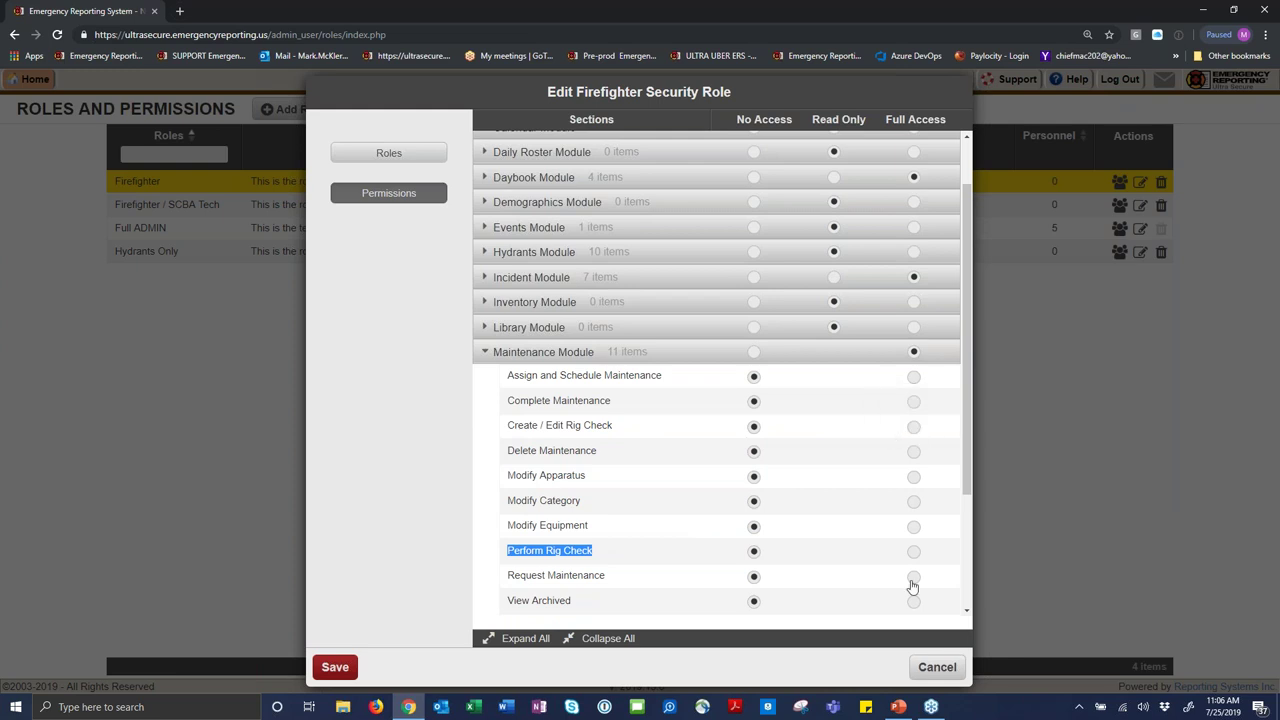
Give the Firefighter role Full Access to Perform Rig Check, Request Maintenance, Complete Maintenance, and Assign and Schedule Maintenance.
{"action": "left_click", "coordinate": [914, 555]}
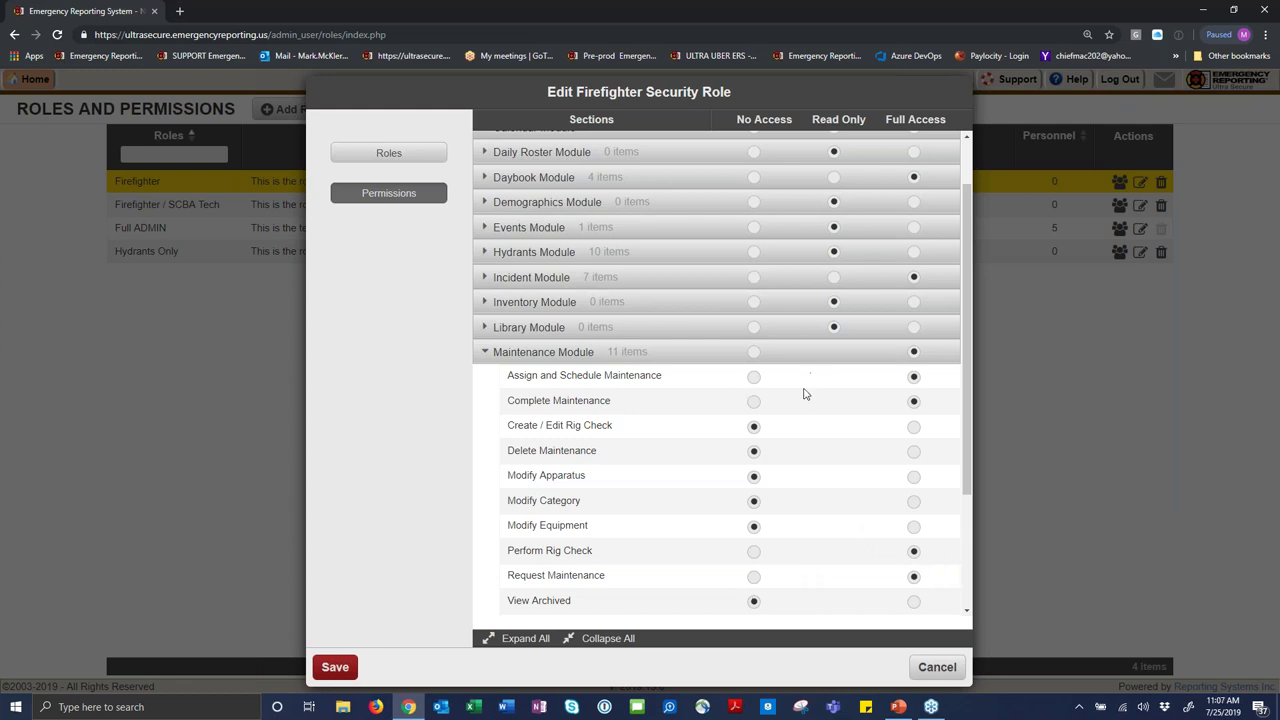
{"action": "left_click", "coordinate": [755, 552]}
{"action": "left_click", "coordinate": [753, 574]}
{"action": "left_click", "coordinate": [756, 403]}
{"action": "left_click", "coordinate": [913, 551]}
{"action": "left_click", "coordinate": [913, 576]}
{"action": "left_click", "coordinate": [913, 401]}
{"action": "left_click", "coordinate": [913, 376]}
Set Create / Edit Rig Check and Modify Apparatus to No Access for the Firefighter role, and discard the role edits.
{"action": "left_click", "coordinate": [912, 430]}
{"action": "left_click", "coordinate": [754, 428]}
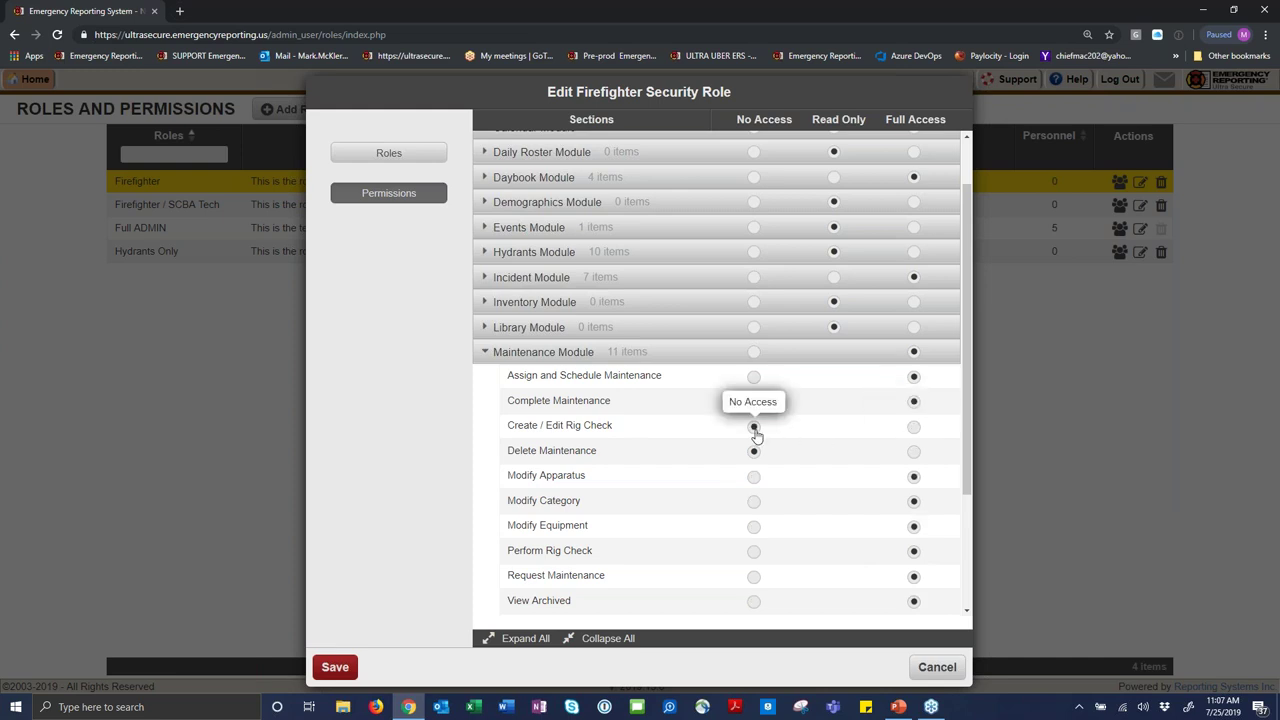
{"action": "left_click", "coordinate": [755, 478]}
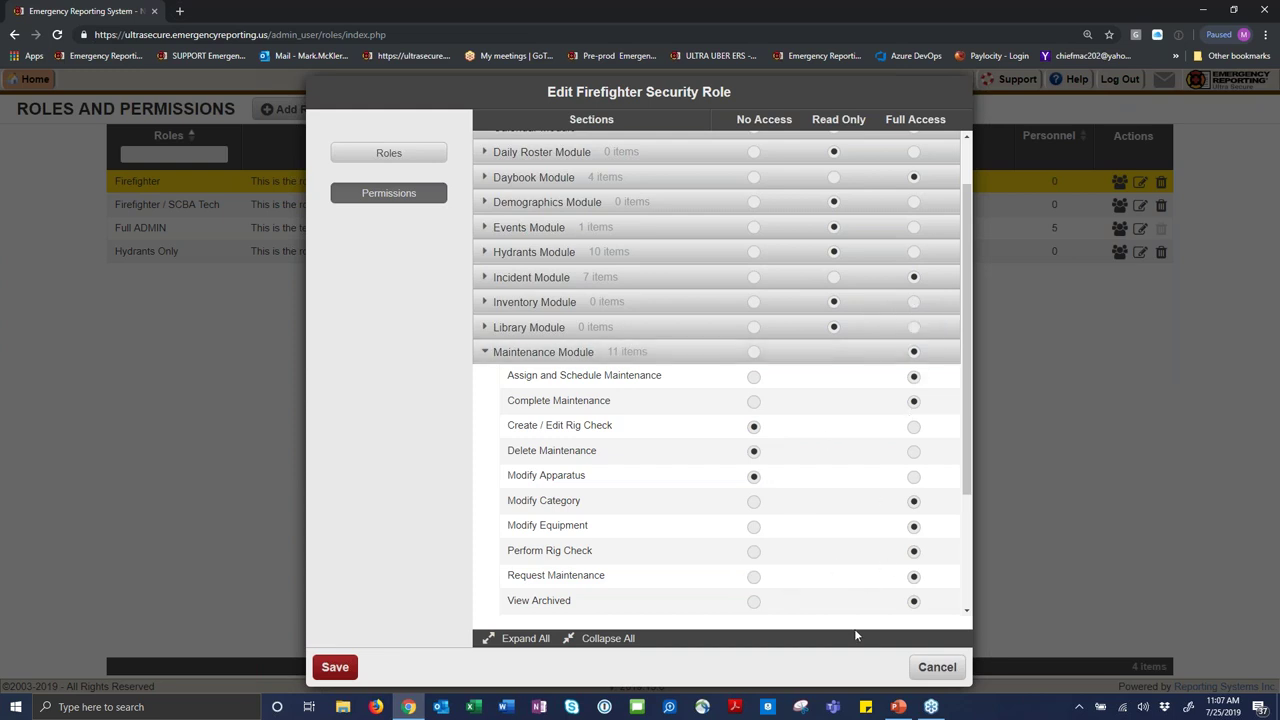
{"action": "left_click", "coordinate": [938, 670]}
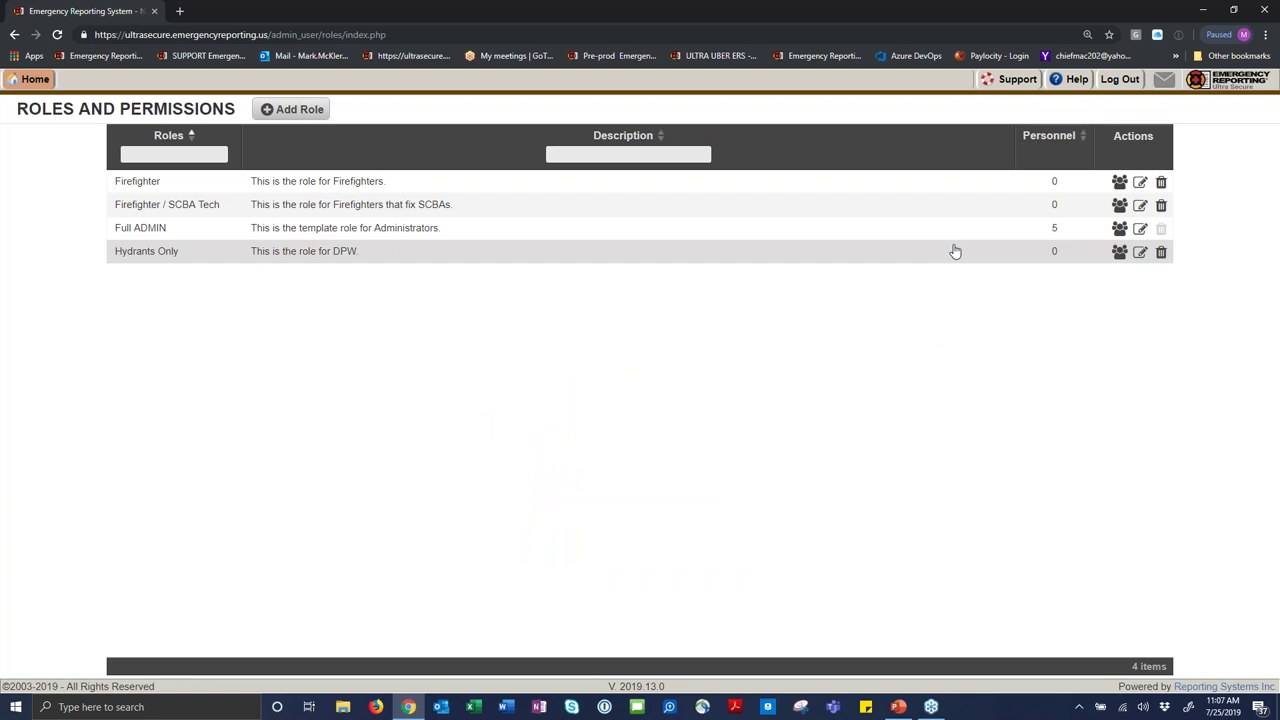
Open the Default Activity Codes in Administration and view the choices for the Default Rig Check Activity Code.
{"action": "mouse_move", "coordinate": [36, 85]}
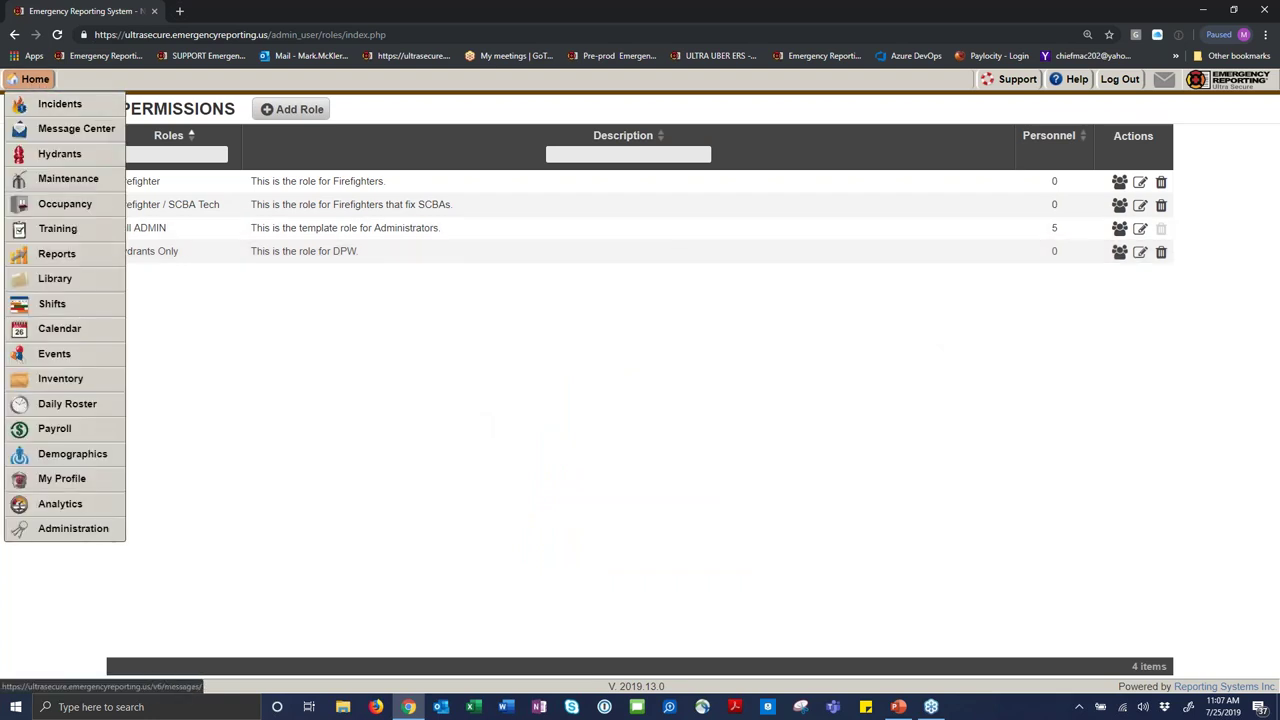
{"action": "left_click", "coordinate": [78, 534]}
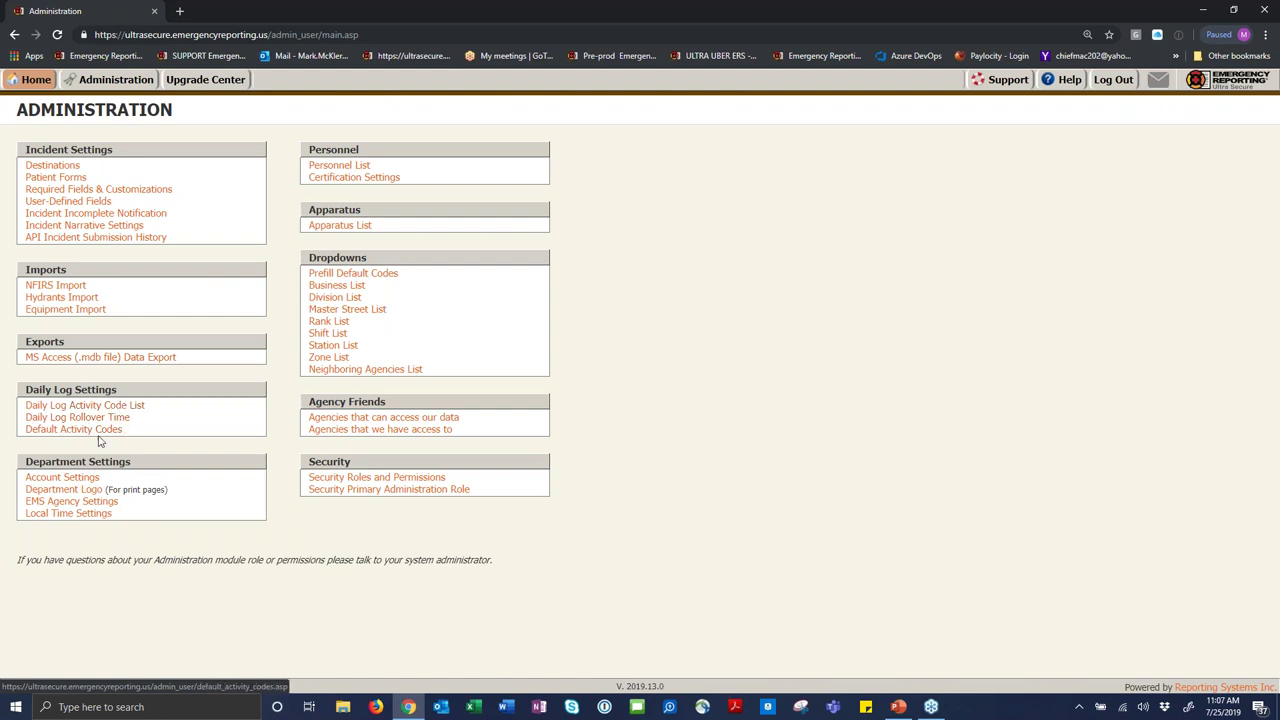
{"action": "left_click", "coordinate": [107, 433]}
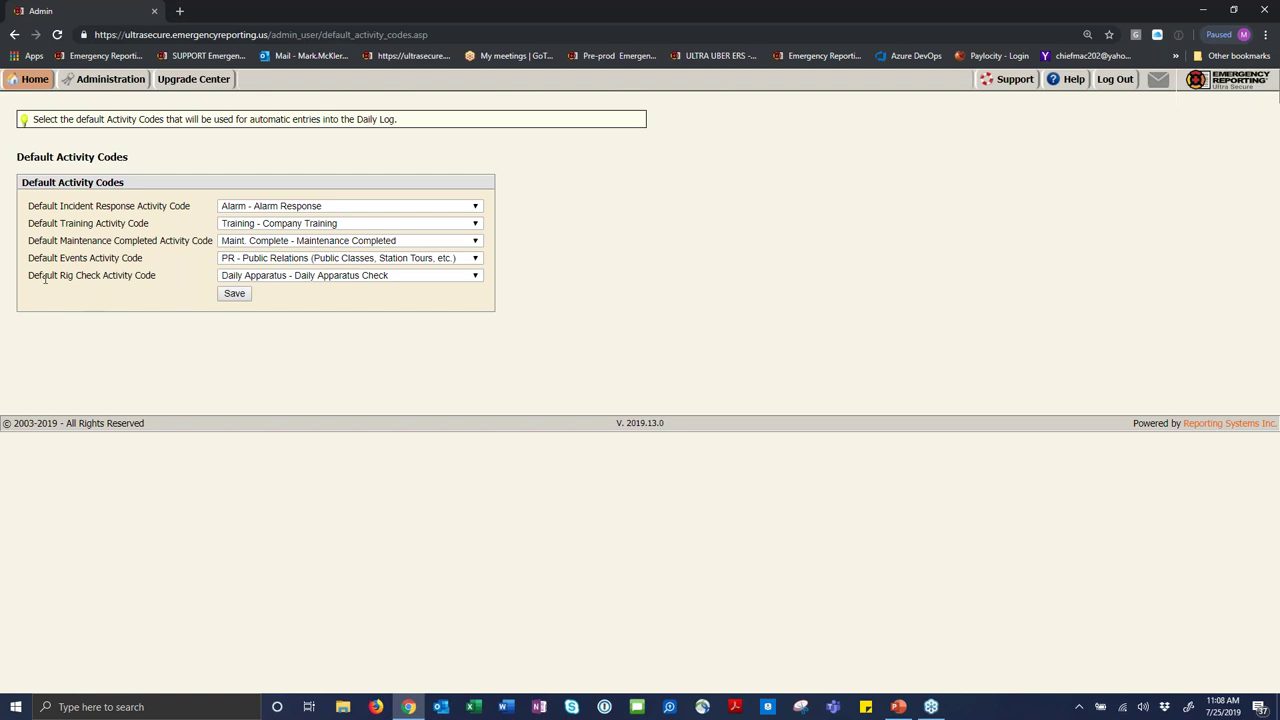
{"action": "left_click", "coordinate": [474, 280]}
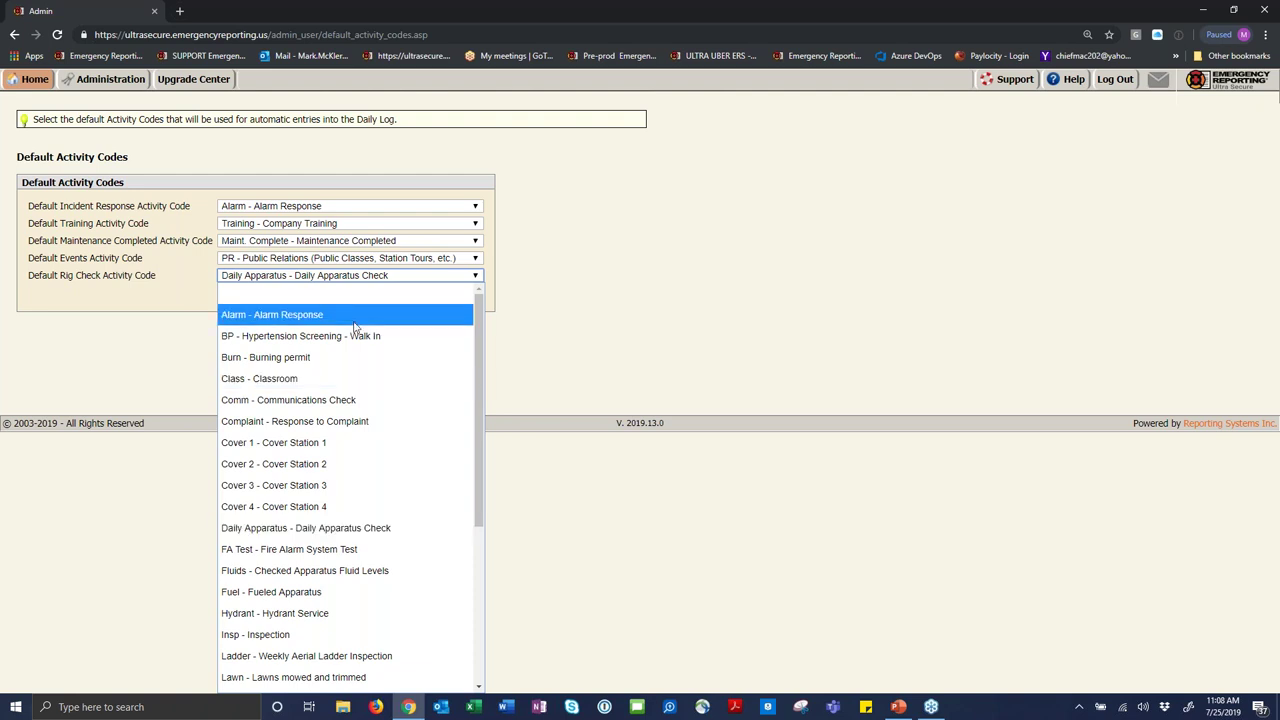
Open the Daily Log Activity Code List and view the form for adding an activity code without saving one.
{"action": "left_click", "coordinate": [120, 82]}
{"action": "left_click", "coordinate": [120, 82]}
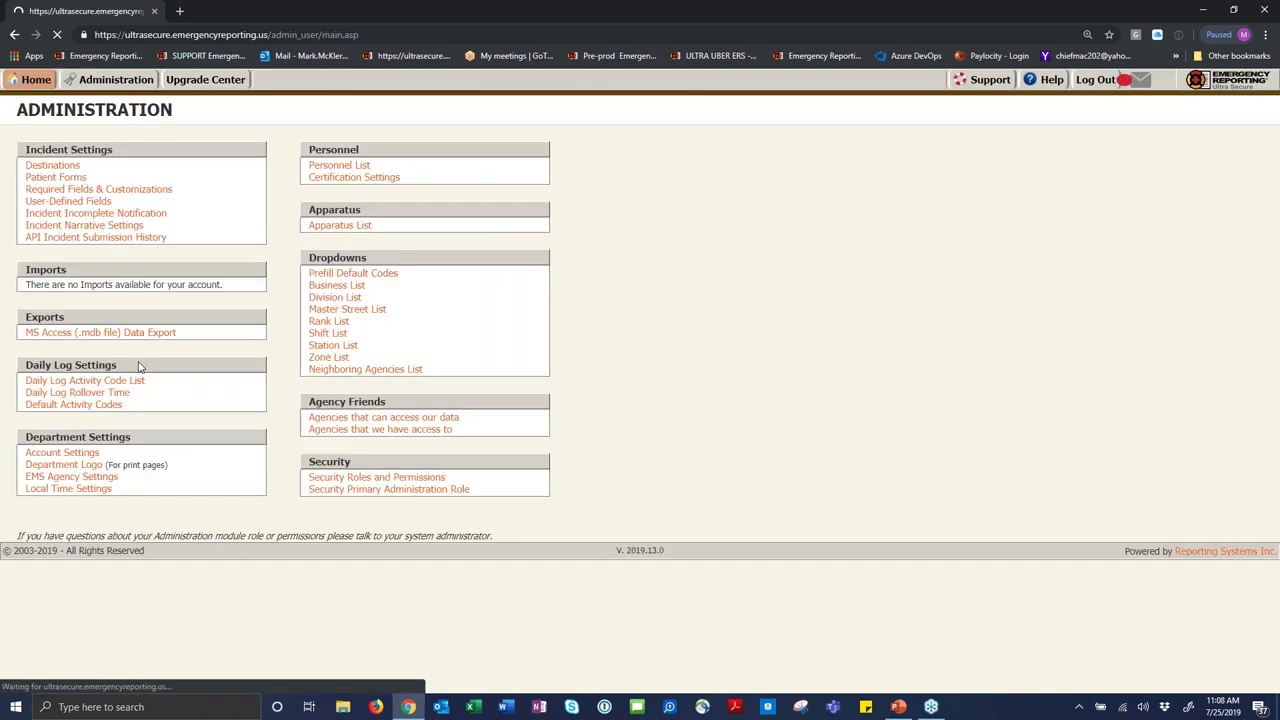
{"action": "left_click", "coordinate": [135, 408]}
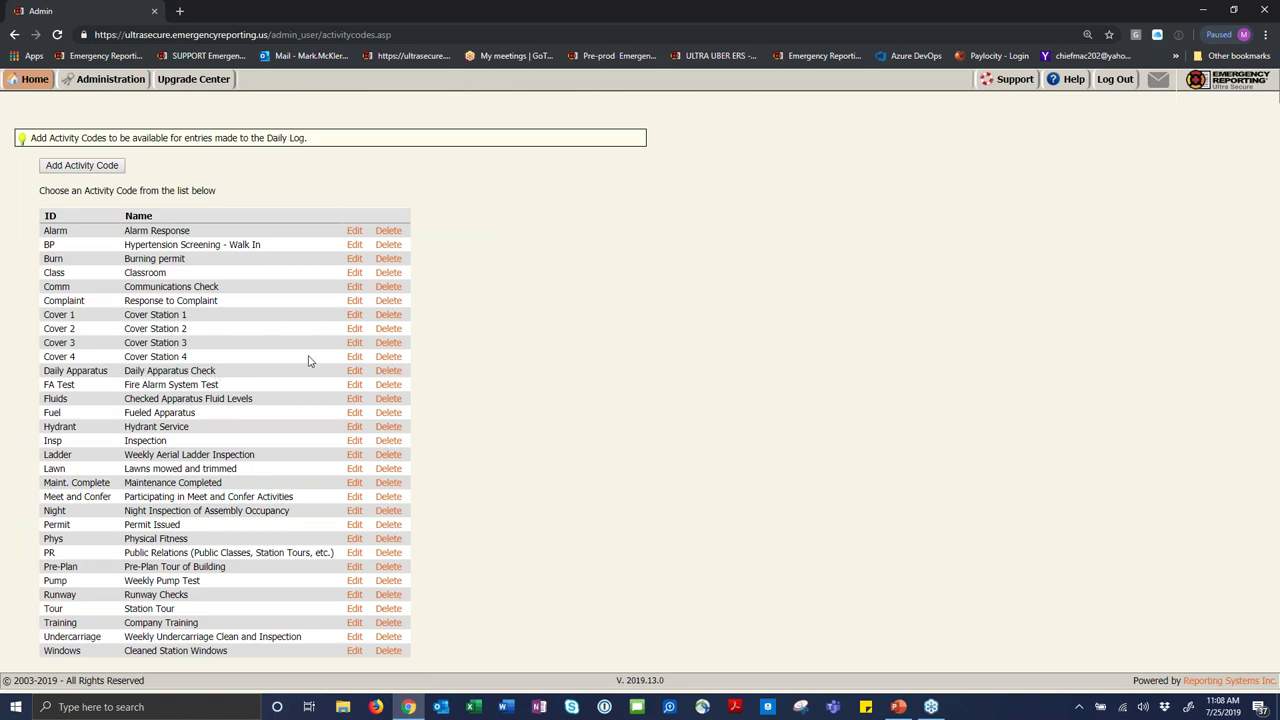
{"action": "left_click", "coordinate": [121, 169]}
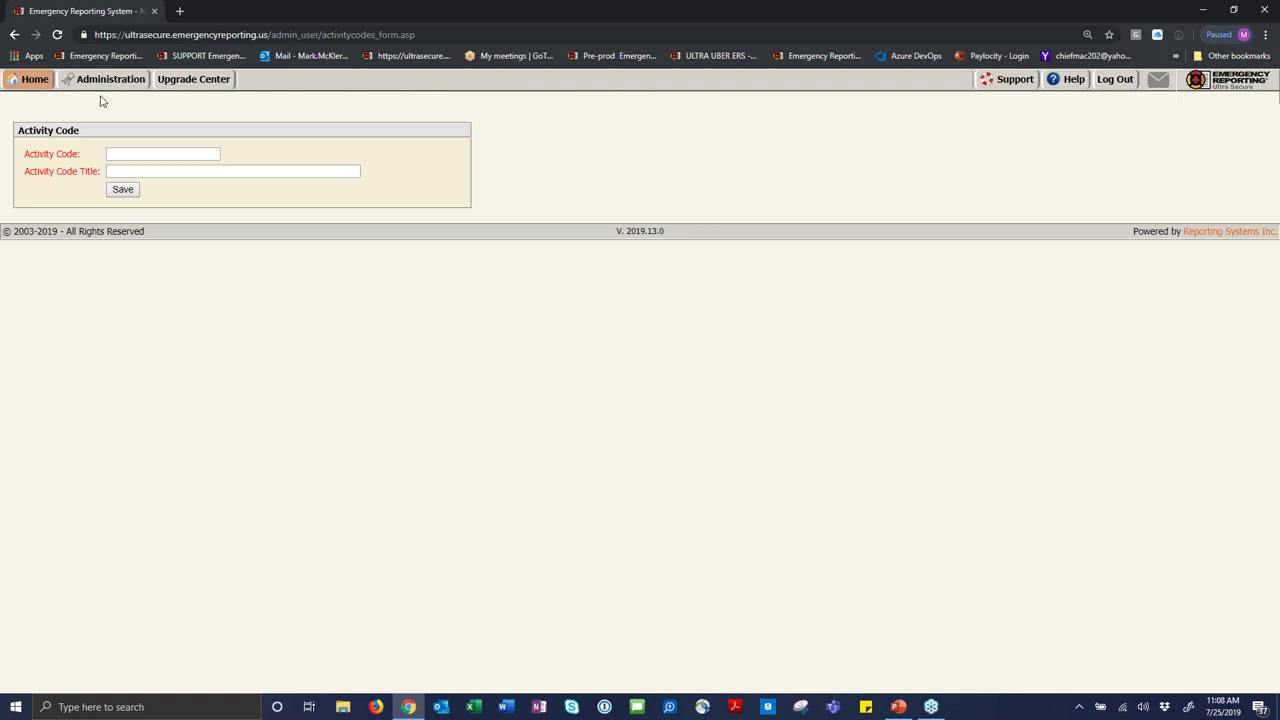
{"action": "left_click", "coordinate": [15, 35]}
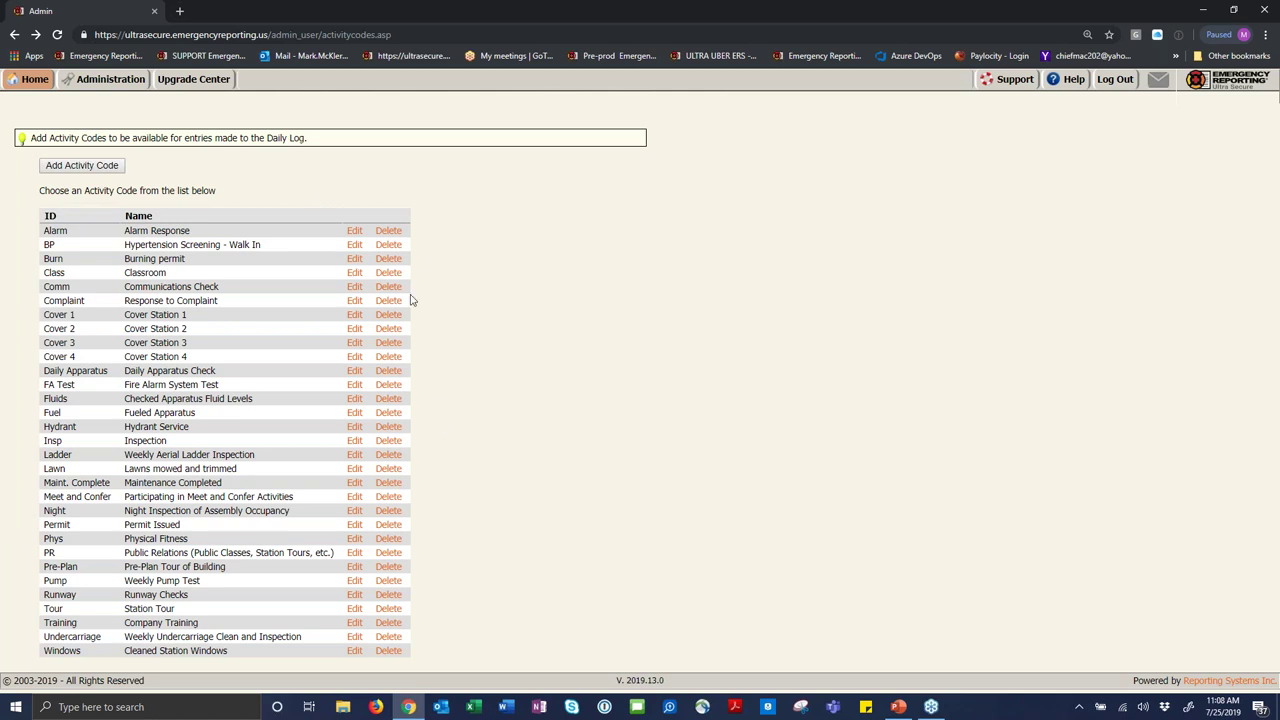
Open the Maintenance module's apparatus list and expand all apparatus groups.
{"action": "mouse_move", "coordinate": [31, 88]}
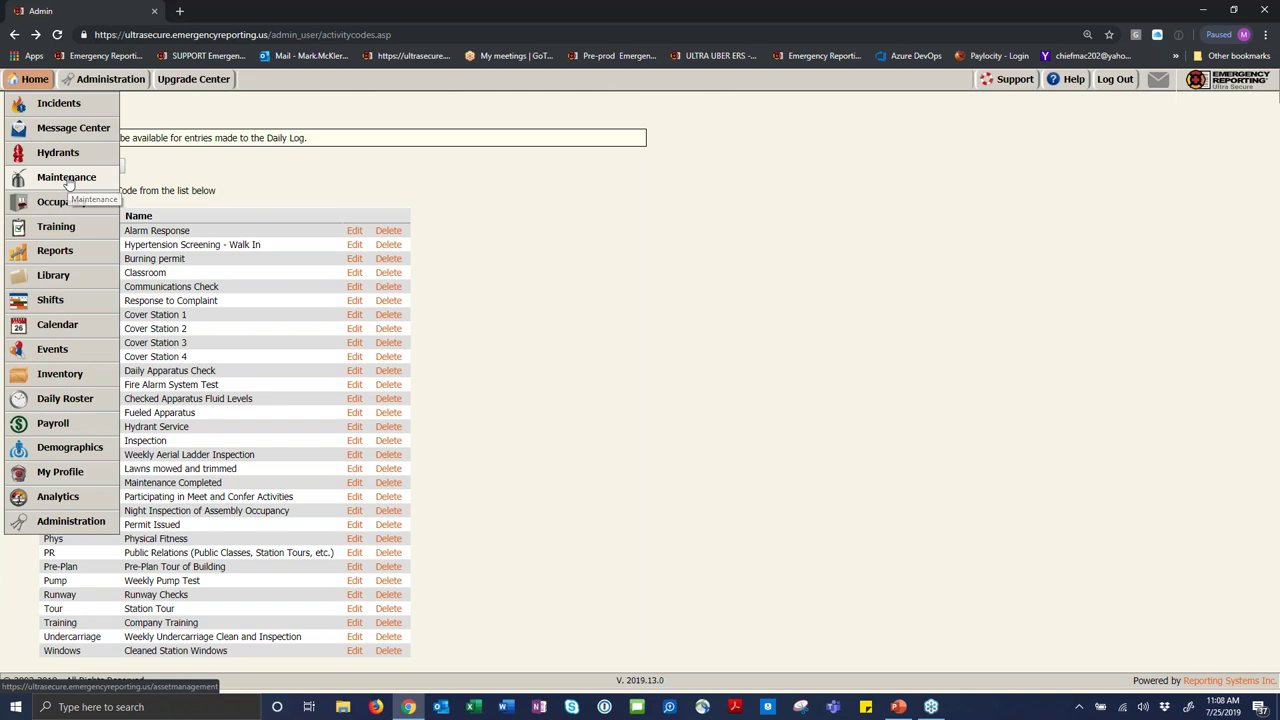
{"action": "left_click", "coordinate": [88, 180]}
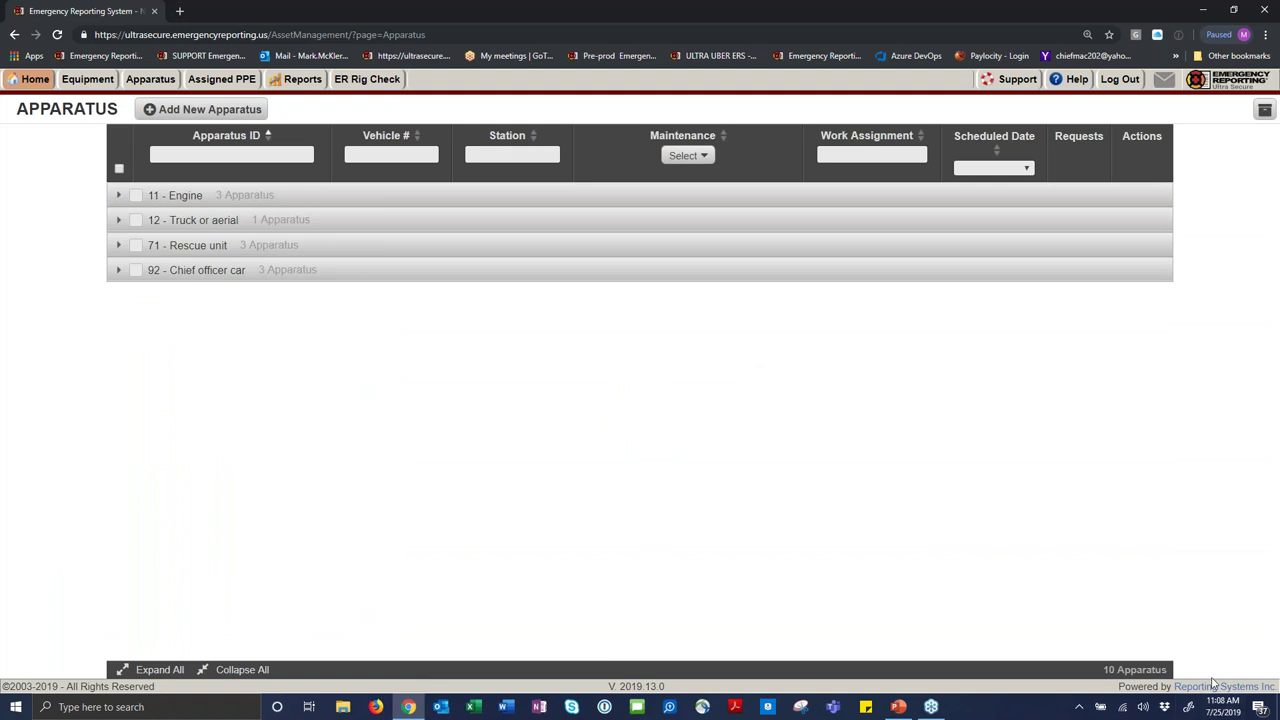
{"action": "left_click", "coordinate": [1212, 708]}
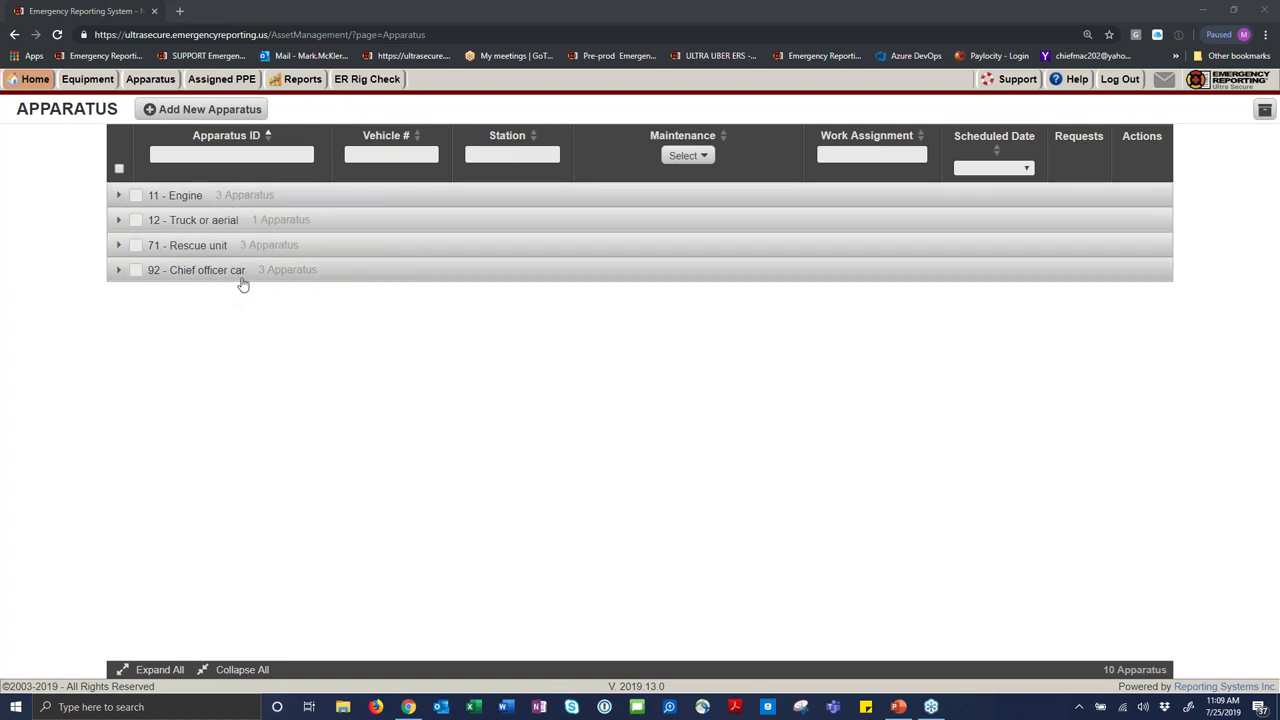
{"action": "left_click", "coordinate": [243, 672]}
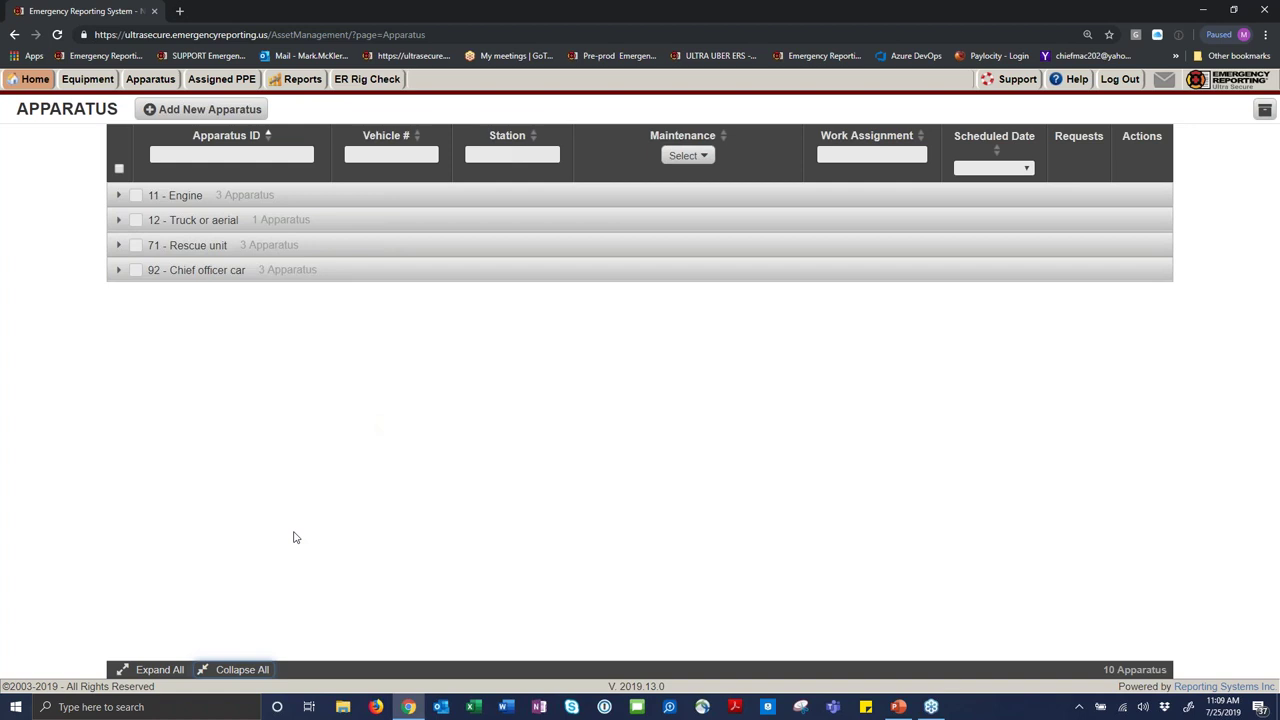
{"action": "left_click", "coordinate": [154, 675]}
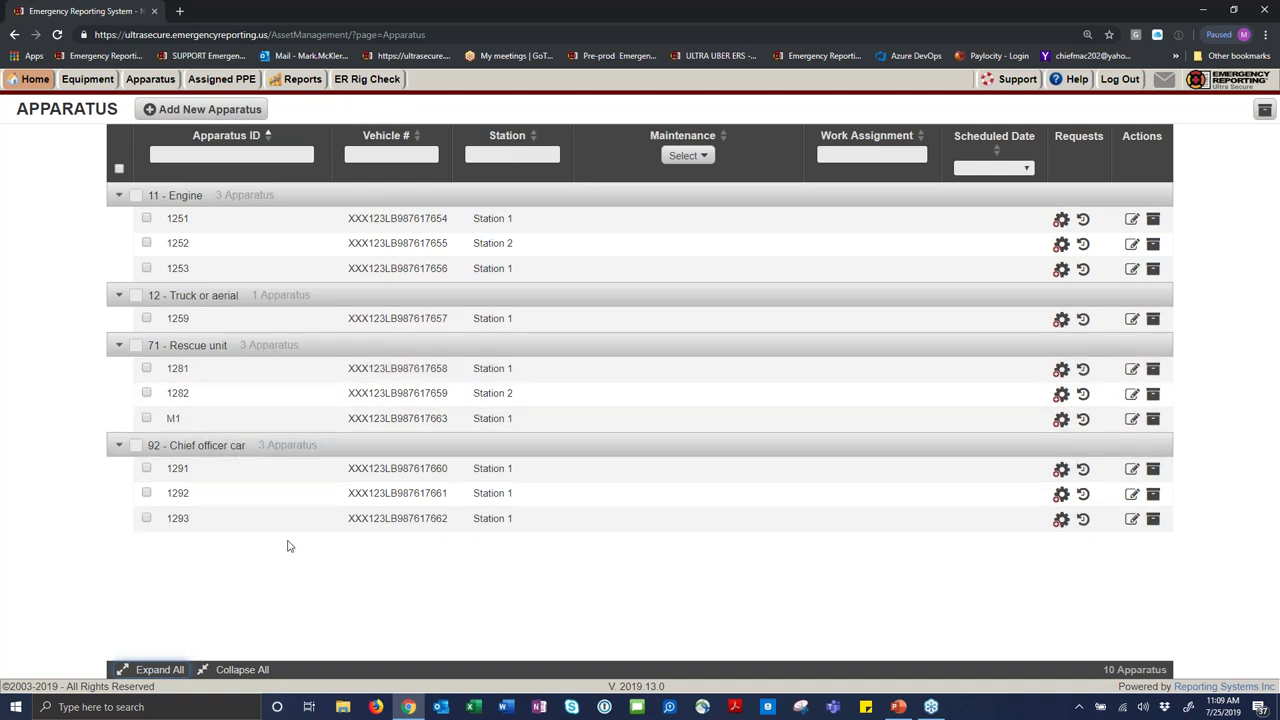
Open ER Rig Checks and examine the apparatus cards in every group, including the checklist count of truck 1259.
{"action": "left_click", "coordinate": [369, 80]}
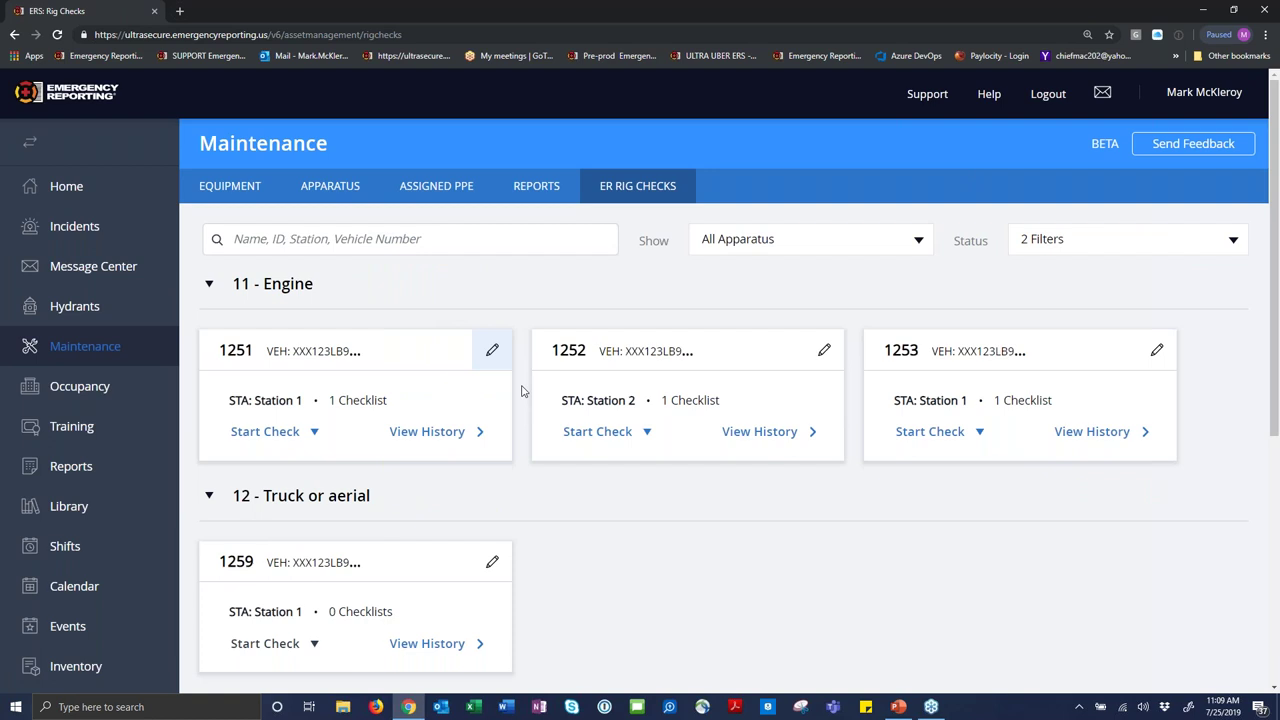
{"action": "scroll", "coordinate": [520, 402], "scroll_direction": "down", "scroll_amount": 2}
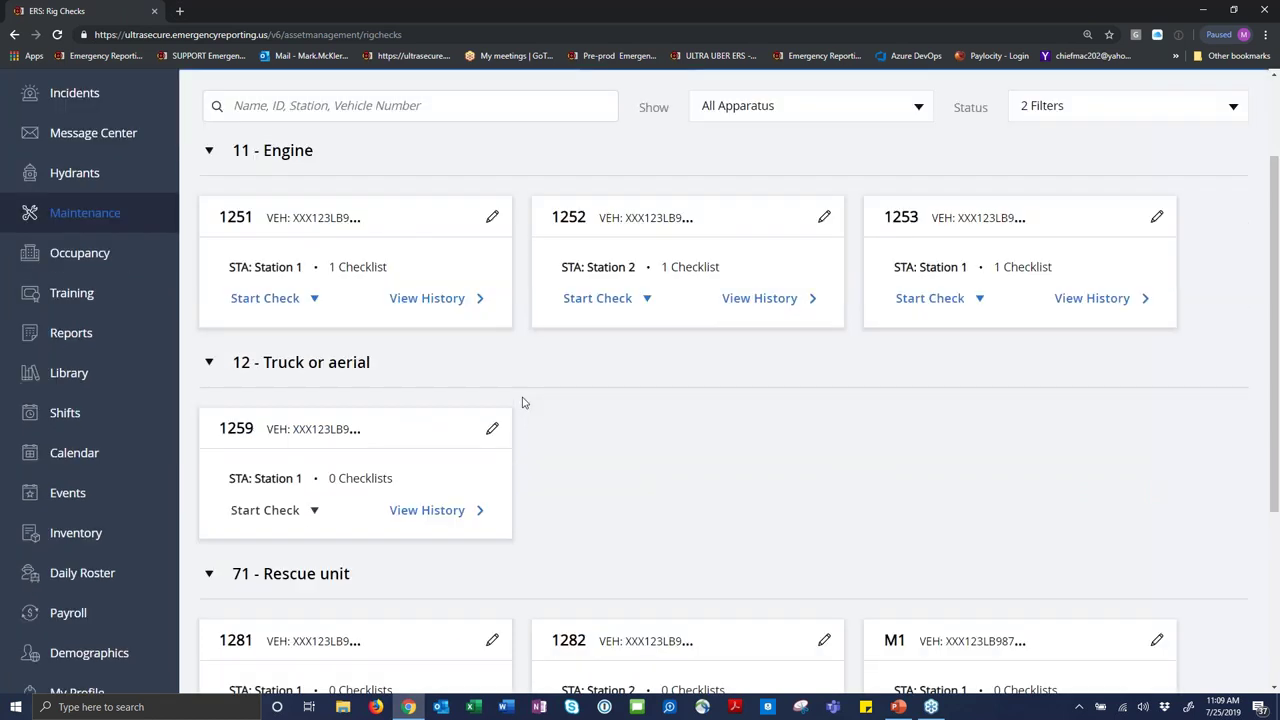
{"action": "scroll", "coordinate": [522, 402], "scroll_direction": "down", "scroll_amount": 2}
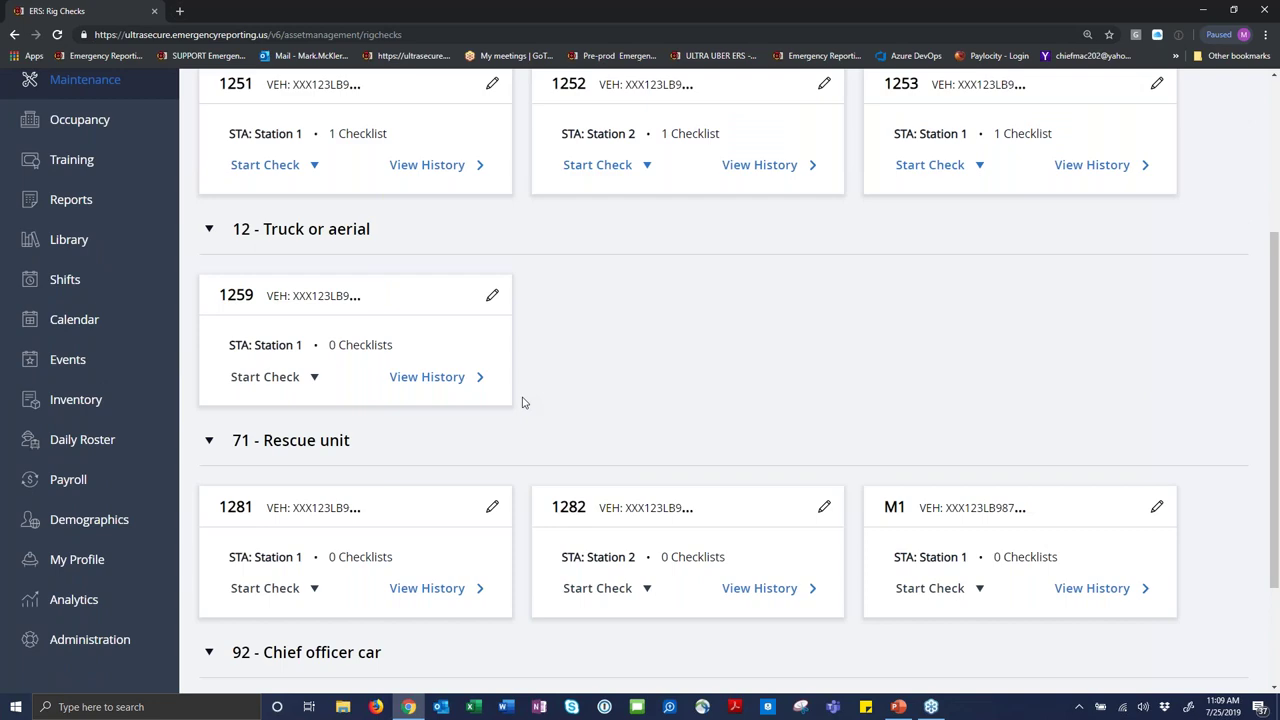
{"action": "scroll", "coordinate": [522, 402], "scroll_direction": "down", "scroll_amount": 2}
{"action": "scroll", "coordinate": [527, 389], "scroll_direction": "up", "scroll_amount": 3}
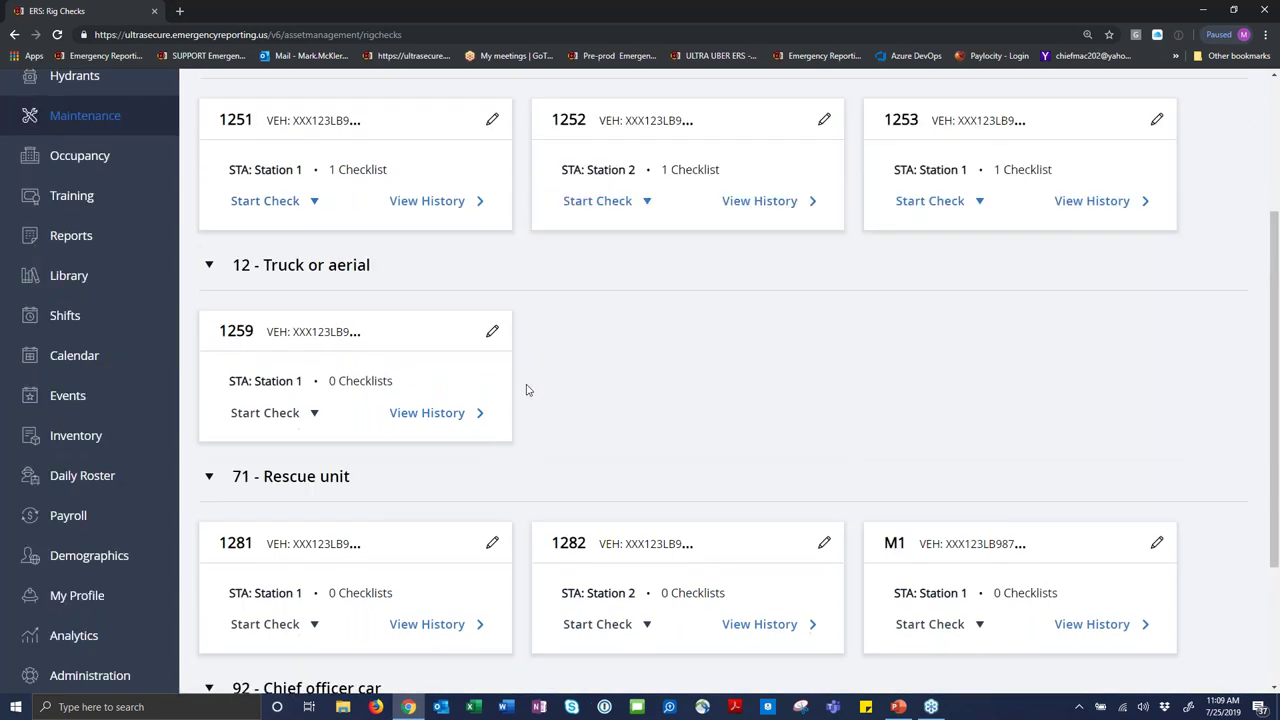
{"action": "scroll", "coordinate": [527, 389], "scroll_direction": "up", "scroll_amount": 3}
{"action": "scroll", "coordinate": [640, 377], "scroll_direction": "down", "scroll_amount": 1}
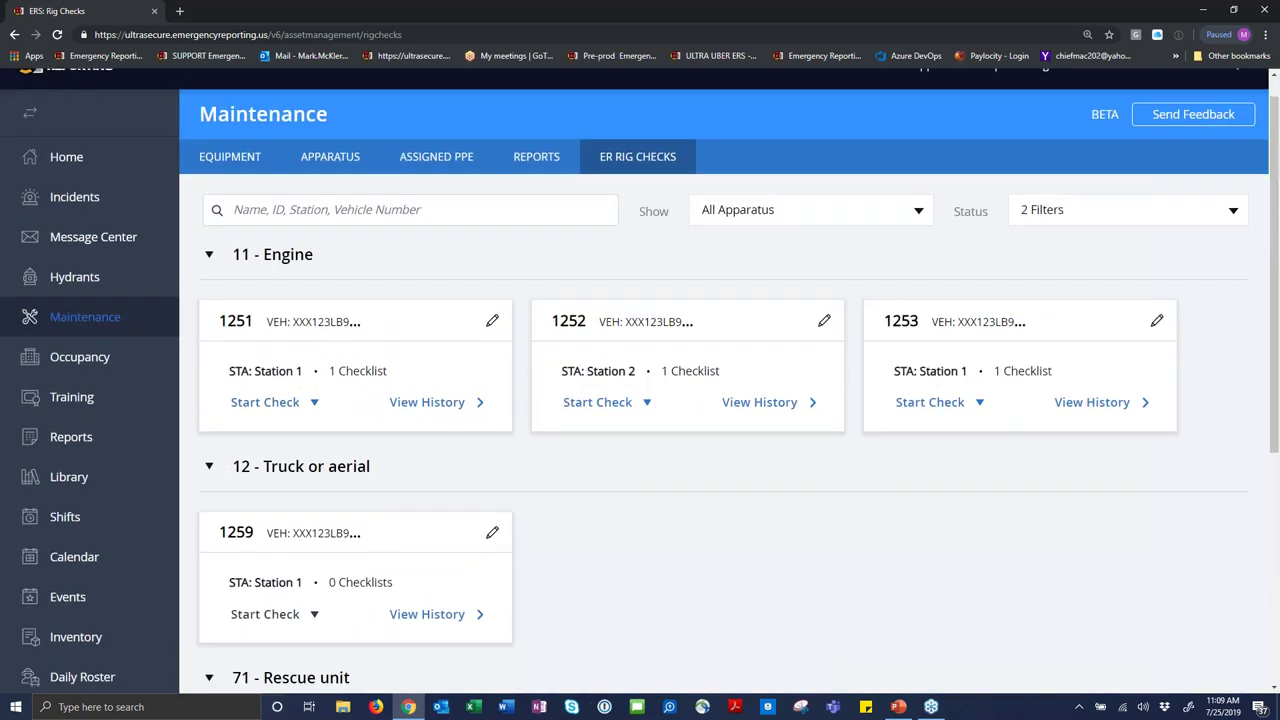
{"action": "scroll", "coordinate": [332, 212], "scroll_direction": "down", "scroll_amount": 4}
{"action": "double_click", "coordinate": [332, 212]}
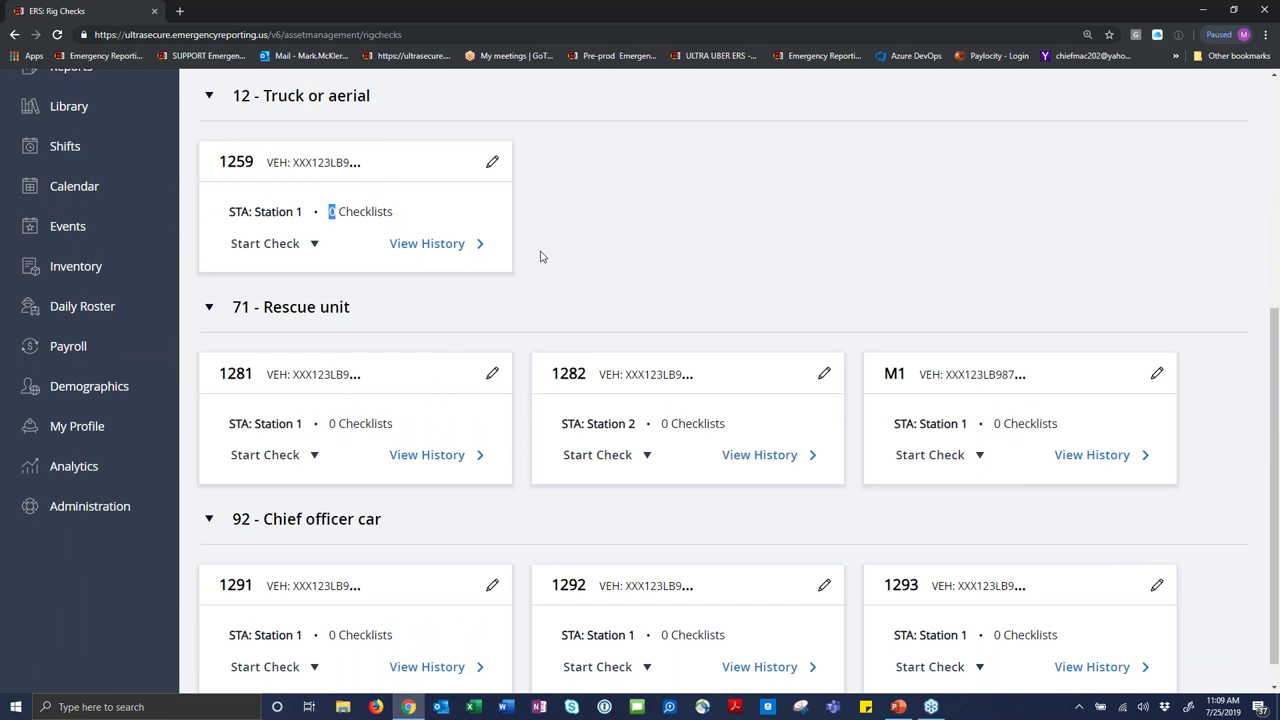
{"action": "scroll", "coordinate": [540, 257], "scroll_direction": "up", "scroll_amount": 1}
{"action": "scroll", "coordinate": [540, 257], "scroll_direction": "up", "scroll_amount": 4}
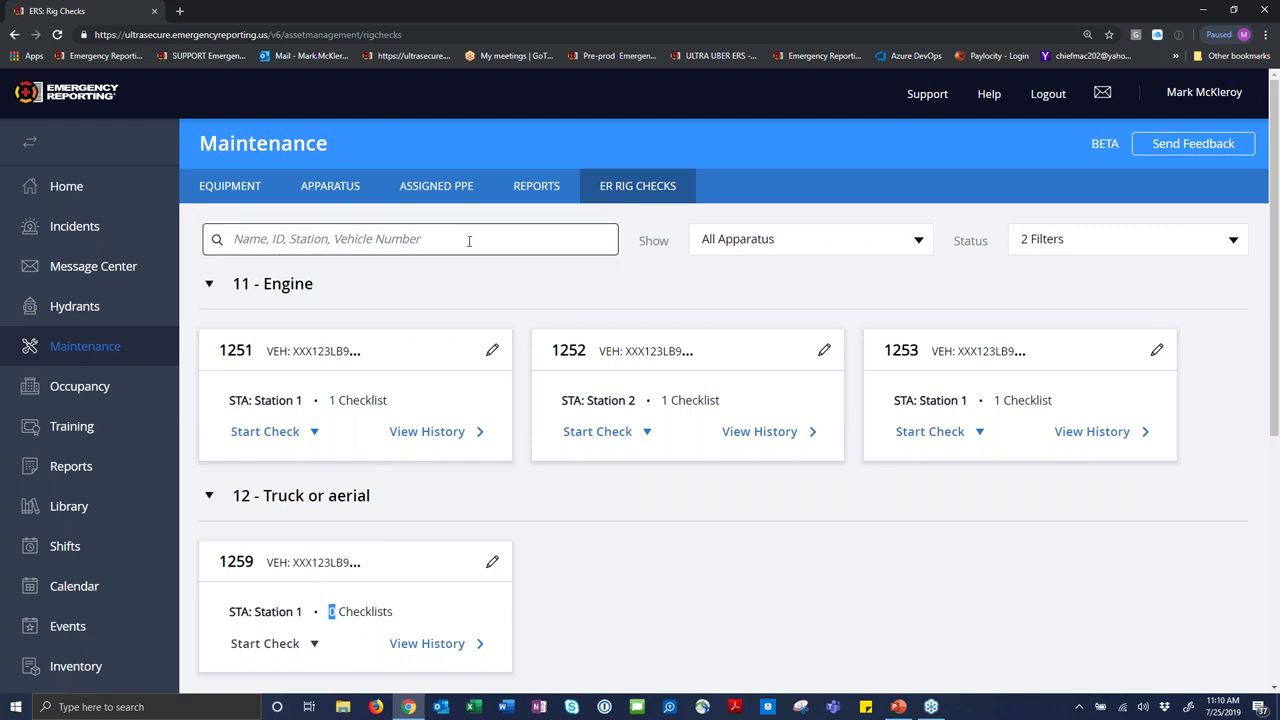
Search the rig check apparatus for 1259, and clear the search.
{"action": "left_click", "coordinate": [270, 240]}
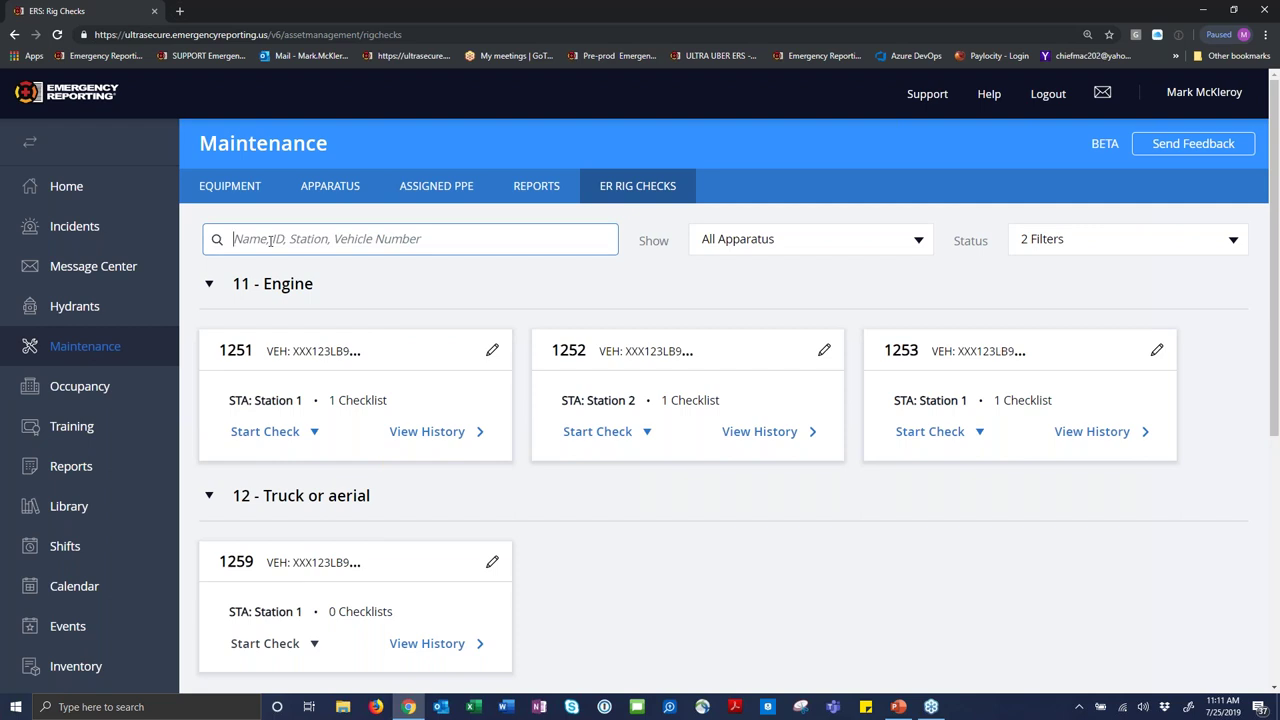
{"action": "type", "text": "12"}
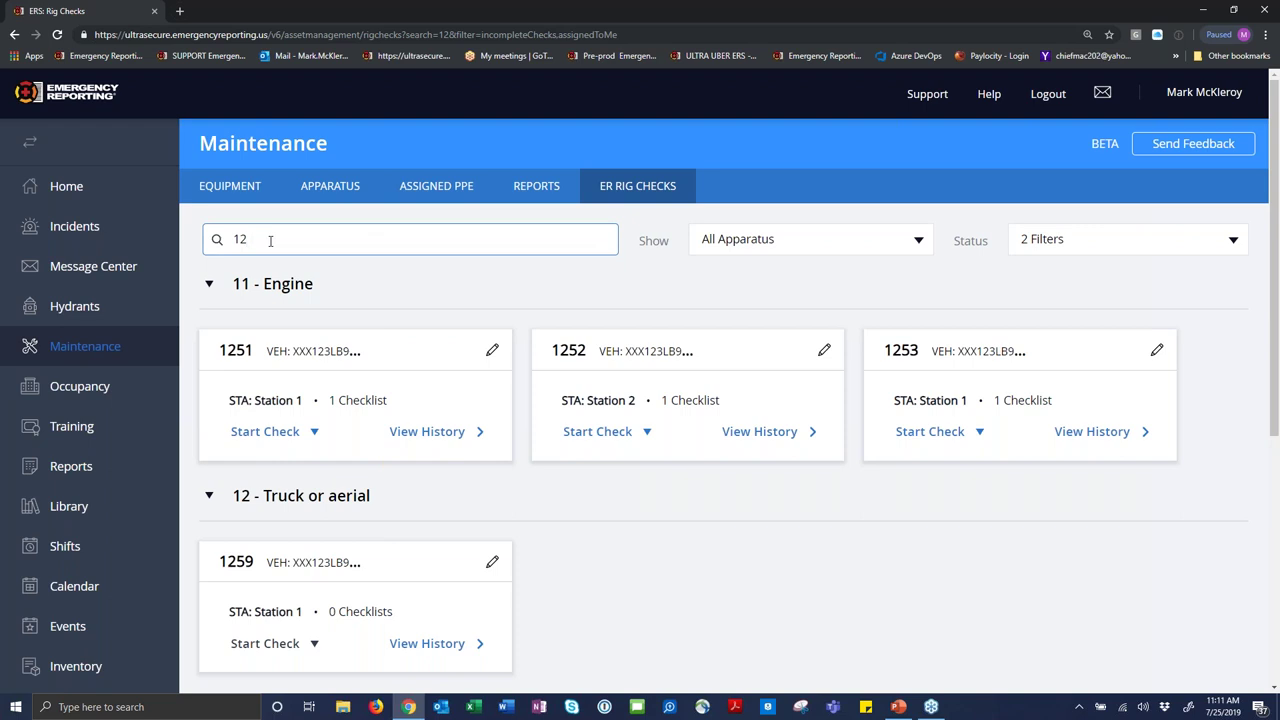
{"action": "type", "text": "59"}
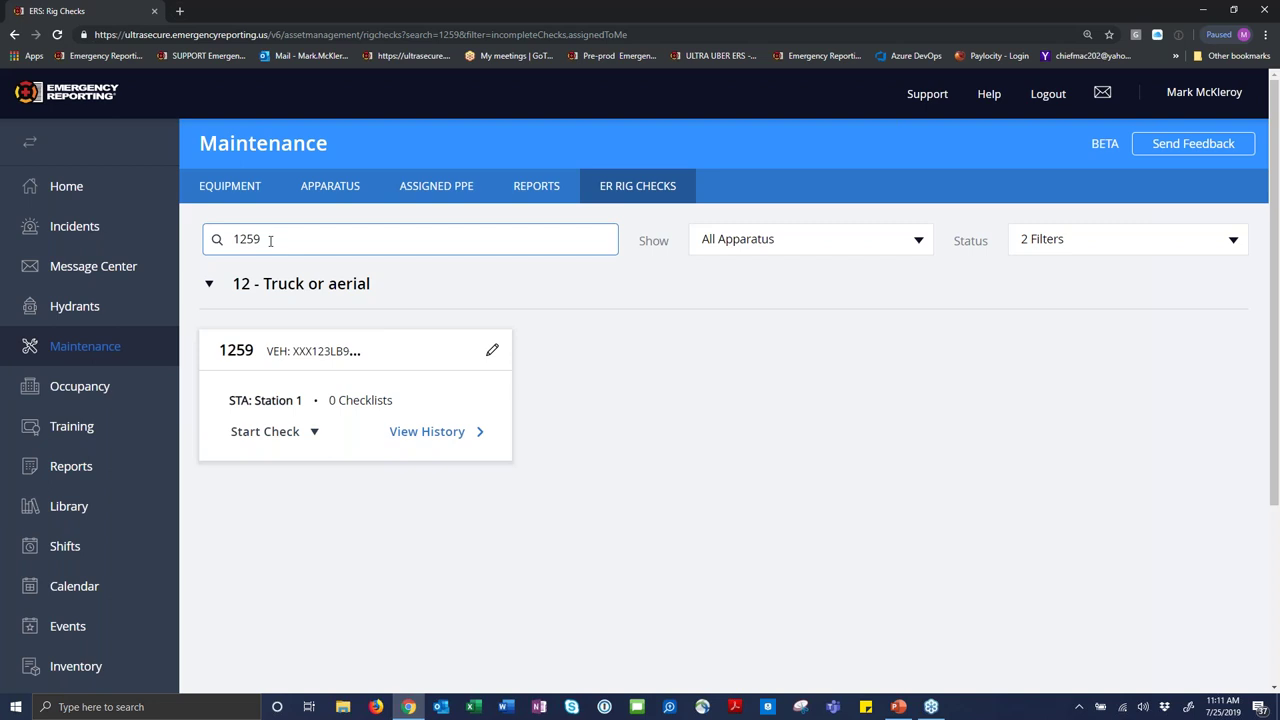
{"action": "key", "text": "BackSpace"}
{"action": "key", "text": "BackSpace"}
{"action": "key", "text": "BackSpace"}
{"action": "key", "text": "BackSpace"}
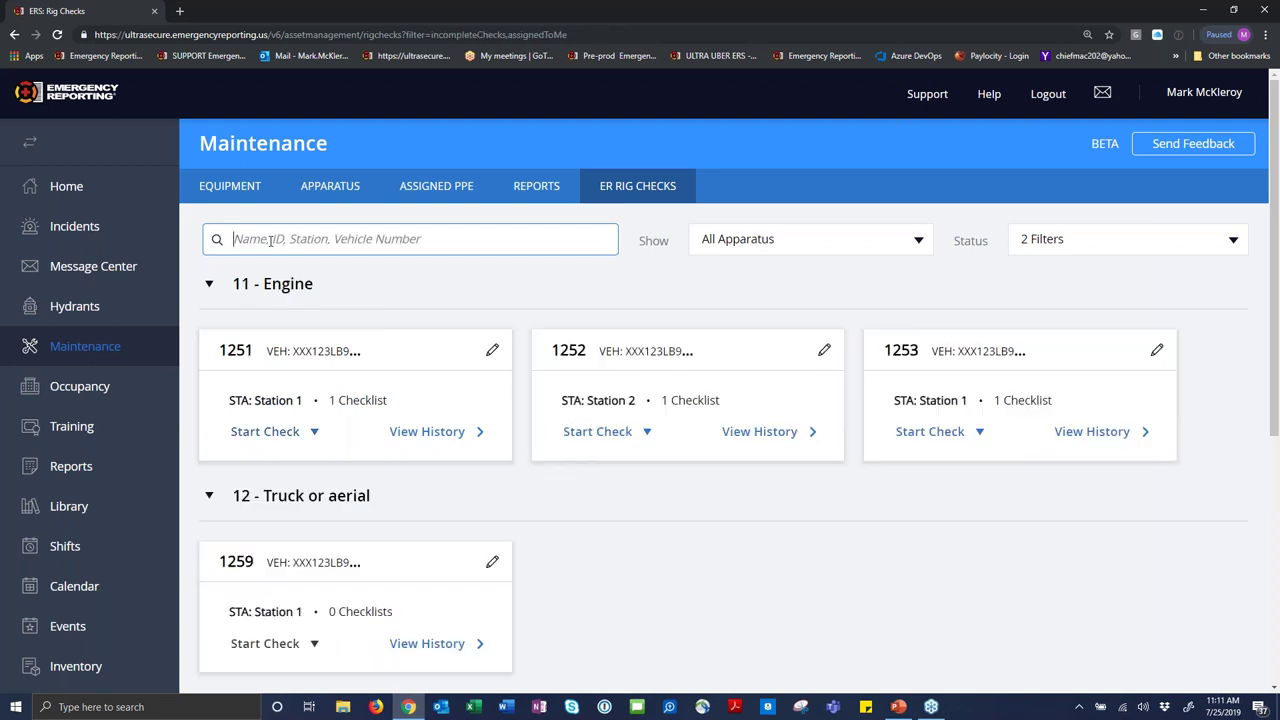
Search the rig check apparatus for "Engine 1", and clear the search.
{"action": "type", "text": "Engine 1"}
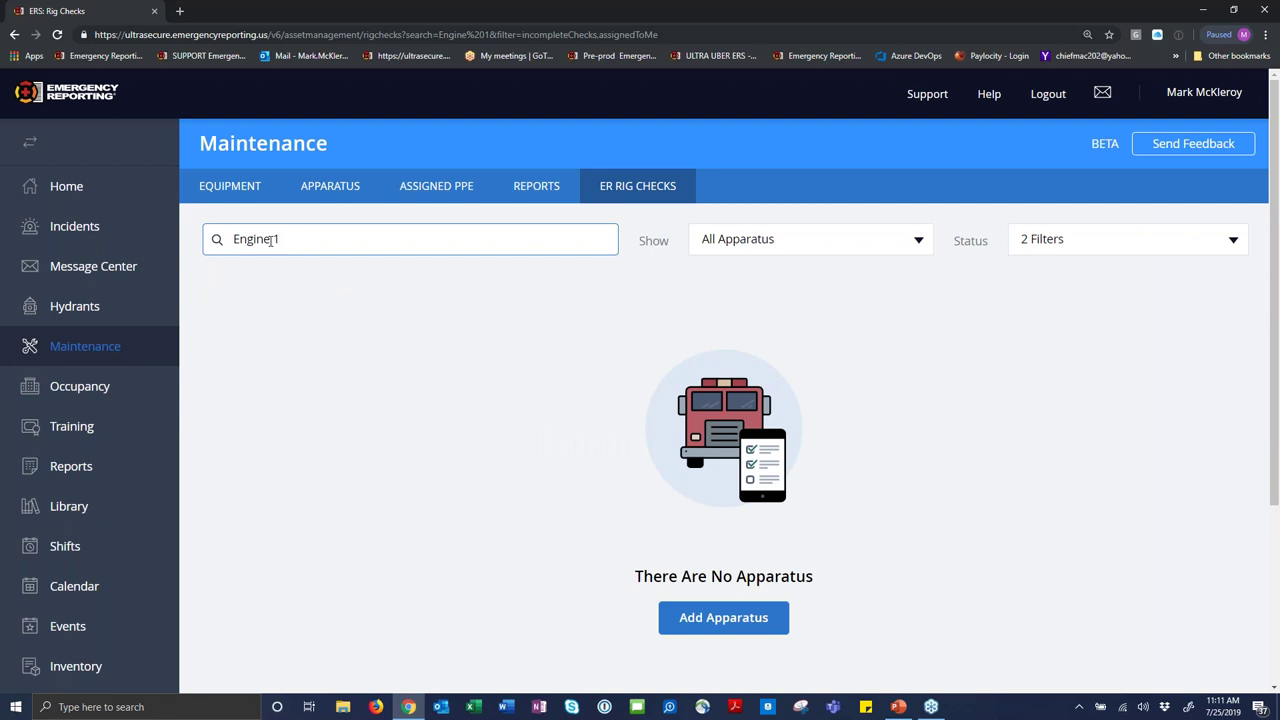
{"action": "key", "text": "BackSpace"}
{"action": "key", "text": "BackSpace"}
{"action": "key", "text": "BackSpace"}
{"action": "key", "text": "BackSpace"}
{"action": "key", "text": "BackSpace"}
{"action": "key", "text": "BackSpace"}
{"action": "key", "text": "BackSpace"}
{"action": "key", "text": "BackSpace"}
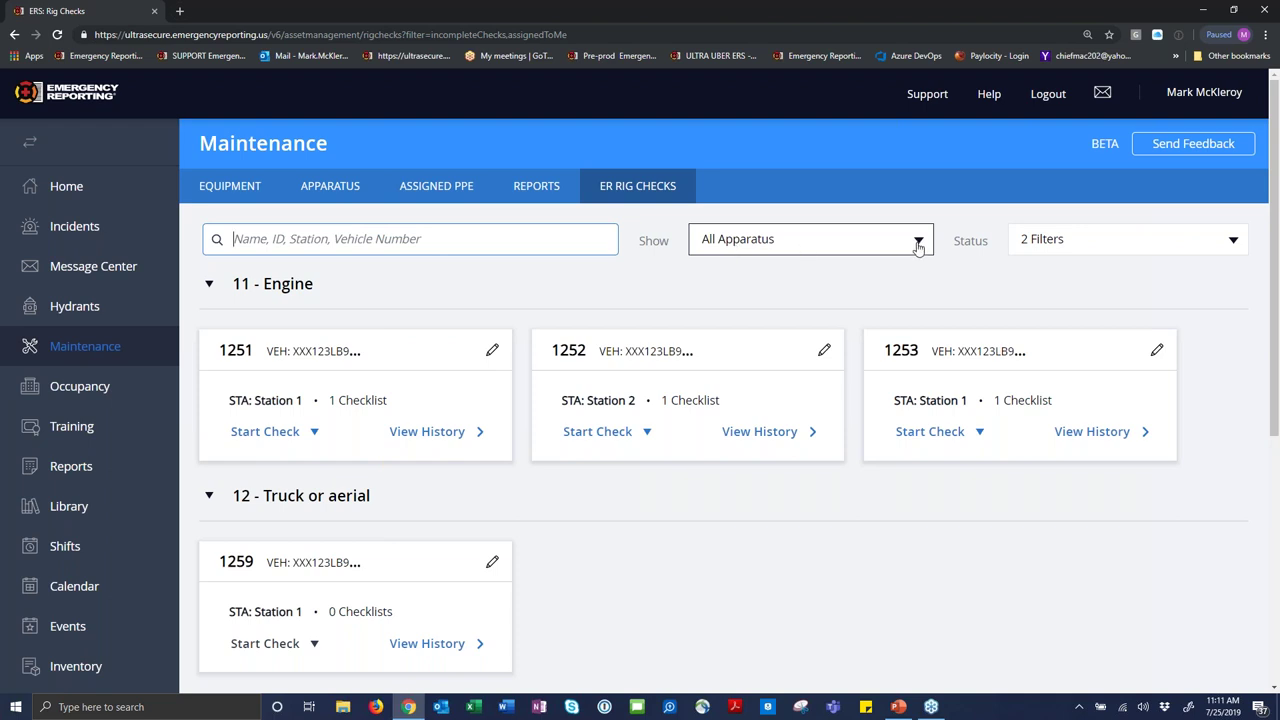
Filter the rig checks to show only Station 1 apparatus and look through the filtered cards.
{"action": "left_click", "coordinate": [918, 248]}
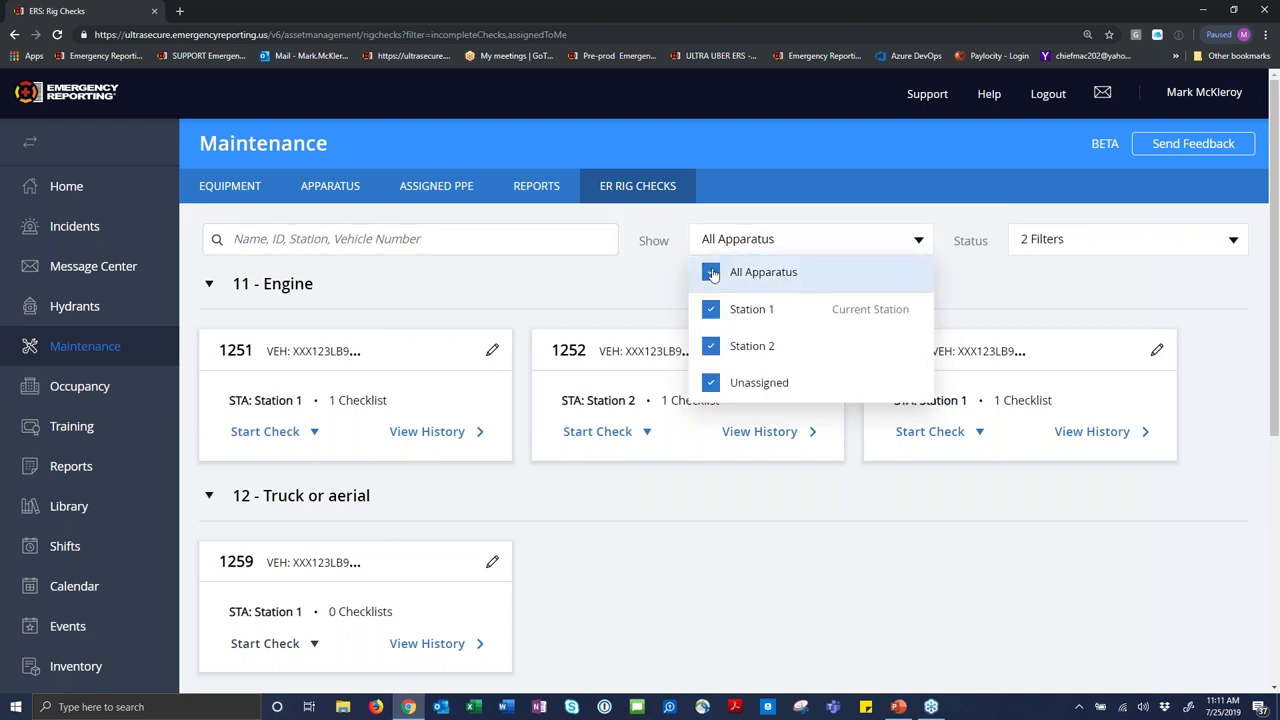
{"action": "left_click", "coordinate": [710, 278]}
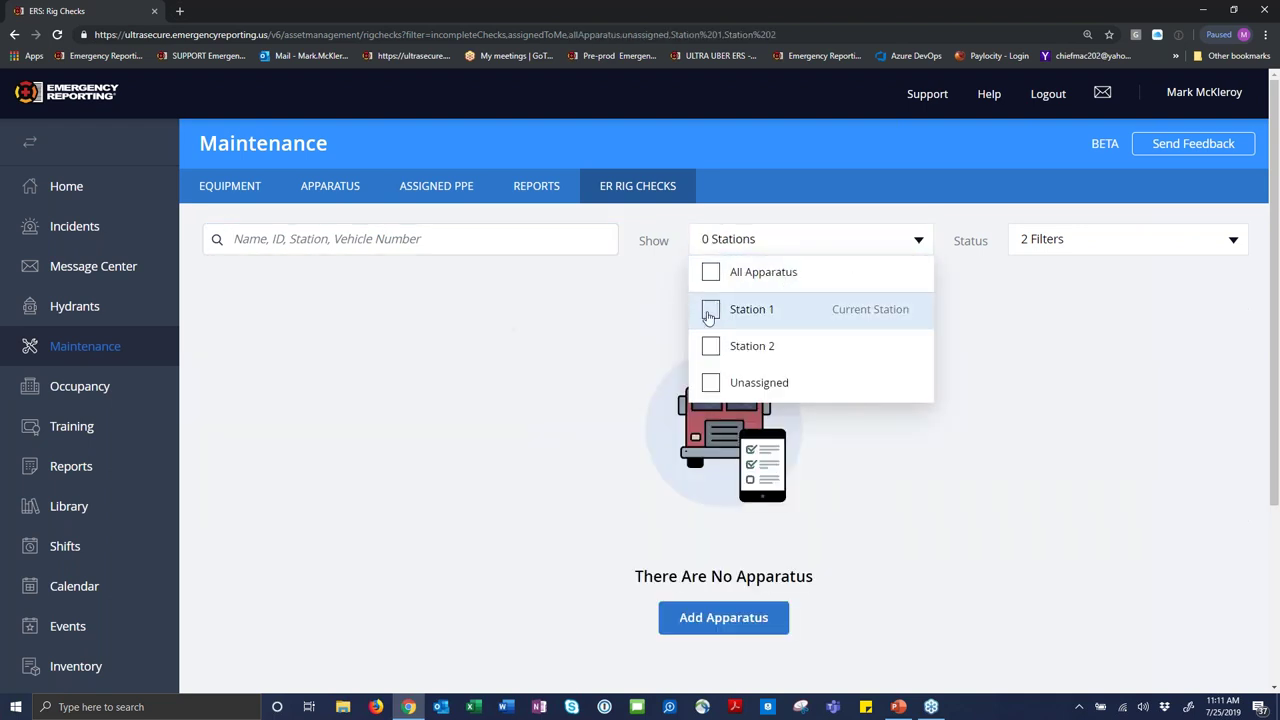
{"action": "left_click", "coordinate": [710, 311]}
{"action": "scroll", "coordinate": [526, 381], "scroll_direction": "down", "scroll_amount": 1}
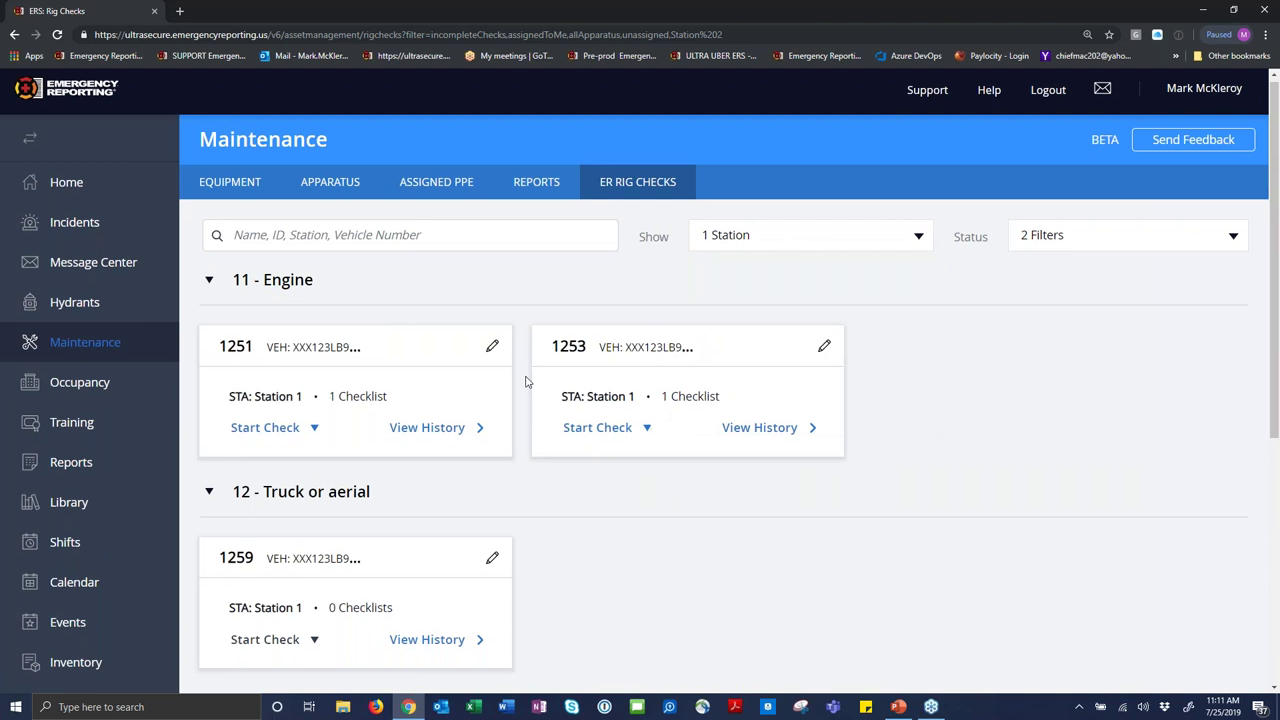
{"action": "scroll", "coordinate": [526, 381], "scroll_direction": "down", "scroll_amount": 2}
{"action": "scroll", "coordinate": [526, 381], "scroll_direction": "down", "scroll_amount": 3}
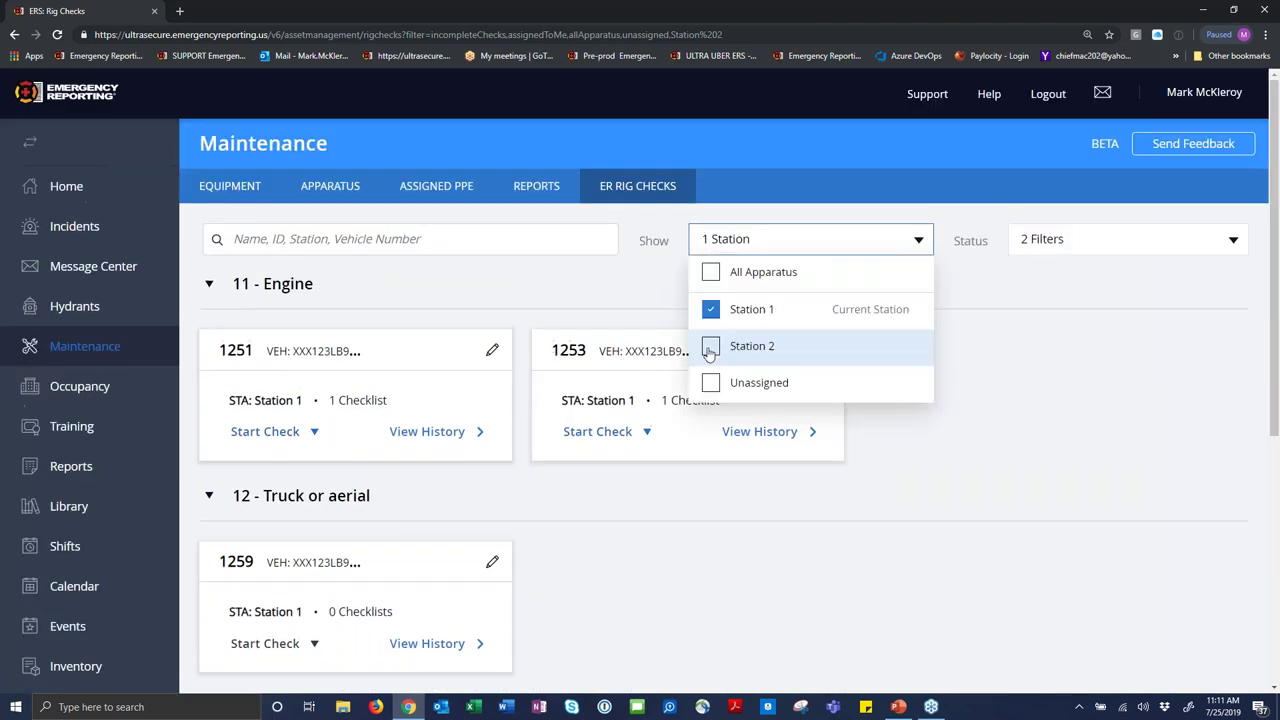
Switch the station filter to show only Station 2 apparatus.
{"action": "left_click", "coordinate": [710, 346]}
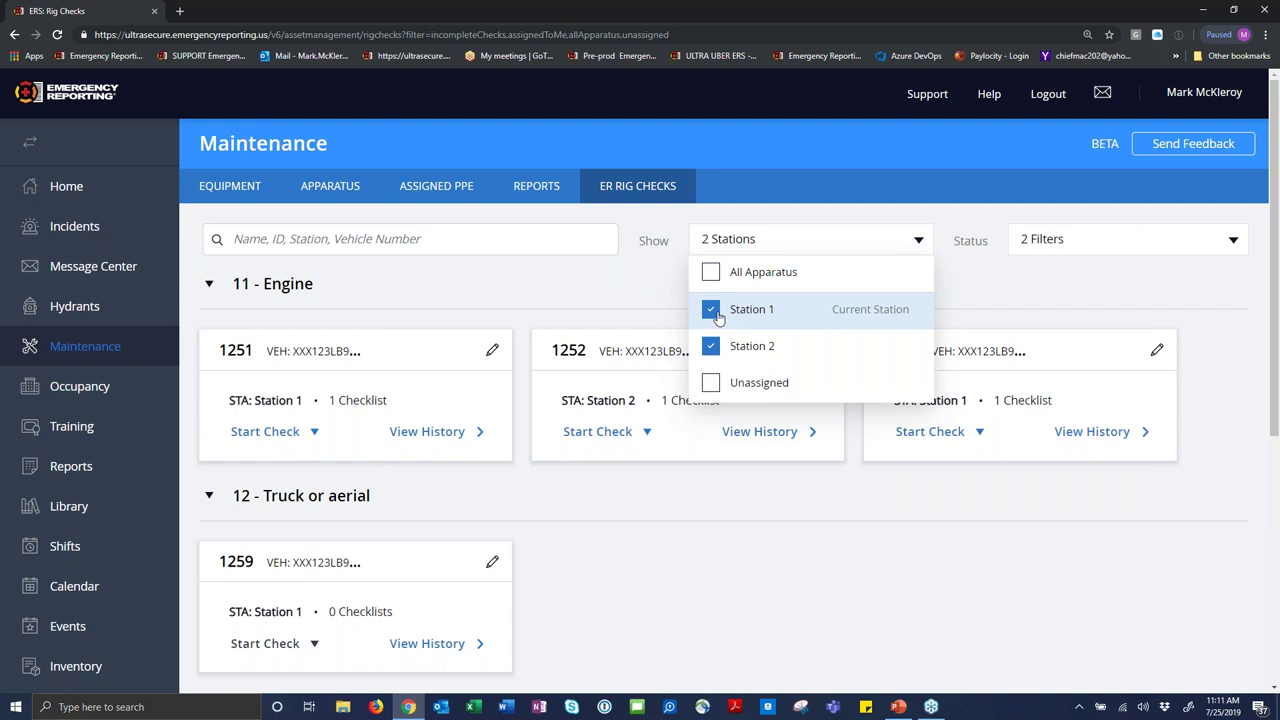
{"action": "left_click", "coordinate": [711, 310]}
{"action": "left_click", "coordinate": [608, 295]}
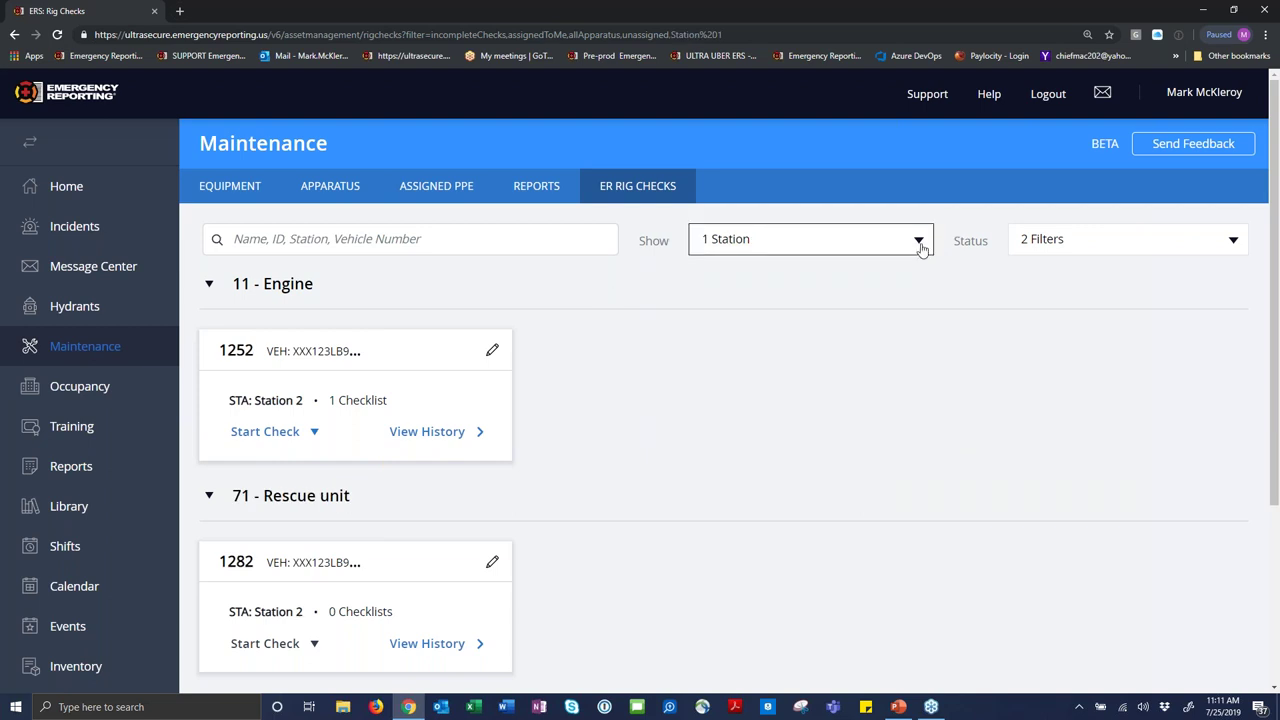
Filter the list to unassigned apparatus only, and restore the filter to All Apparatus.
{"action": "left_click", "coordinate": [918, 241]}
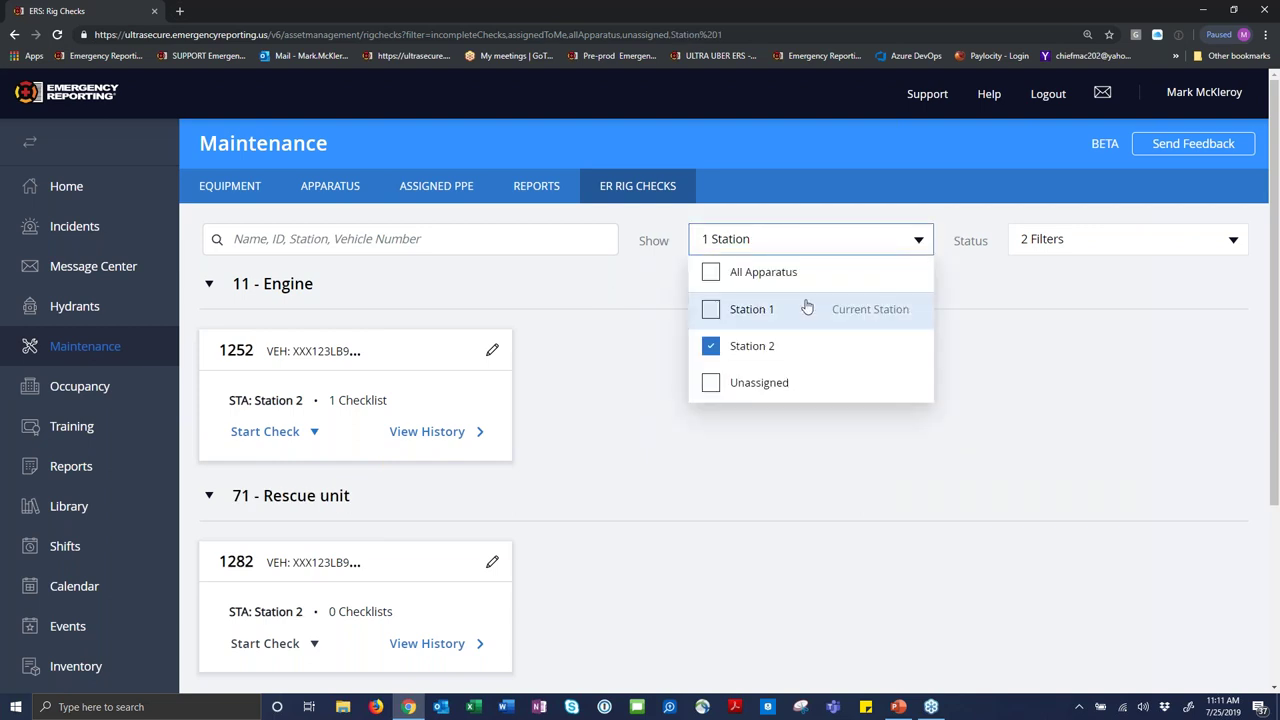
{"action": "left_click", "coordinate": [710, 346]}
{"action": "left_click", "coordinate": [665, 365]}
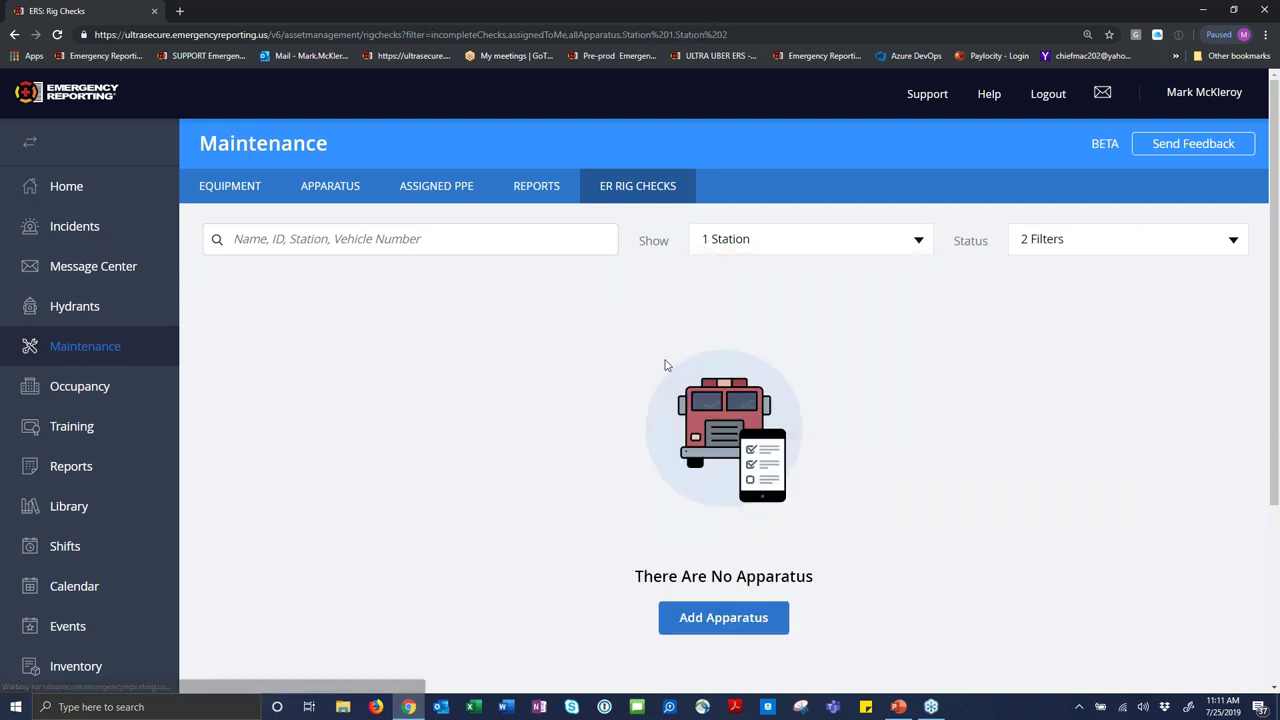
{"action": "left_click", "coordinate": [918, 243]}
{"action": "left_click", "coordinate": [711, 273]}
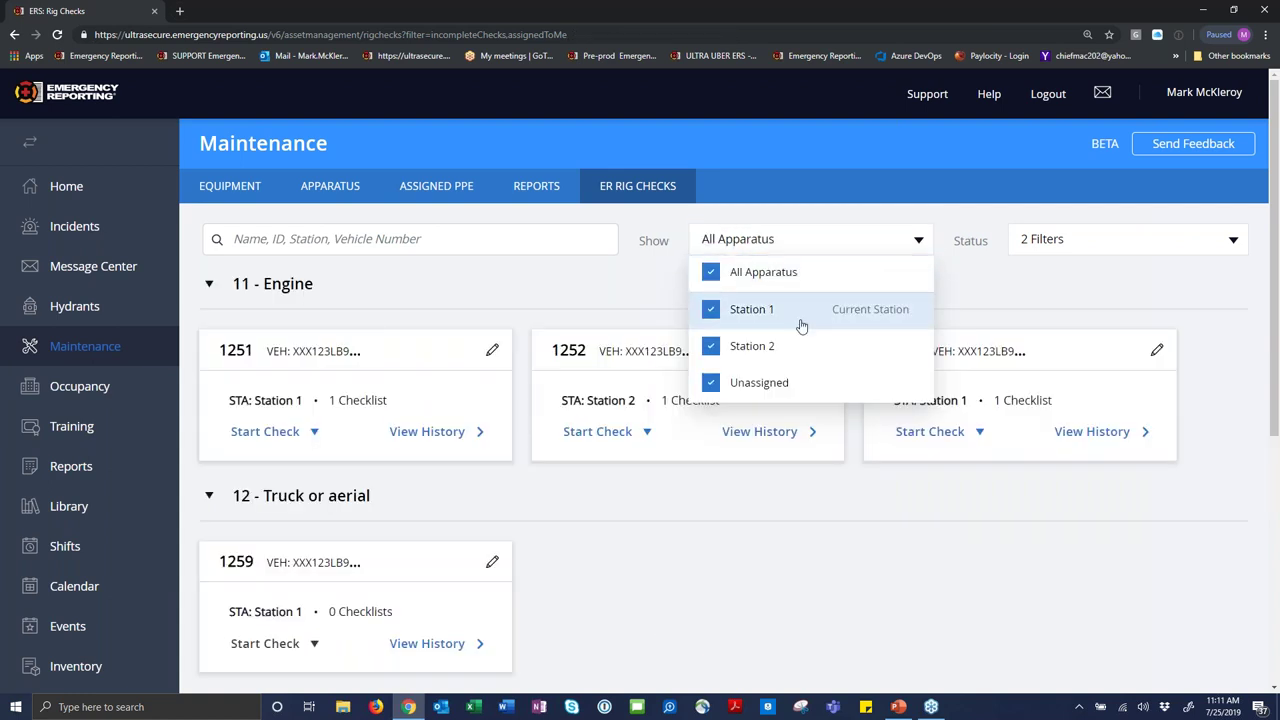
Exclude Station 1, check the current station on the Home dashboard, and return to ER Rig Checks with All Apparatus shown and the Engine group expanded.
{"action": "left_click", "coordinate": [863, 317]}
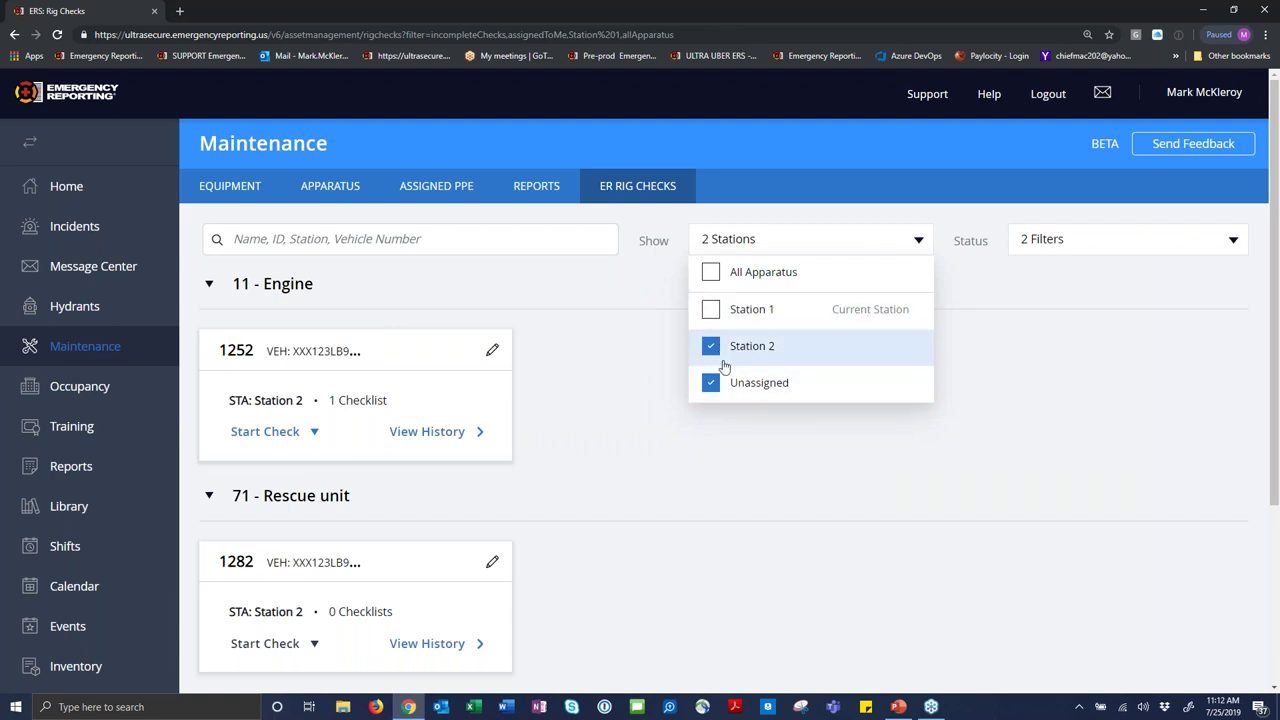
{"action": "left_click", "coordinate": [65, 190]}
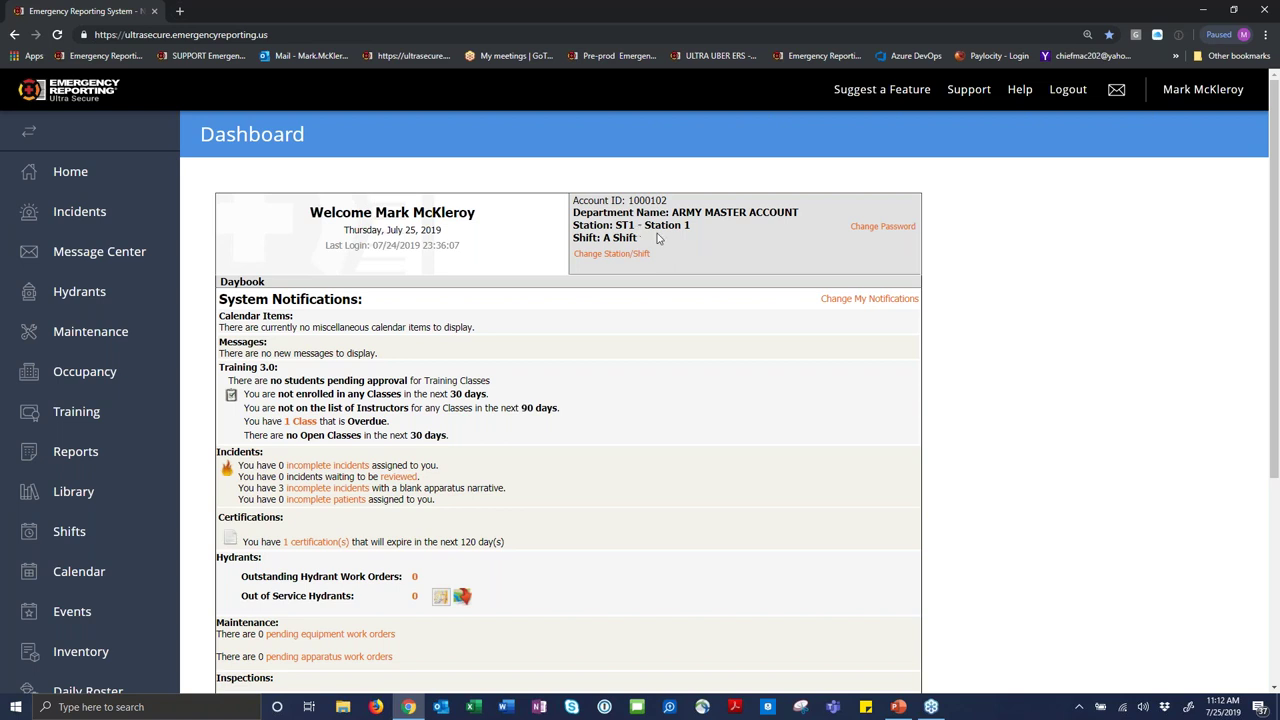
{"action": "left_click", "coordinate": [13, 37]}
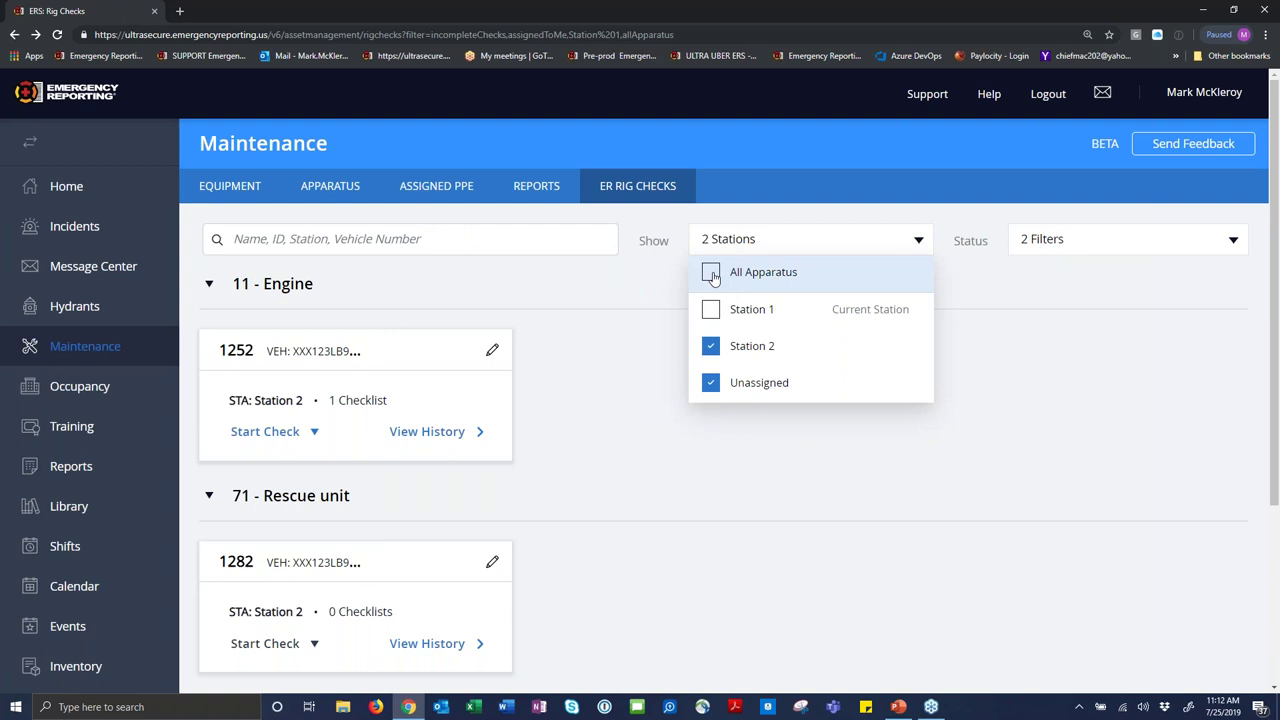
{"action": "left_click", "coordinate": [710, 272]}
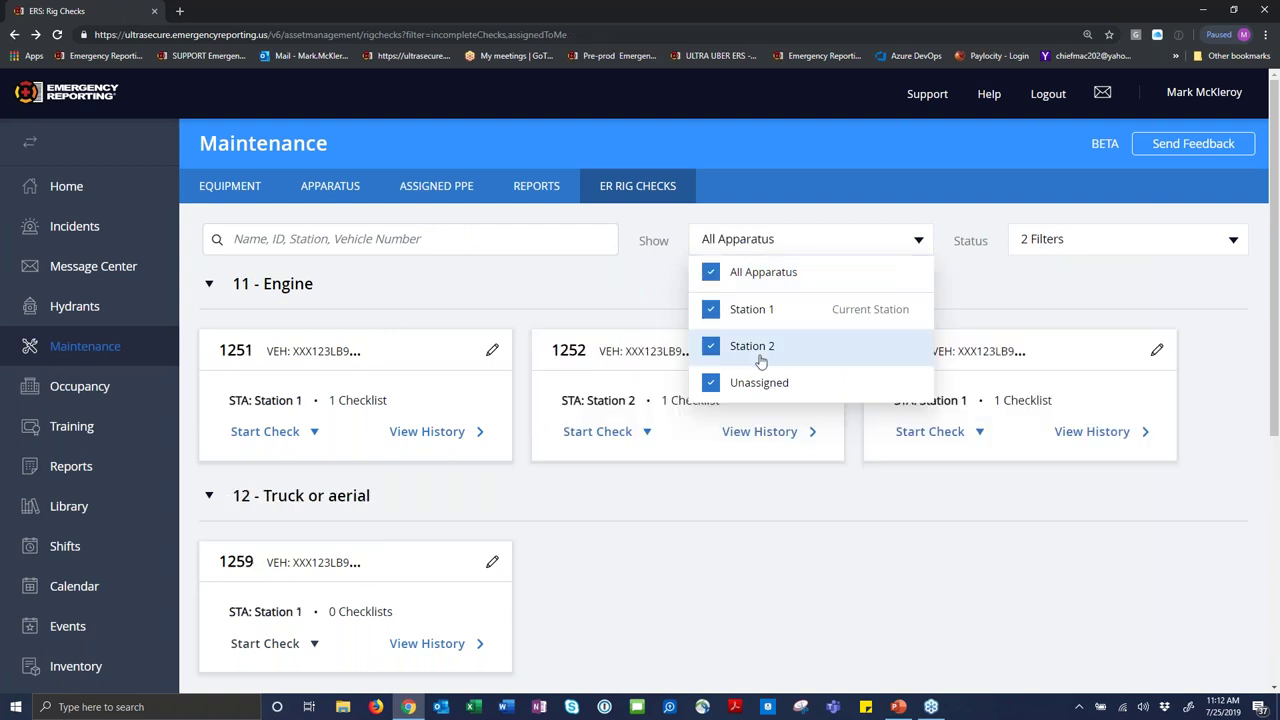
{"action": "left_click", "coordinate": [1009, 280]}
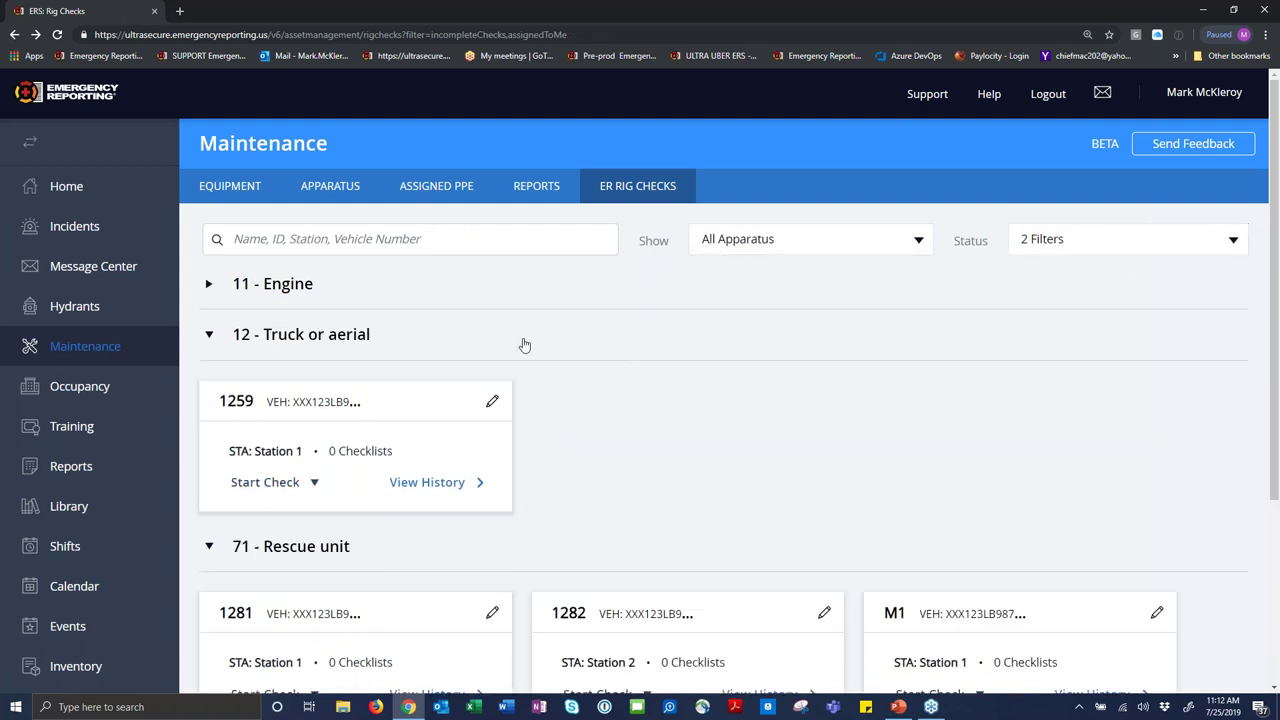
{"action": "left_click", "coordinate": [283, 293]}
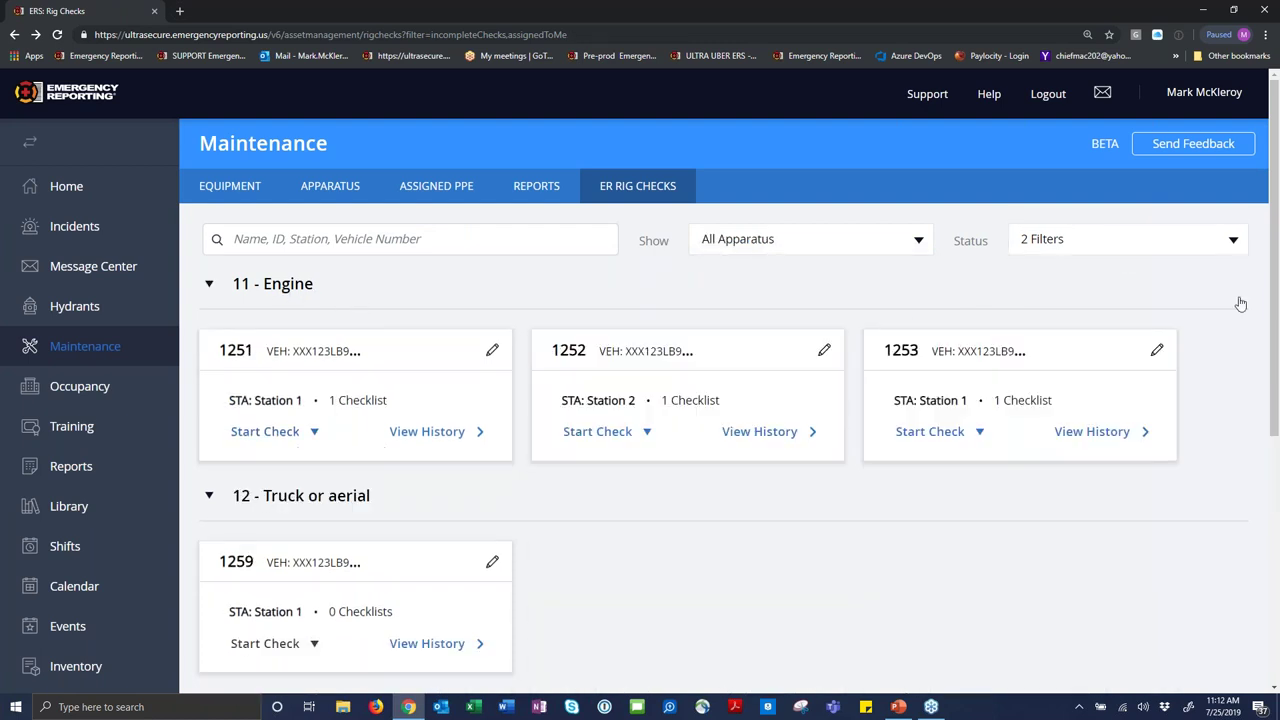
Set the status filter to In Service and Assigned To My Station only.
{"action": "left_click", "coordinate": [1238, 248]}
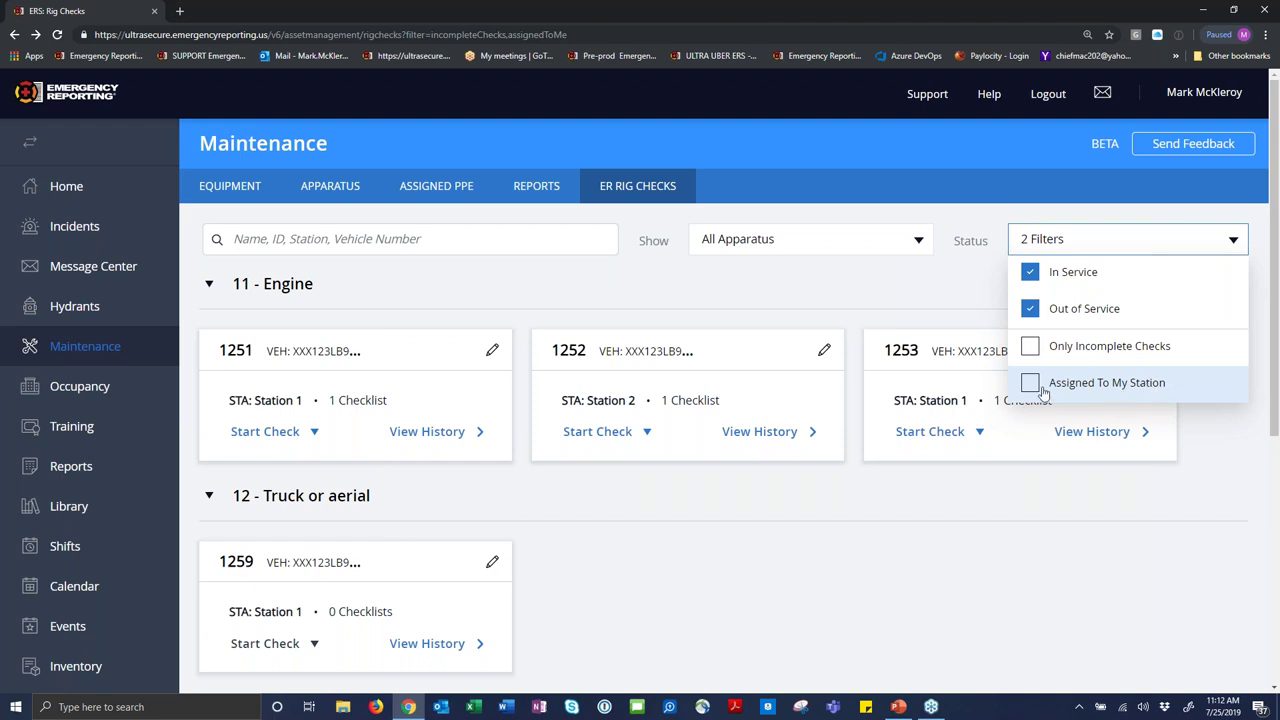
{"action": "left_click", "coordinate": [1029, 274]}
{"action": "left_click", "coordinate": [1029, 308]}
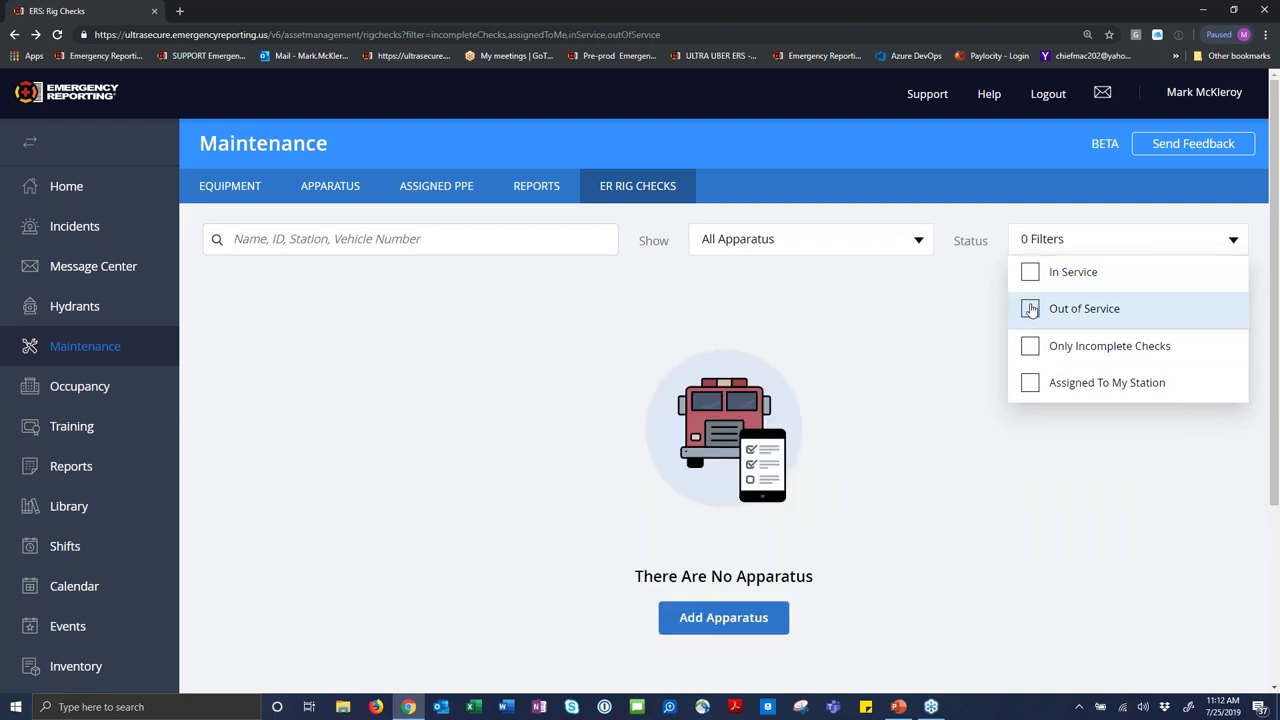
{"action": "left_click", "coordinate": [1030, 384]}
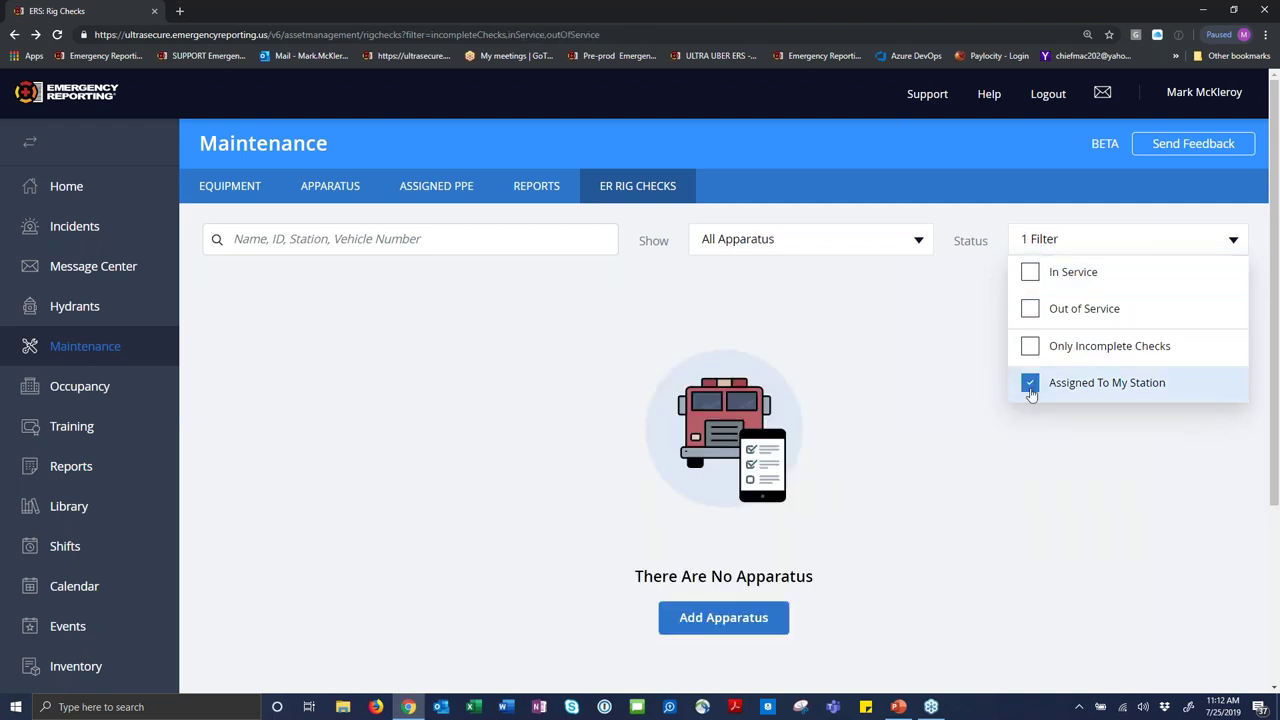
{"action": "left_click", "coordinate": [1029, 274]}
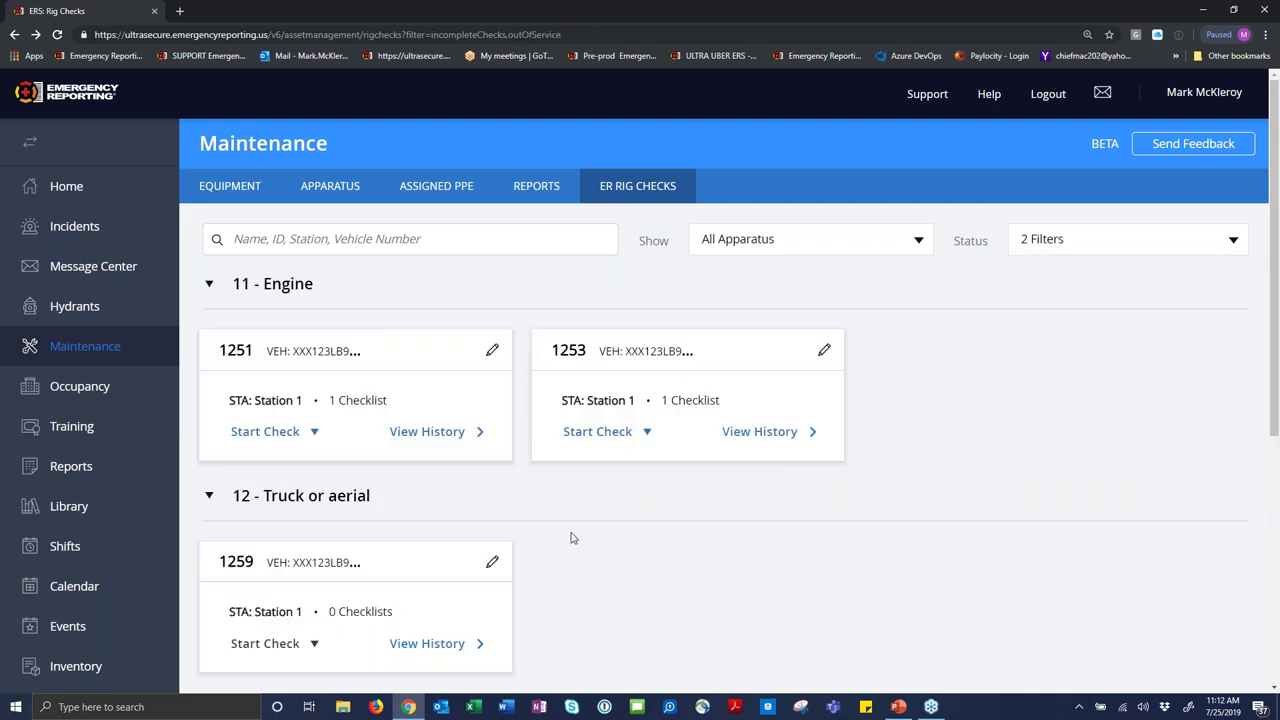
Reset the status filter to In Service and Out of Service, without Assigned To My Station.
{"action": "left_click", "coordinate": [1134, 241]}
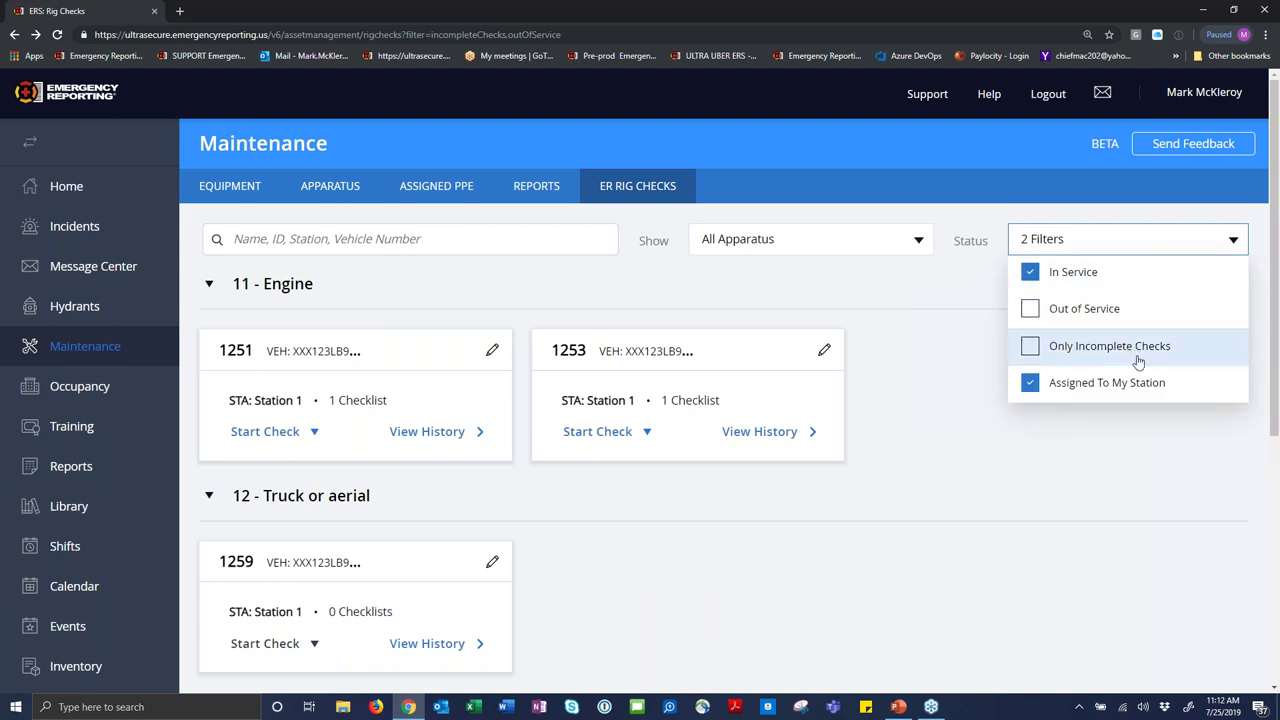
{"action": "left_click", "coordinate": [1030, 382]}
{"action": "left_click", "coordinate": [1030, 308]}
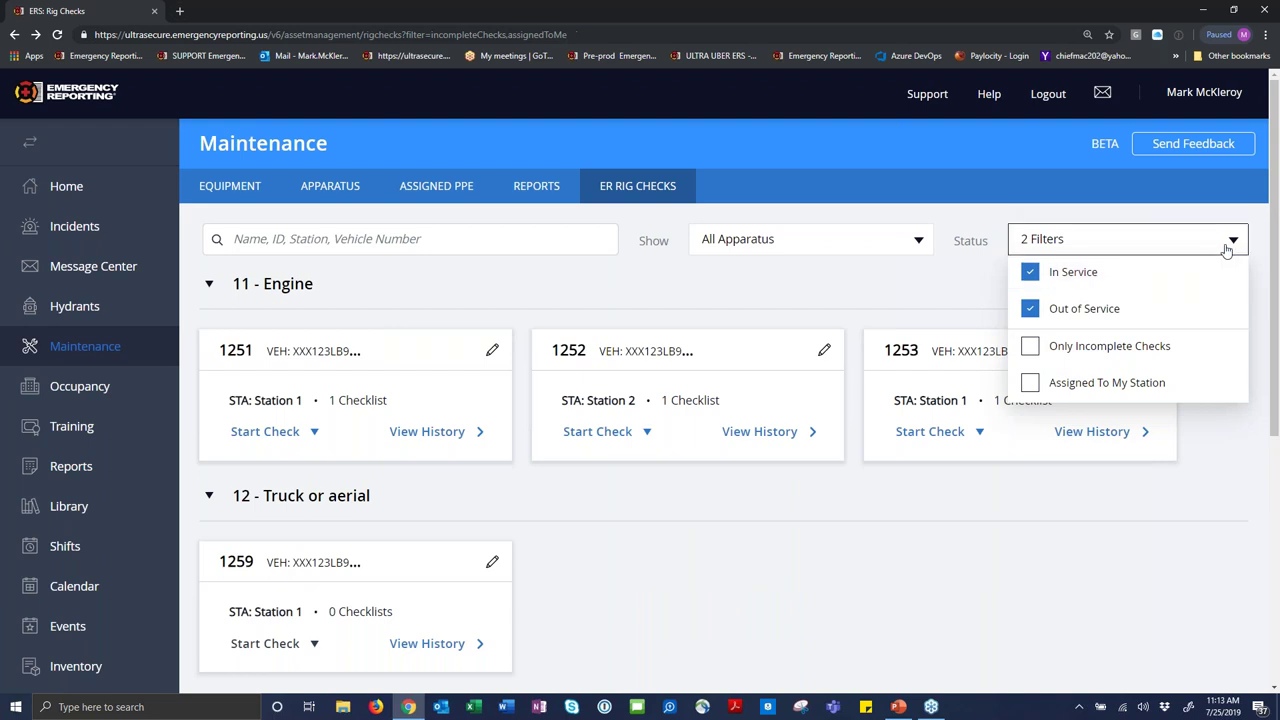
{"action": "left_click", "coordinate": [1231, 242]}
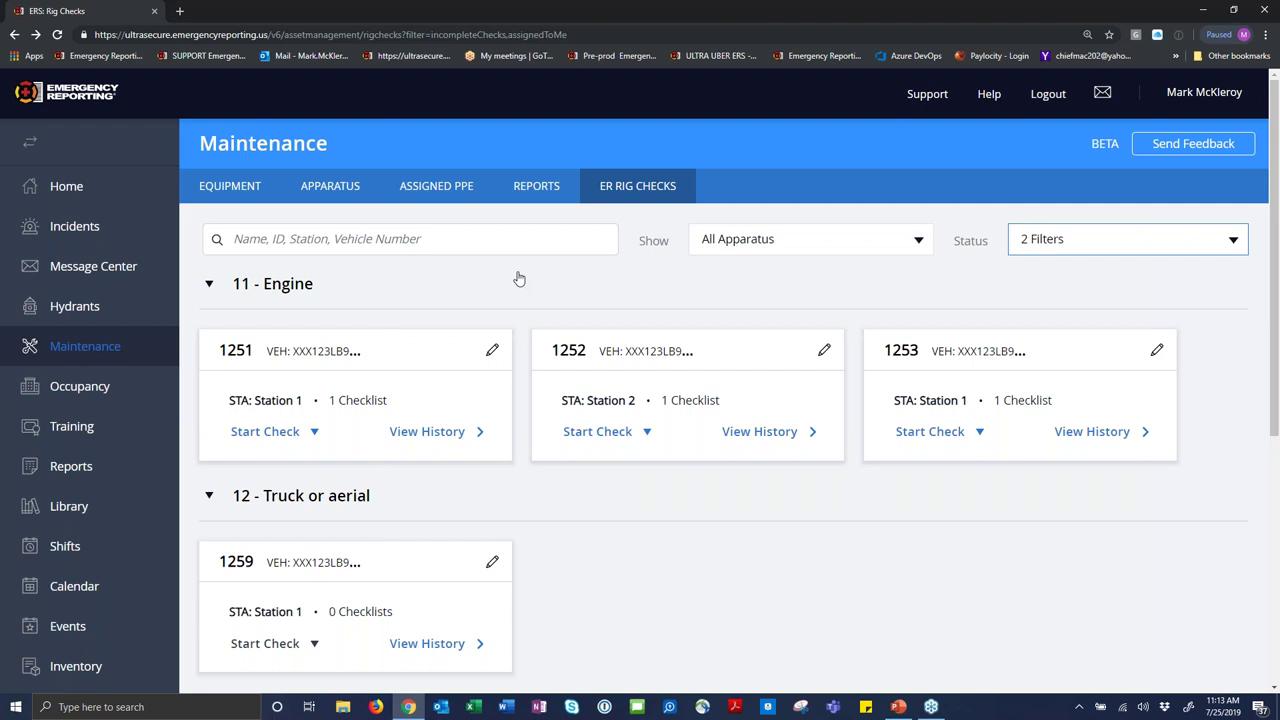
Open engine 1251's Daily Apparatus Check for editing and examine its details, default questions and Cab Controls, Lighting, and Equipment compartment.
{"action": "scroll", "coordinate": [519, 278], "scroll_direction": "down", "scroll_amount": 1}
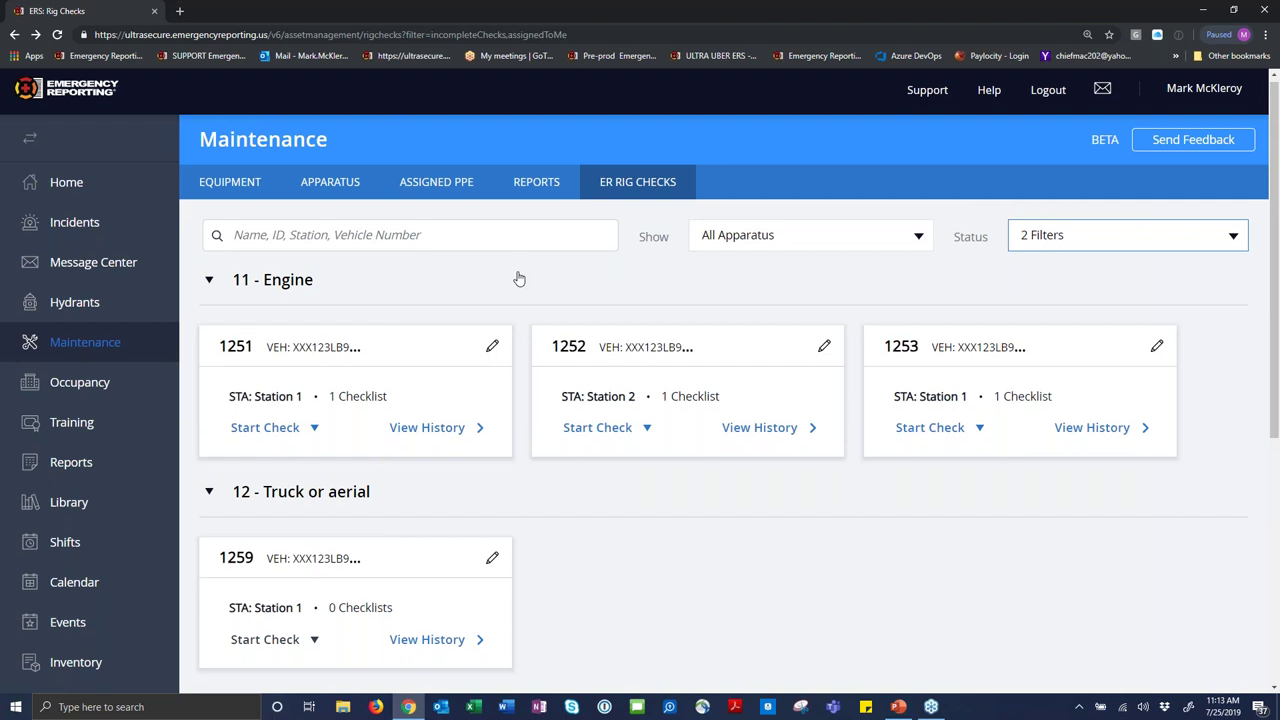
{"action": "scroll", "coordinate": [519, 278], "scroll_direction": "down", "scroll_amount": 1}
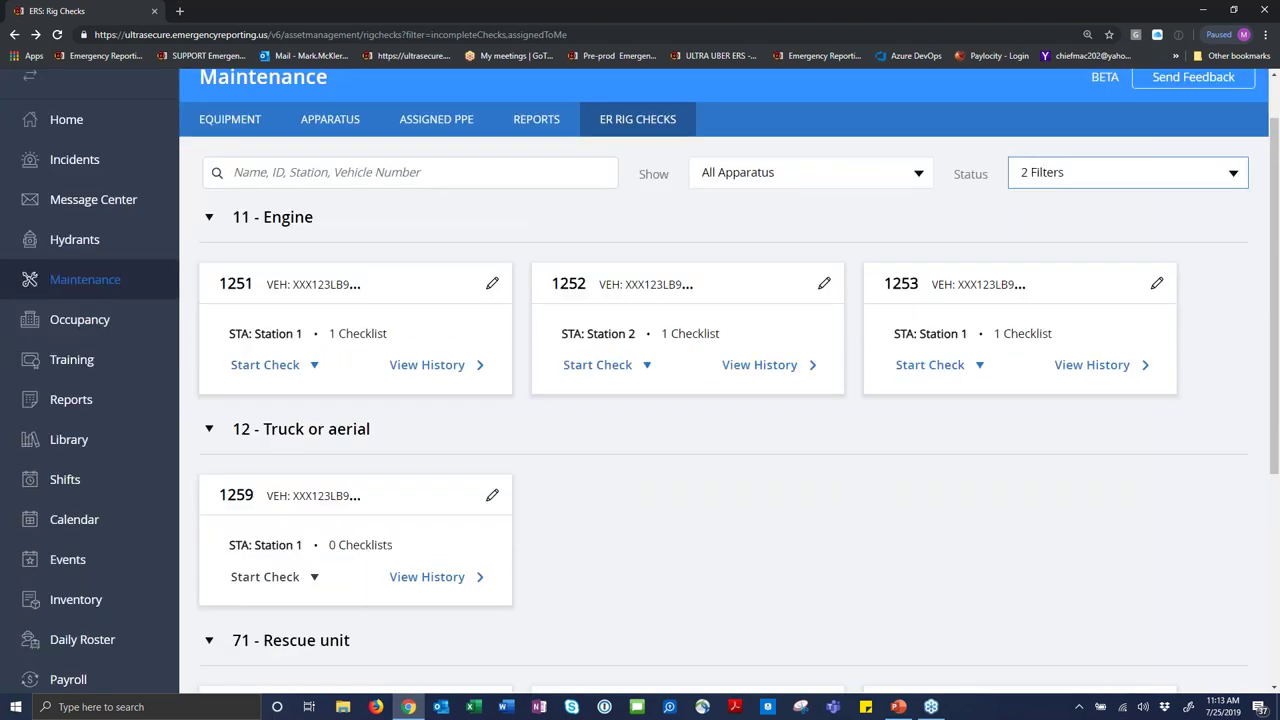
{"action": "left_click", "coordinate": [494, 285]}
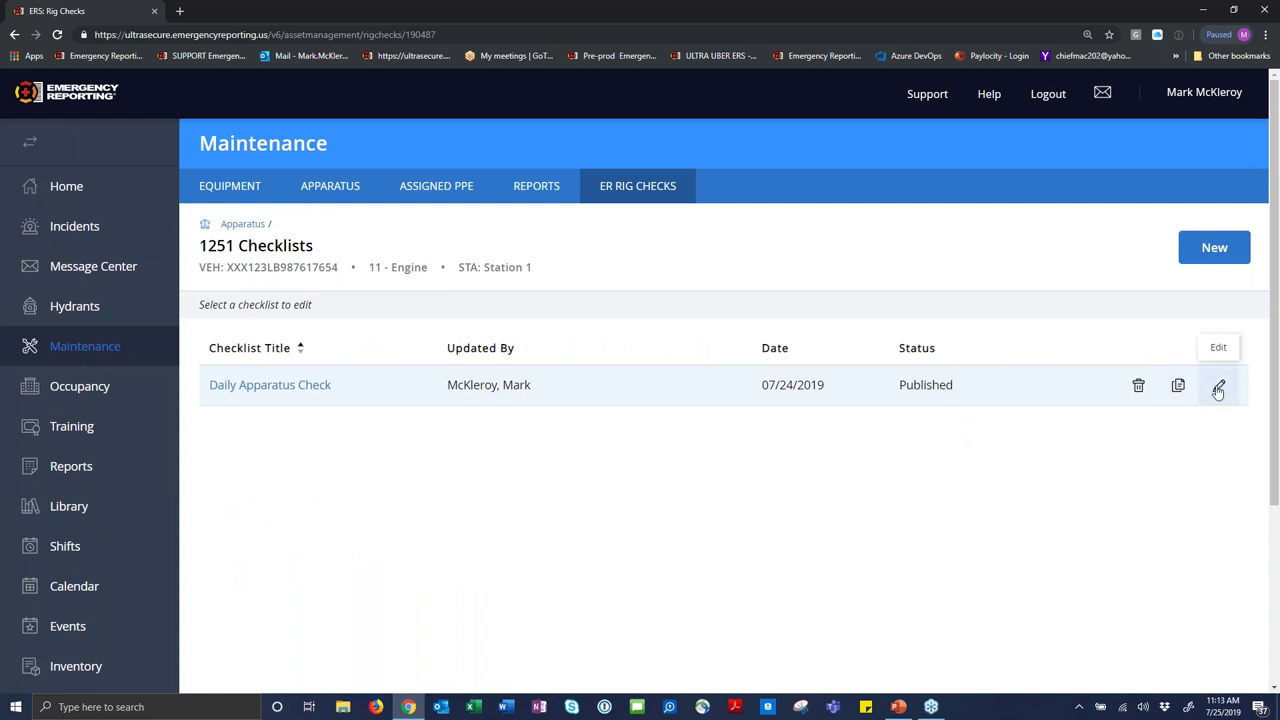
{"action": "left_click", "coordinate": [308, 386]}
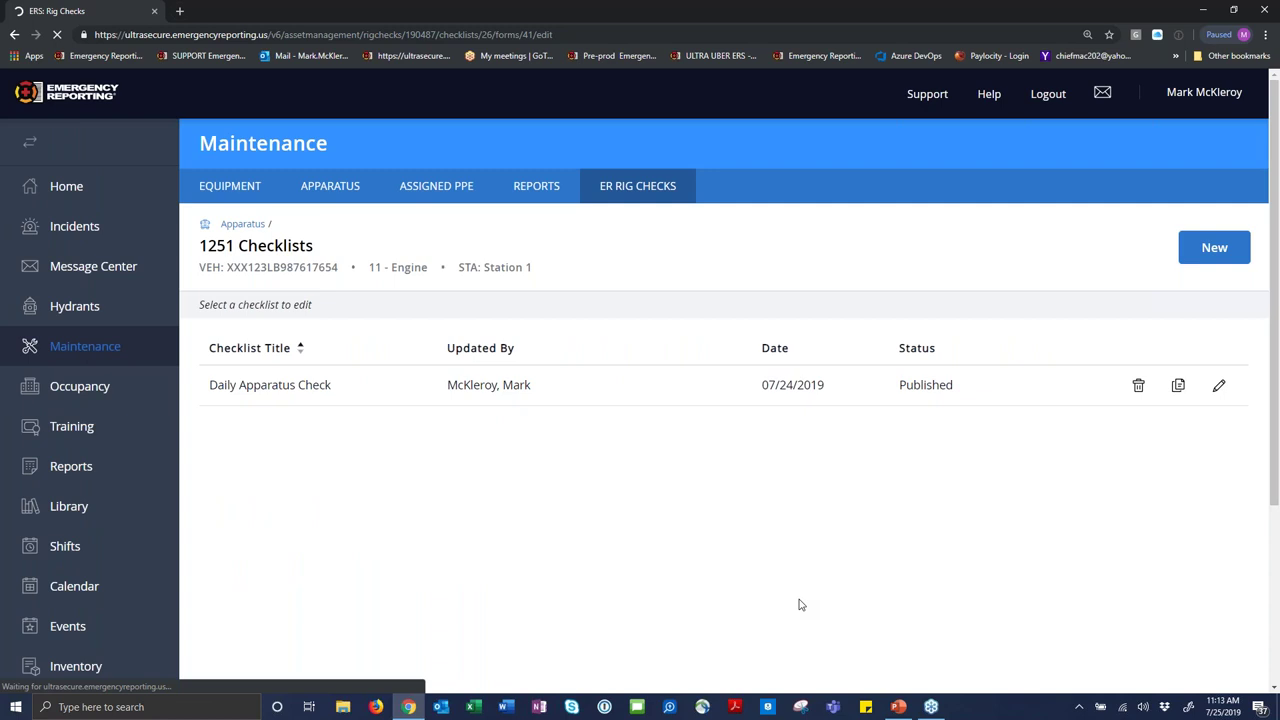
{"action": "scroll", "coordinate": [764, 402], "scroll_direction": "down", "scroll_amount": 1}
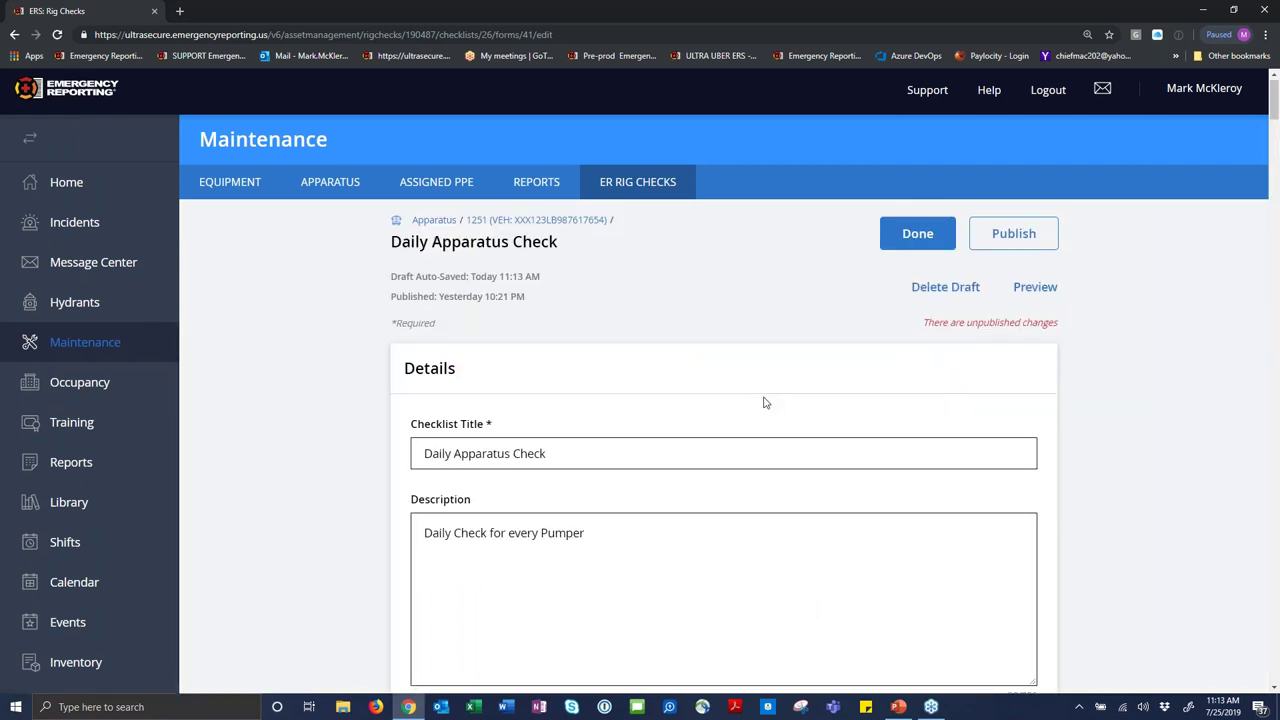
{"action": "scroll", "coordinate": [764, 402], "scroll_direction": "down", "scroll_amount": 2}
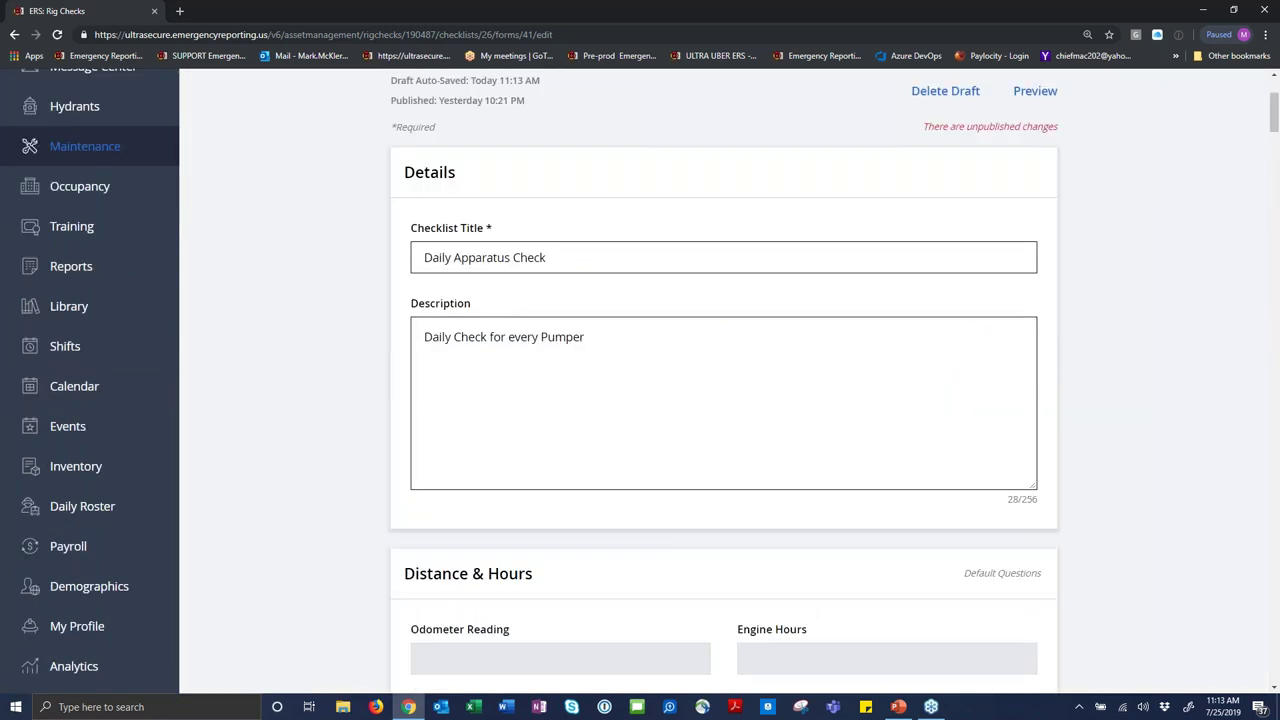
{"action": "scroll", "coordinate": [764, 402], "scroll_direction": "down", "scroll_amount": 4}
{"action": "scroll", "coordinate": [764, 402], "scroll_direction": "down", "scroll_amount": 2}
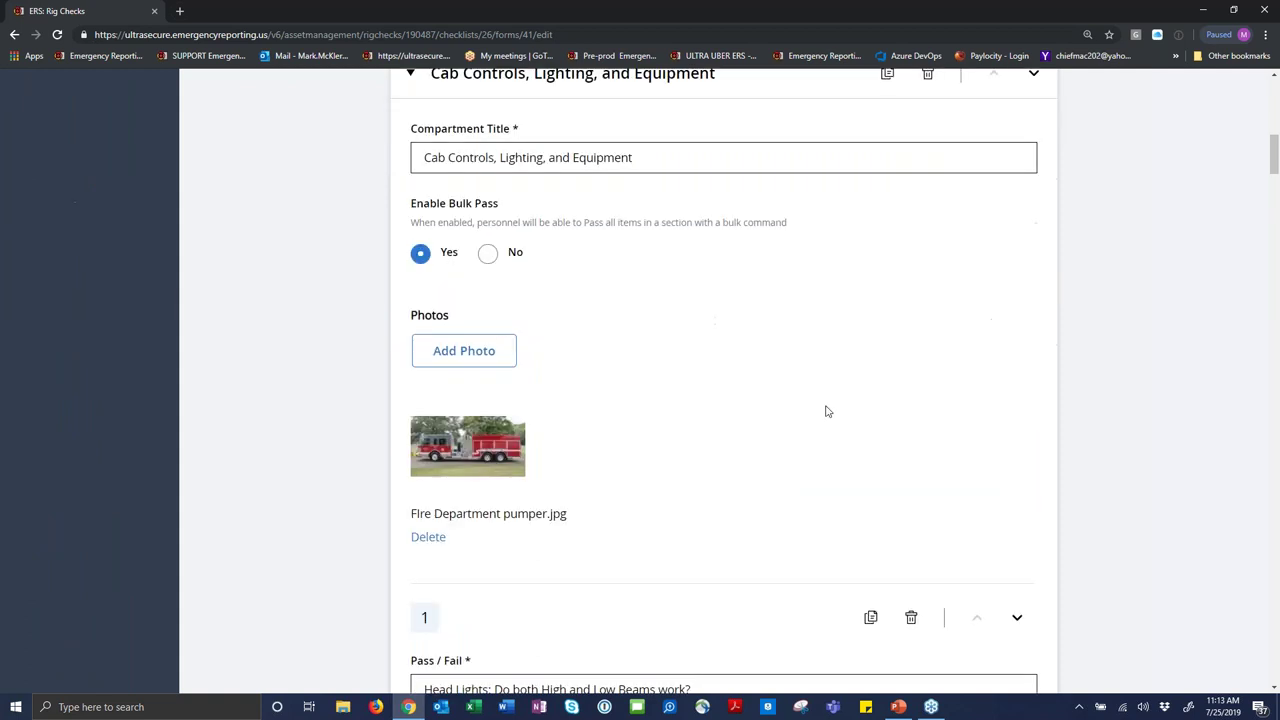
Examine the first Pass / Fail question under Cab Controls, Lighting, and Equipment, and return to engine 1251's checklists.
{"action": "scroll", "coordinate": [826, 410], "scroll_direction": "down", "scroll_amount": 3}
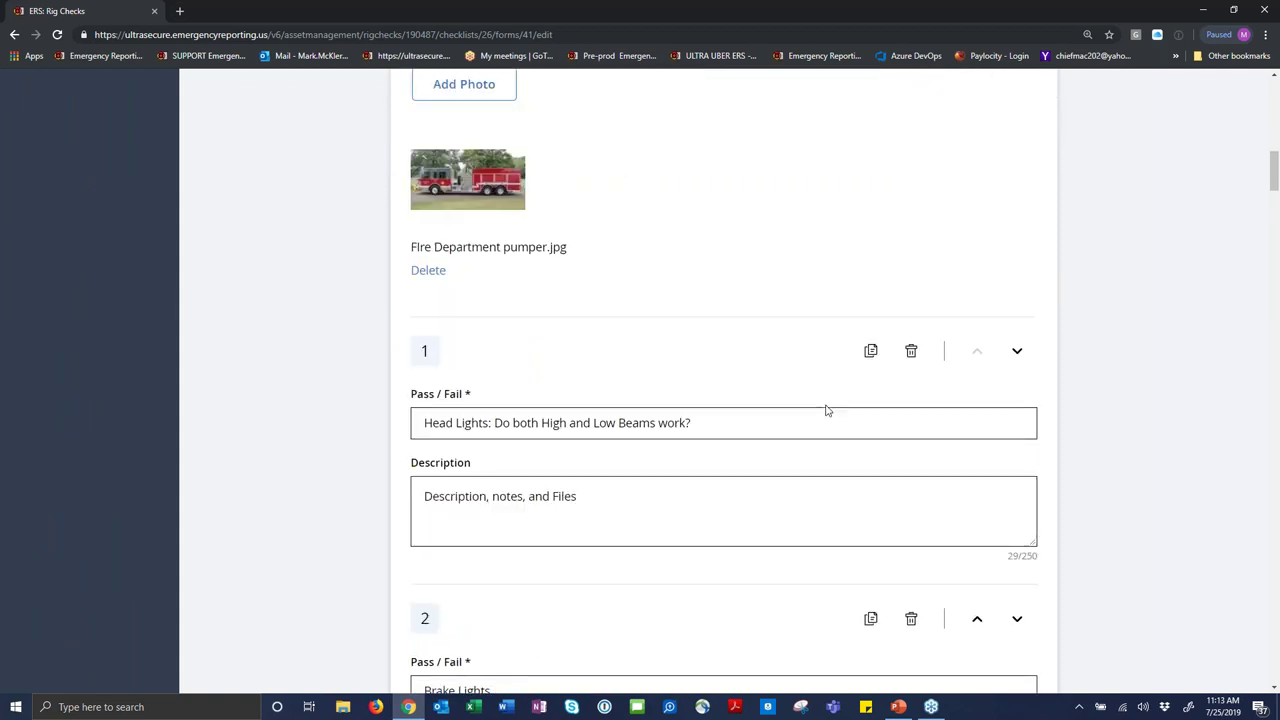
{"action": "scroll", "coordinate": [826, 410], "scroll_direction": "up", "scroll_amount": 3}
{"action": "scroll", "coordinate": [826, 410], "scroll_direction": "up", "scroll_amount": 7}
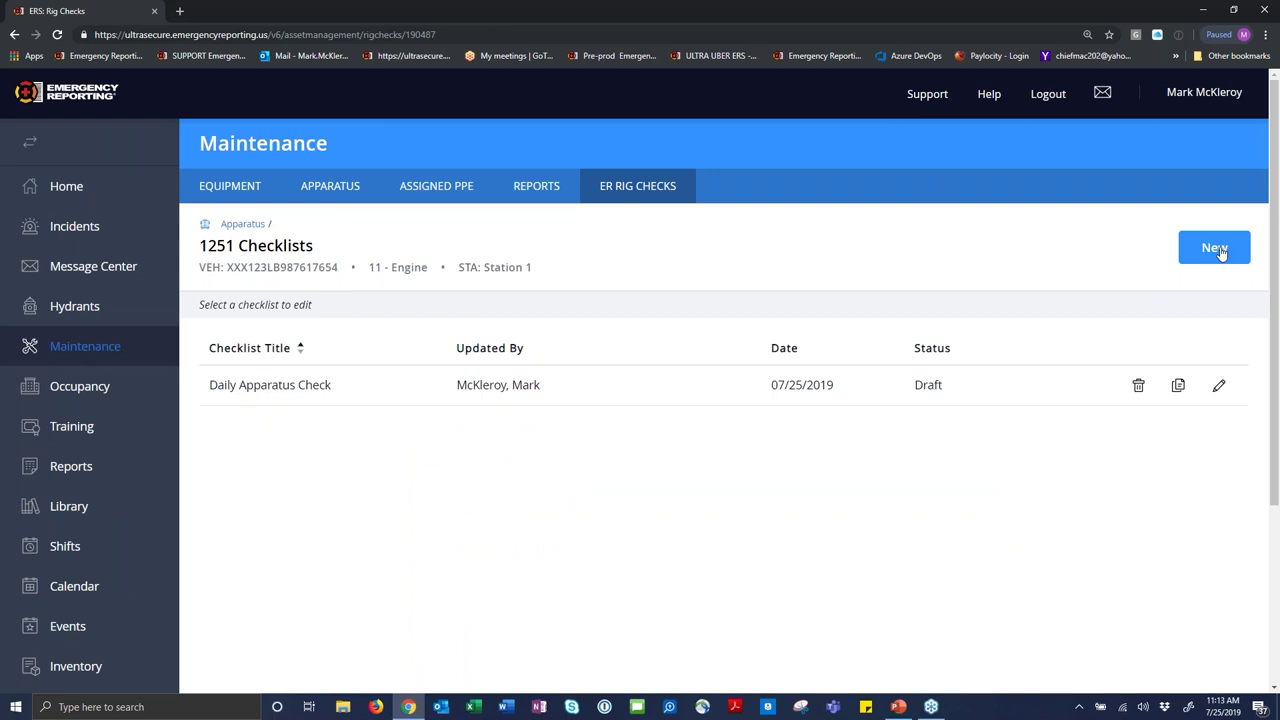
Create a new checklist for 1251 titled "Weekly Apparatus Check" with the description "Done Weekly on every Apparatus".
{"action": "left_click", "coordinate": [1220, 252]}
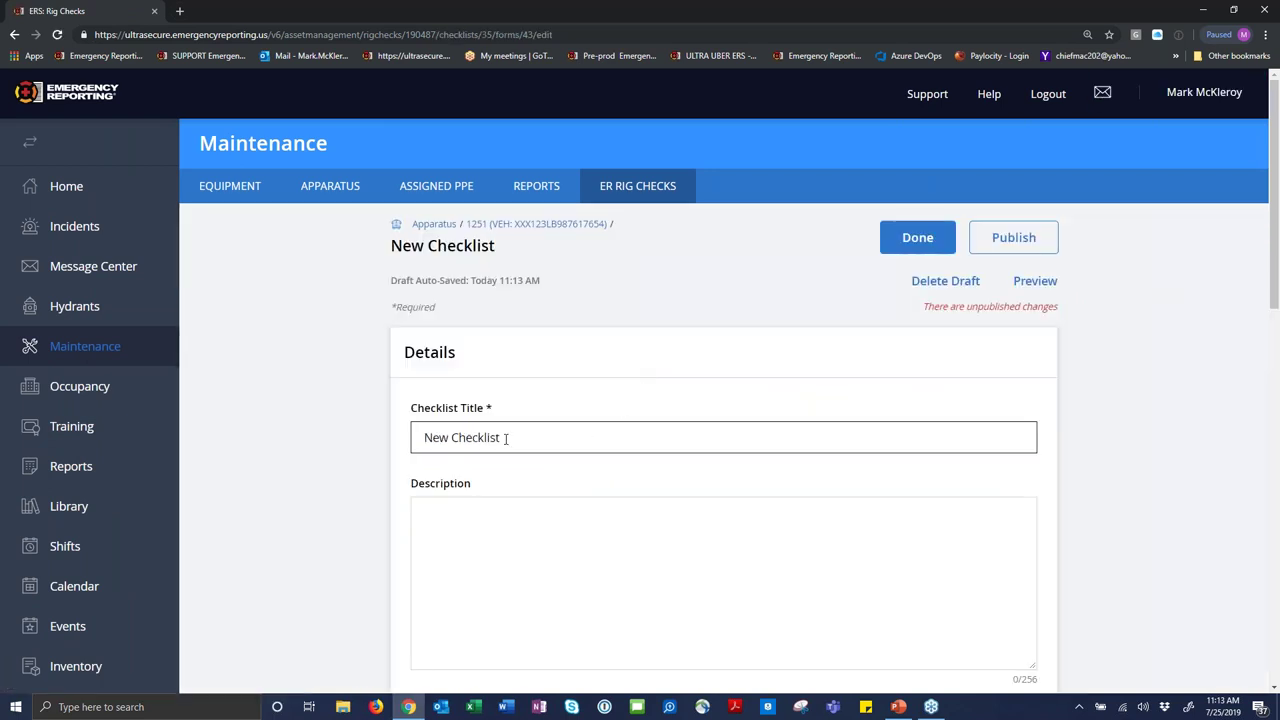
{"action": "left_click_drag", "start_coordinate": [505, 438], "coordinate": [408, 436]}
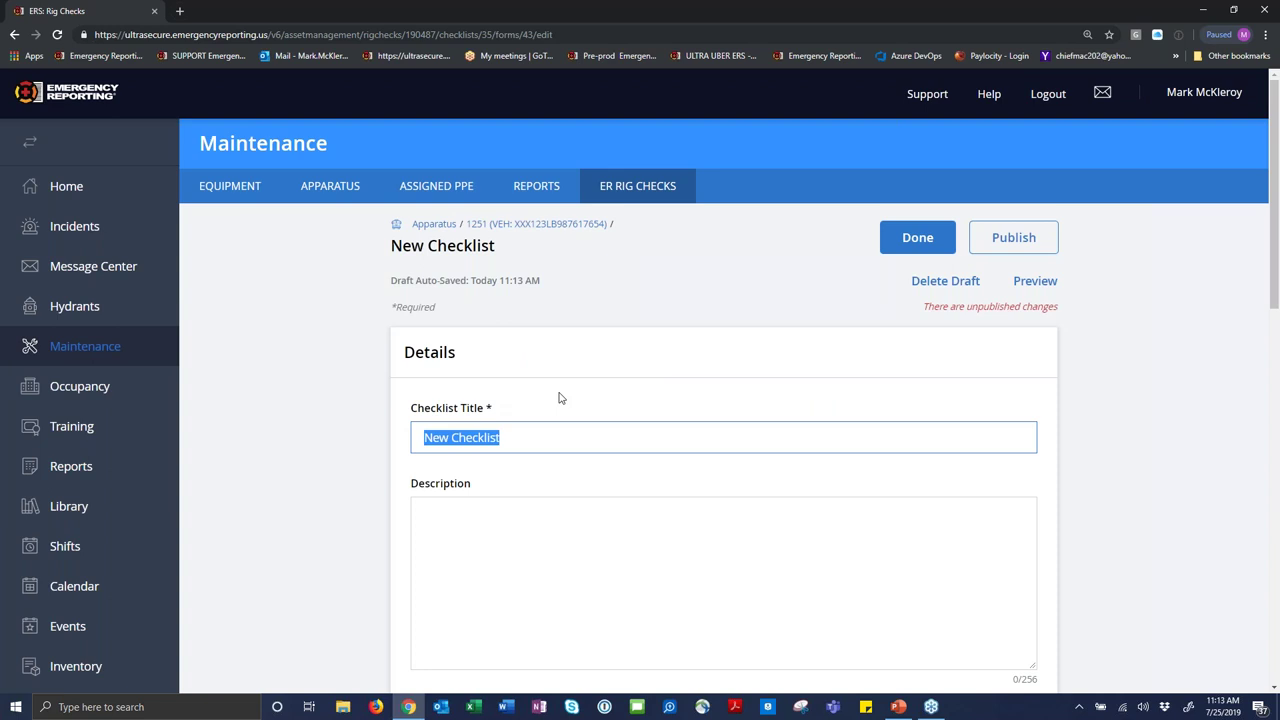
{"action": "type", "text": "Weekly"}
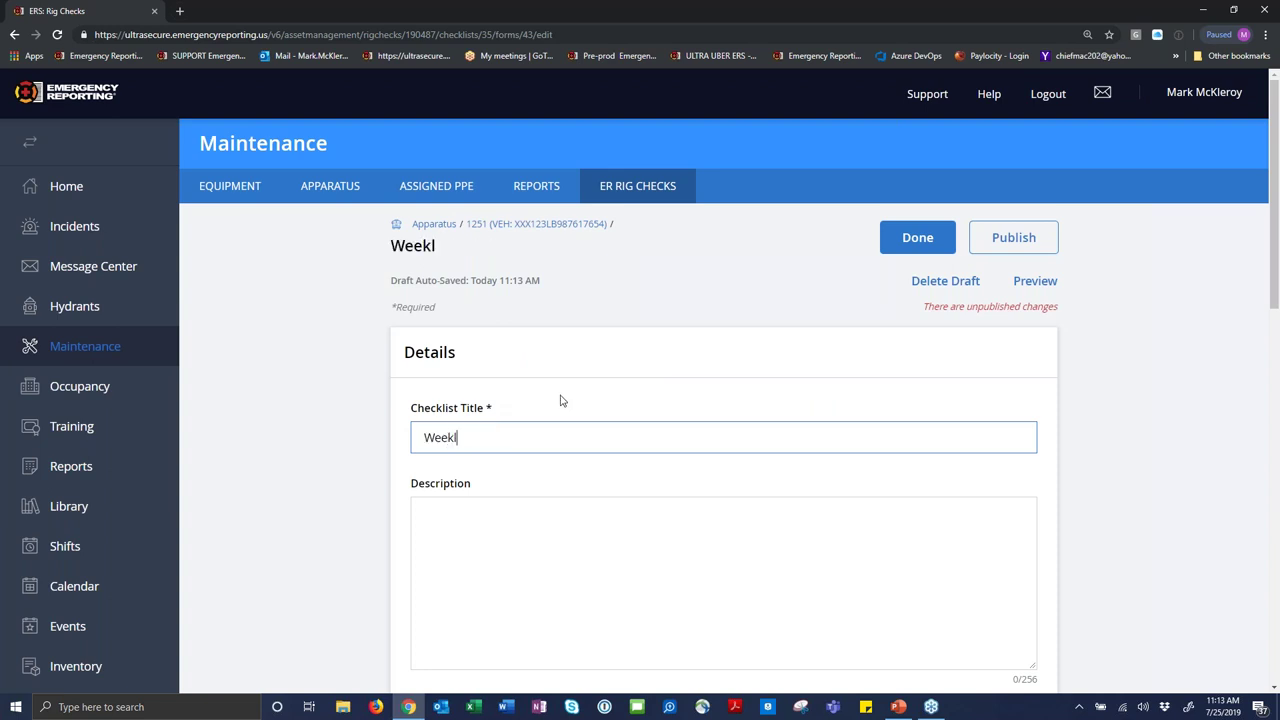
{"action": "type", "text": "Check"}
{"action": "key", "text": "BackSpace"}
{"action": "key", "text": "BackSpace"}
{"action": "key", "text": "BackSpace"}
{"action": "key", "text": "BackSpace"}
{"action": "key", "text": "BackSpace"}
{"action": "type", "text": "Apparatus "}
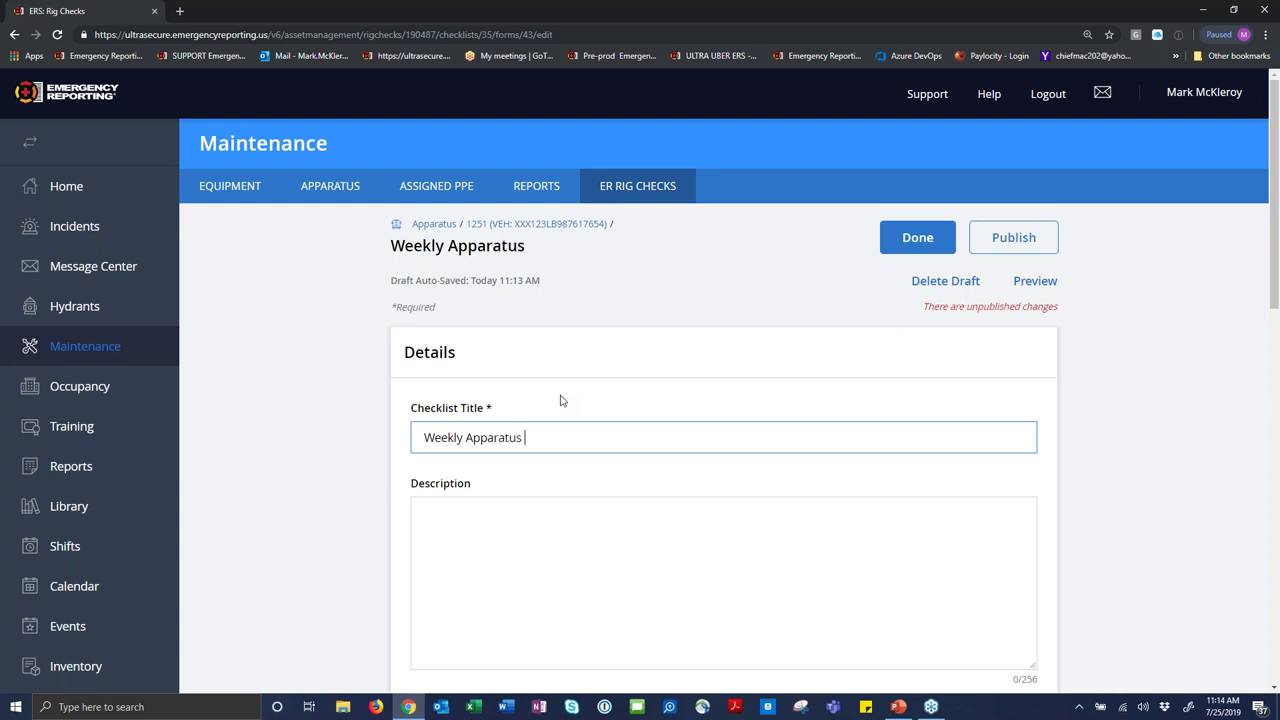
{"action": "type", "text": "Check"}
{"action": "left_click", "coordinate": [449, 510]}
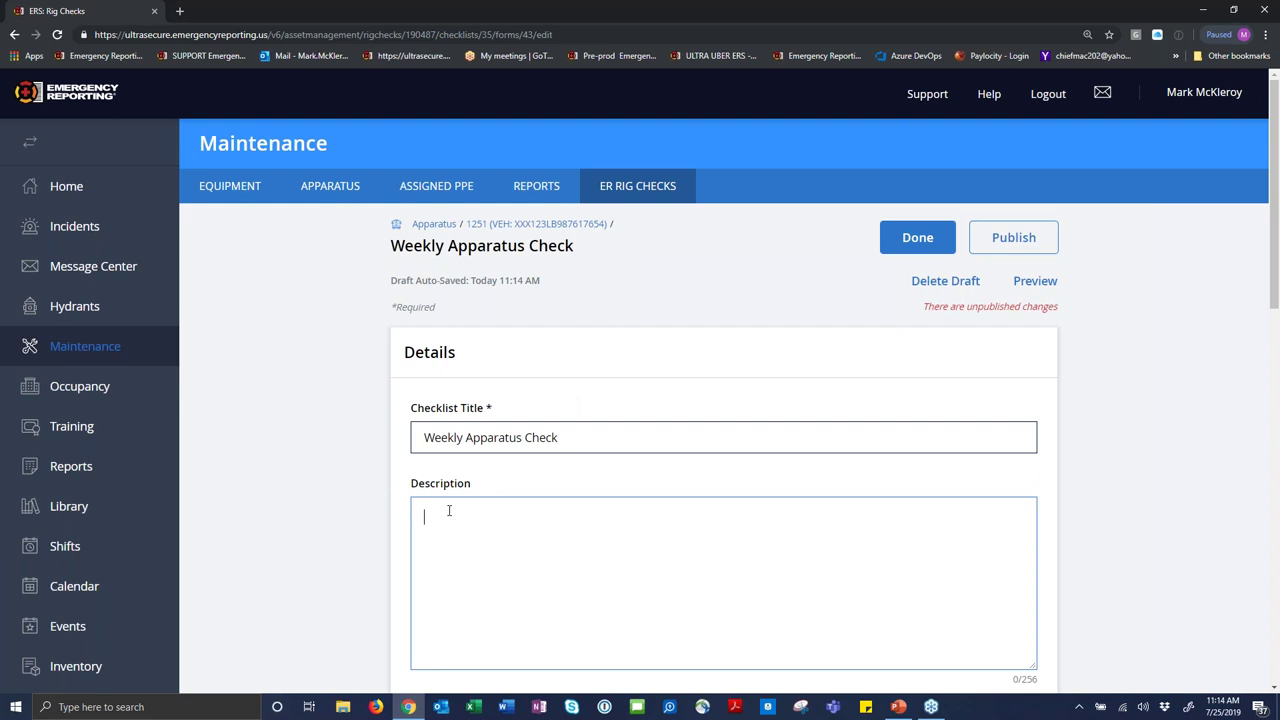
{"action": "type", "text": "Done Weekly on every Apparatus"}
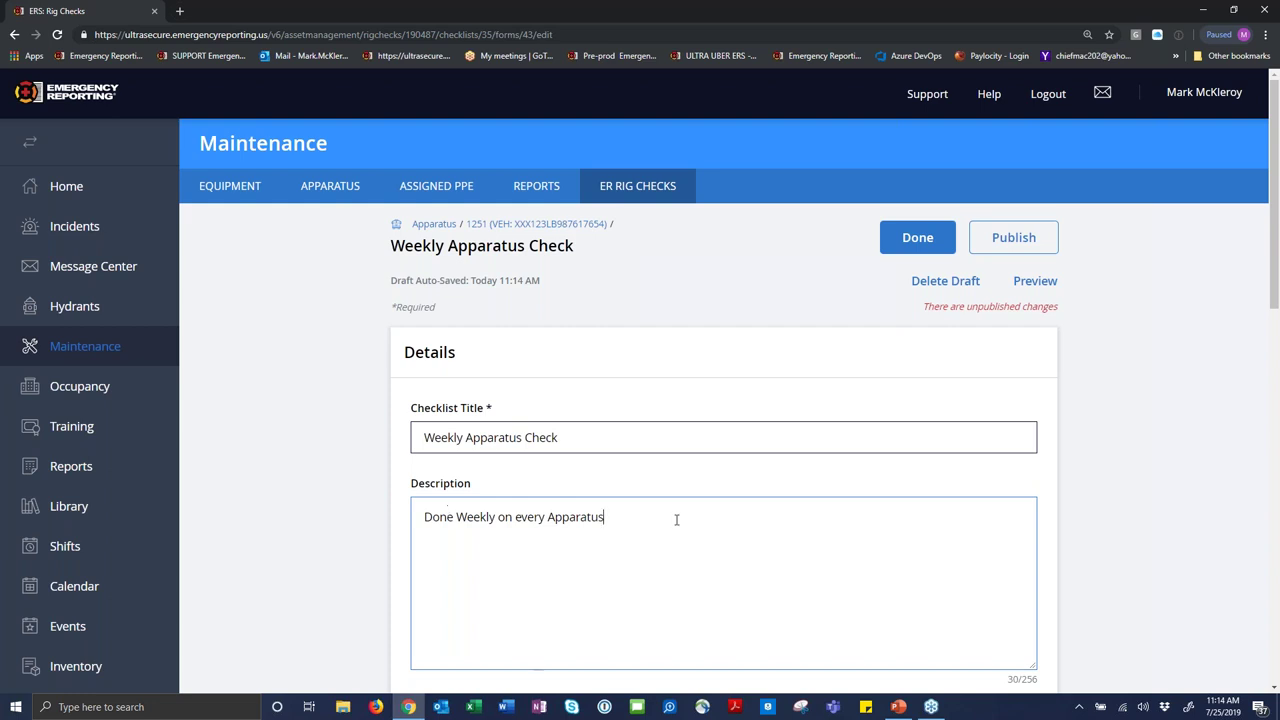
Title the checklist's first compartment "Engine Compartment".
{"action": "scroll", "coordinate": [677, 519], "scroll_direction": "down", "scroll_amount": 2}
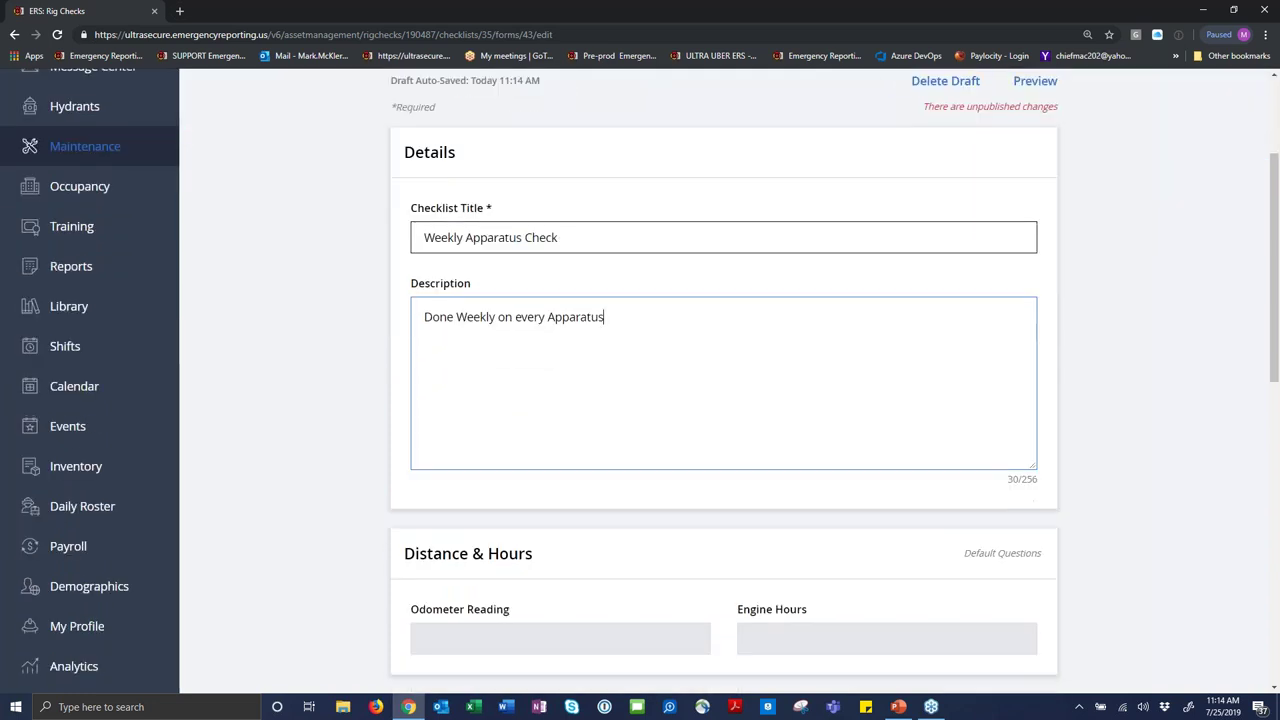
{"action": "scroll", "coordinate": [711, 411], "scroll_direction": "down", "scroll_amount": 2}
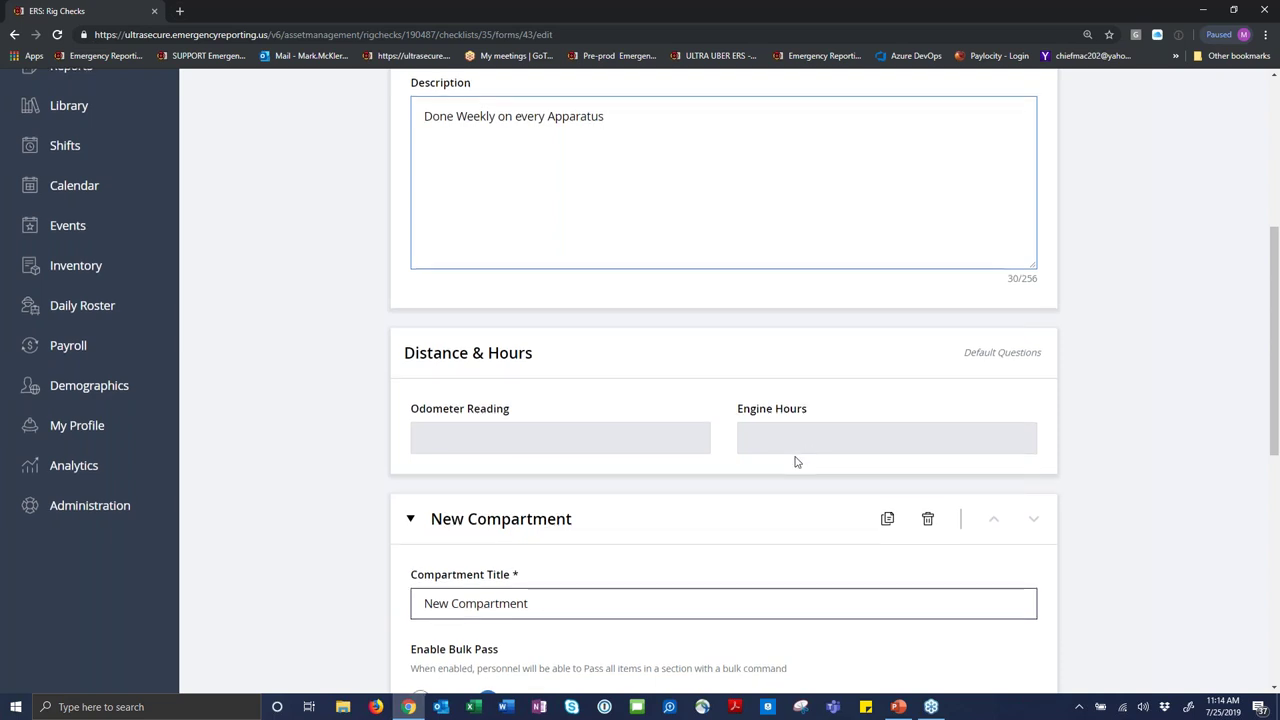
{"action": "scroll", "coordinate": [796, 462], "scroll_direction": "down", "scroll_amount": 2}
{"action": "left_click_drag", "start_coordinate": [555, 410], "coordinate": [392, 414]}
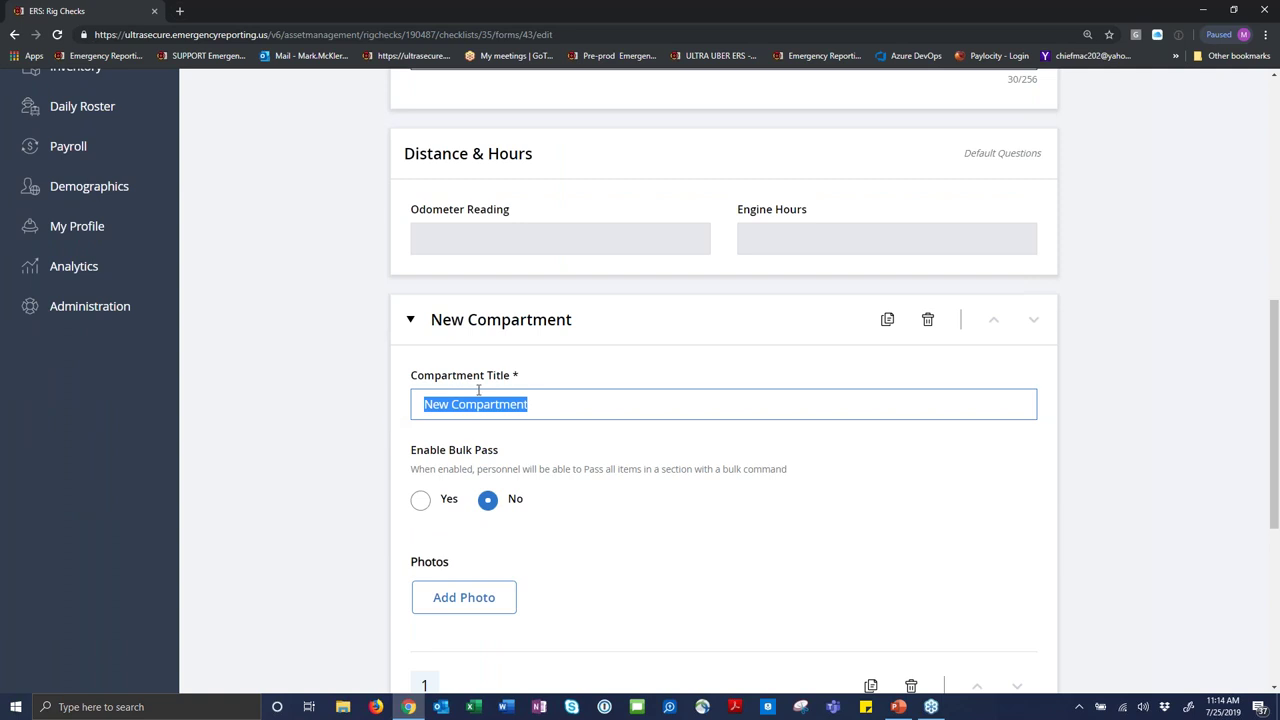
{"action": "type", "text": "En"}
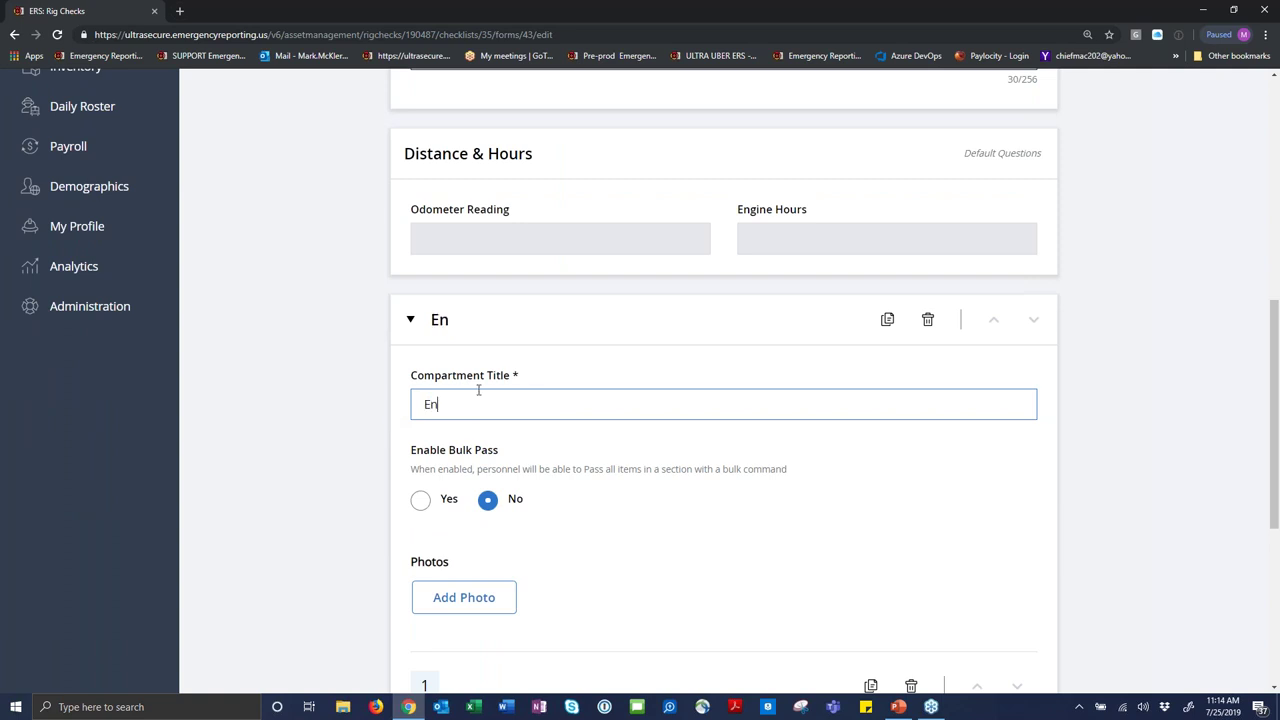
{"action": "type", "text": "gine Com"}
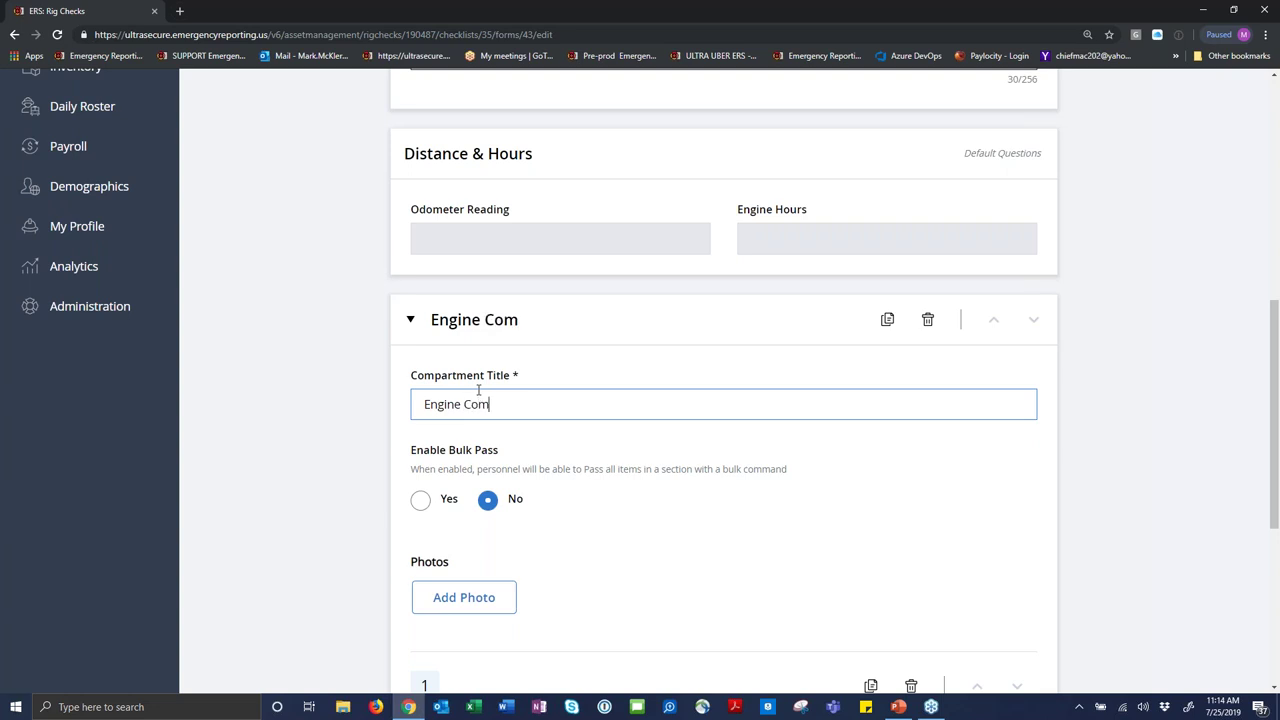
{"action": "type", "text": "partment"}
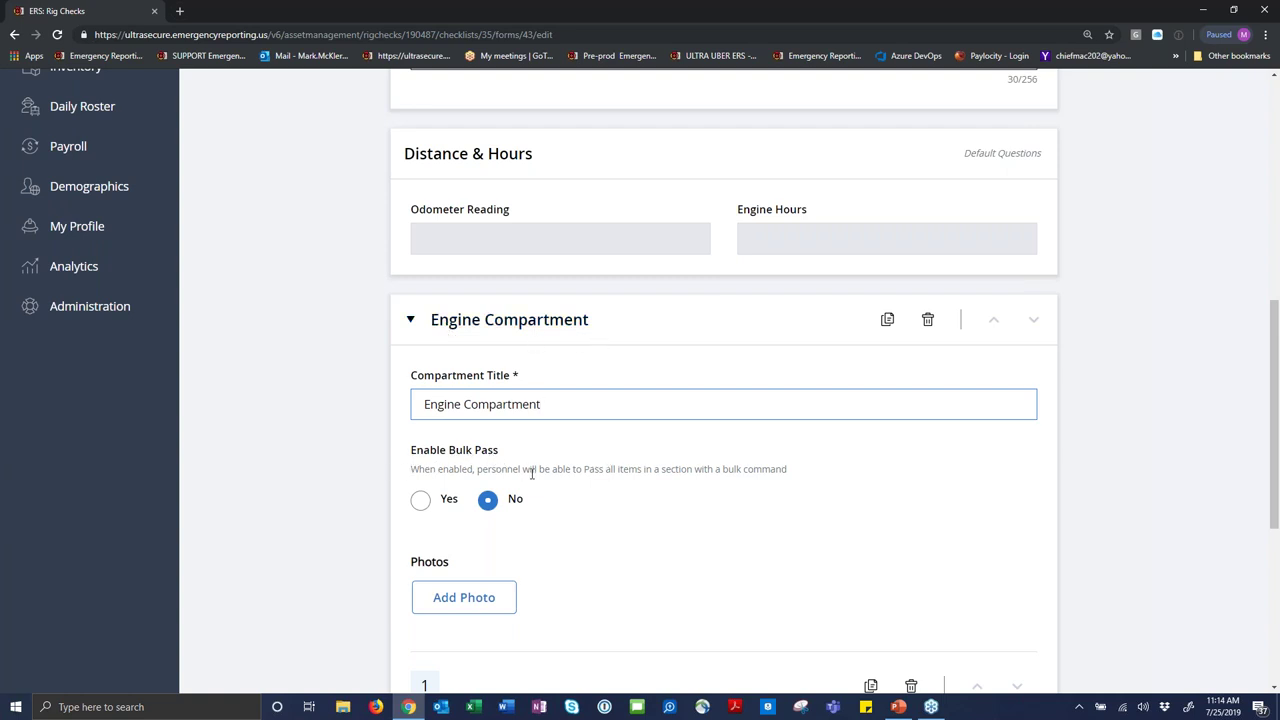
Switch Engine Compartment's Enable Bulk Pass to Yes and back to No, and add the Fire Department pumper photo.
{"action": "left_click", "coordinate": [420, 499]}
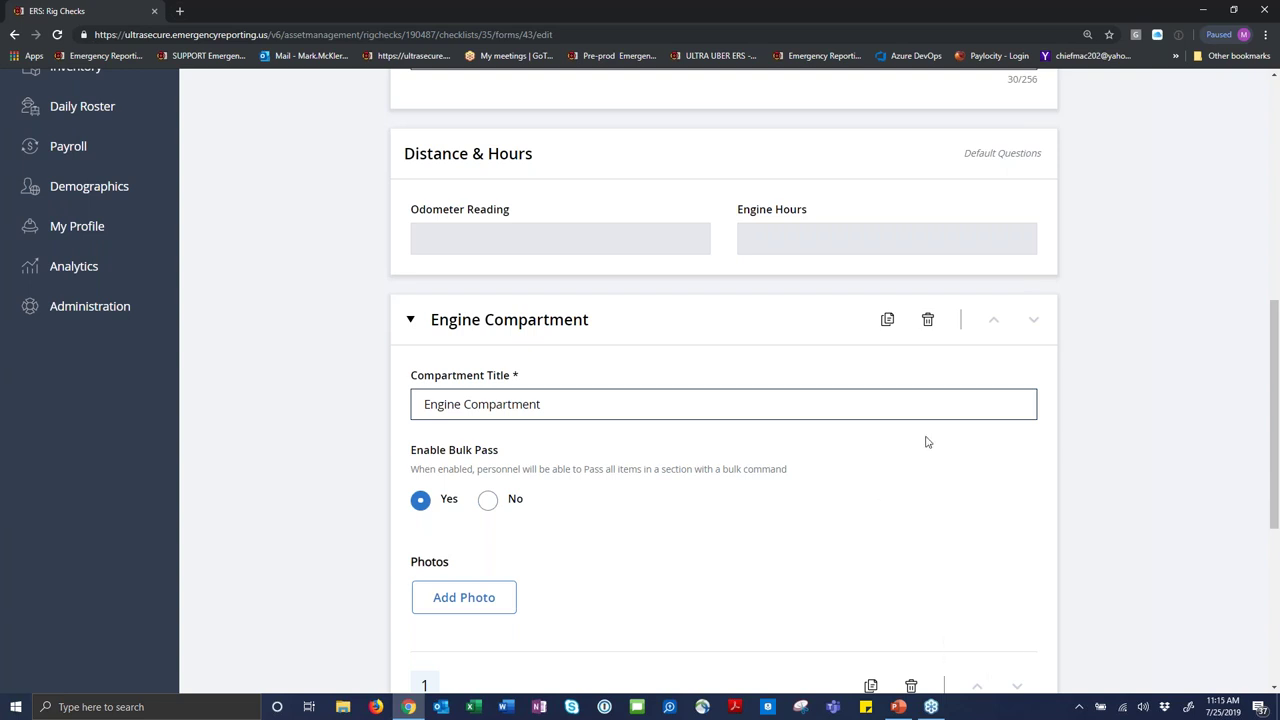
{"action": "left_click", "coordinate": [484, 503]}
{"action": "left_click", "coordinate": [471, 603]}
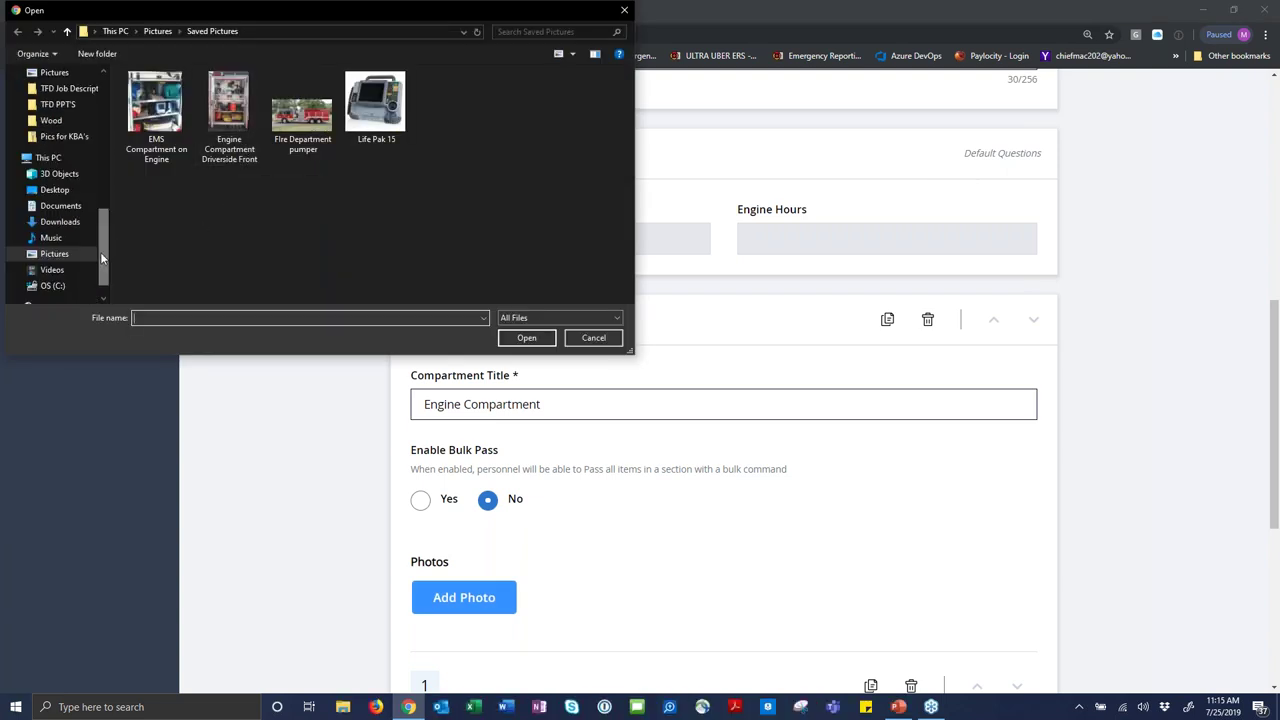
{"action": "left_click", "coordinate": [296, 119]}
{"action": "left_click", "coordinate": [529, 339]}
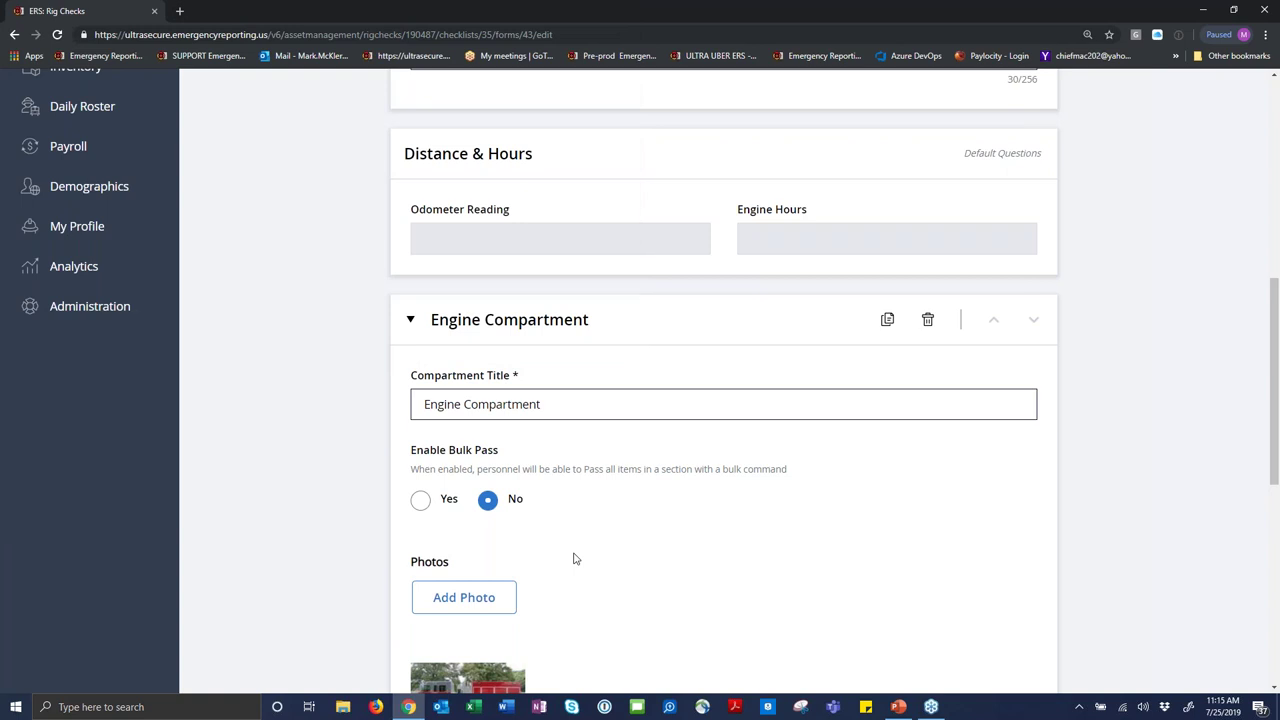
Set Engine Compartment's first Pass / Fail question to "Check Fluid Levels" with the description "Description, Notes, and".
{"action": "scroll", "coordinate": [573, 558], "scroll_direction": "down", "scroll_amount": 3}
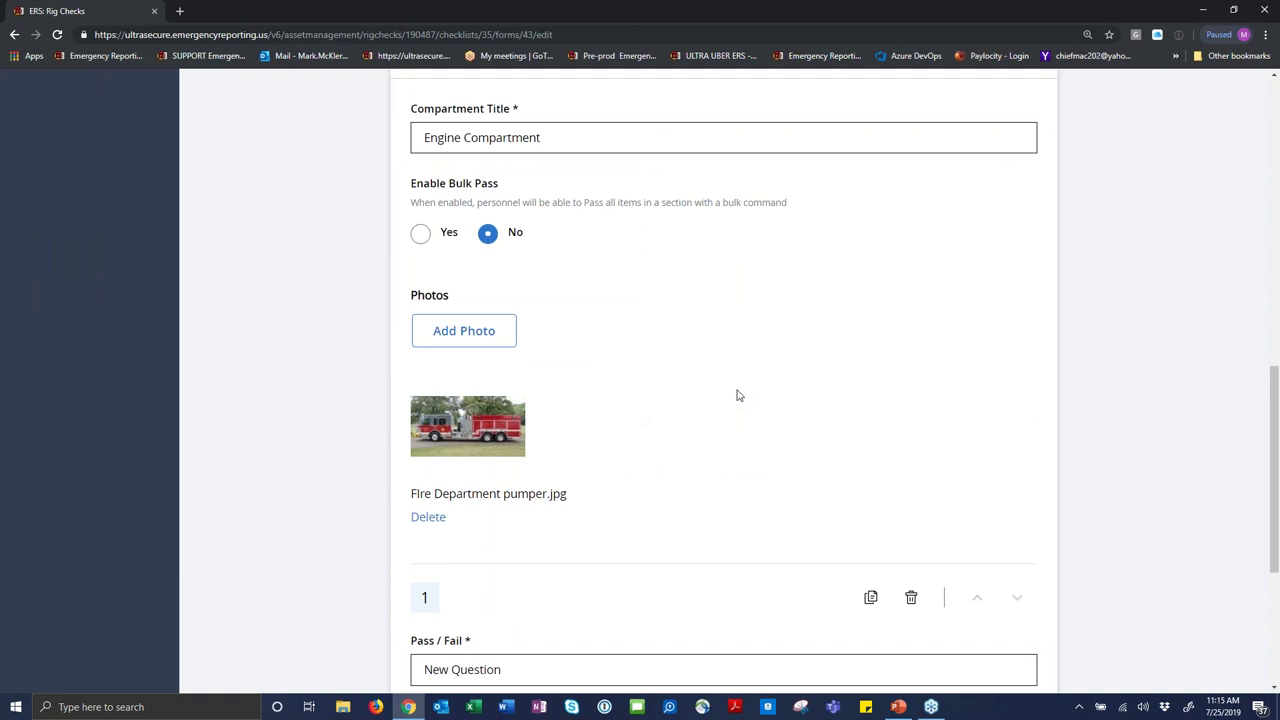
{"action": "scroll", "coordinate": [738, 395], "scroll_direction": "down", "scroll_amount": 2}
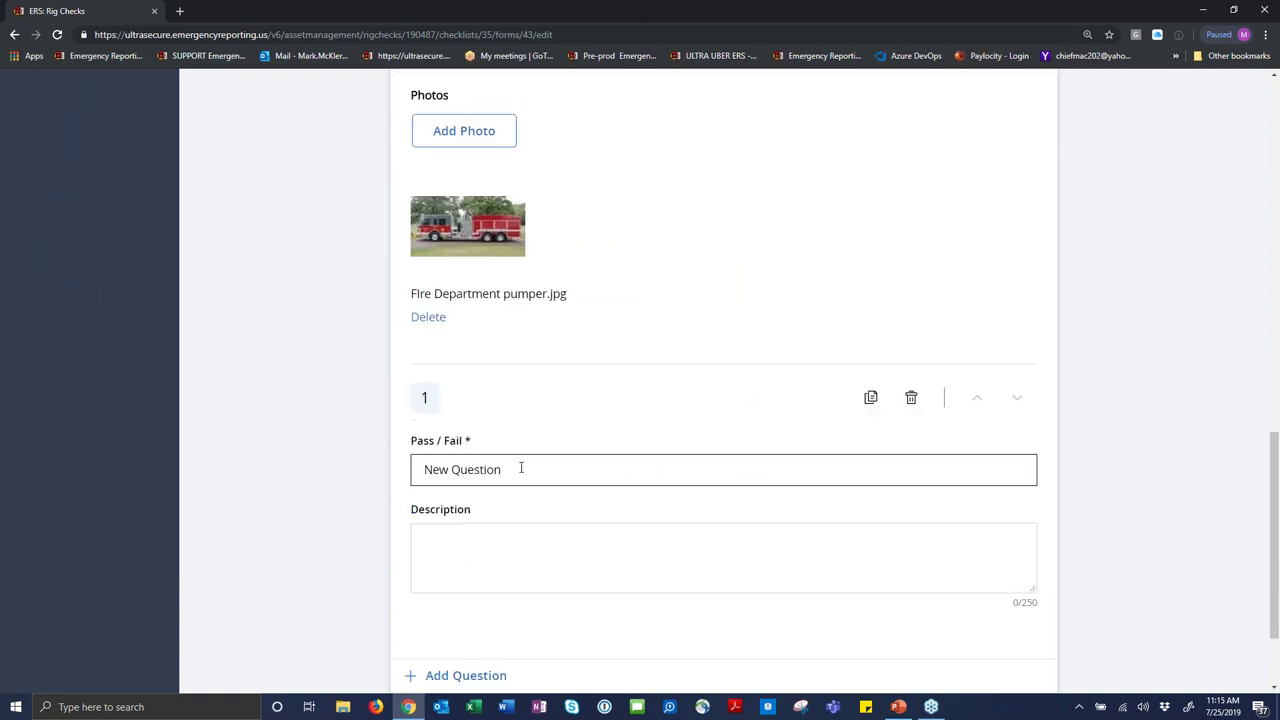
{"action": "left_click_drag", "start_coordinate": [514, 471], "coordinate": [410, 466]}
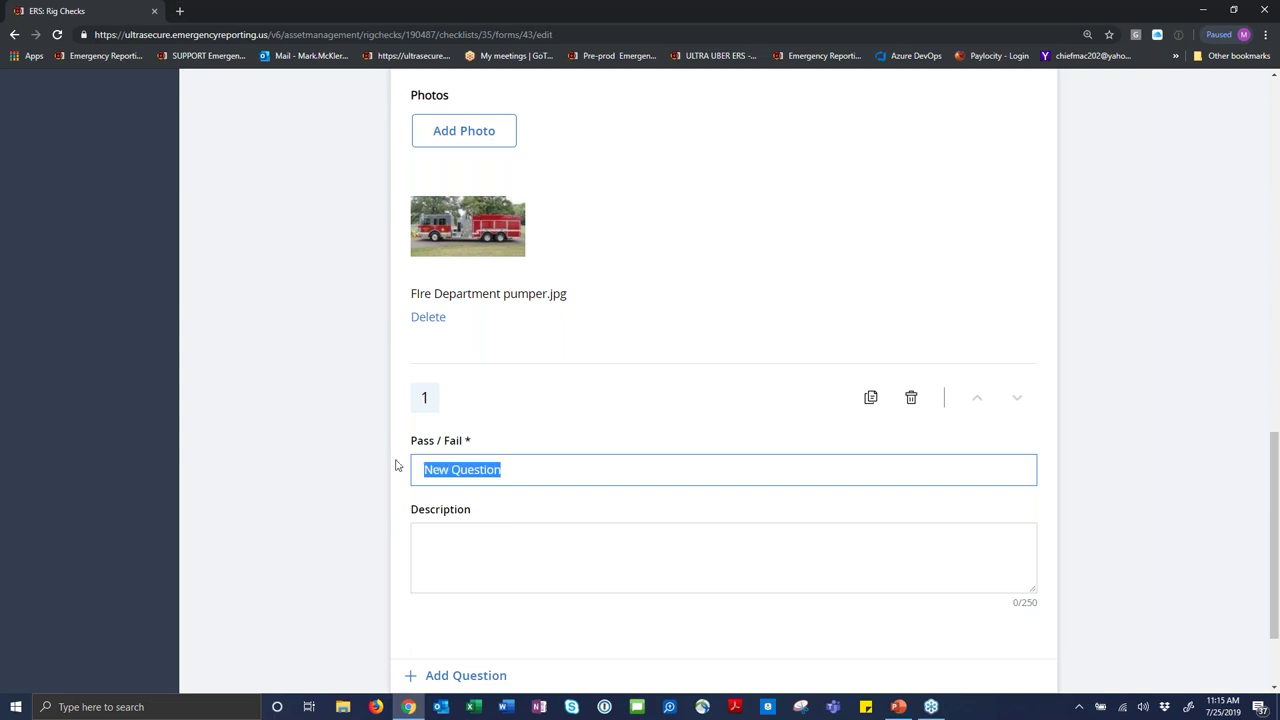
{"action": "type", "text": "Check"}
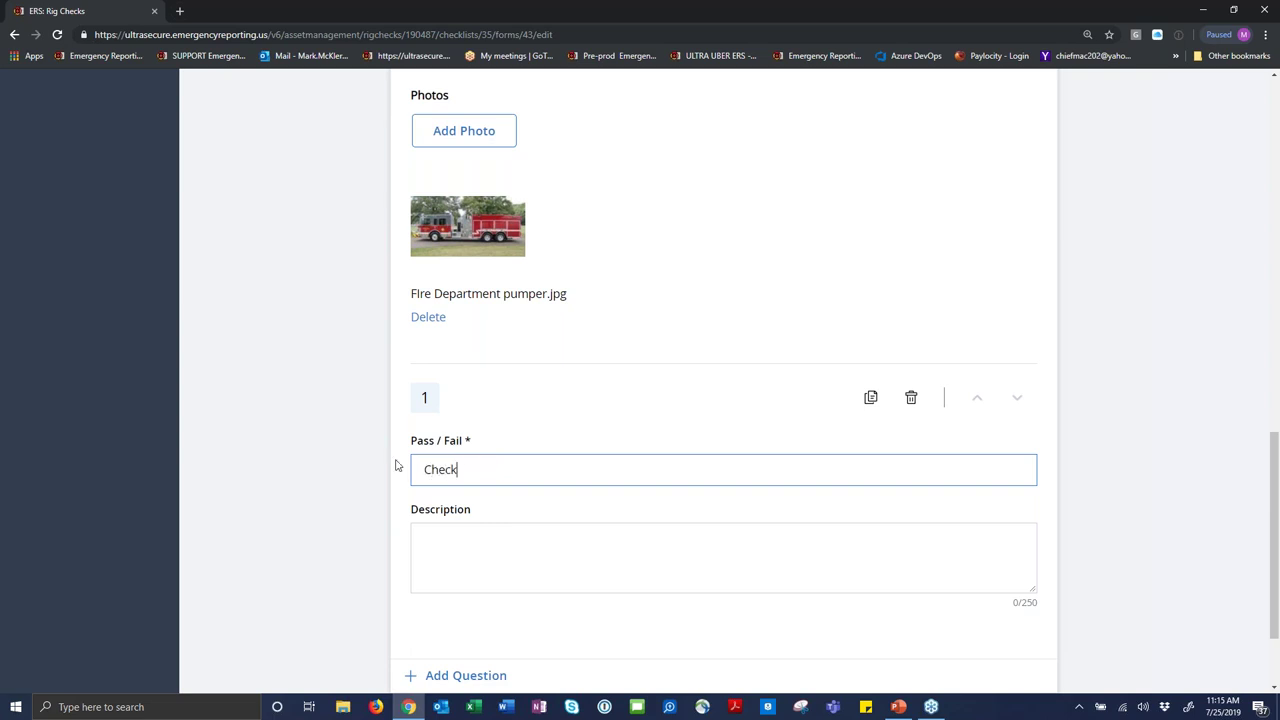
{"action": "type", "text": " Fluid Leverls"}
{"action": "key", "text": "Tab"}
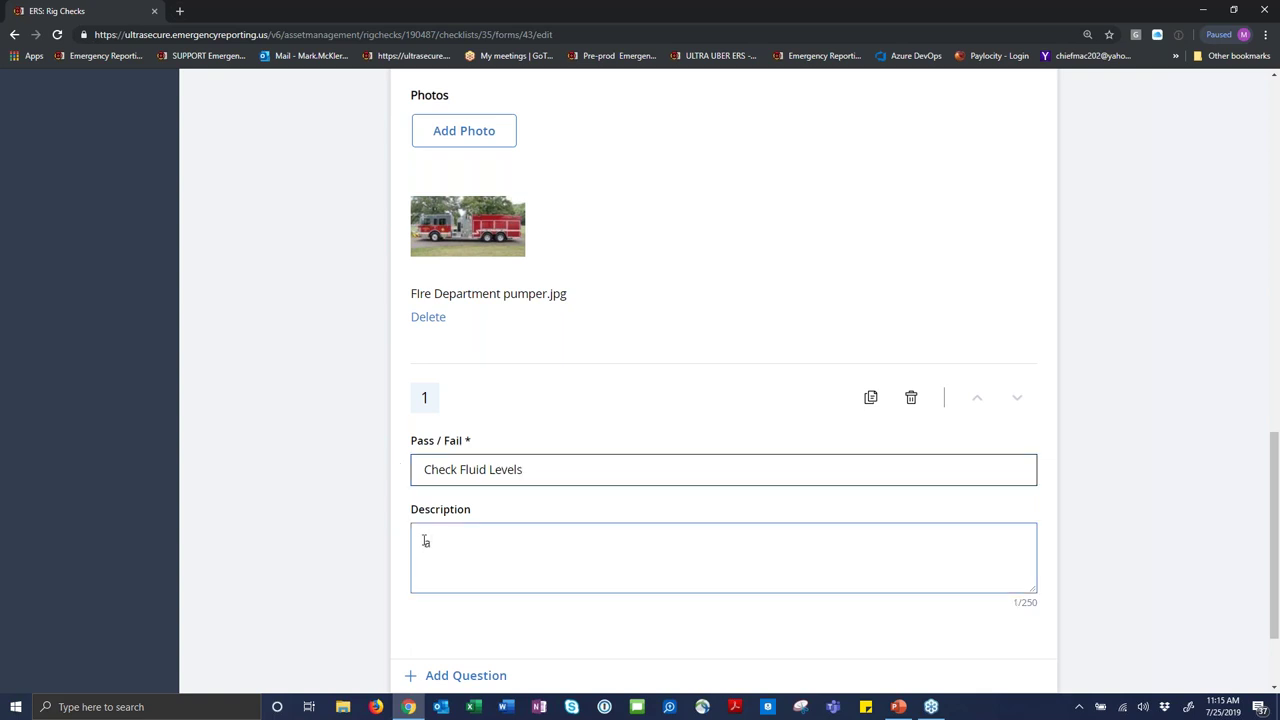
{"action": "type", "text": "b"}
{"action": "type", "text": "escri"}
{"action": "type", "text": "ption"}
{"action": "type", "text": ", Notes,"}
{"action": "type", "text": " and"}
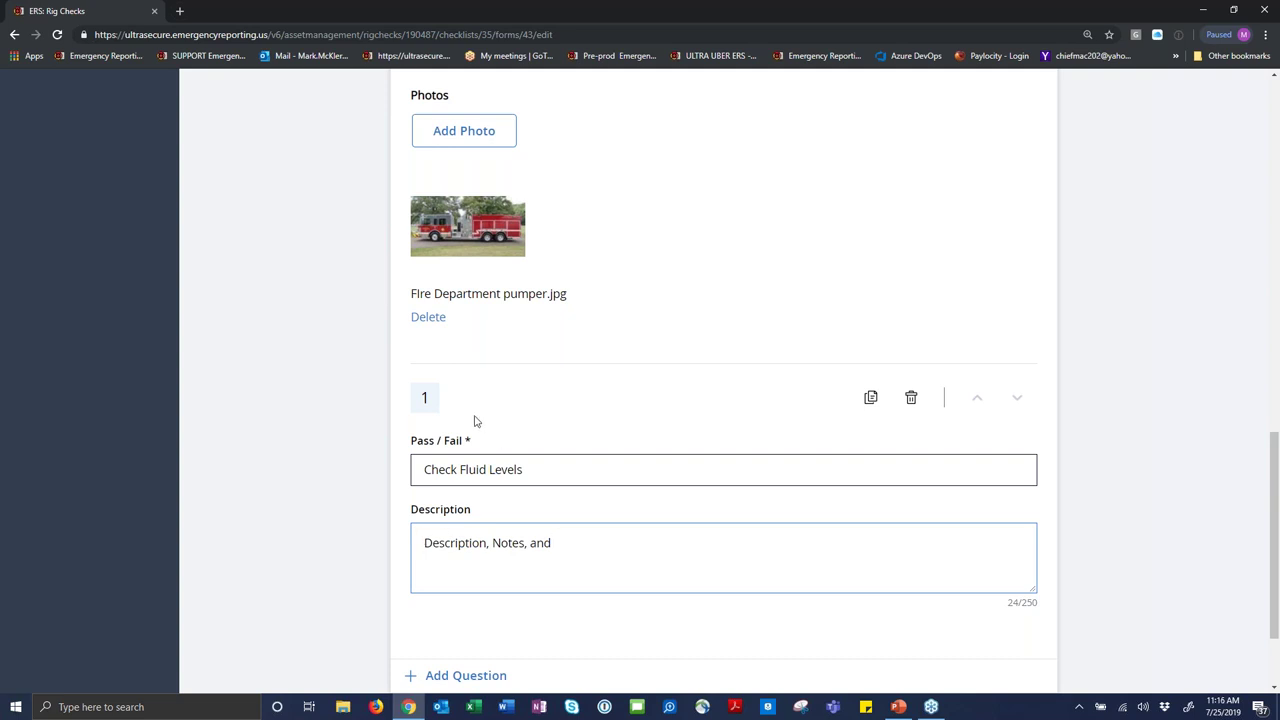
Add three more blank Pass / Fail questions to Engine Compartment and look over the resulting question list.
{"action": "scroll", "coordinate": [450, 530], "scroll_direction": "down", "scroll_amount": 2}
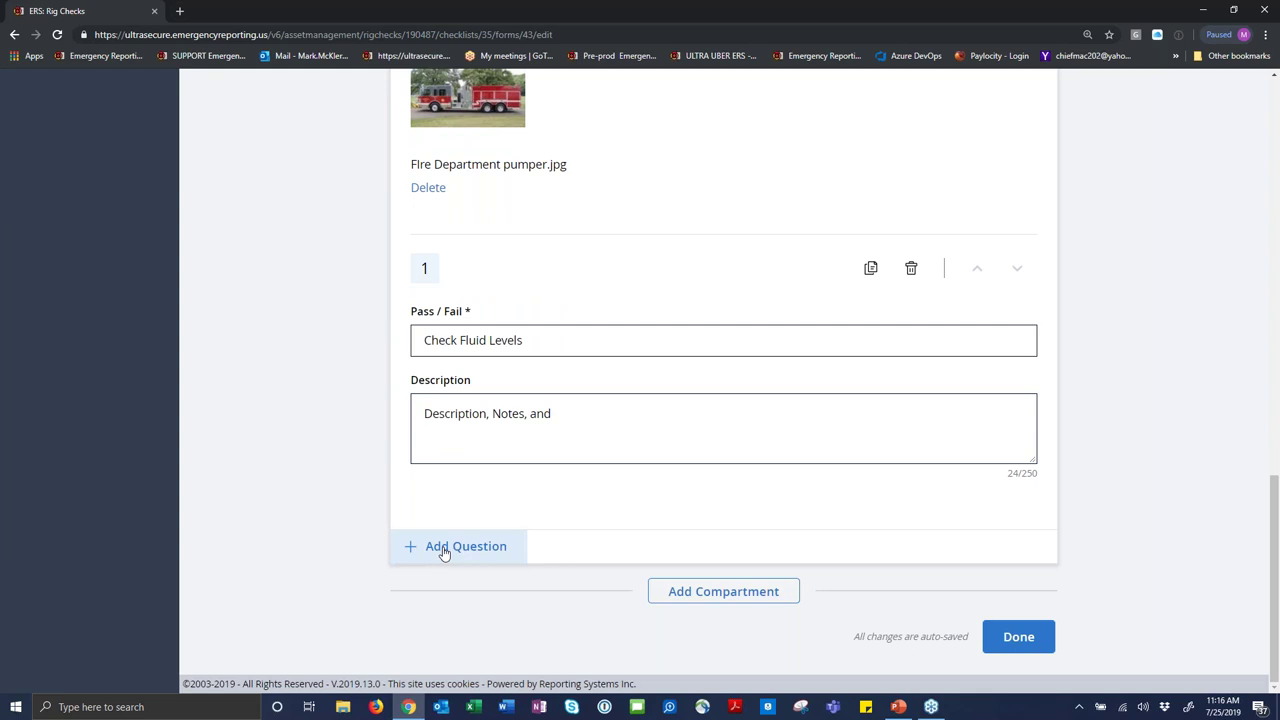
{"action": "left_click", "coordinate": [443, 549]}
{"action": "scroll", "coordinate": [565, 505], "scroll_direction": "down", "scroll_amount": 3}
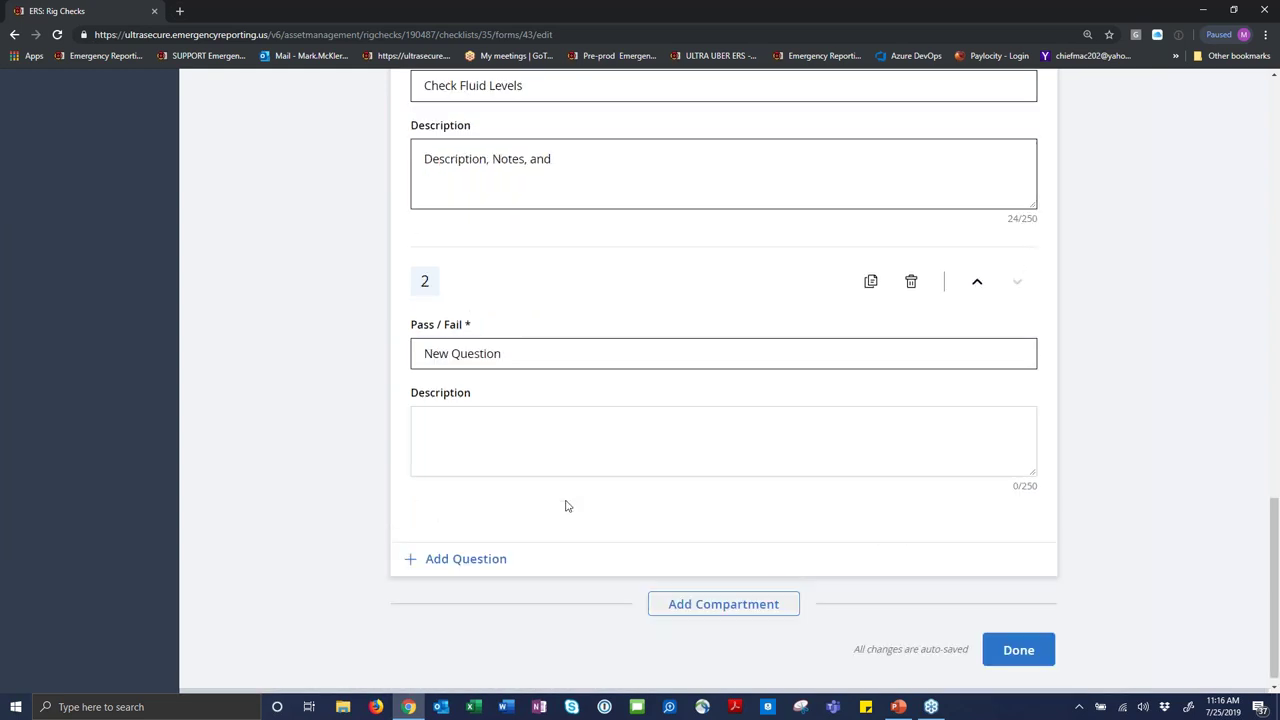
{"action": "left_click", "coordinate": [477, 554]}
{"action": "scroll", "coordinate": [511, 523], "scroll_direction": "down", "scroll_amount": 3}
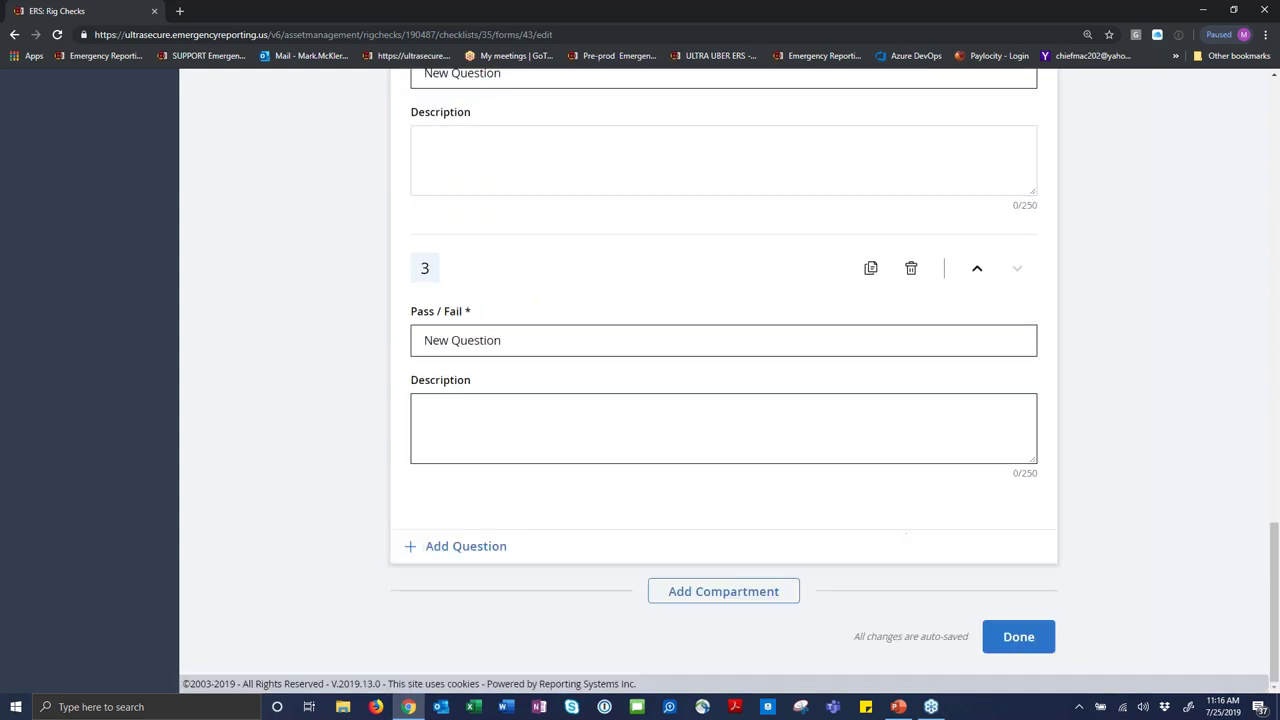
{"action": "left_click", "coordinate": [458, 543]}
{"action": "scroll", "coordinate": [659, 322], "scroll_direction": "up", "scroll_amount": 4}
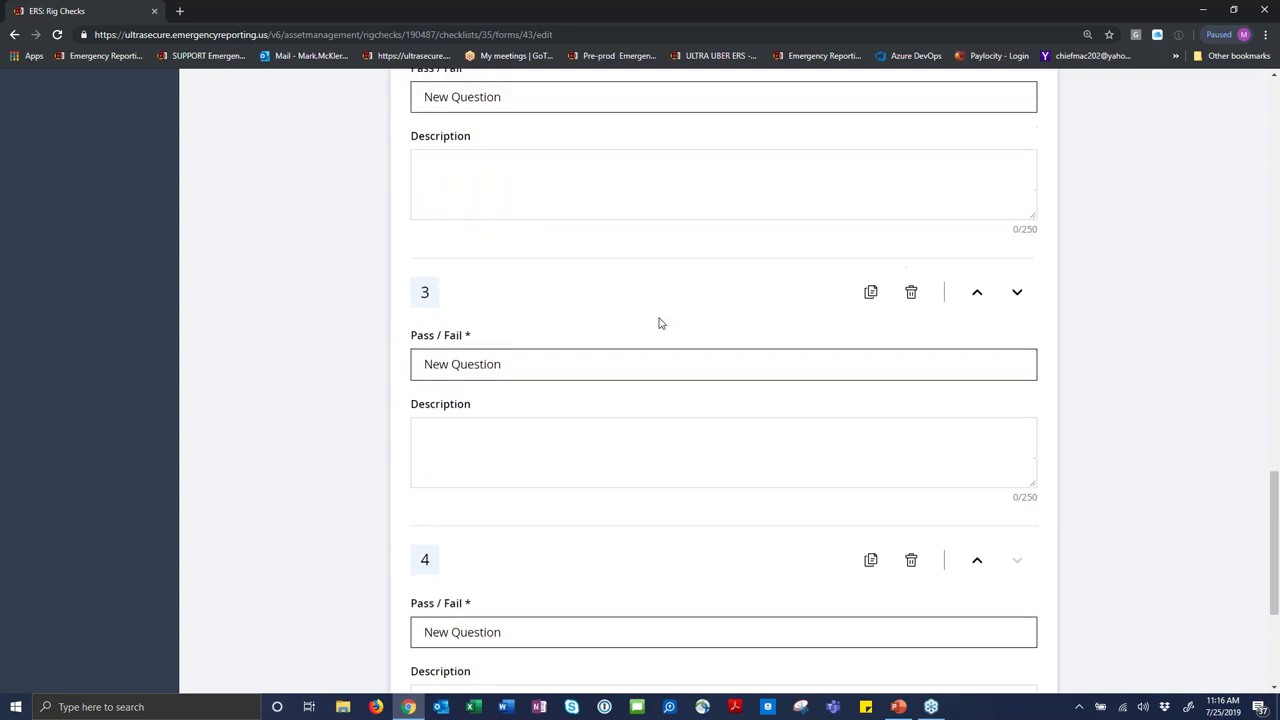
{"action": "scroll", "coordinate": [659, 322], "scroll_direction": "up", "scroll_amount": 4}
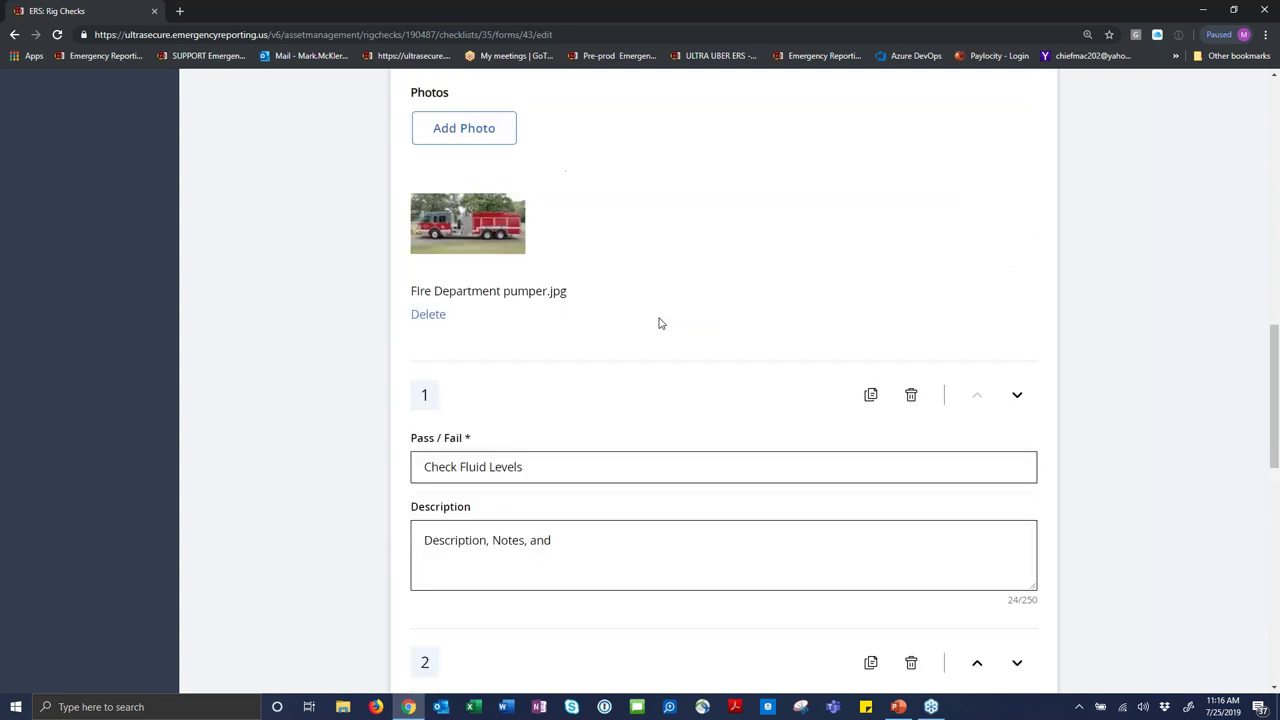
Add another compartment below Engine Compartment and look over its default fields.
{"action": "scroll", "coordinate": [658, 323], "scroll_direction": "down", "scroll_amount": 2}
{"action": "scroll", "coordinate": [668, 330], "scroll_direction": "down", "scroll_amount": 9}
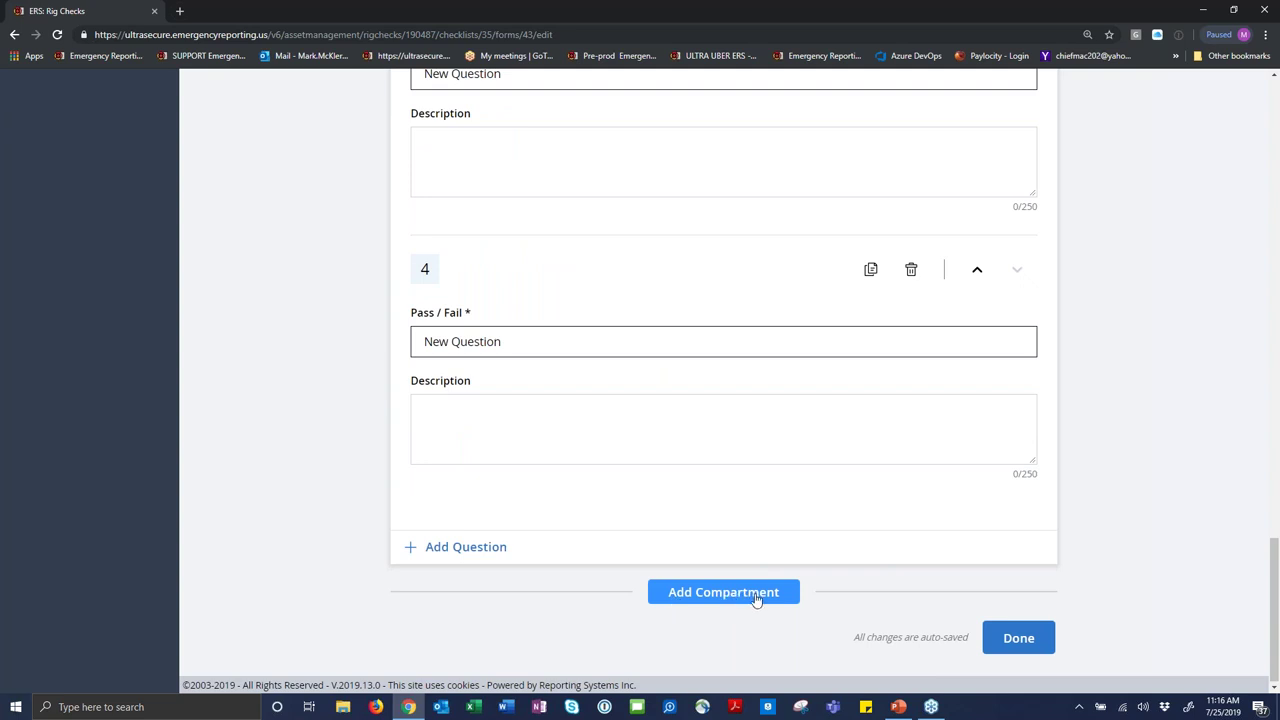
{"action": "left_click", "coordinate": [714, 598]}
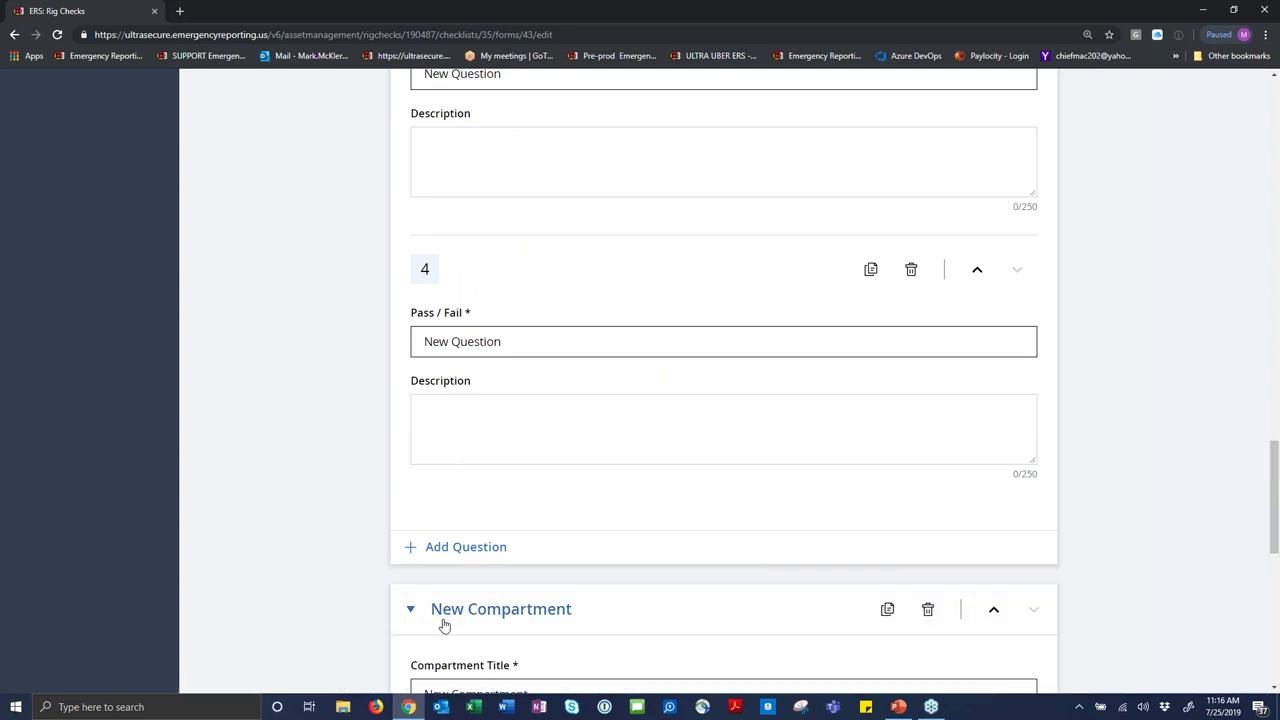
{"action": "scroll", "coordinate": [481, 488], "scroll_direction": "down", "scroll_amount": 2}
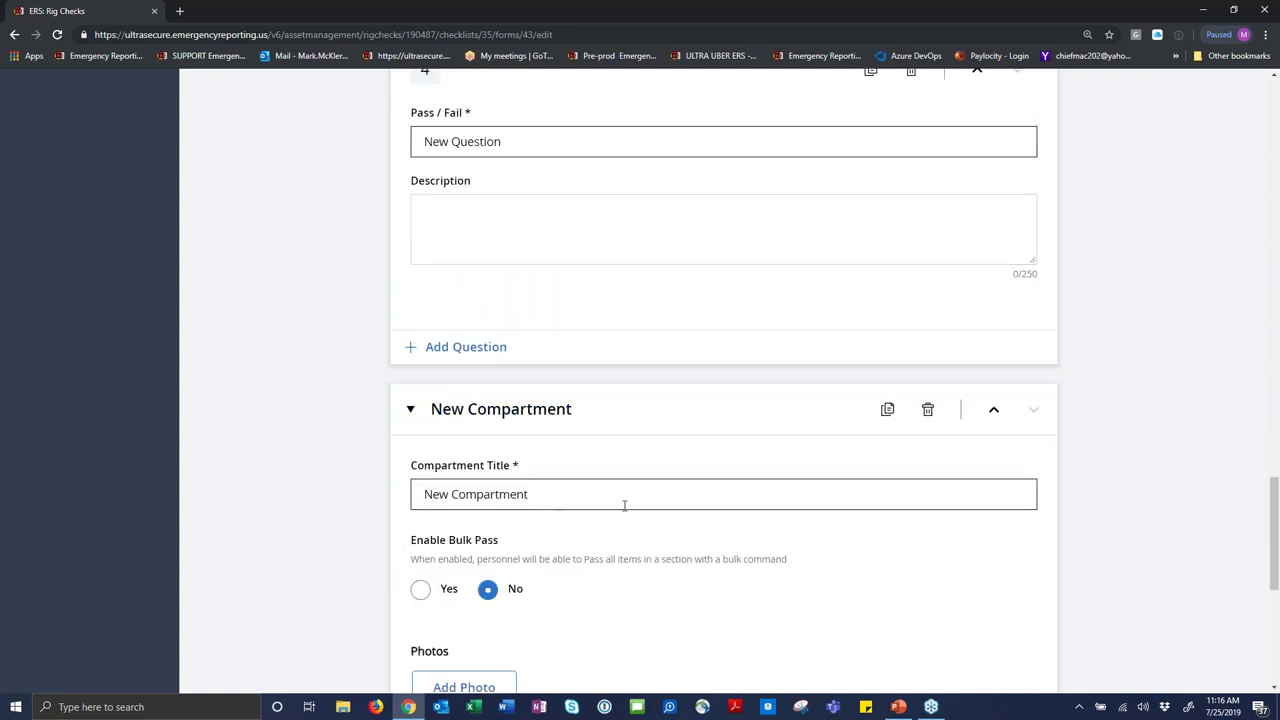
{"action": "scroll", "coordinate": [624, 505], "scroll_direction": "down", "scroll_amount": 2}
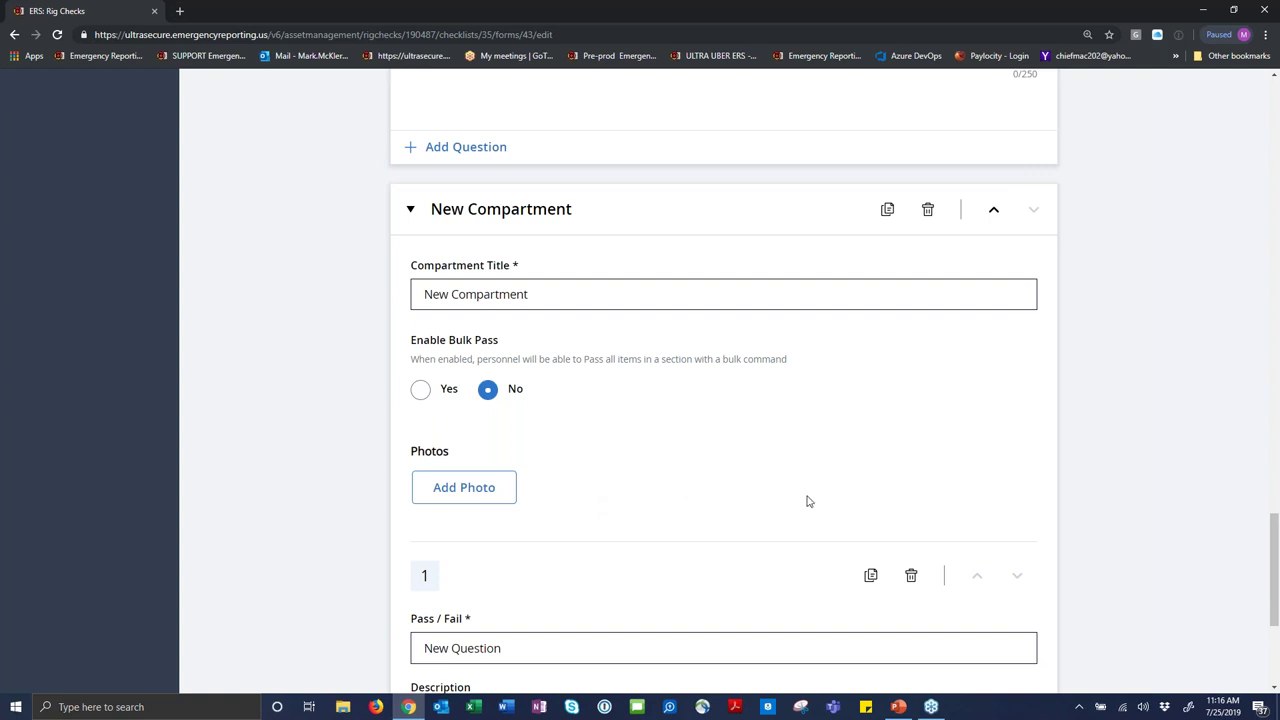
Finish editing the checklist and reopen the Weekly Apparatus Check draft from 1251's checklist list.
{"action": "scroll", "coordinate": [923, 480], "scroll_direction": "up", "scroll_amount": 2}
{"action": "scroll", "coordinate": [923, 480], "scroll_direction": "down", "scroll_amount": 5}
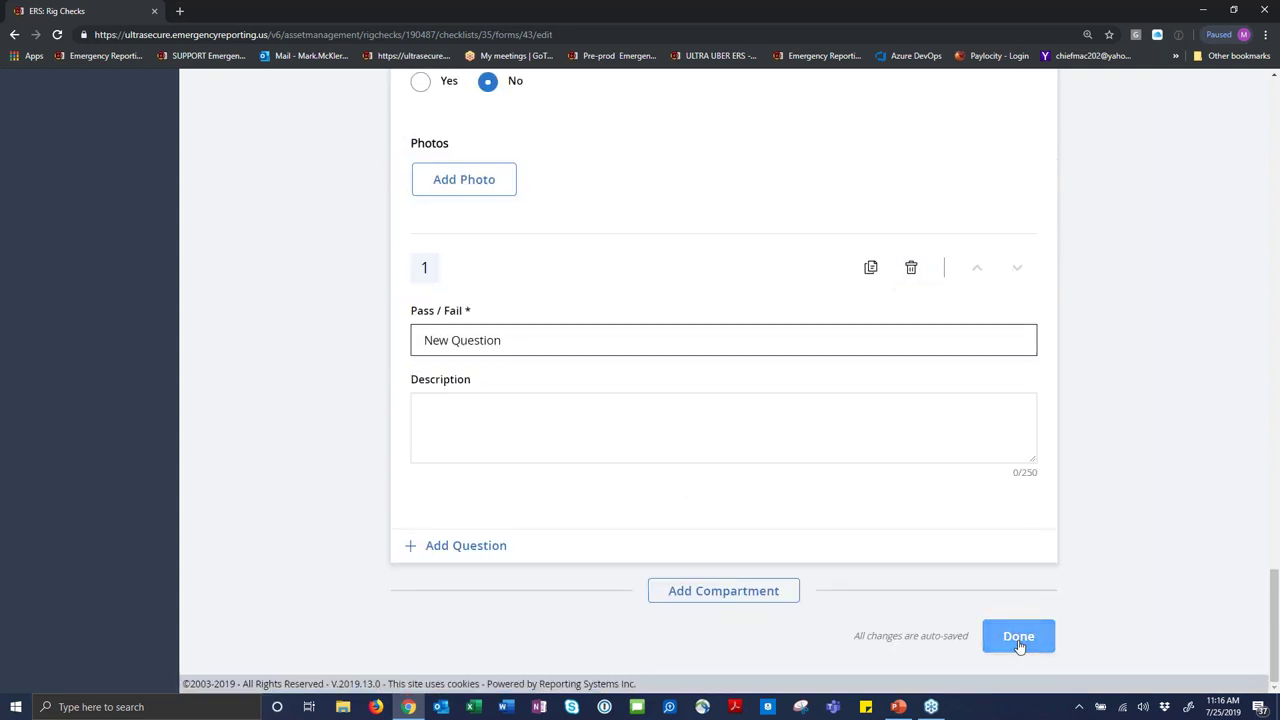
{"action": "left_click", "coordinate": [1019, 645]}
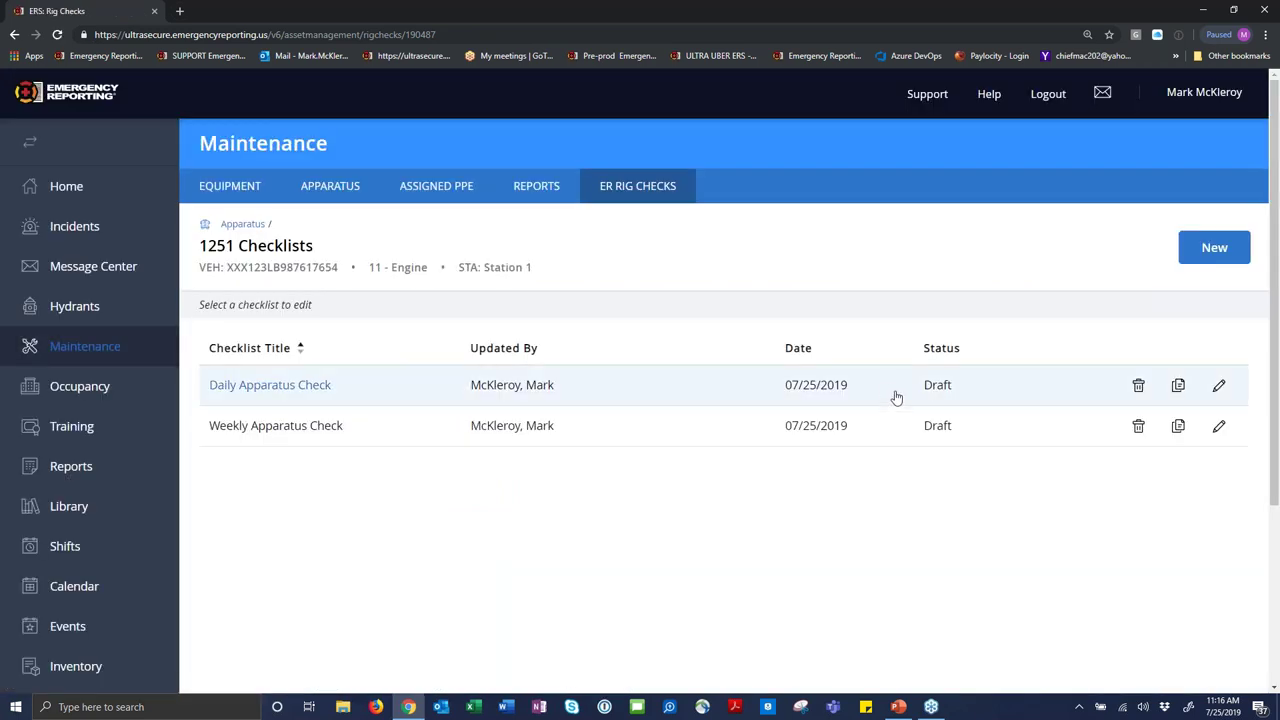
{"action": "left_click", "coordinate": [940, 431]}
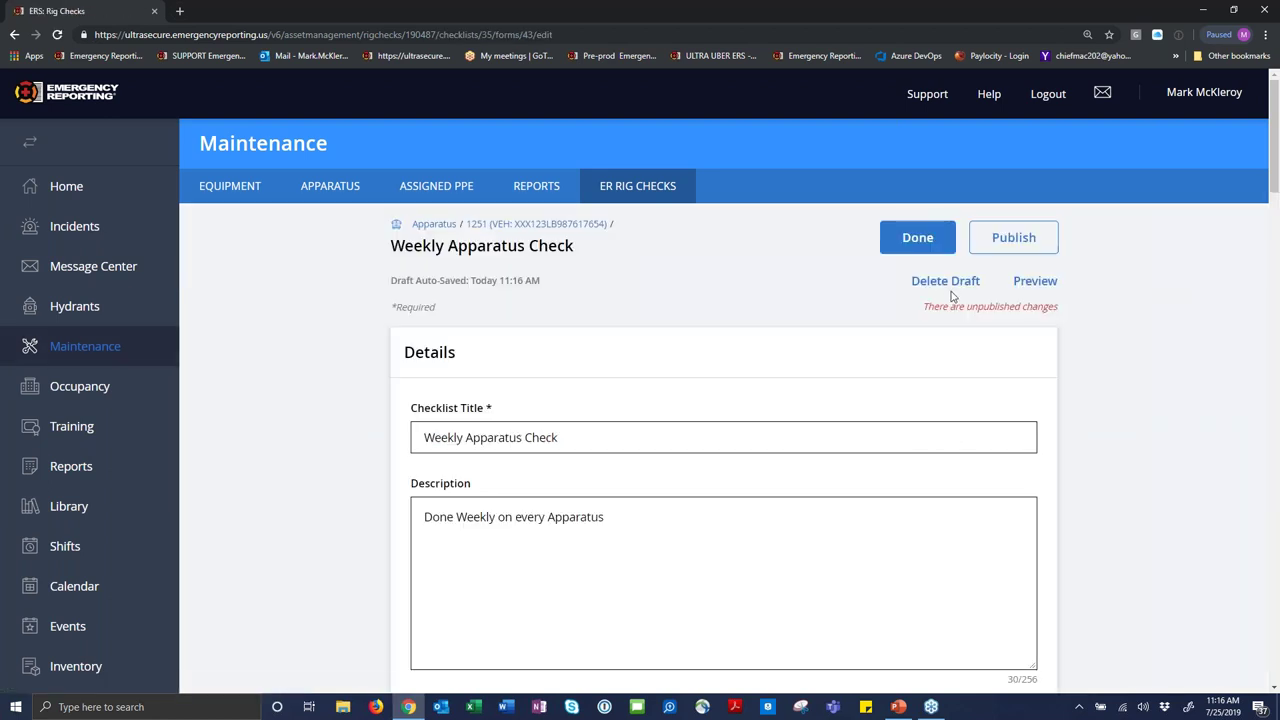
Publish 1251's Weekly Apparatus Check draft, and open and publish its Daily Apparatus Check draft as well.
{"action": "left_click", "coordinate": [1016, 246]}
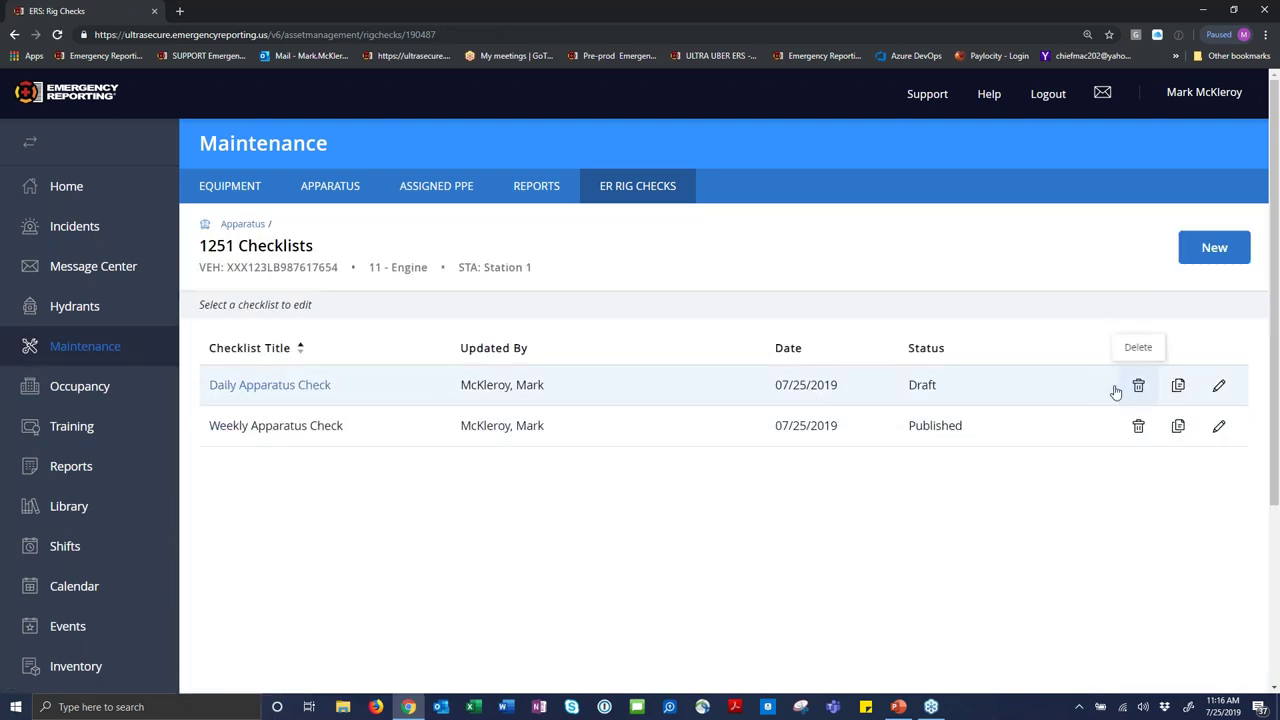
{"action": "left_click", "coordinate": [929, 392]}
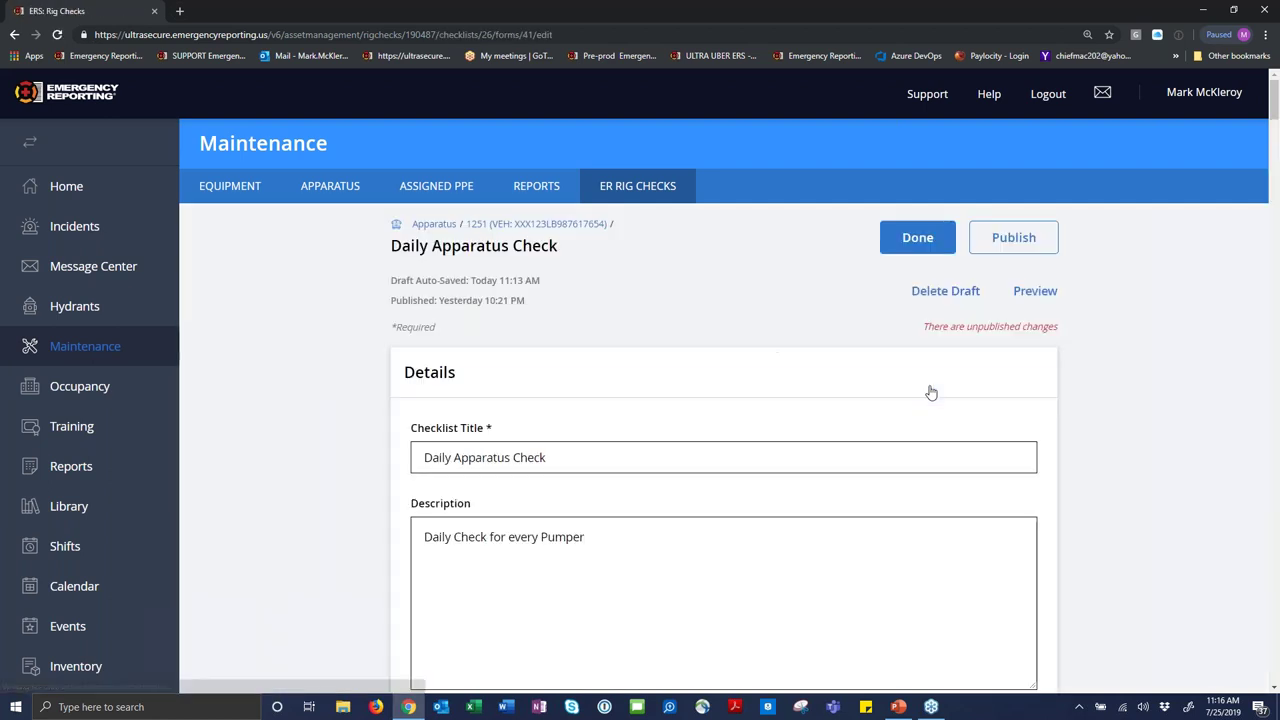
{"action": "left_click", "coordinate": [1011, 237]}
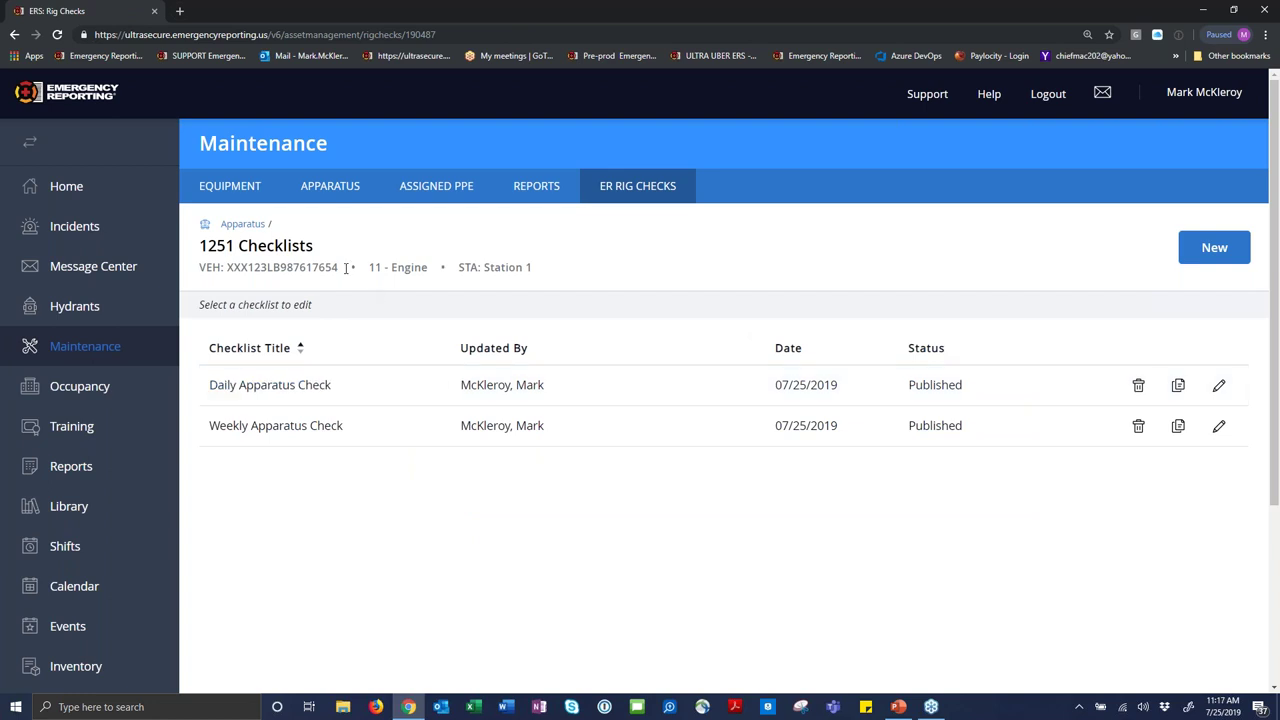
From 1251's checklist list, duplicate the Weekly Apparatus Check and assign the copy to engine 1252.
{"action": "left_click", "coordinate": [640, 195]}
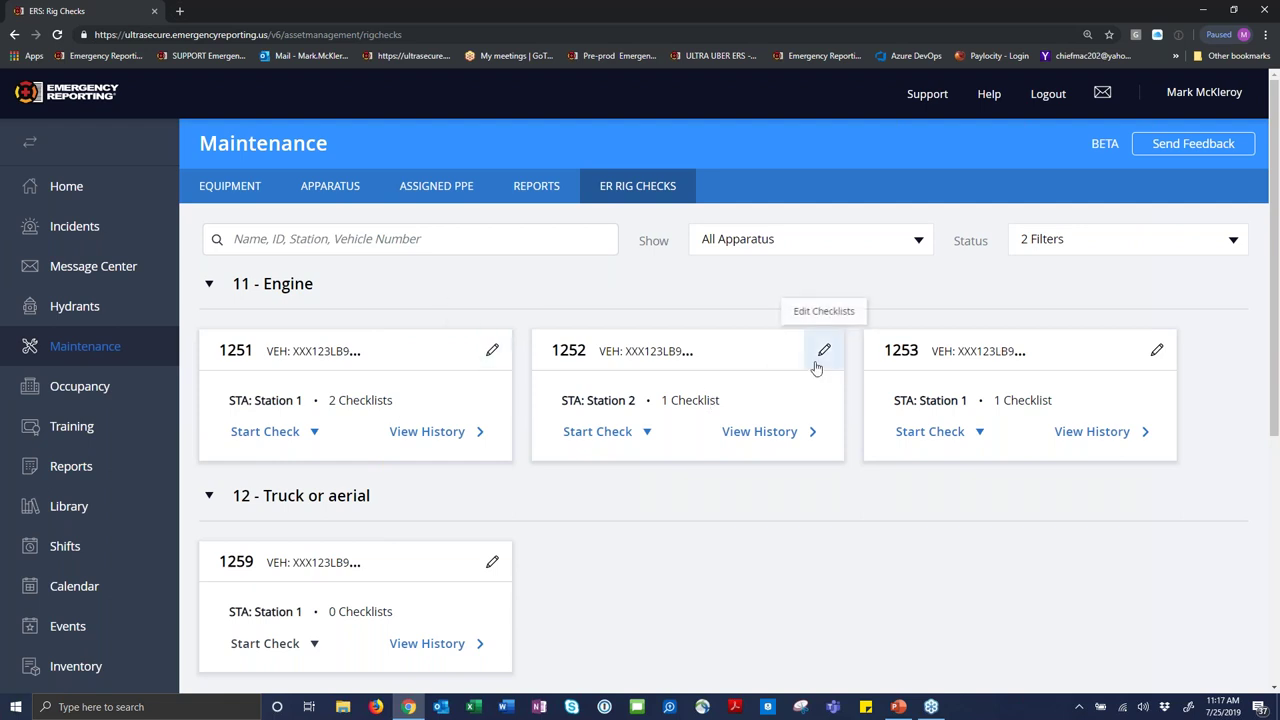
{"action": "left_click", "coordinate": [496, 352]}
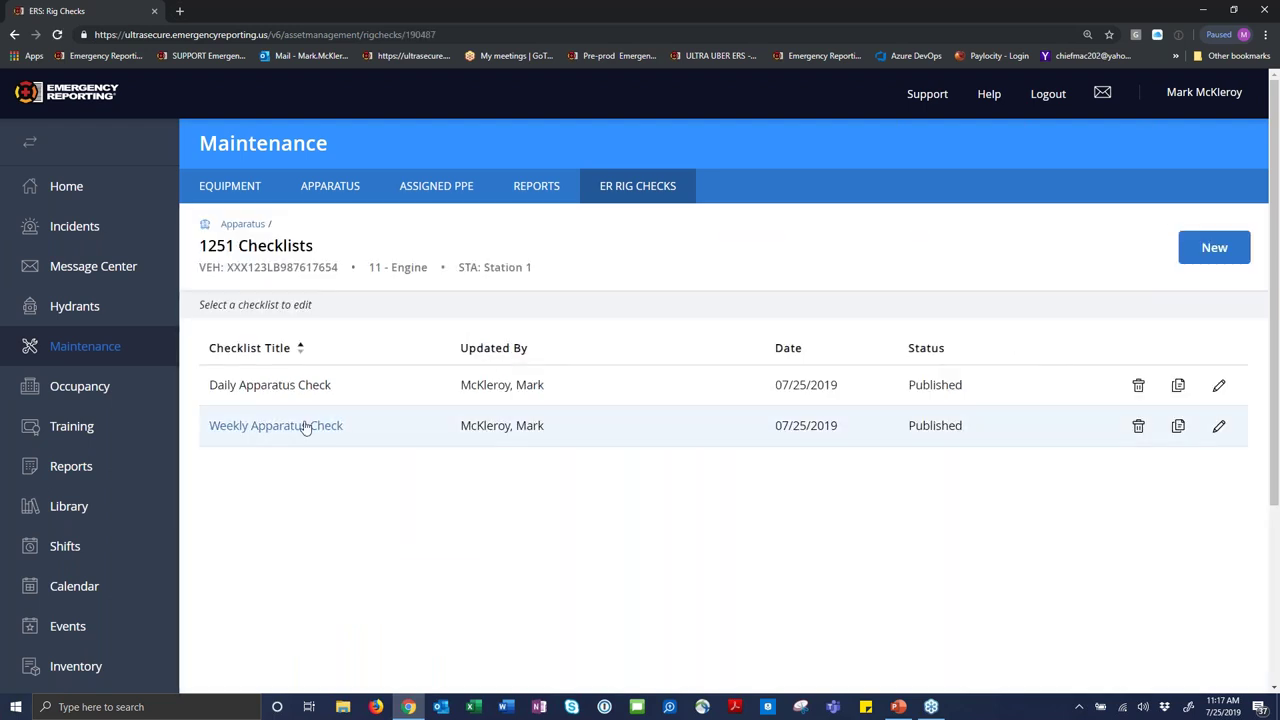
{"action": "left_click", "coordinate": [1178, 427]}
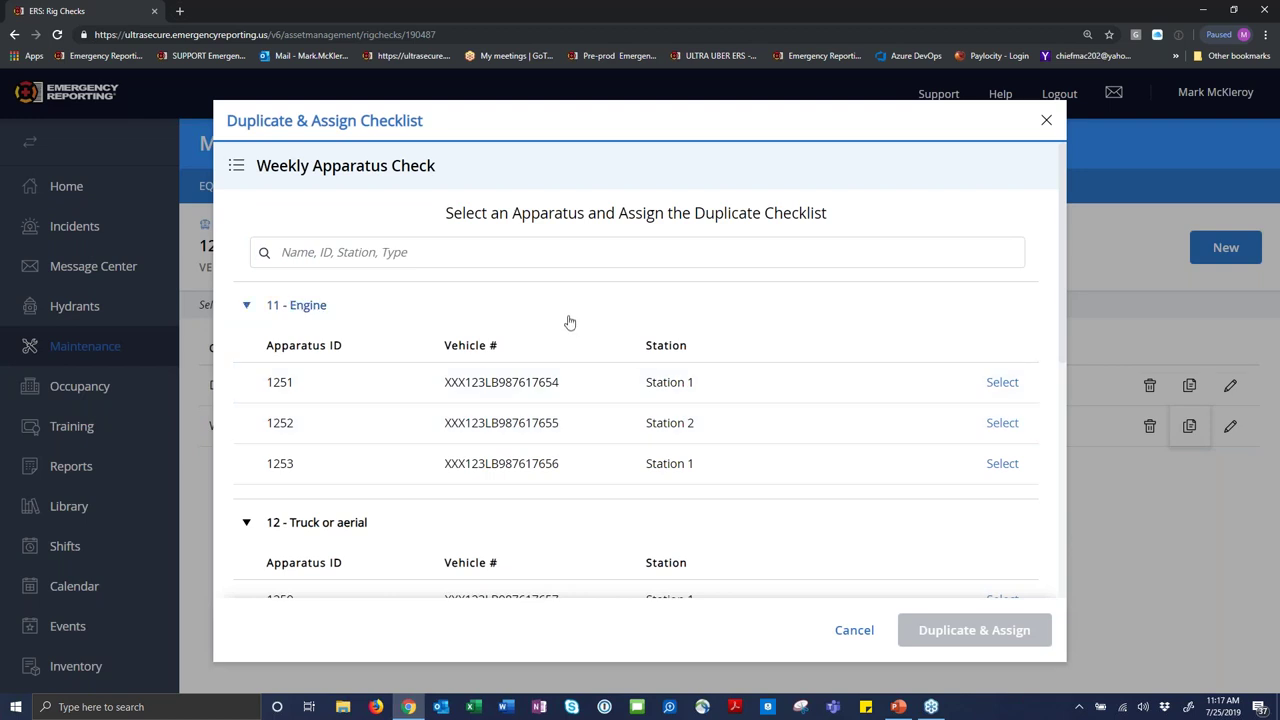
{"action": "left_click", "coordinate": [1003, 423]}
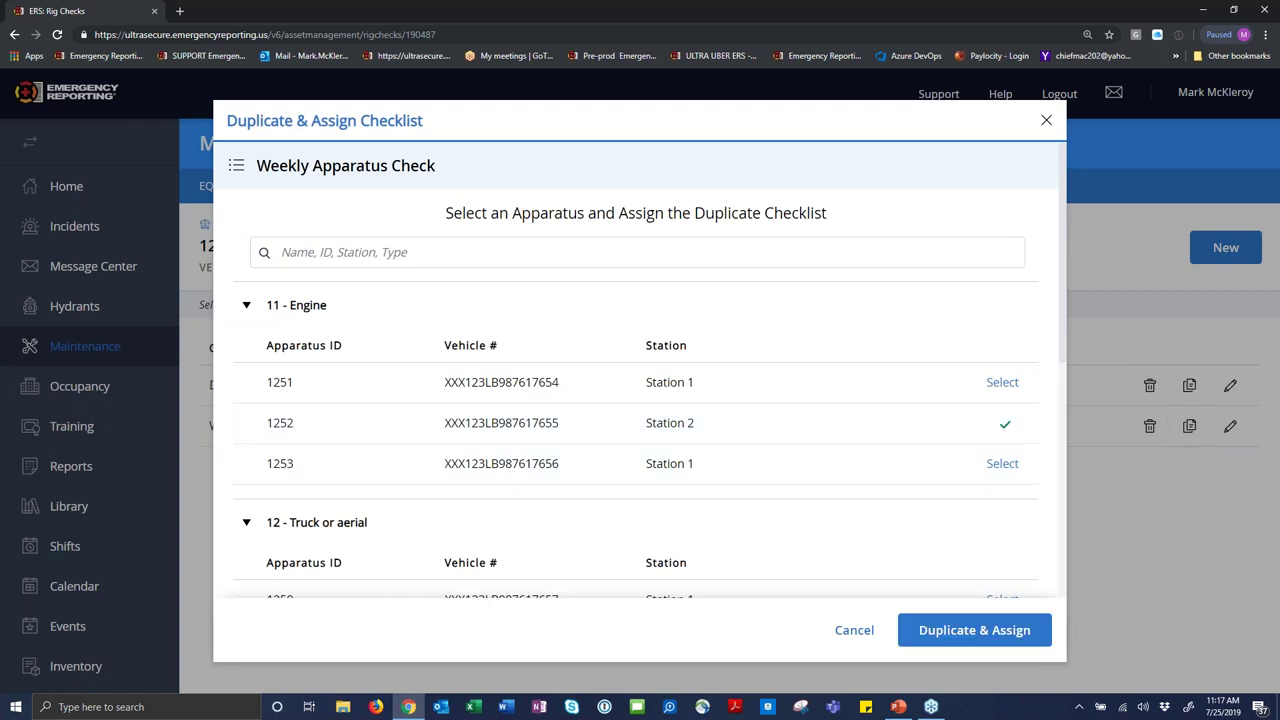
{"action": "left_click", "coordinate": [975, 632]}
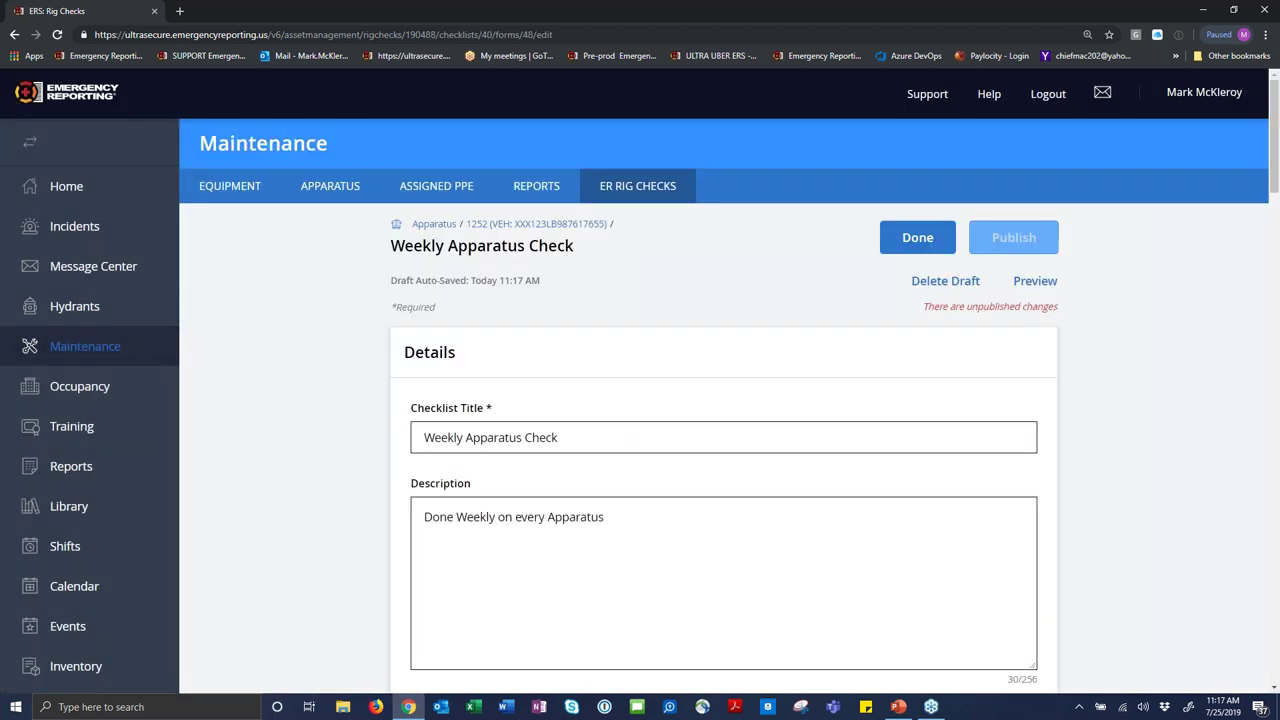
Look over the duplicated Weekly Apparatus Check for 1252 and publish it.
{"action": "scroll", "coordinate": [683, 366], "scroll_direction": "down", "scroll_amount": 6}
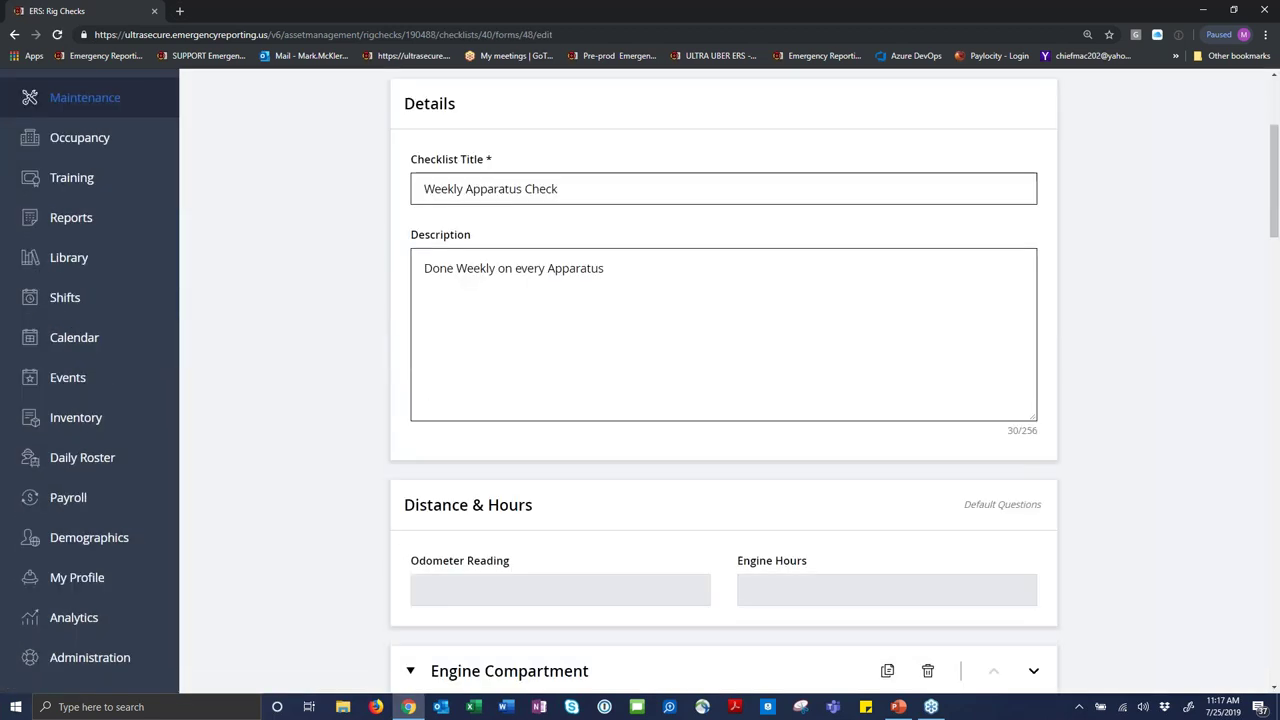
{"action": "scroll", "coordinate": [686, 403], "scroll_direction": "down", "scroll_amount": 3}
{"action": "scroll", "coordinate": [686, 403], "scroll_direction": "up", "scroll_amount": 10}
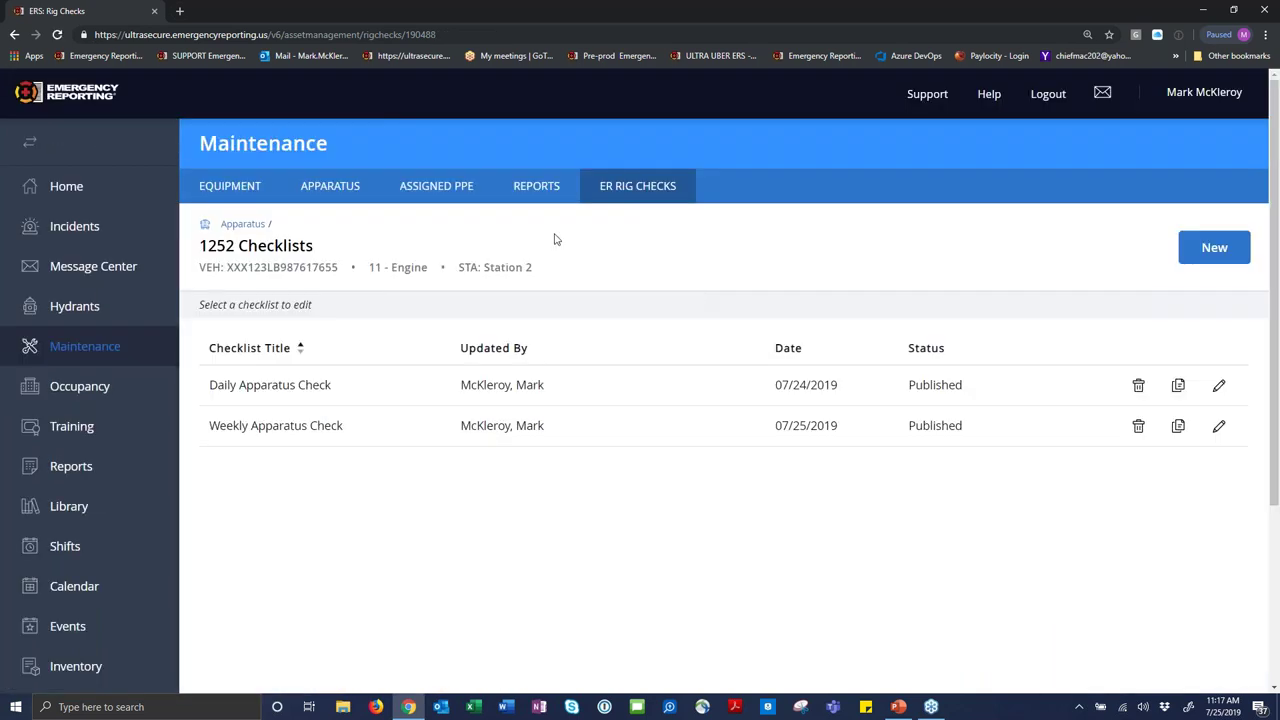
Return to the apparatus overview and compare which checks can be started for 1251, 1252 and 1253.
{"action": "left_click", "coordinate": [232, 226]}
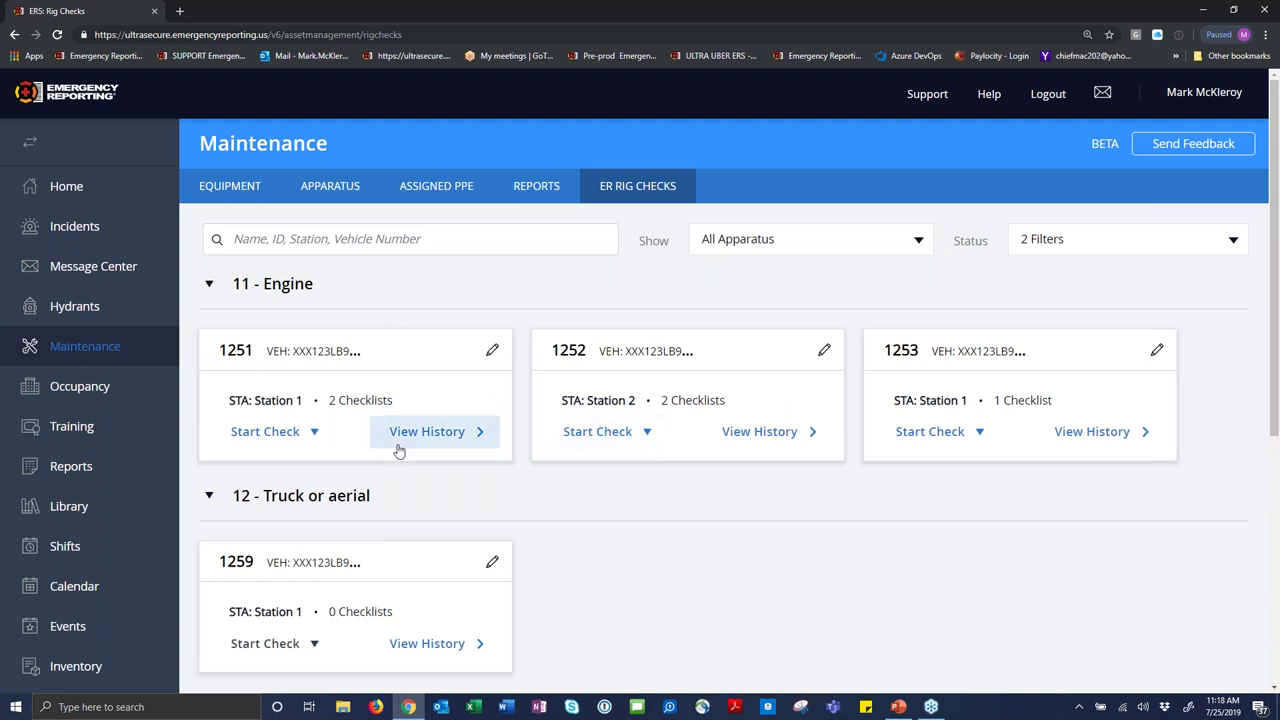
{"action": "left_click", "coordinate": [302, 439]}
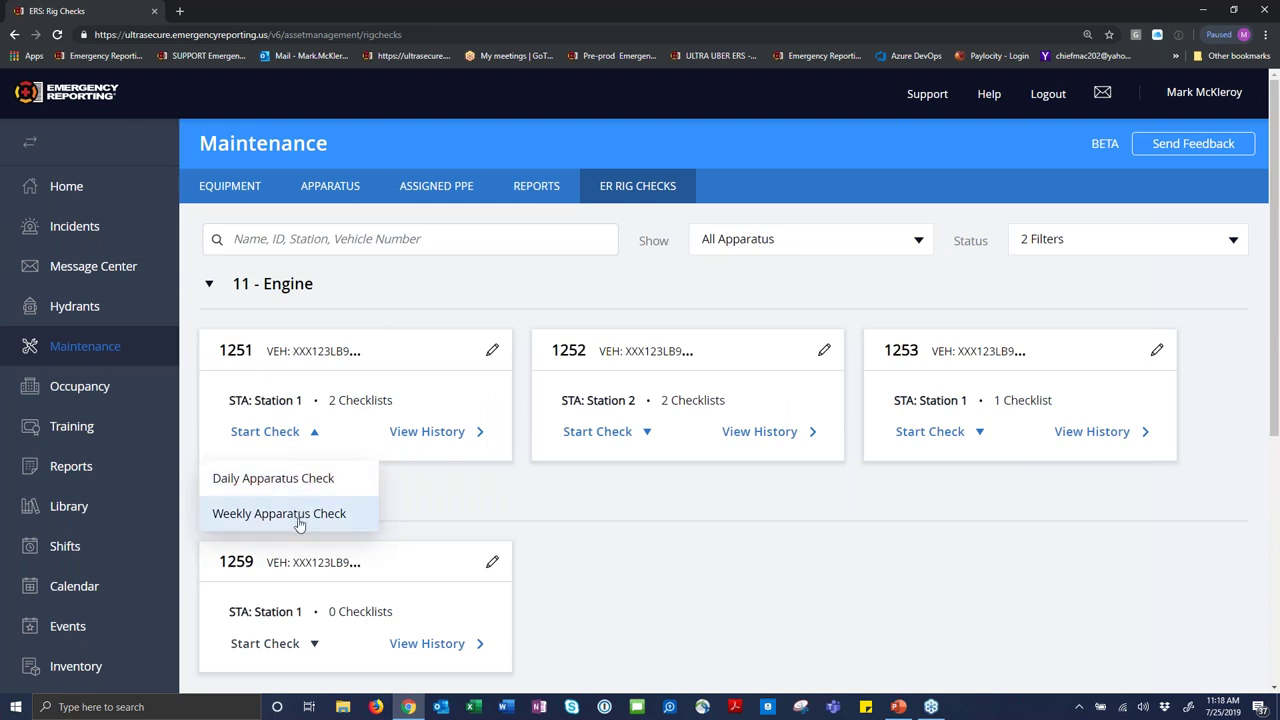
{"action": "left_click", "coordinate": [648, 438]}
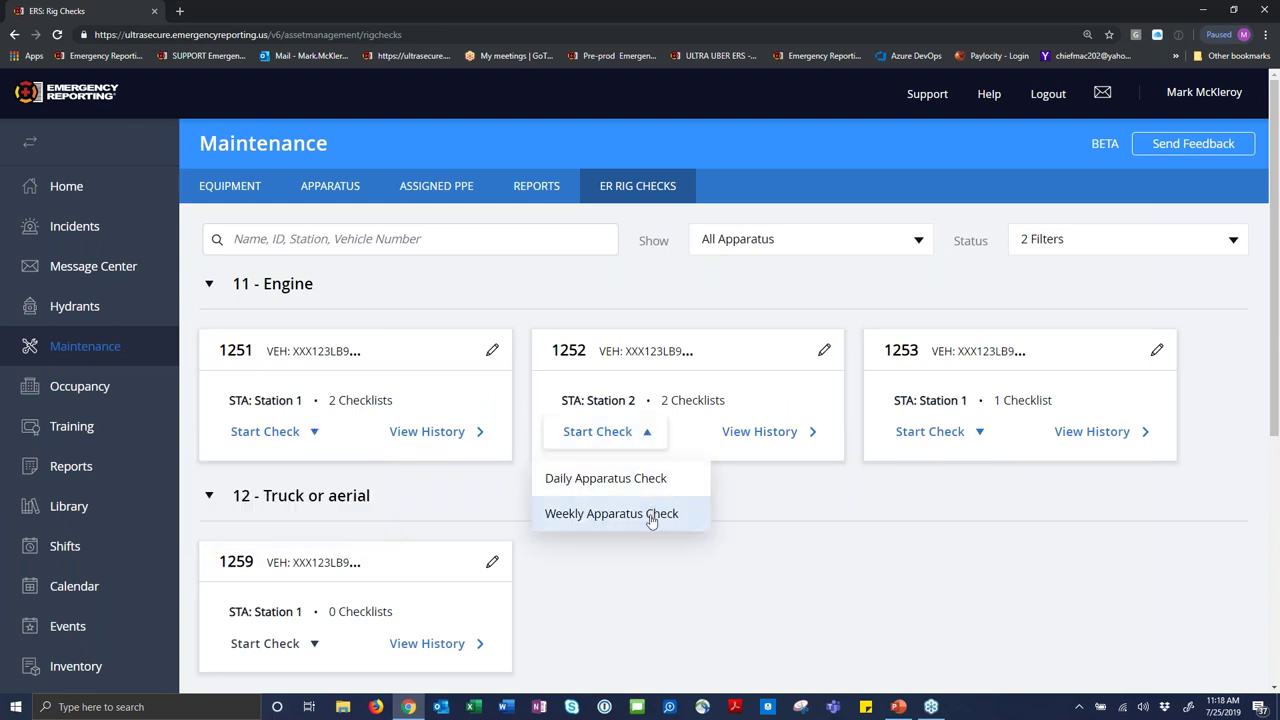
{"action": "left_click", "coordinate": [981, 436]}
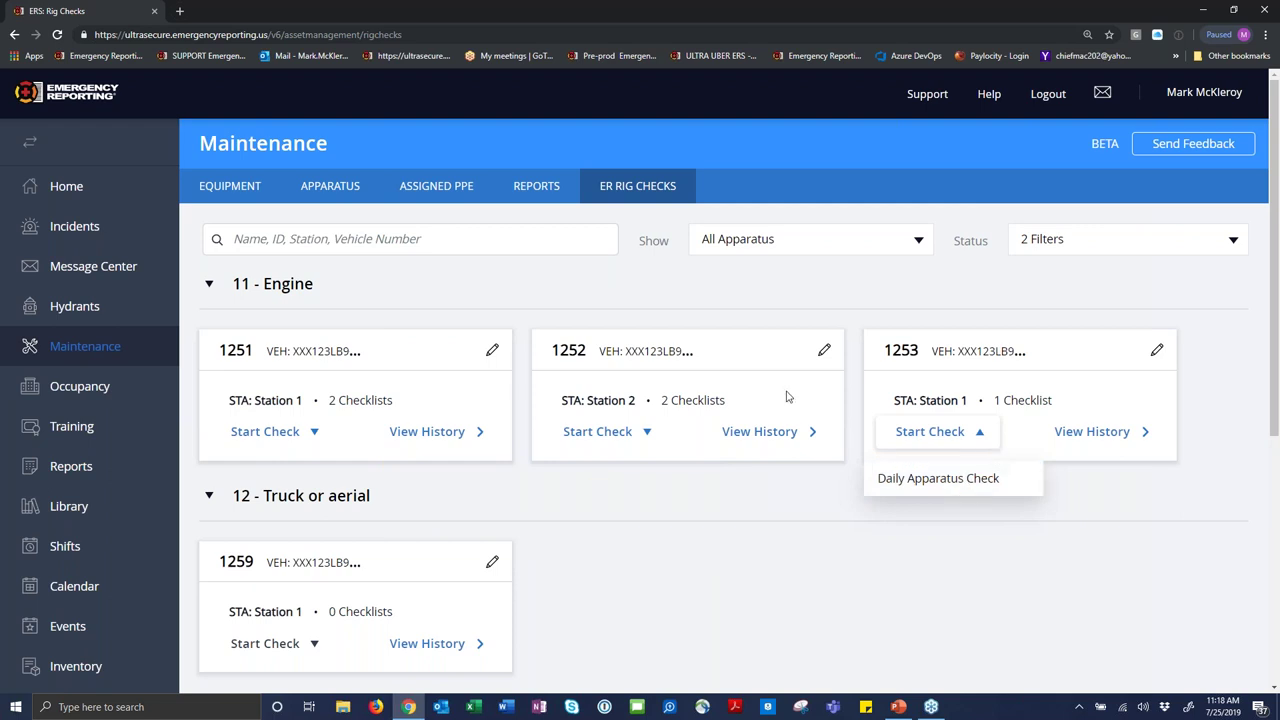
View the checklist lists of 1252 and 1253 in turn, returning to the apparatus overview after each.
{"action": "left_click", "coordinate": [825, 351]}
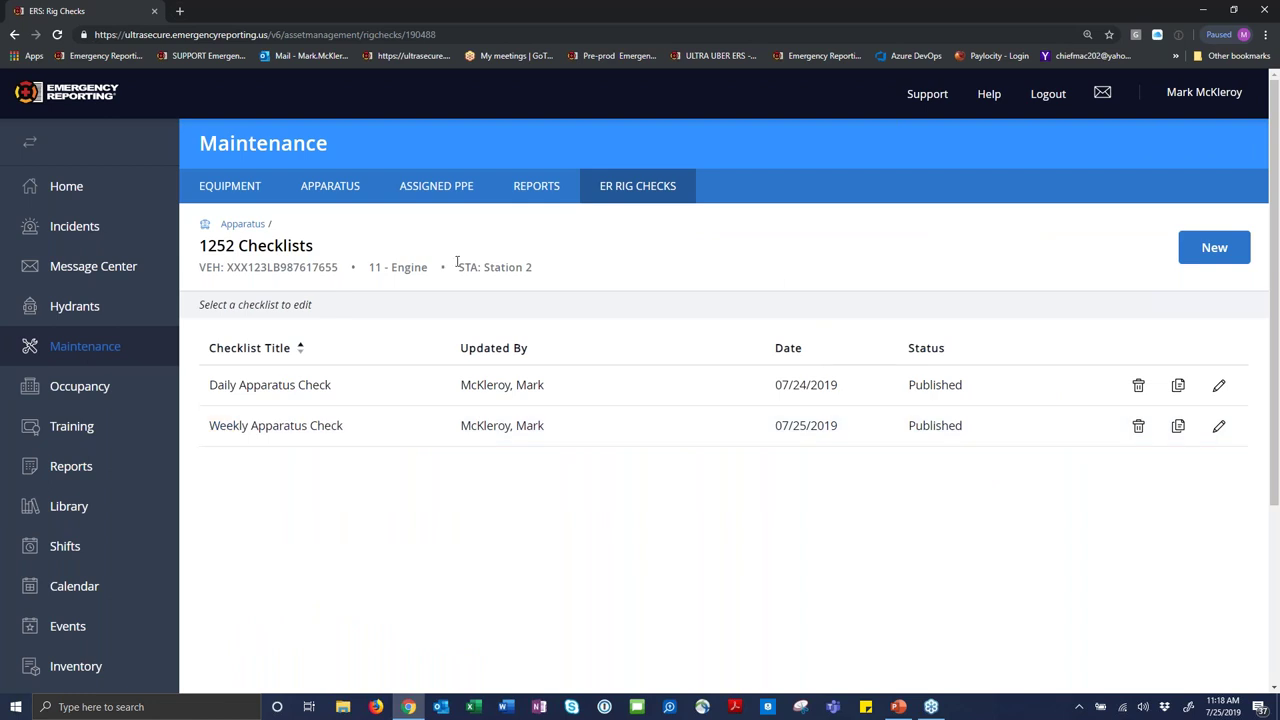
{"action": "left_click", "coordinate": [241, 226]}
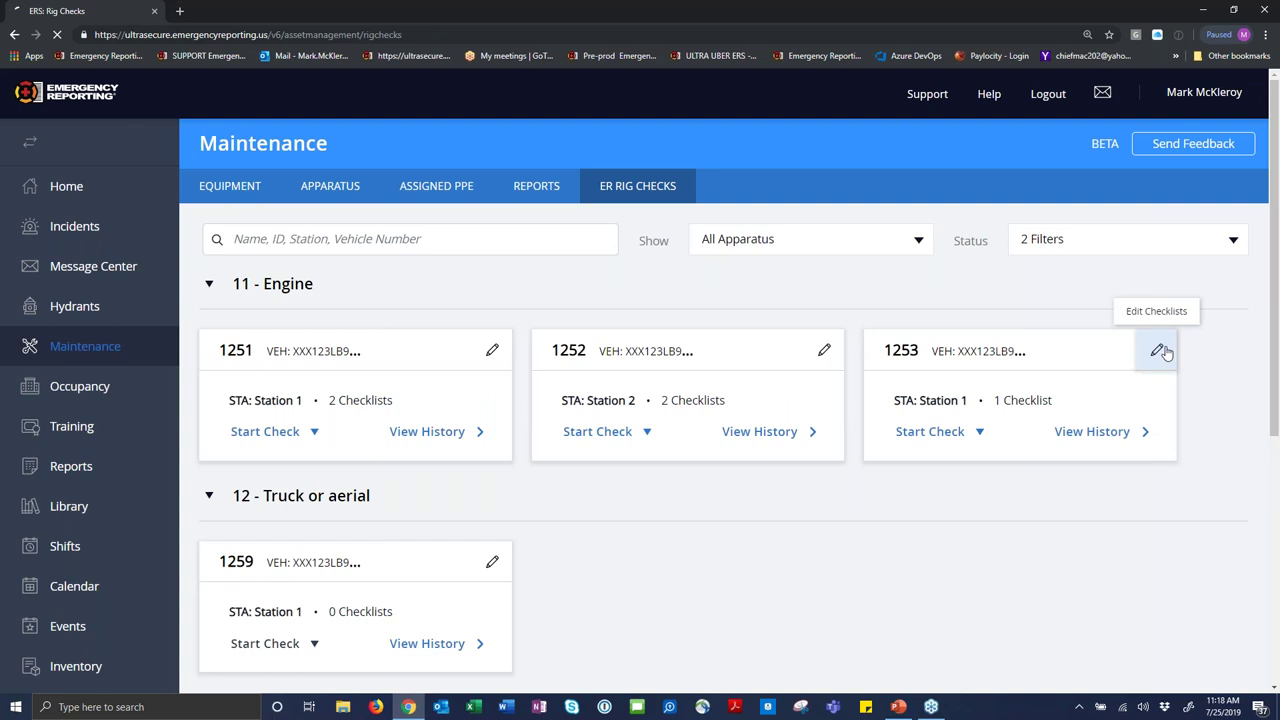
{"action": "left_click", "coordinate": [1160, 351]}
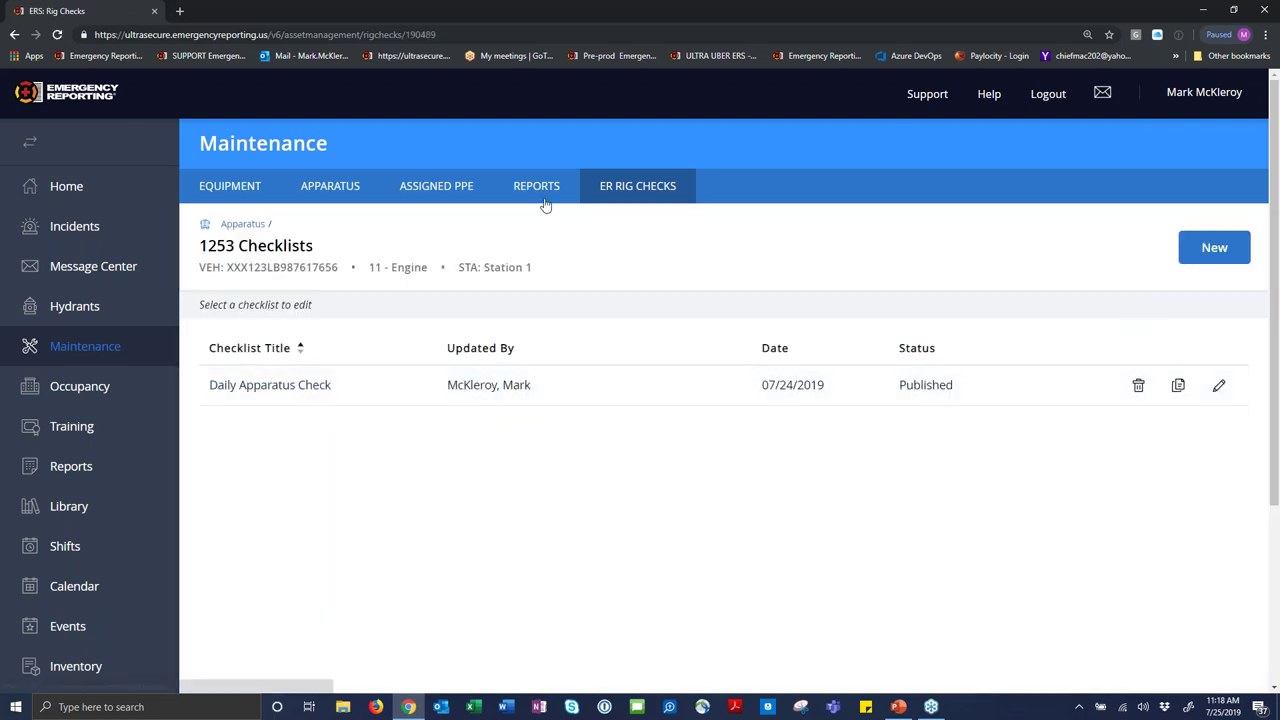
{"action": "left_click", "coordinate": [240, 225]}
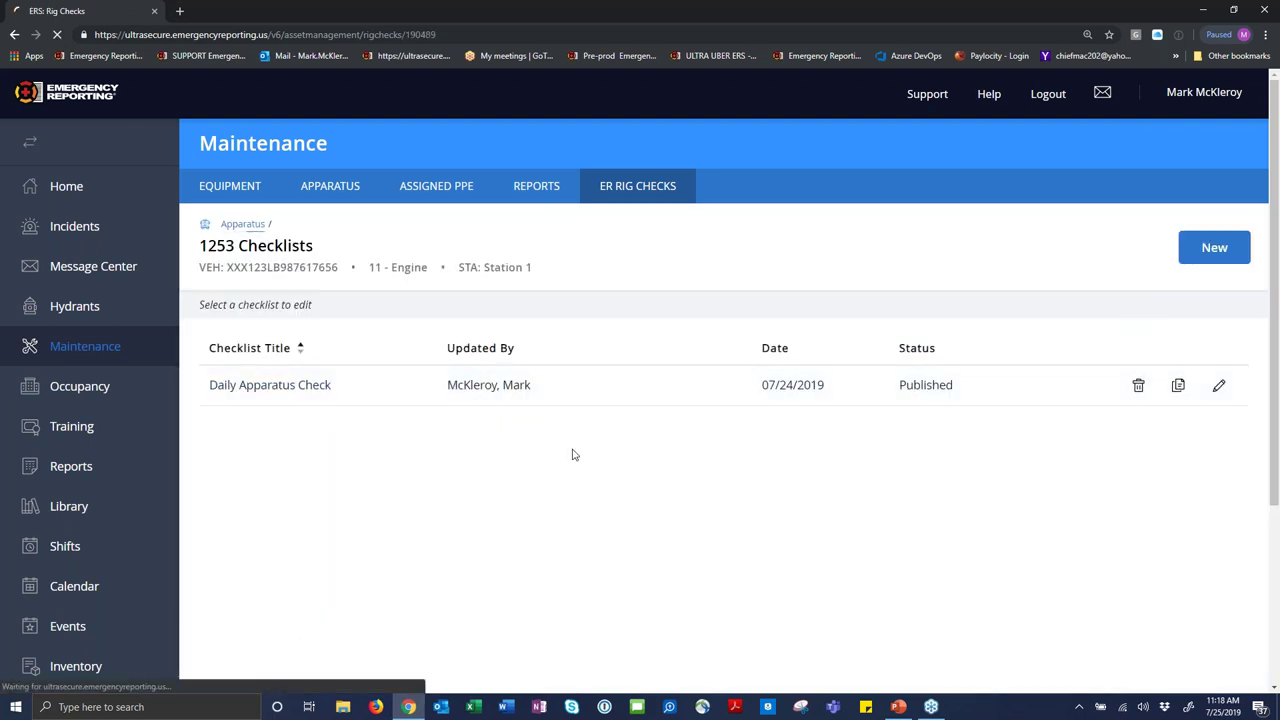
Duplicate 1252's Weekly Apparatus Check, assign the copy to engine 1253 and publish it.
{"action": "left_click", "coordinate": [824, 350]}
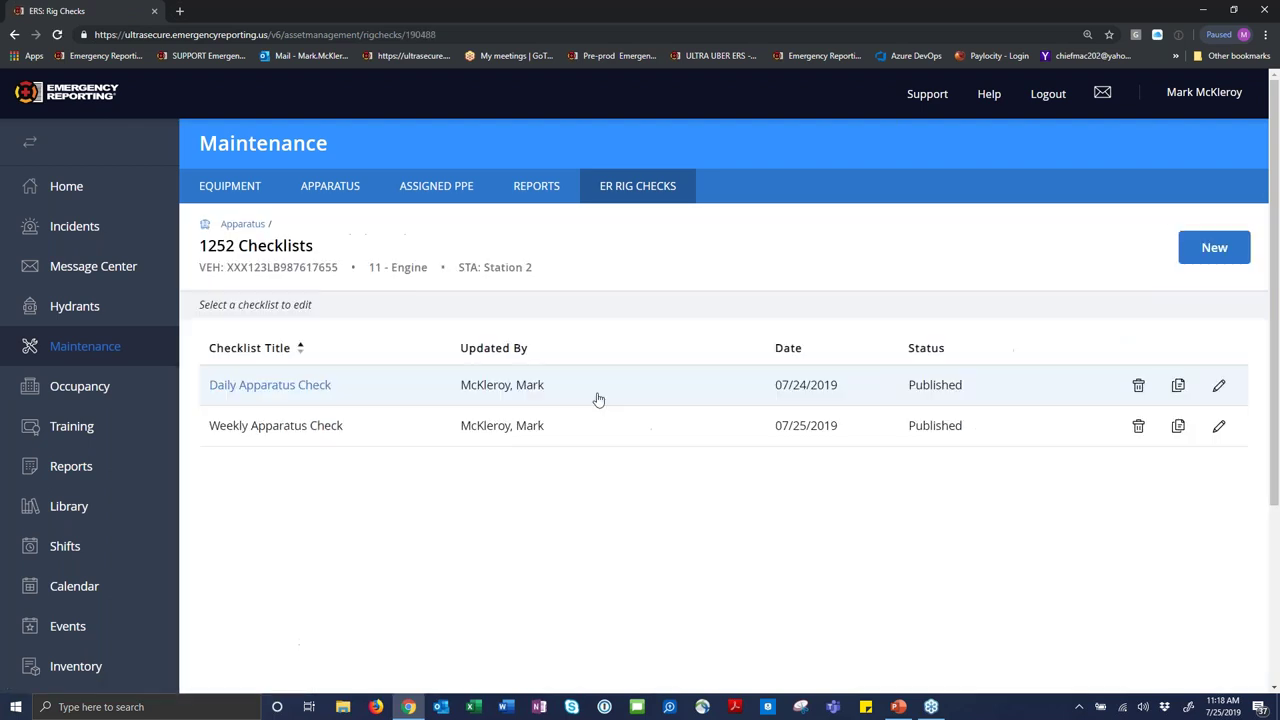
{"action": "left_click", "coordinate": [1178, 426]}
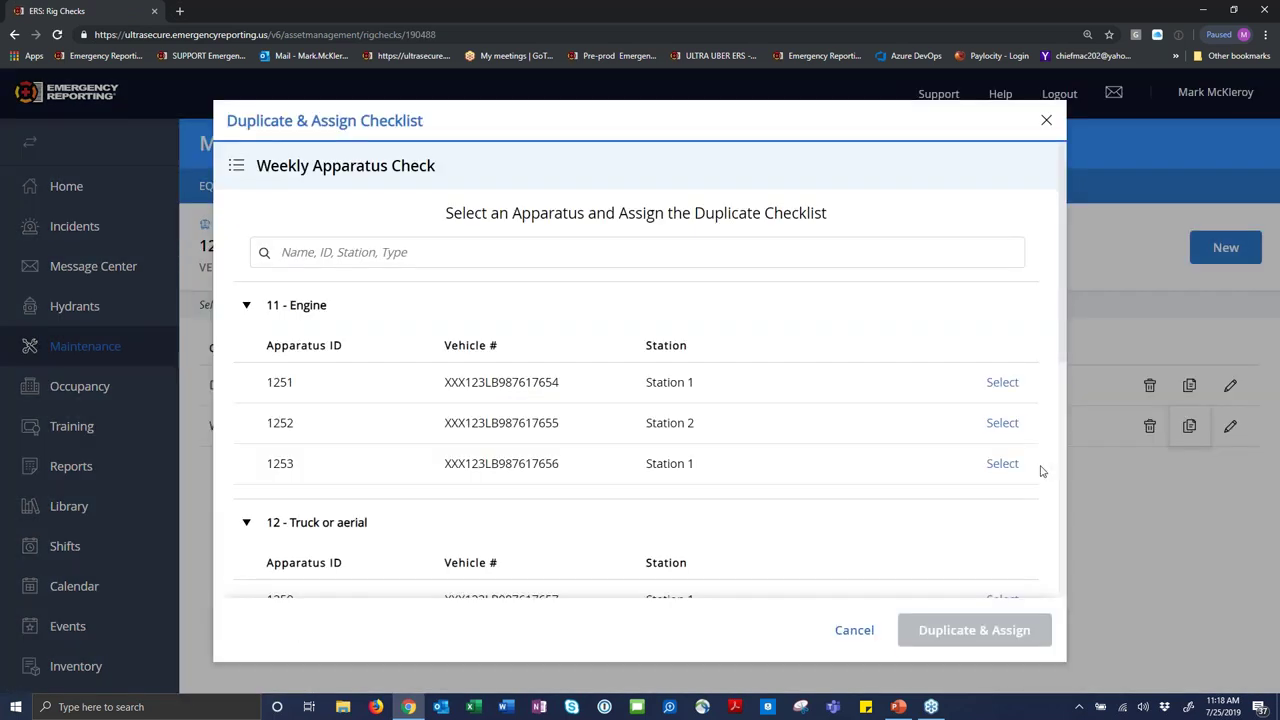
{"action": "left_click", "coordinate": [1001, 465]}
{"action": "left_click", "coordinate": [970, 632]}
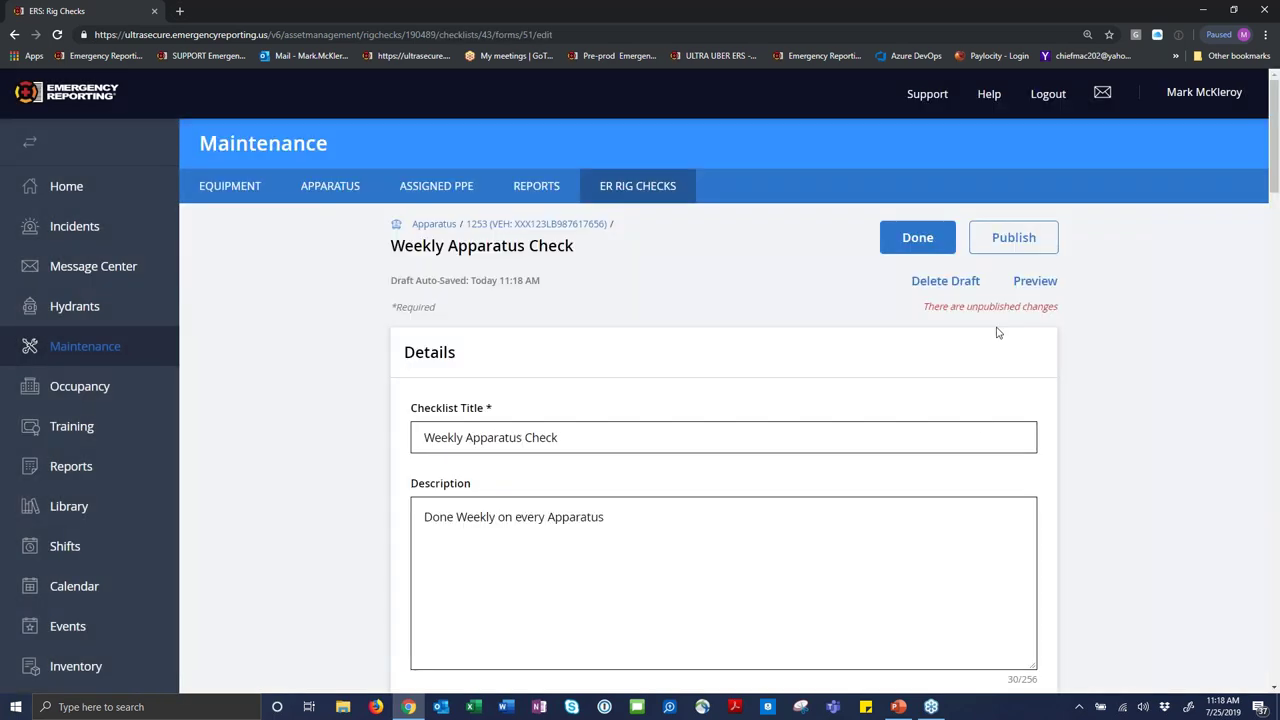
{"action": "left_click", "coordinate": [1033, 247]}
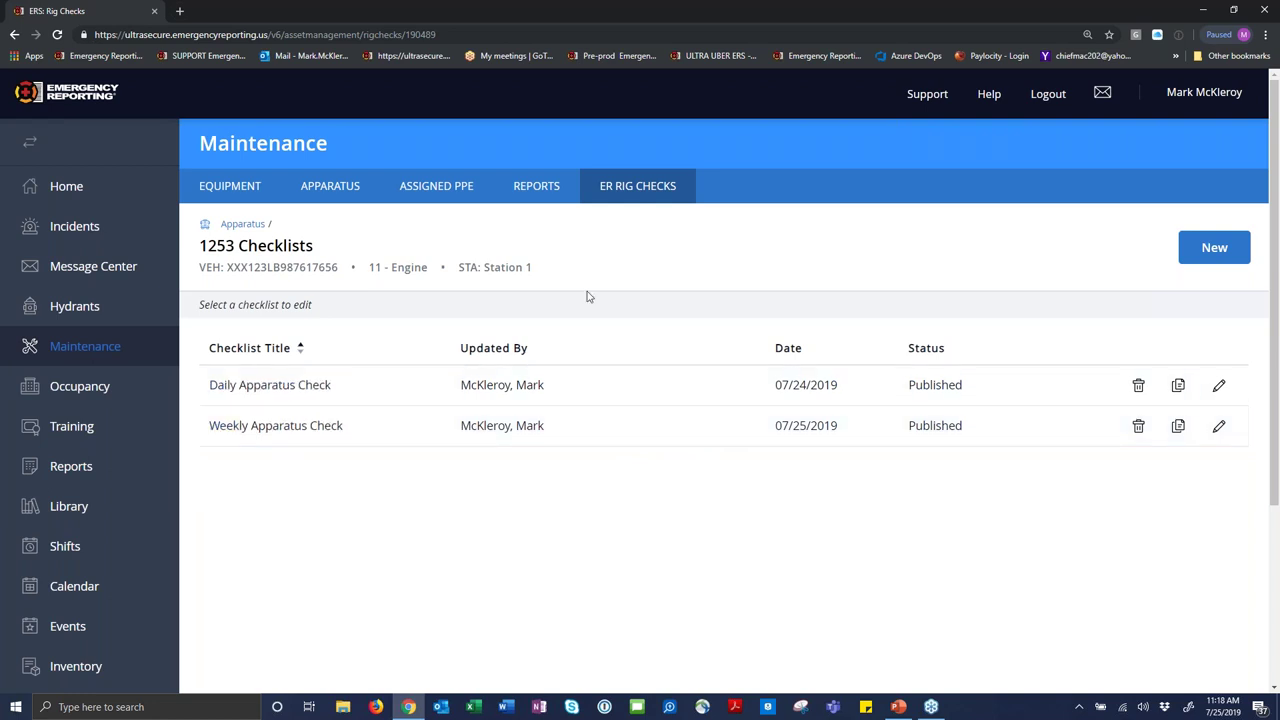
Return to the apparatus overview and look over the engine and truck cards with their assigned checklists.
{"action": "left_click", "coordinate": [243, 225]}
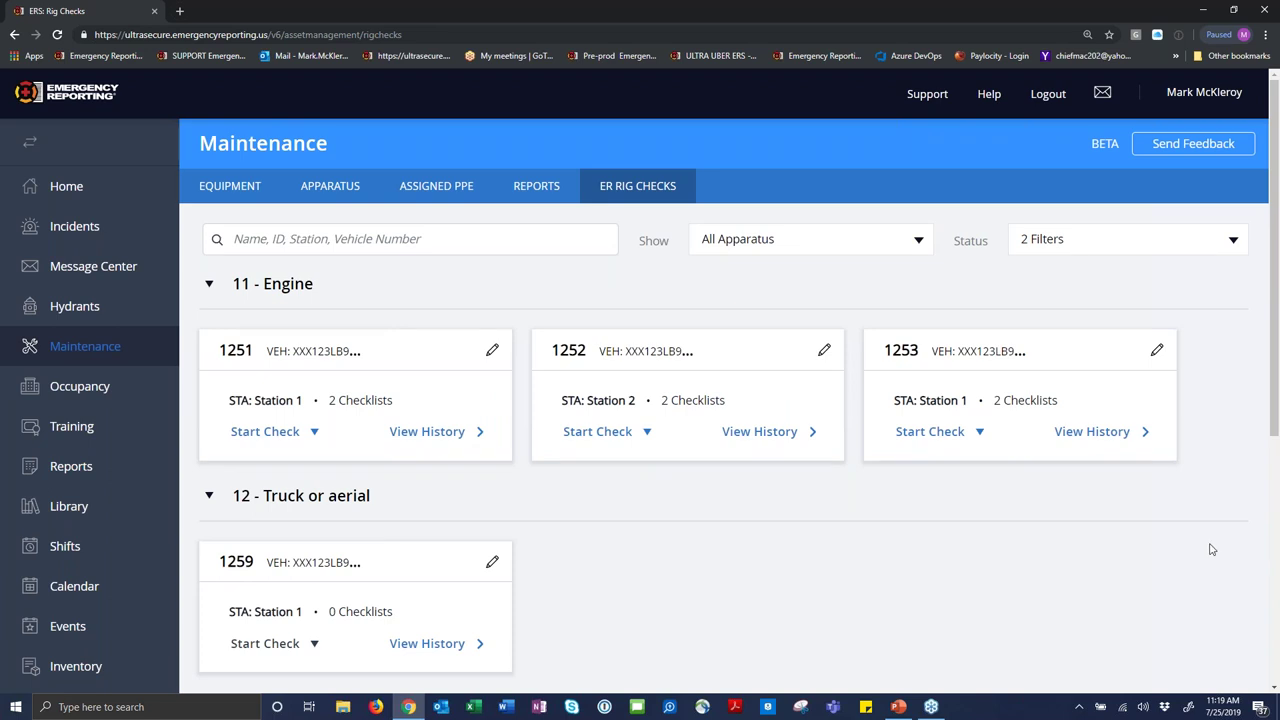
{"action": "scroll", "coordinate": [1210, 549], "scroll_direction": "down", "scroll_amount": 1}
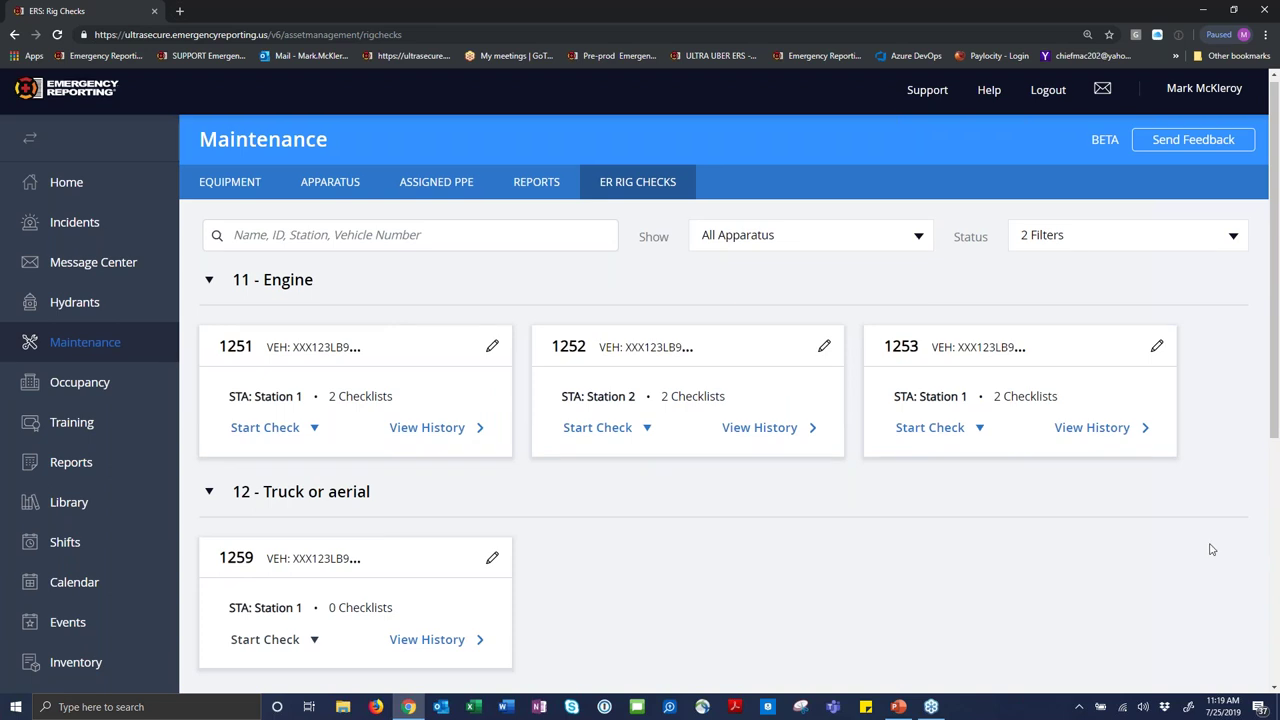
{"action": "scroll", "coordinate": [1210, 549], "scroll_direction": "down", "scroll_amount": 2}
{"action": "scroll", "coordinate": [1208, 536], "scroll_direction": "up", "scroll_amount": 2}
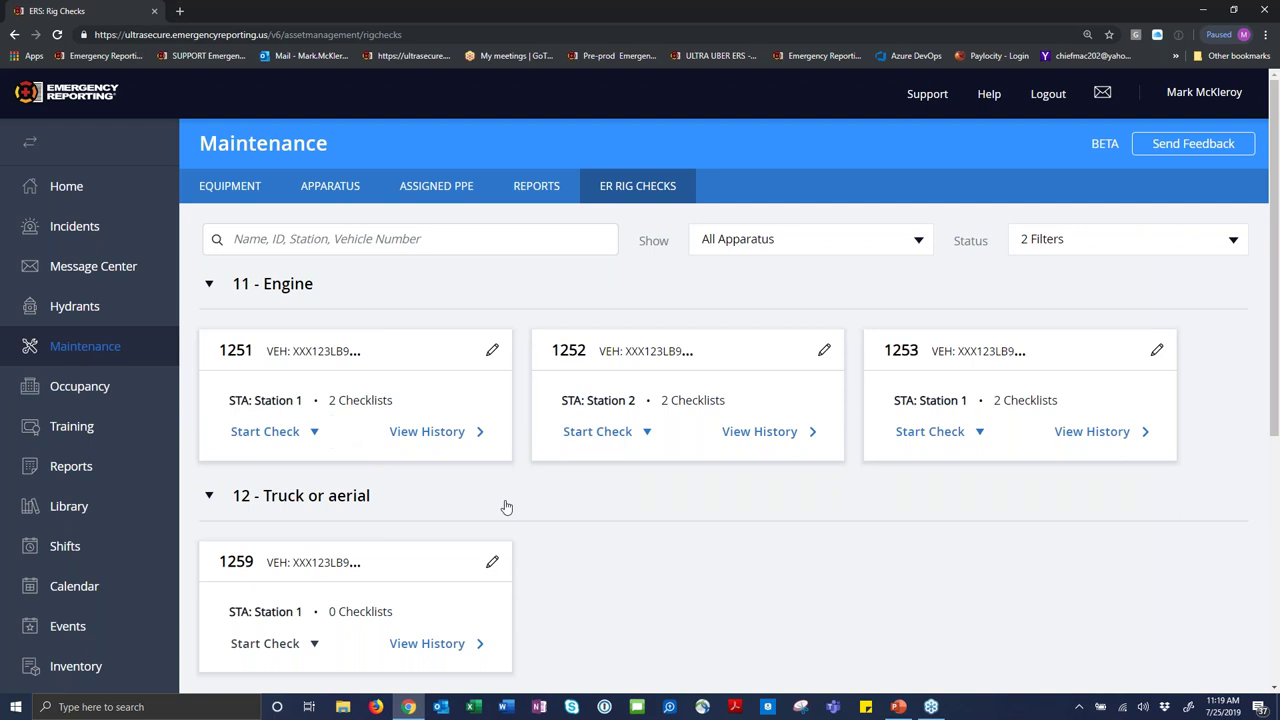
Start the Daily Apparatus Check for 1251 and enter an odometer reading of 12359 and engine hours of 5555.
{"action": "left_click", "coordinate": [252, 431]}
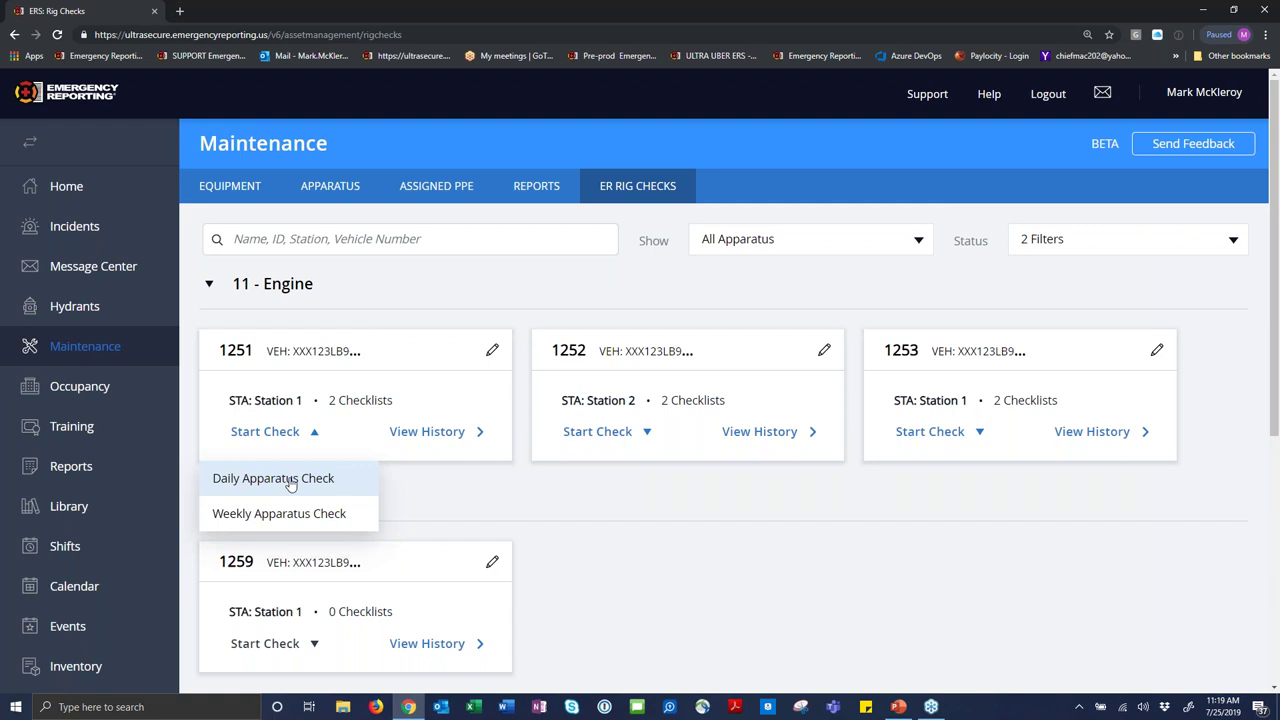
{"action": "left_click", "coordinate": [290, 480]}
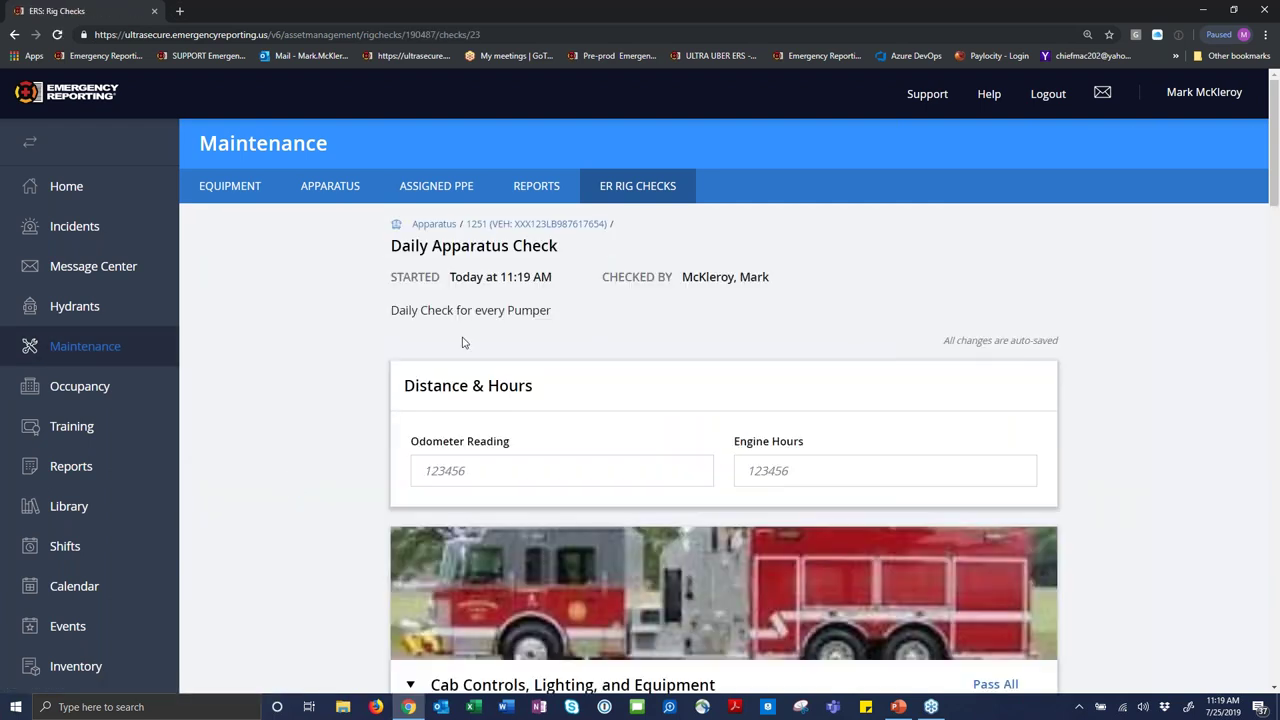
{"action": "left_click", "coordinate": [426, 470]}
{"action": "type", "text": "12359"}
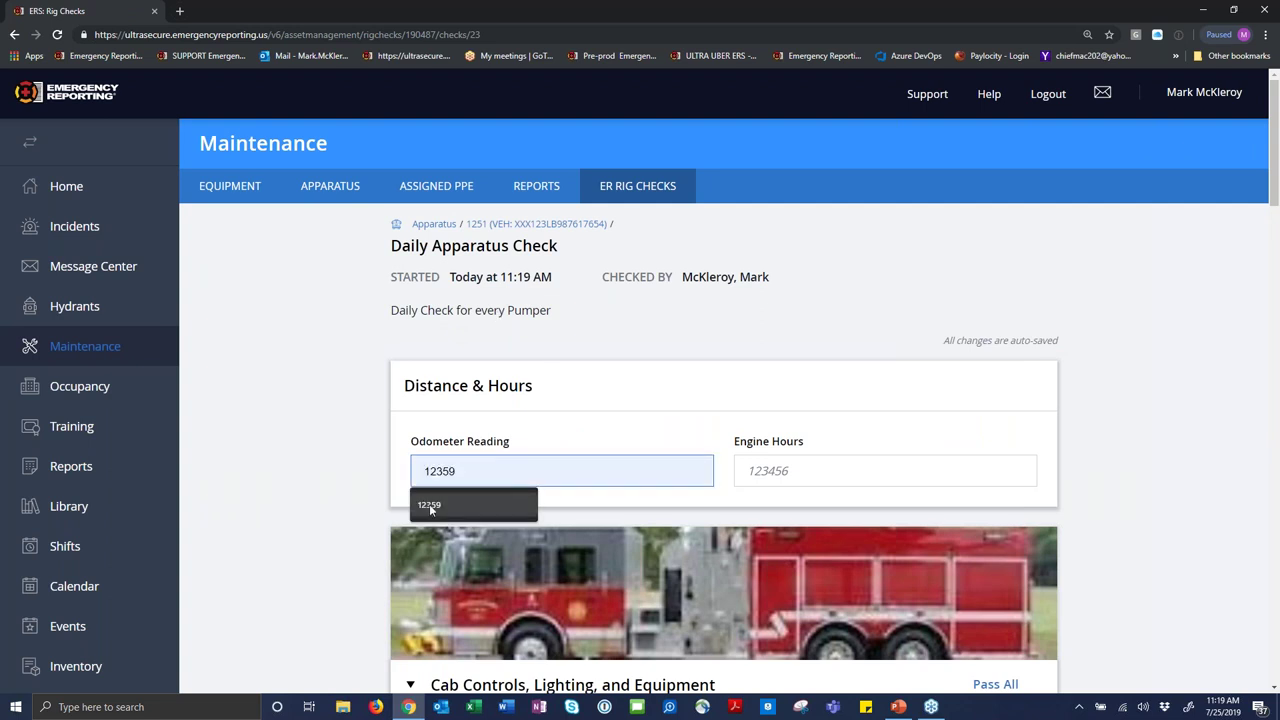
{"action": "left_click", "coordinate": [876, 471]}
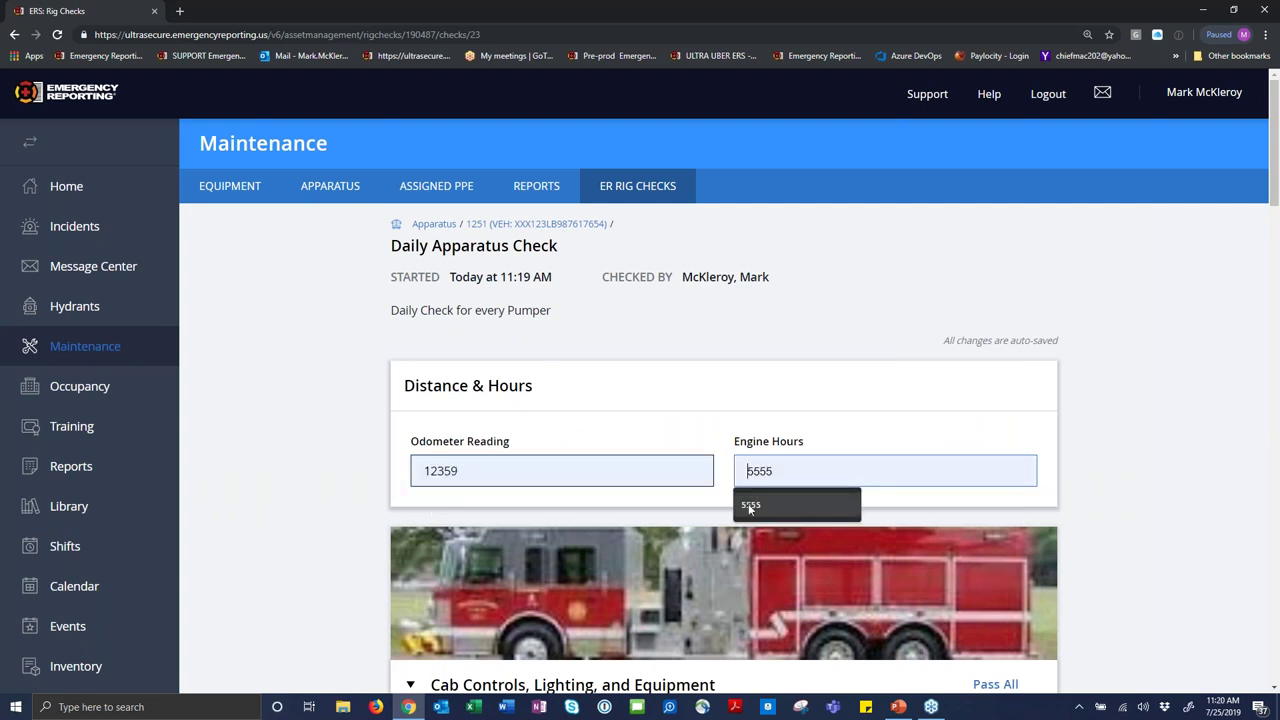
{"action": "left_click", "coordinate": [752, 506]}
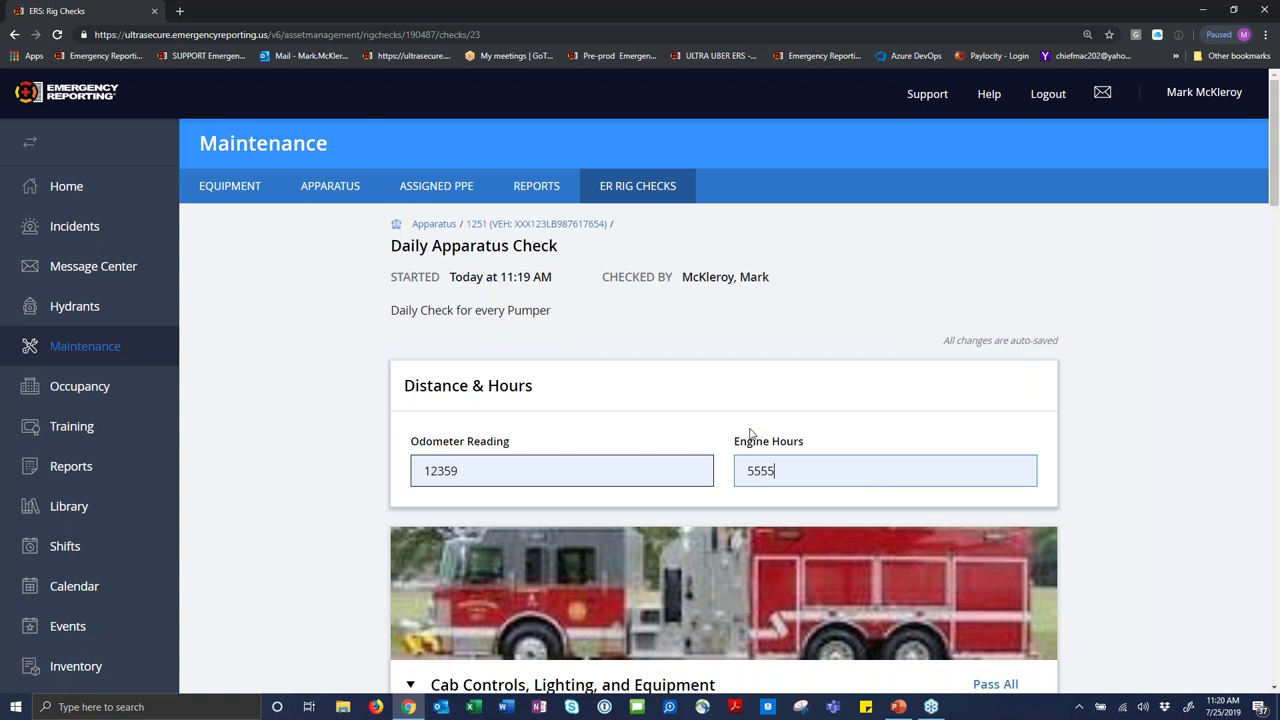
Pass all questions under Cab Controls, Lighting, and Equipment, and mark Emergency Flashers as failed.
{"action": "scroll", "coordinate": [751, 432], "scroll_direction": "down", "scroll_amount": 1}
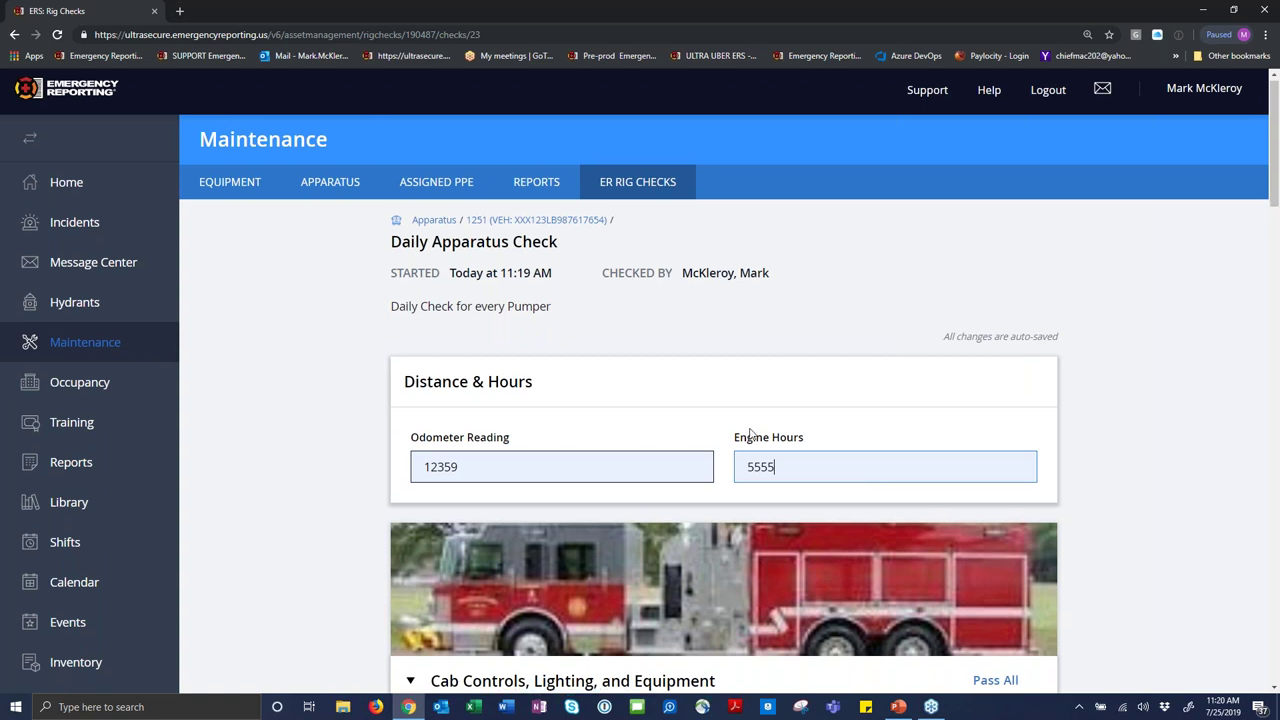
{"action": "scroll", "coordinate": [751, 432], "scroll_direction": "down", "scroll_amount": 3}
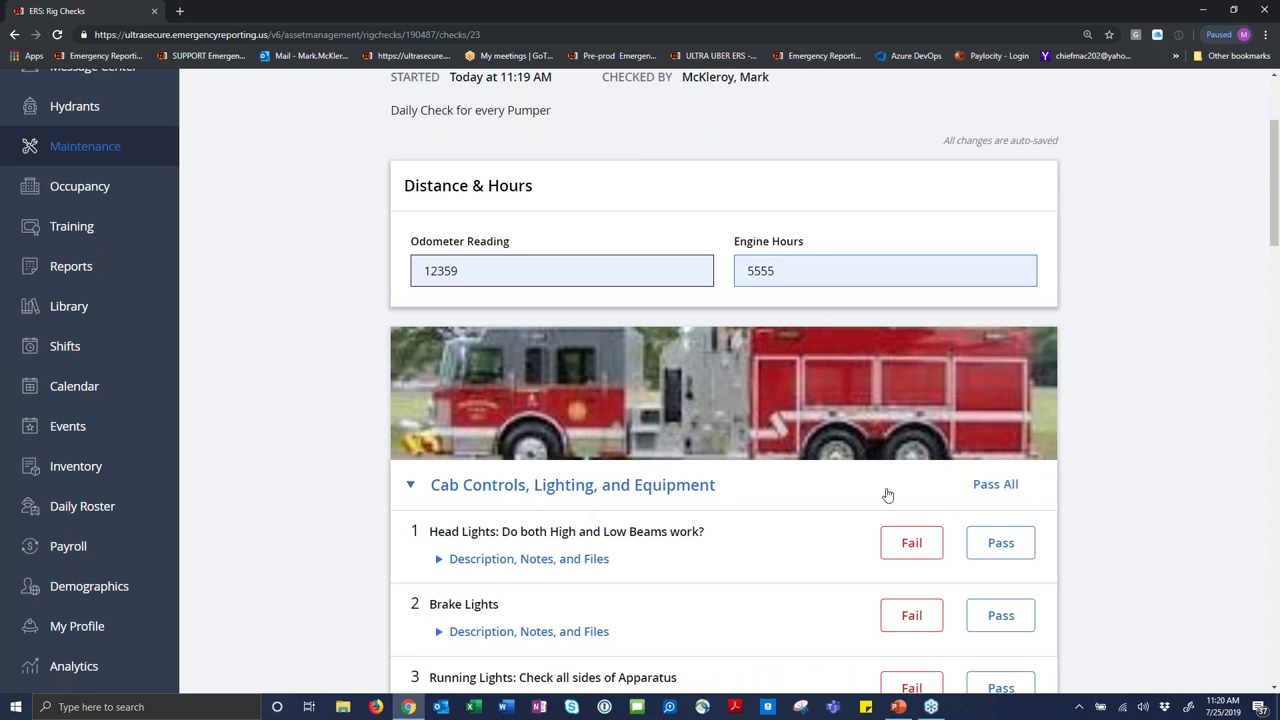
{"action": "scroll", "coordinate": [857, 500], "scroll_direction": "down", "scroll_amount": 3}
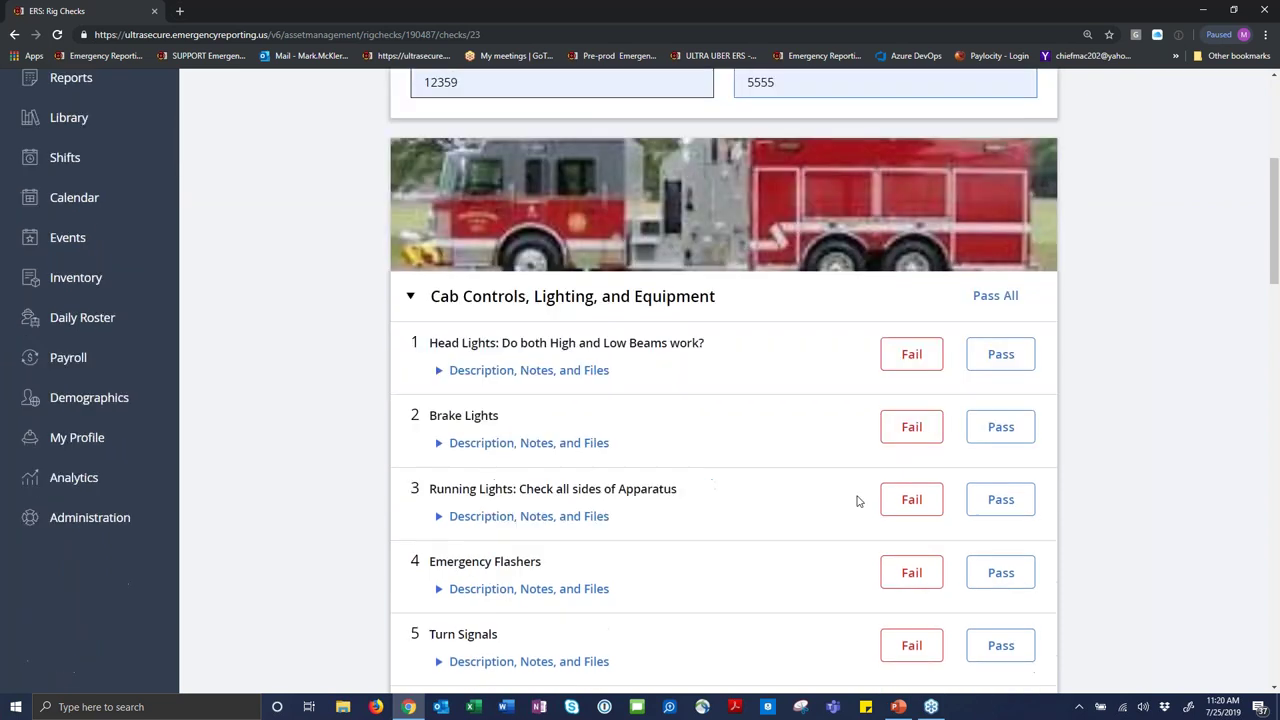
{"action": "left_click", "coordinate": [995, 150]}
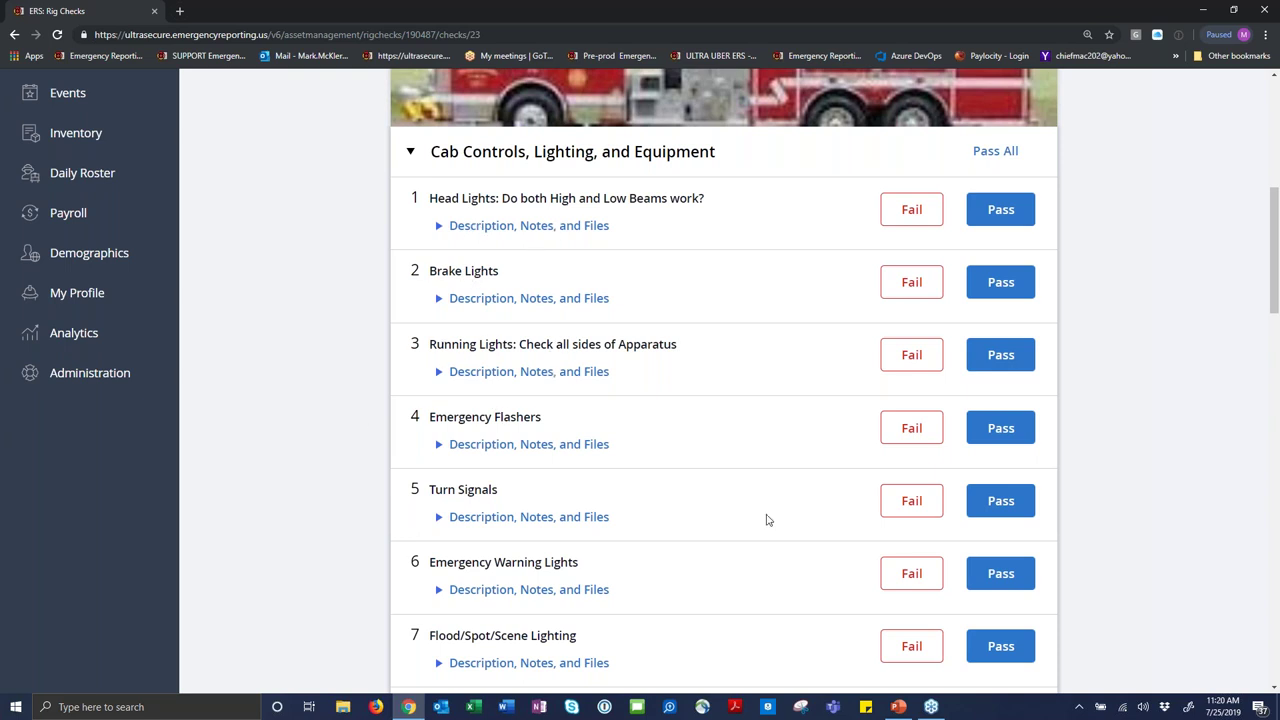
{"action": "left_click", "coordinate": [908, 512]}
{"action": "left_click", "coordinate": [912, 435]}
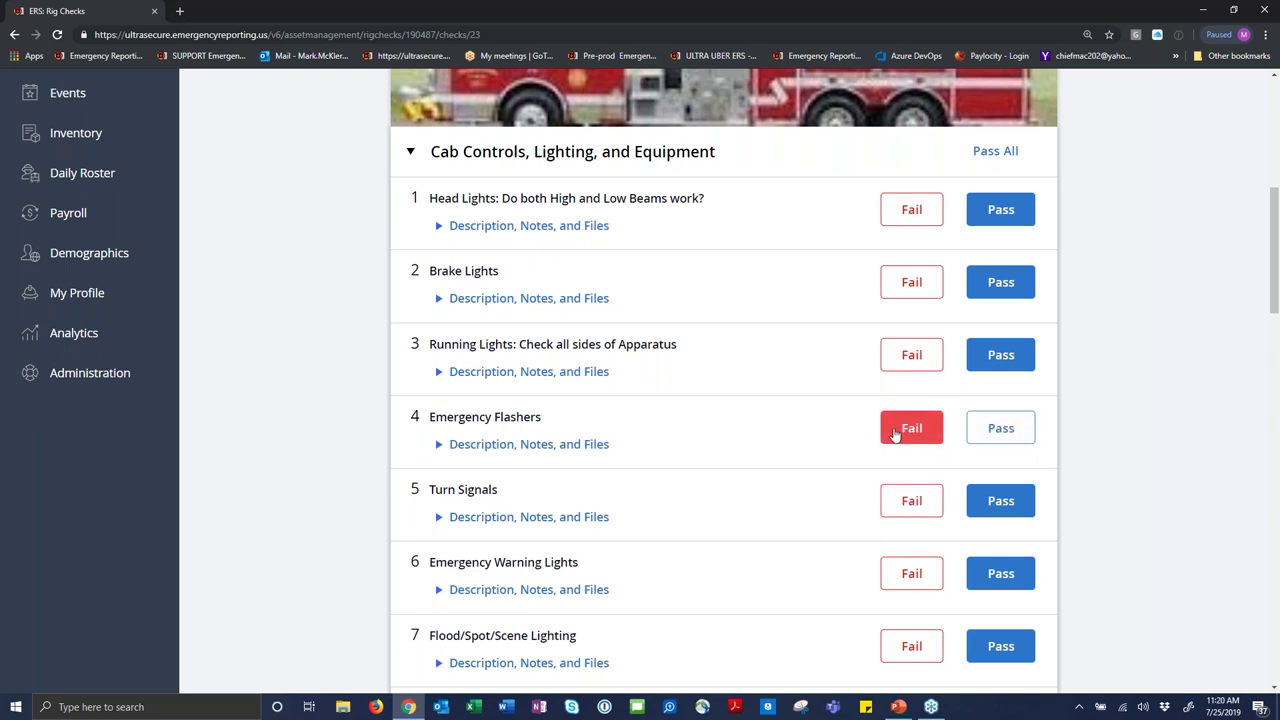
Add the note "Front Emergency Light is not rotating on" to the failed Emergency Flashers question.
{"action": "left_click", "coordinate": [600, 446]}
{"action": "left_click", "coordinate": [460, 545]}
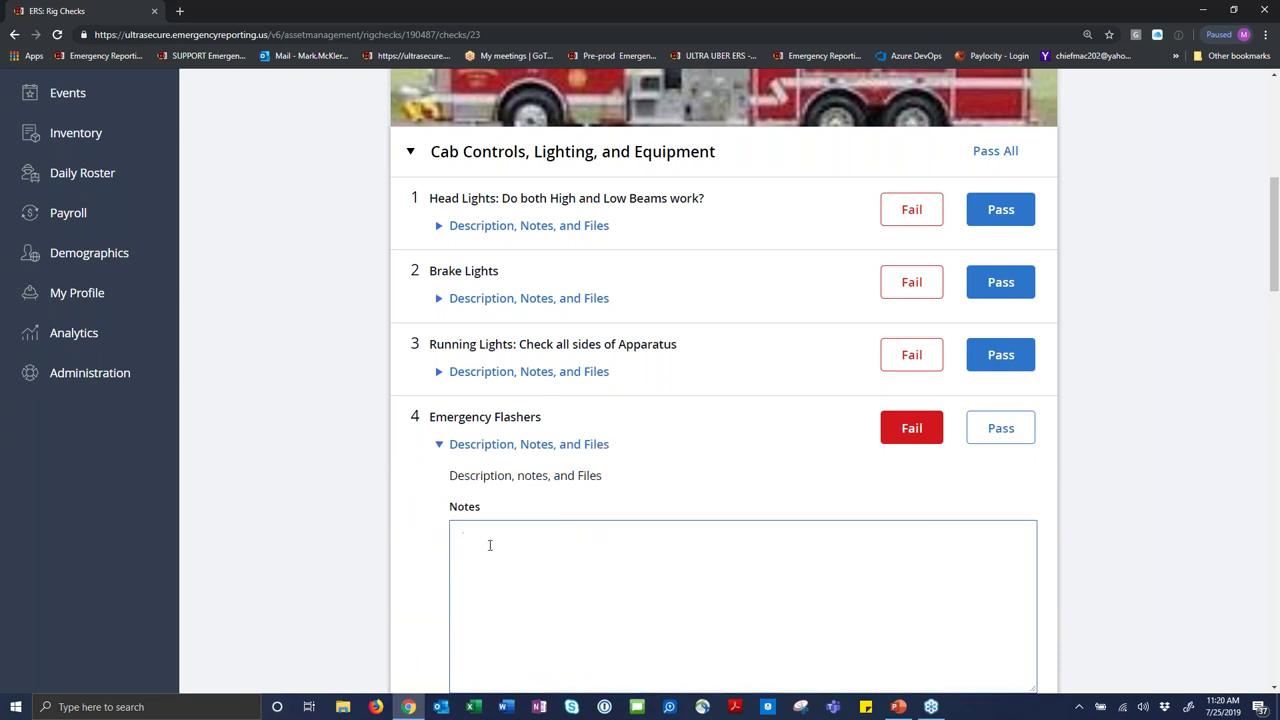
{"action": "type", "text": "ront Emergency Light is not rotat"}
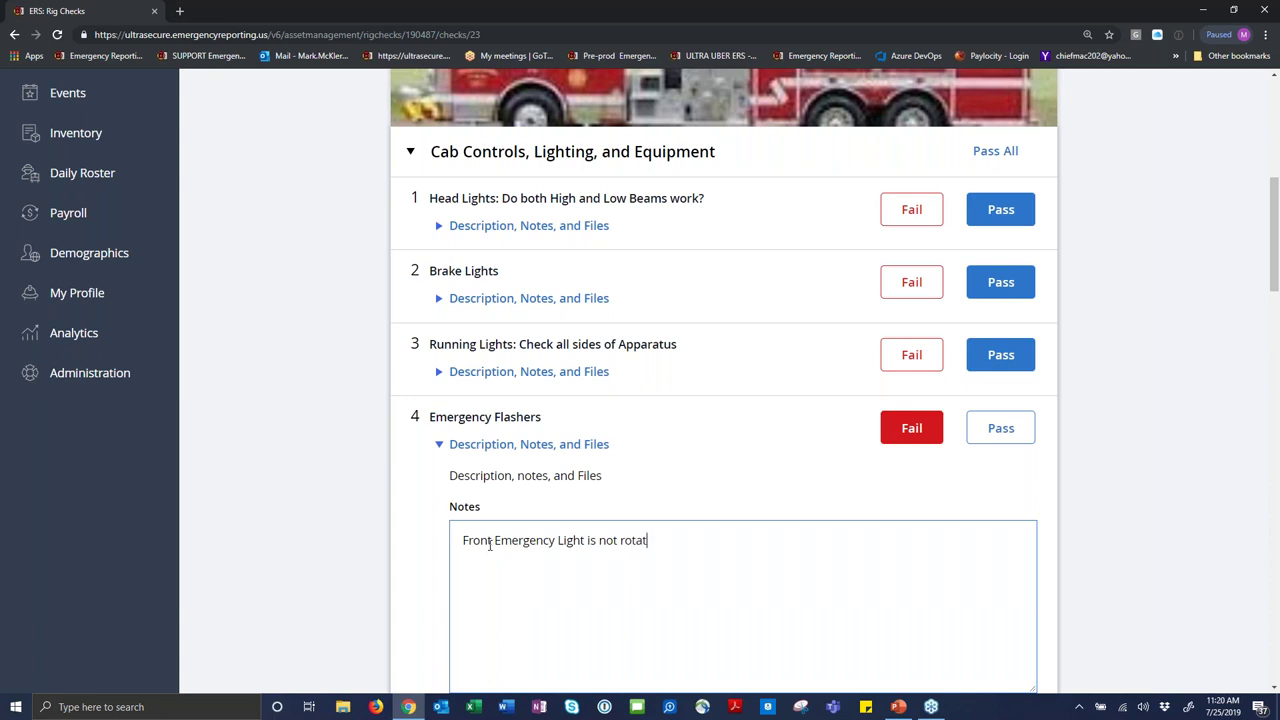
{"action": "type", "text": "ing on"}
{"action": "scroll", "coordinate": [703, 460], "scroll_direction": "down", "scroll_amount": 3}
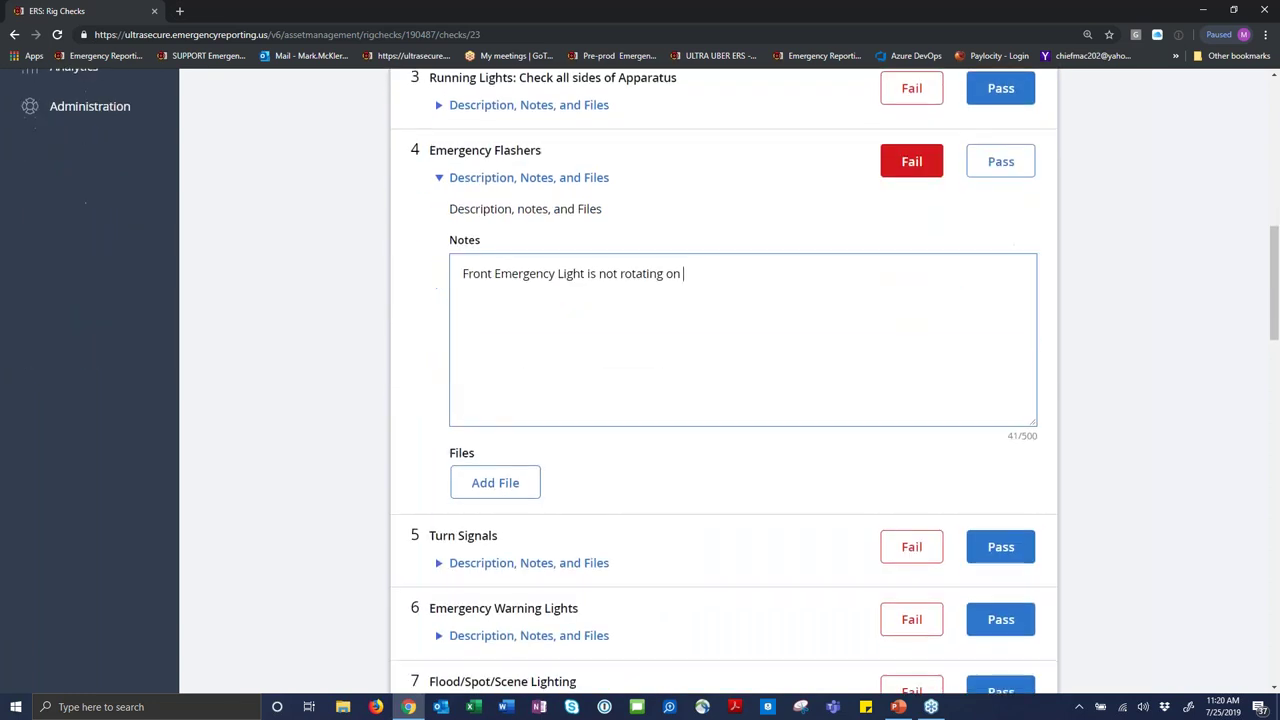
{"action": "left_click", "coordinate": [494, 490]}
Pass Life Pak 15 and Trauma Bag in the EMS Compartment section, expanding each question's description to review what to check.
{"action": "scroll", "coordinate": [839, 456], "scroll_direction": "down", "scroll_amount": 8}
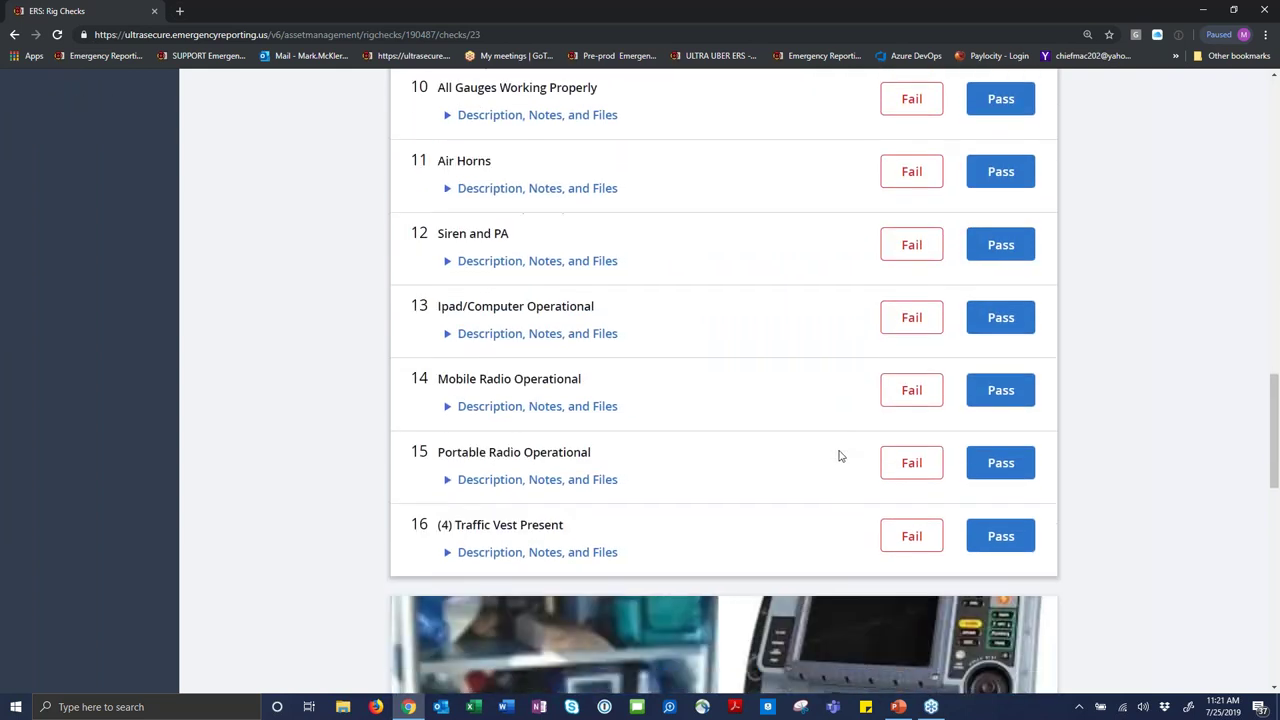
{"action": "scroll", "coordinate": [837, 451], "scroll_direction": "down", "scroll_amount": 3}
{"action": "scroll", "coordinate": [555, 400], "scroll_direction": "down", "scroll_amount": 1}
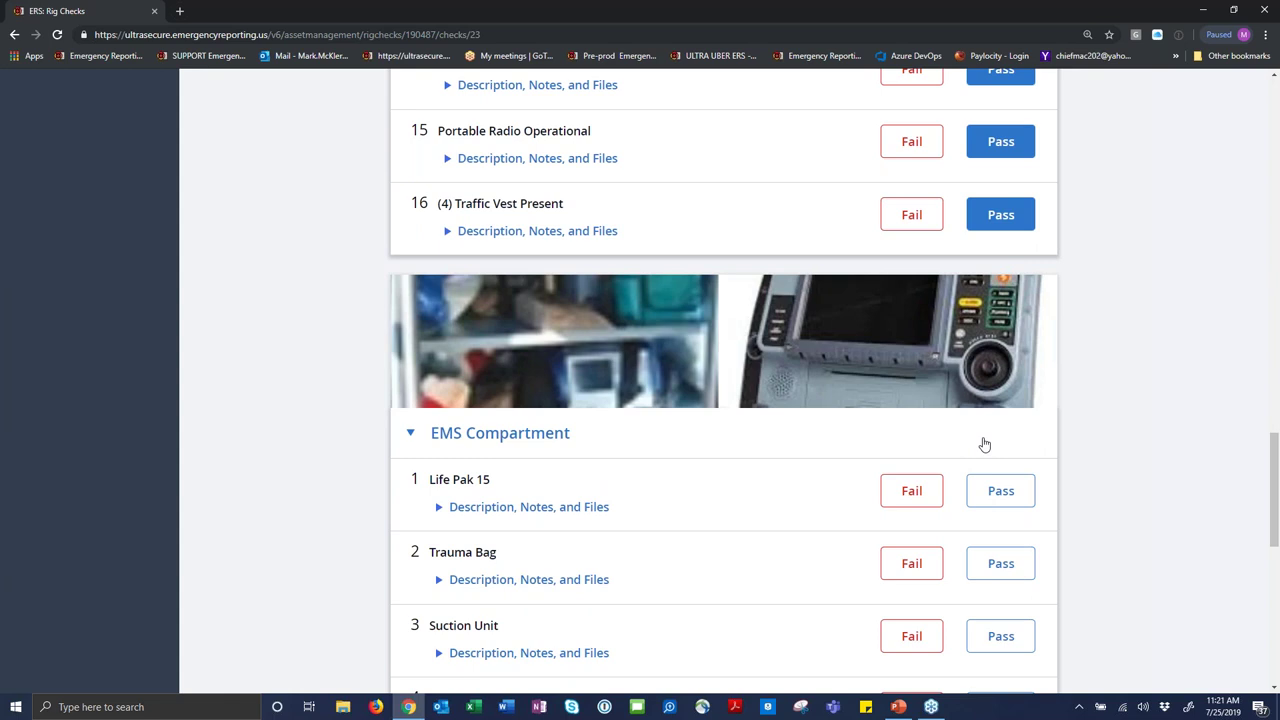
{"action": "left_click", "coordinate": [998, 494]}
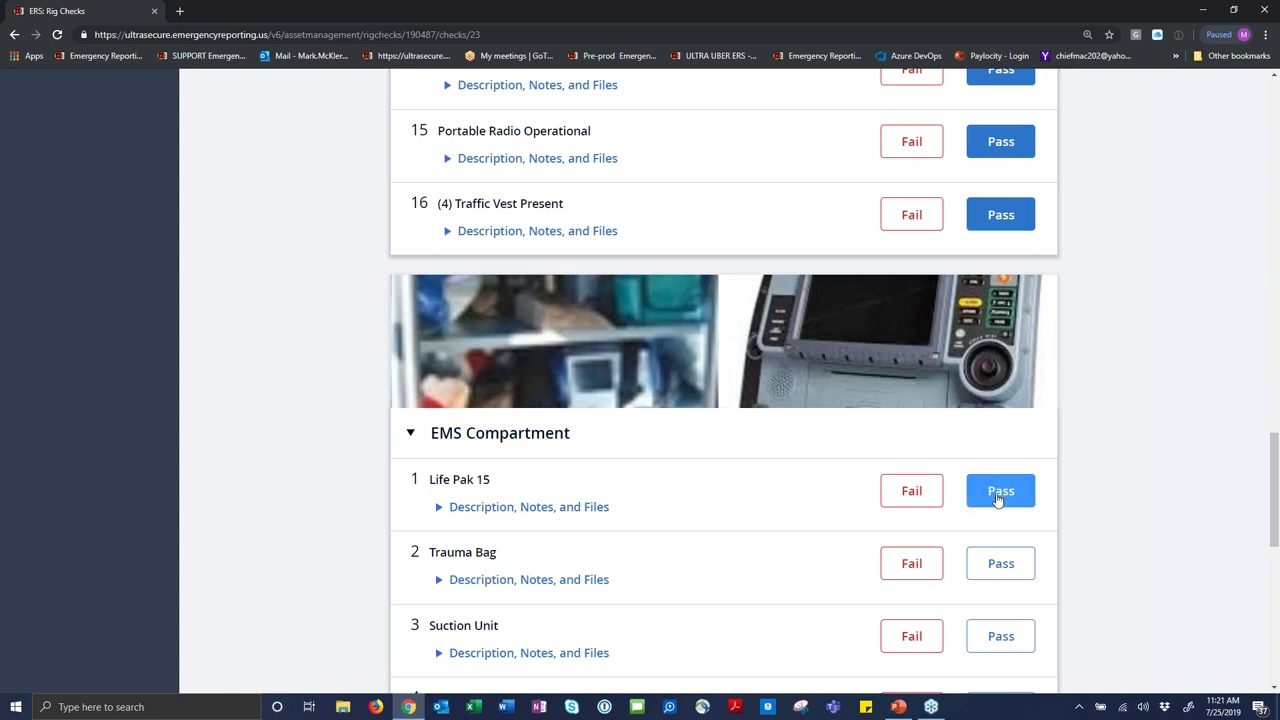
{"action": "left_click", "coordinate": [438, 514]}
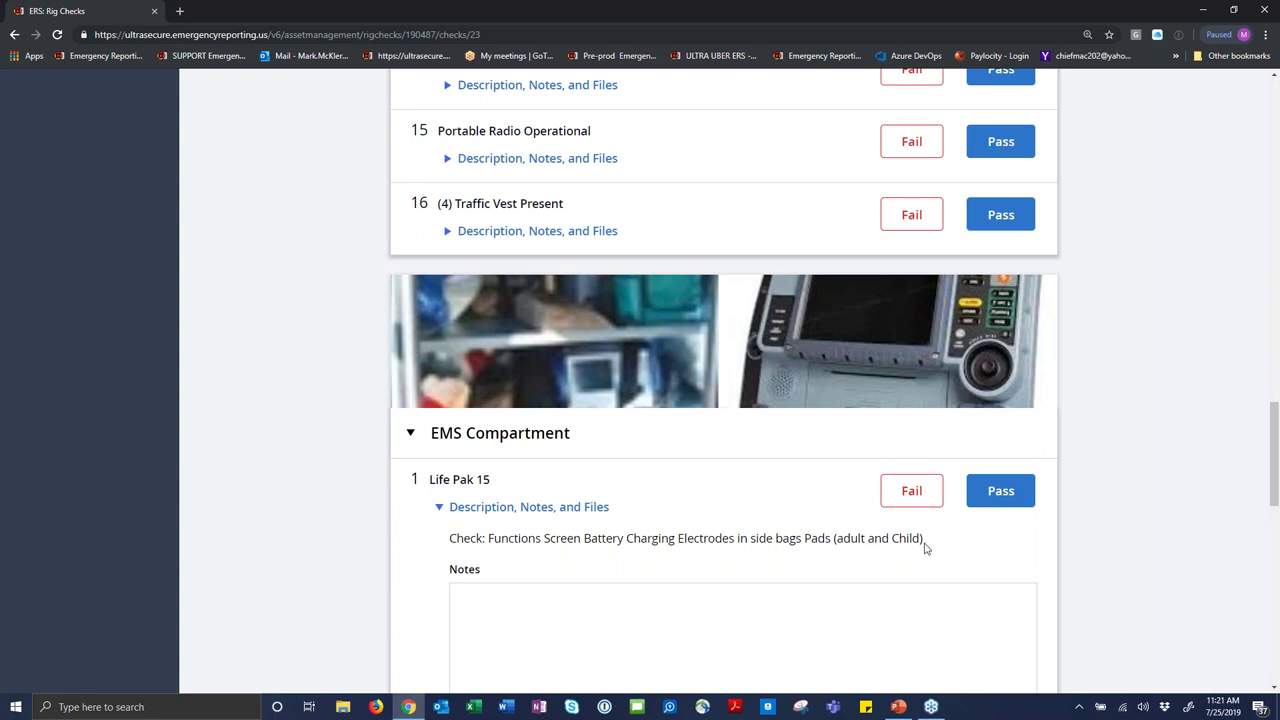
{"action": "scroll", "coordinate": [960, 538], "scroll_direction": "down", "scroll_amount": 4}
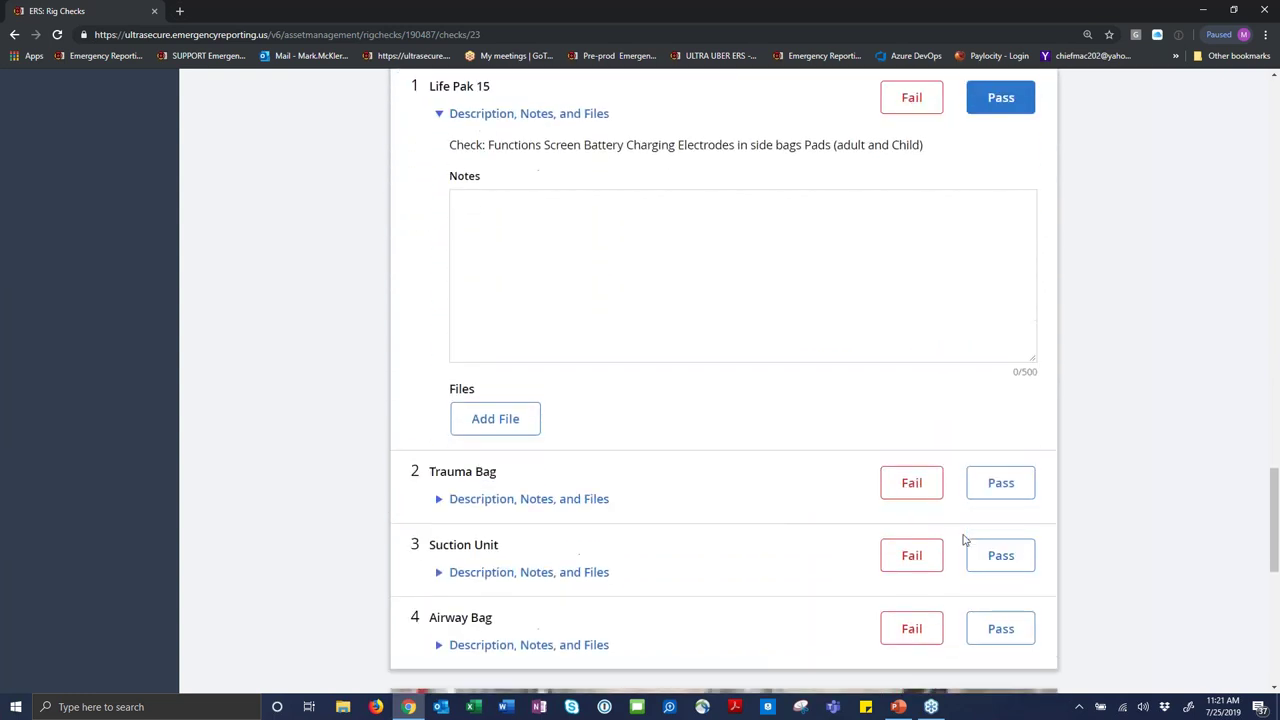
{"action": "left_click", "coordinate": [440, 496]}
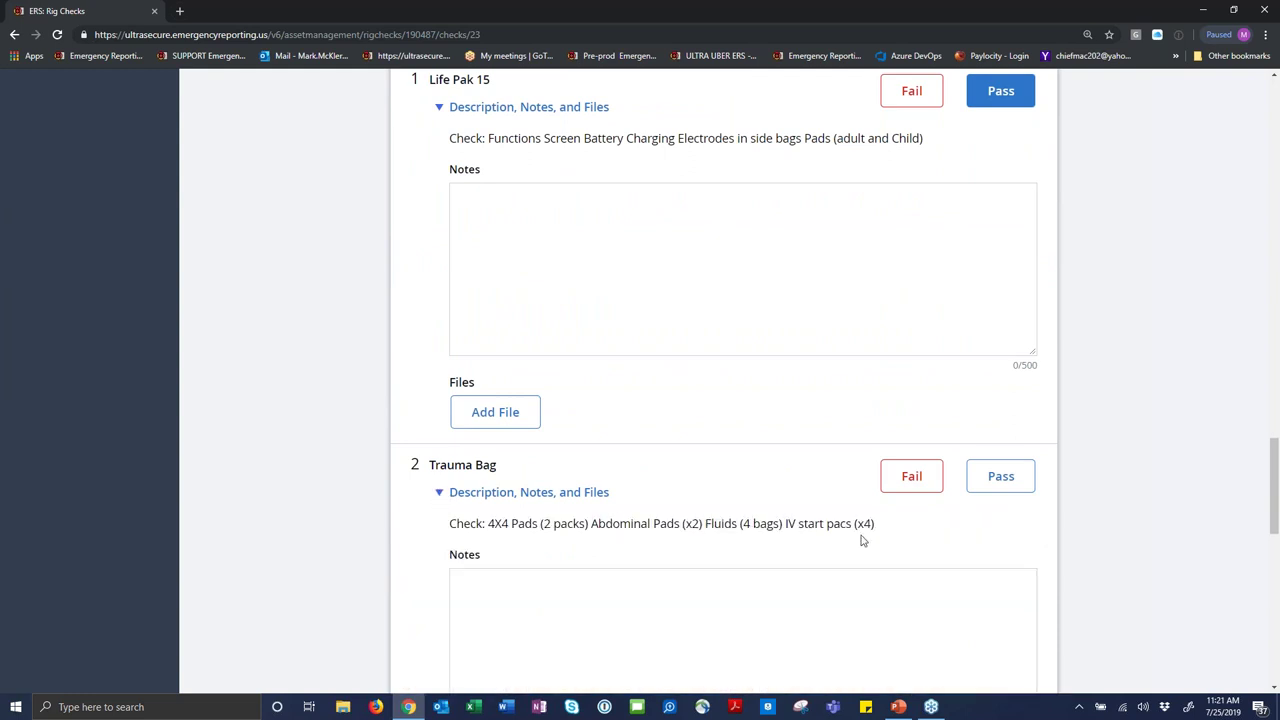
{"action": "left_click", "coordinate": [1001, 477]}
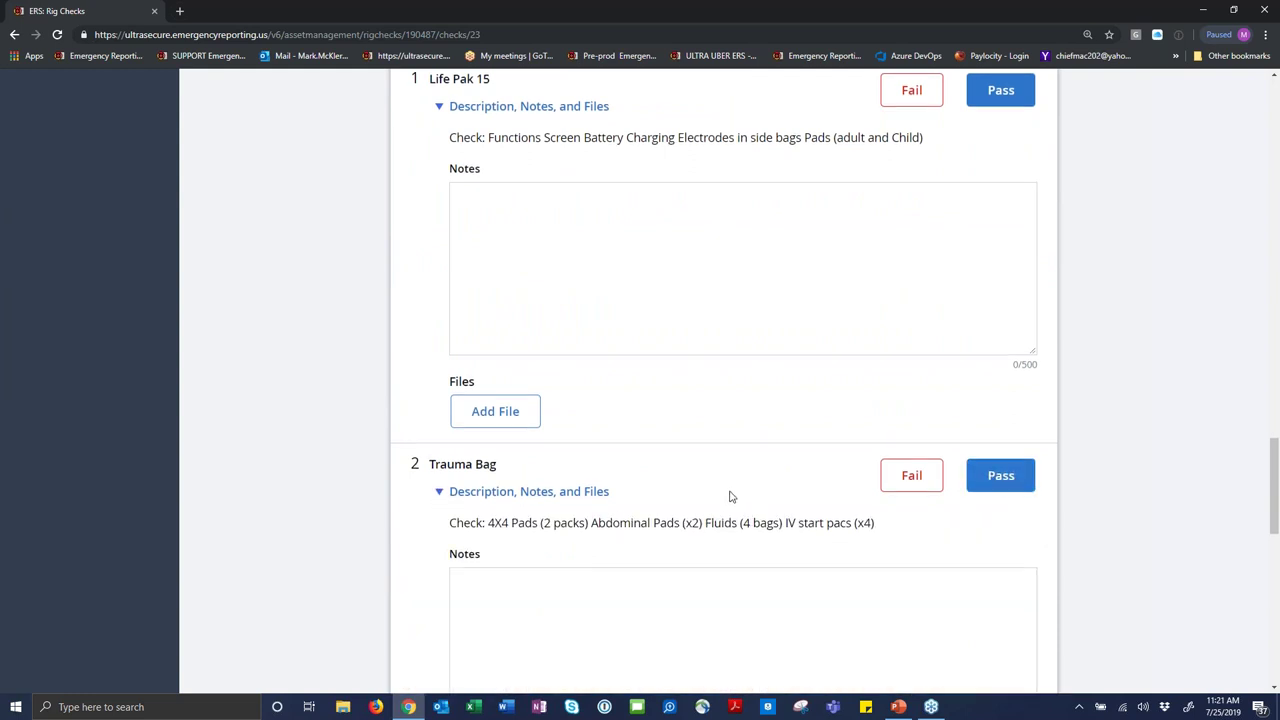
Pass Suction Unit and Airway Bag in the EMS Compartment section, expanding the Airway Bag description.
{"action": "scroll", "coordinate": [730, 497], "scroll_direction": "down", "scroll_amount": 3}
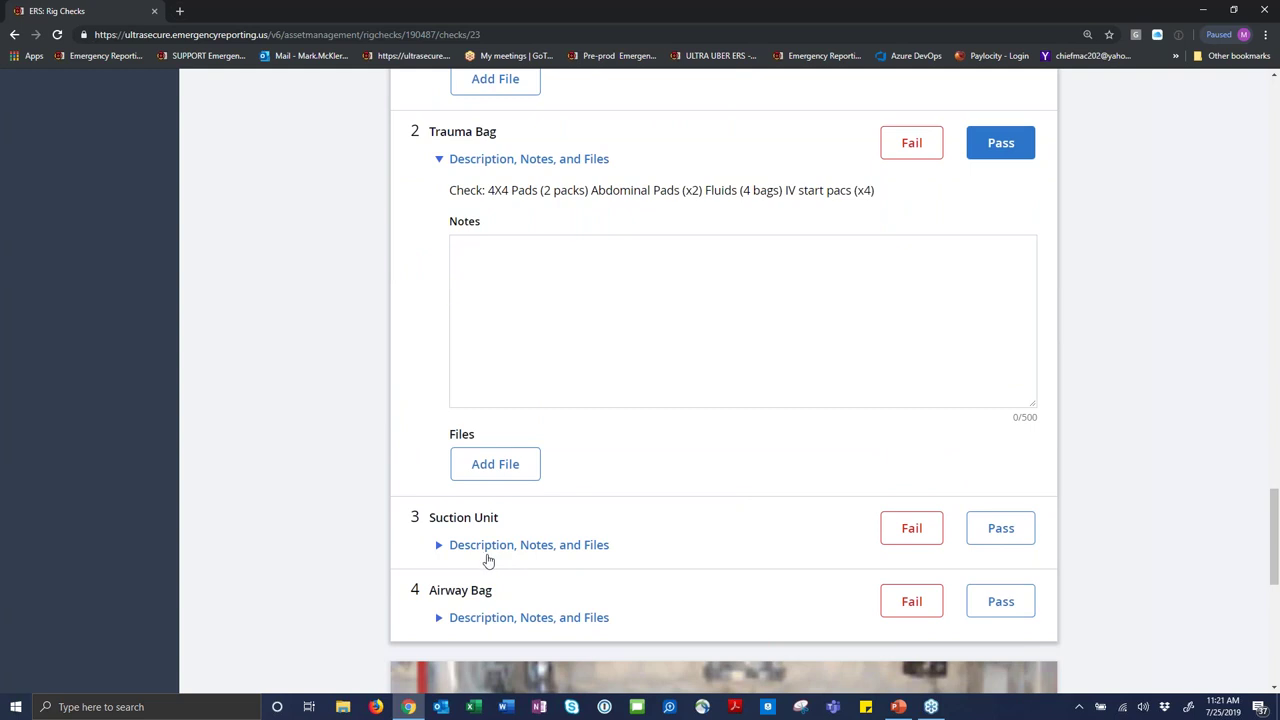
{"action": "left_click", "coordinate": [1001, 528]}
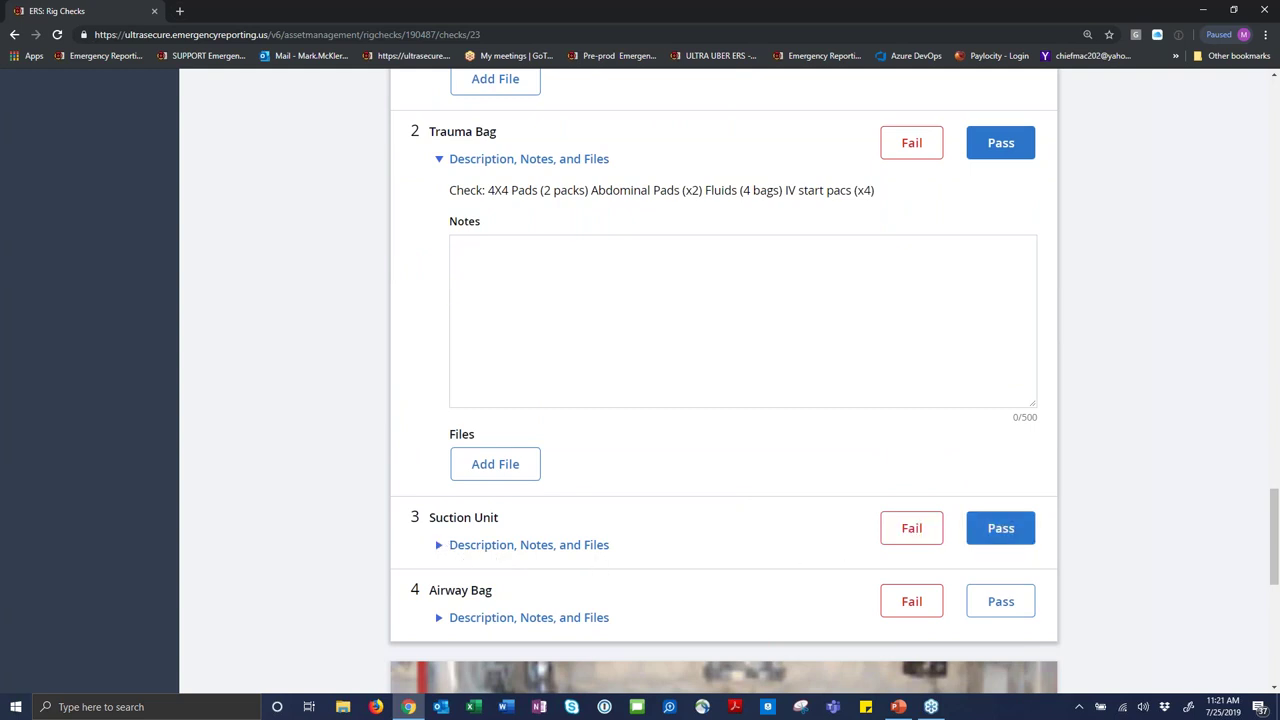
{"action": "left_click", "coordinate": [436, 618]}
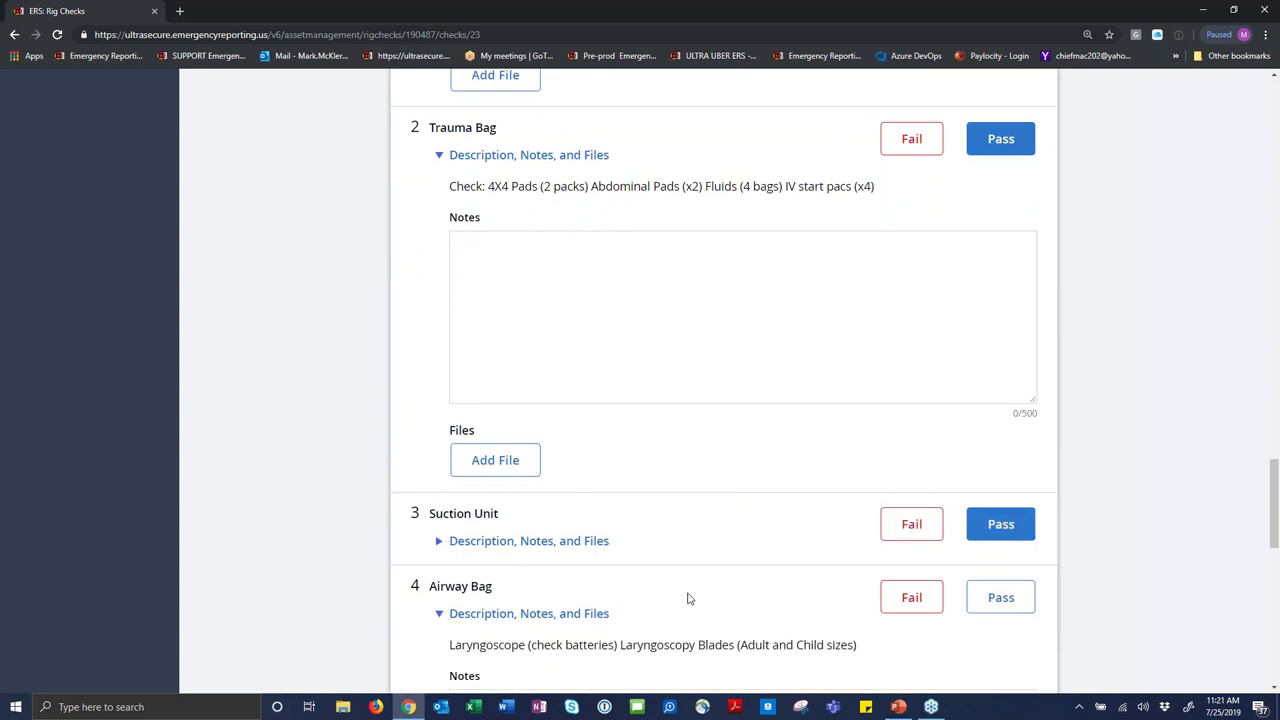
{"action": "scroll", "coordinate": [687, 598], "scroll_direction": "down", "scroll_amount": 2}
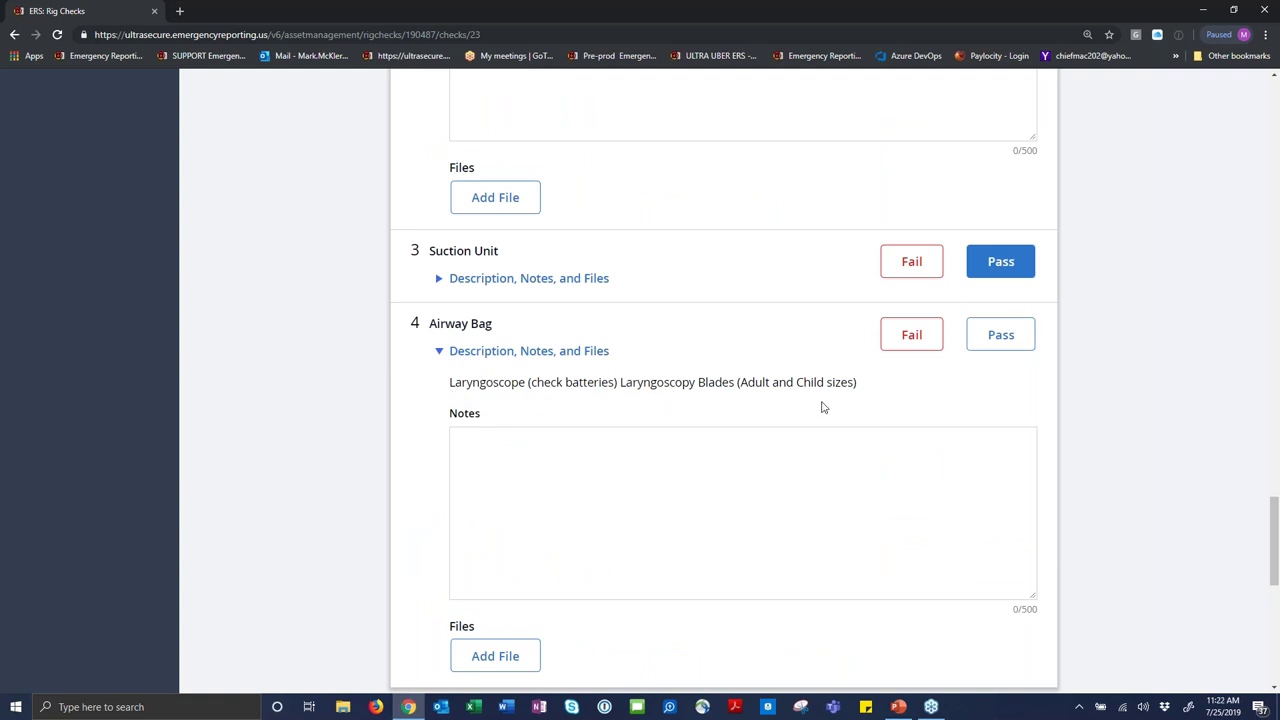
{"action": "left_click", "coordinate": [1018, 340]}
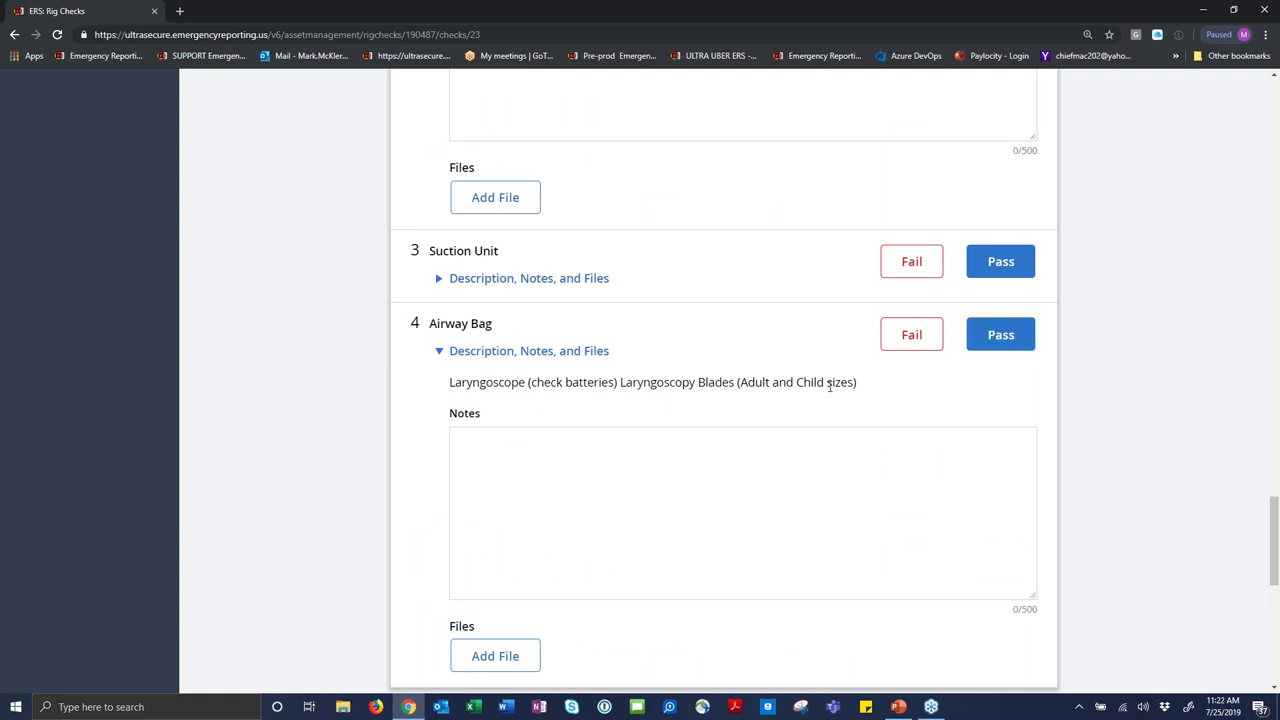
View the Driver's Side Front Compartment photo at full size, then close it and return to the checklist.
{"action": "scroll", "coordinate": [788, 364], "scroll_direction": "down", "scroll_amount": 4}
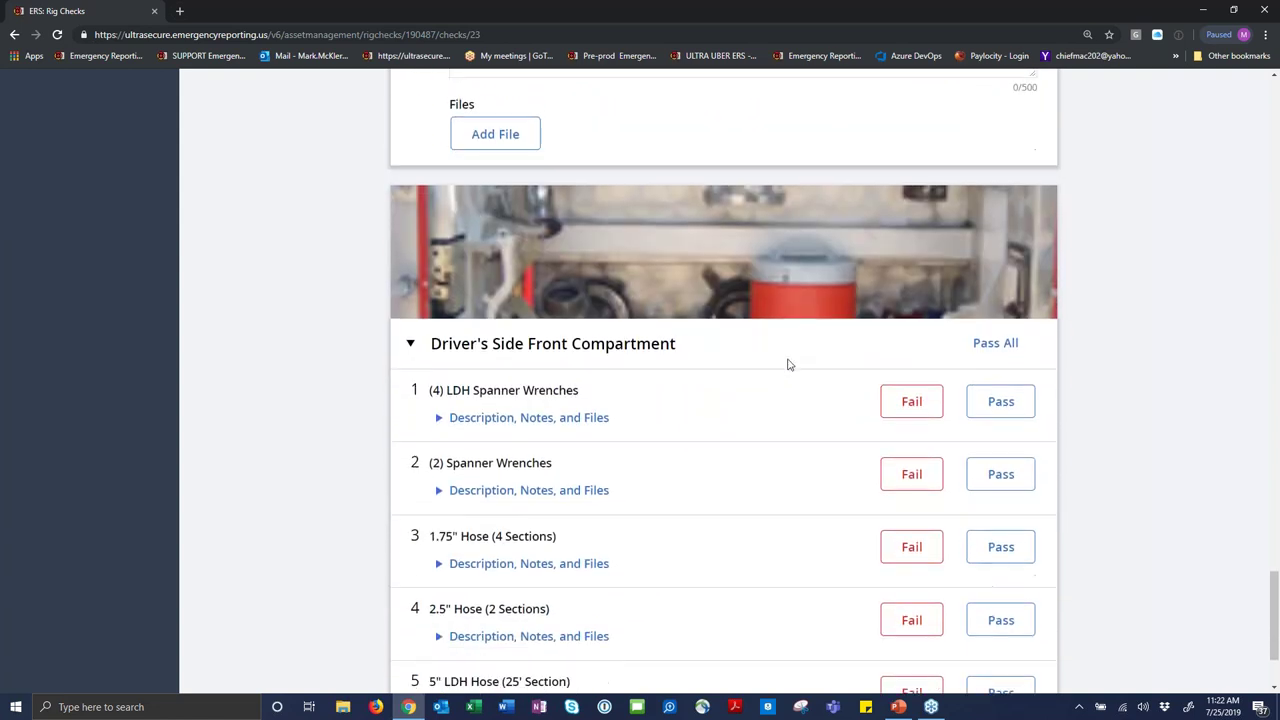
{"action": "scroll", "coordinate": [788, 366], "scroll_direction": "down", "scroll_amount": 2}
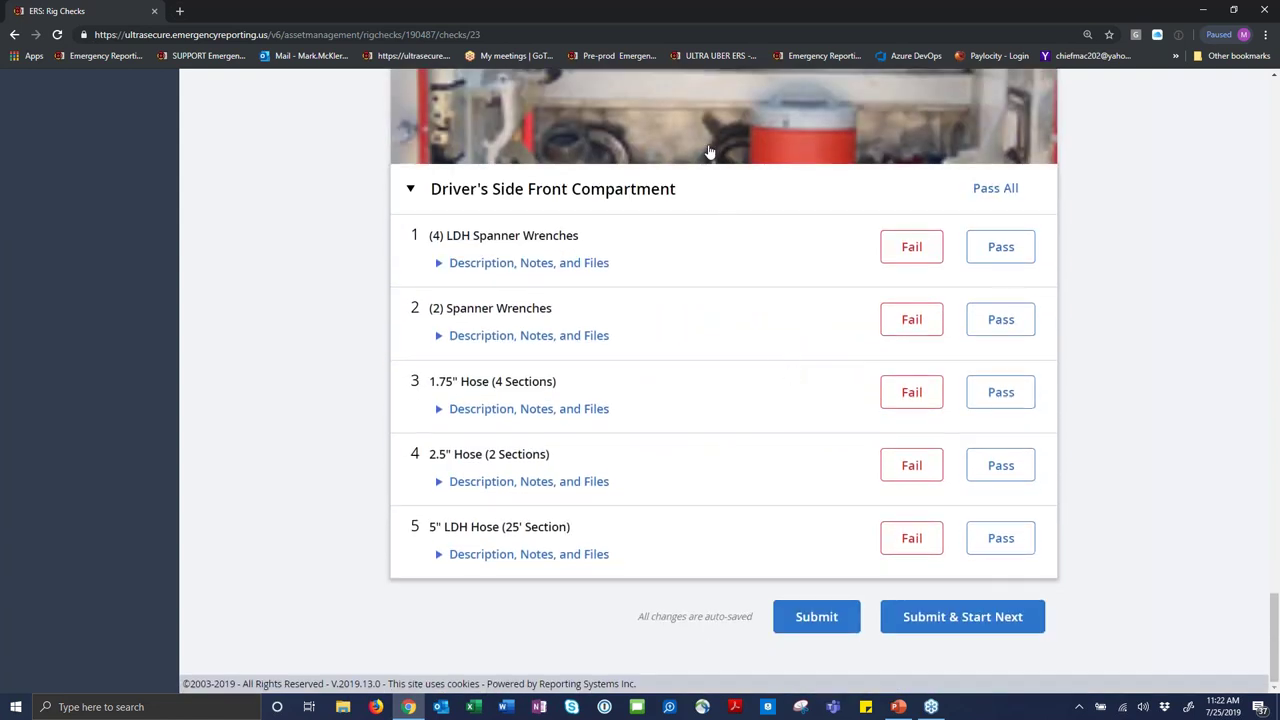
{"action": "scroll", "coordinate": [711, 180], "scroll_direction": "up", "scroll_amount": 1}
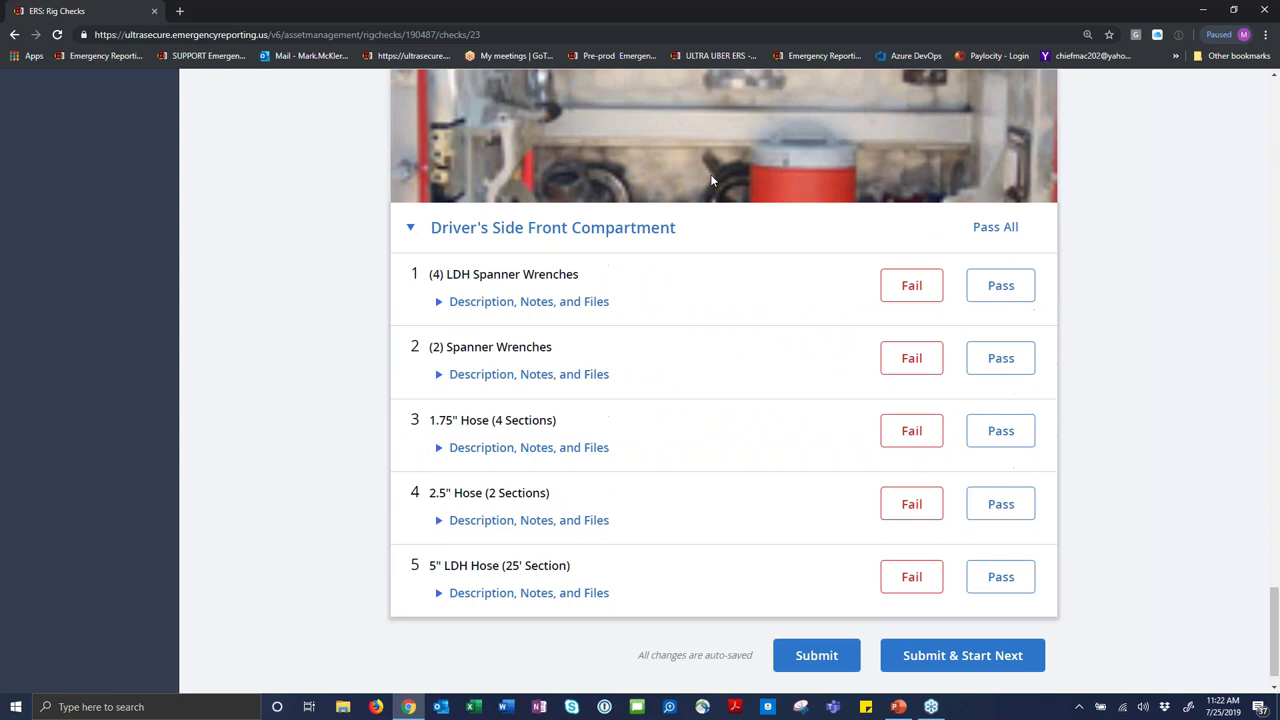
{"action": "scroll", "coordinate": [711, 180], "scroll_direction": "up", "scroll_amount": 2}
{"action": "left_click", "coordinate": [701, 323]}
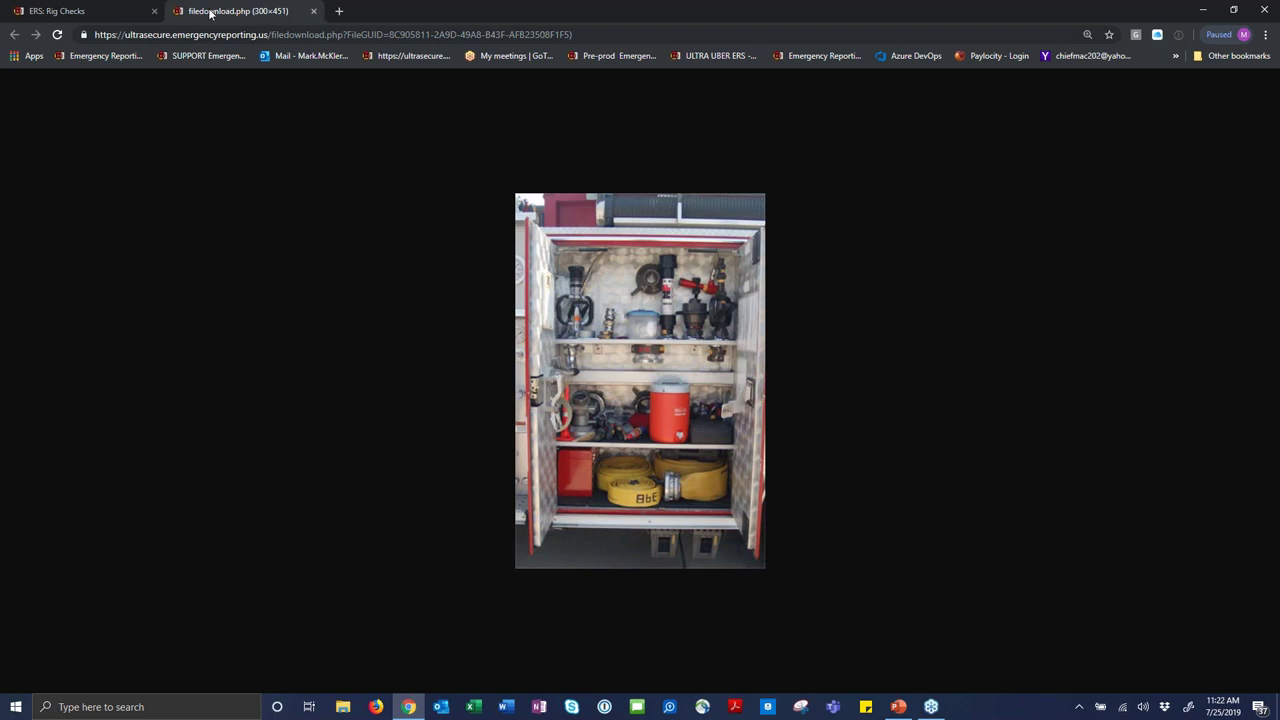
{"action": "left_click", "coordinate": [124, 10]}
{"action": "left_click", "coordinate": [313, 10]}
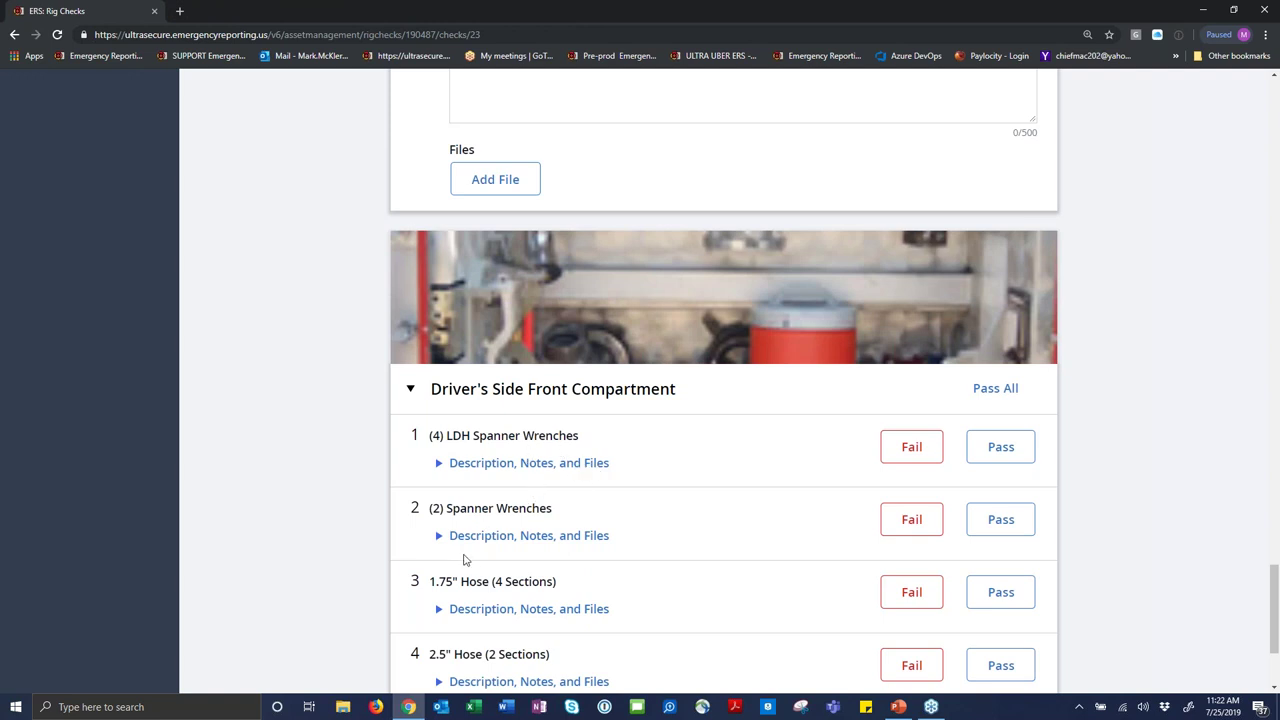
Pass all questions under Driver's Side Front Compartment at once.
{"action": "scroll", "coordinate": [689, 583], "scroll_direction": "down", "scroll_amount": 3}
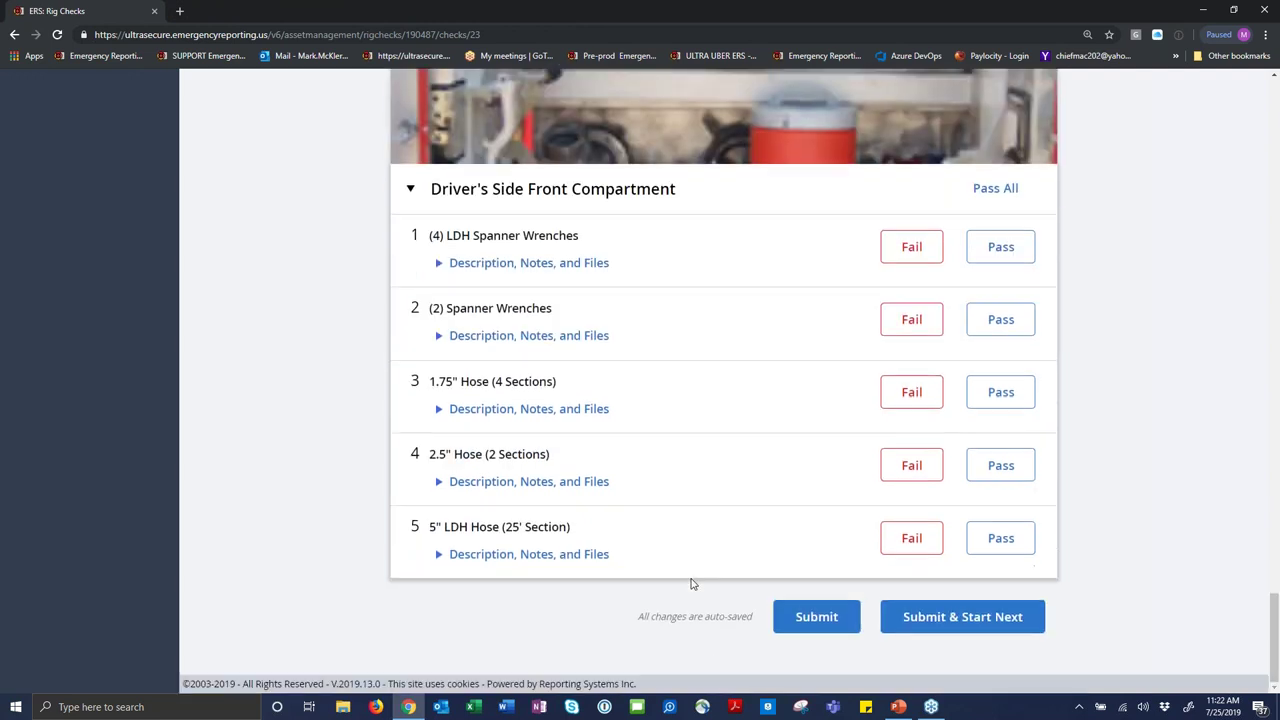
{"action": "scroll", "coordinate": [1003, 524], "scroll_direction": "up", "scroll_amount": 5}
{"action": "left_click", "coordinate": [1003, 524]}
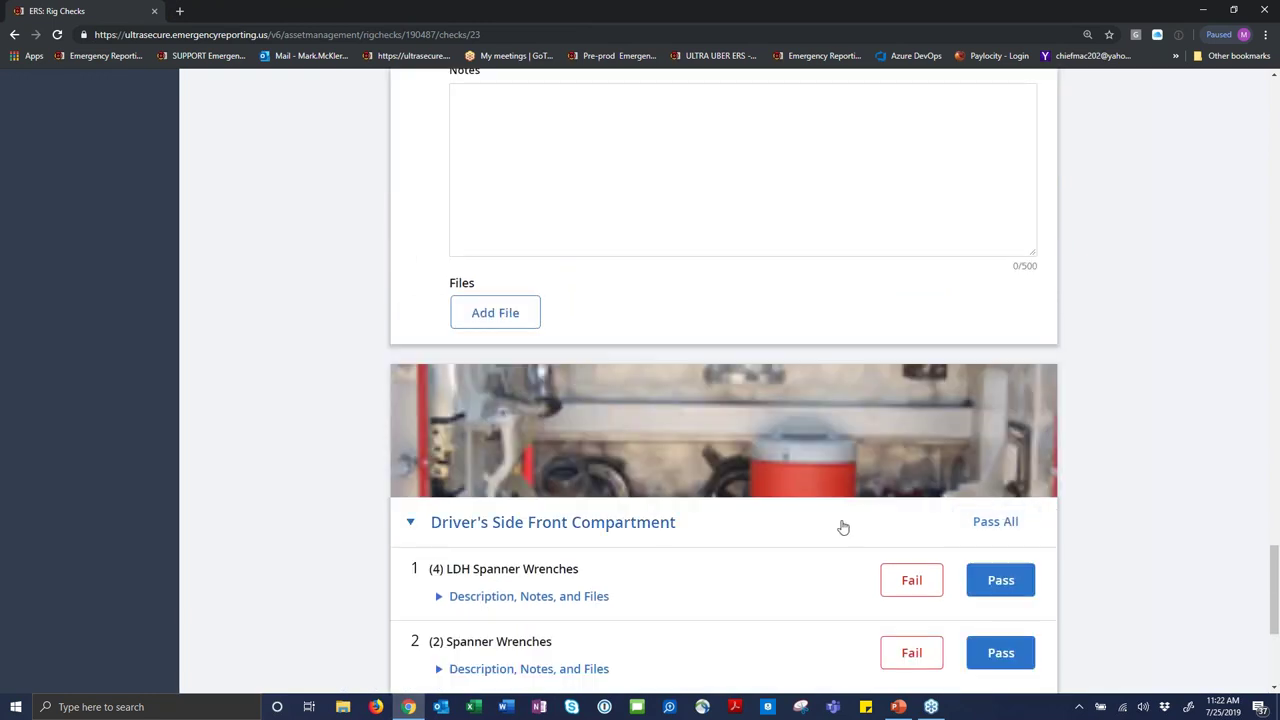
{"action": "scroll", "coordinate": [843, 526], "scroll_direction": "down", "scroll_amount": 3}
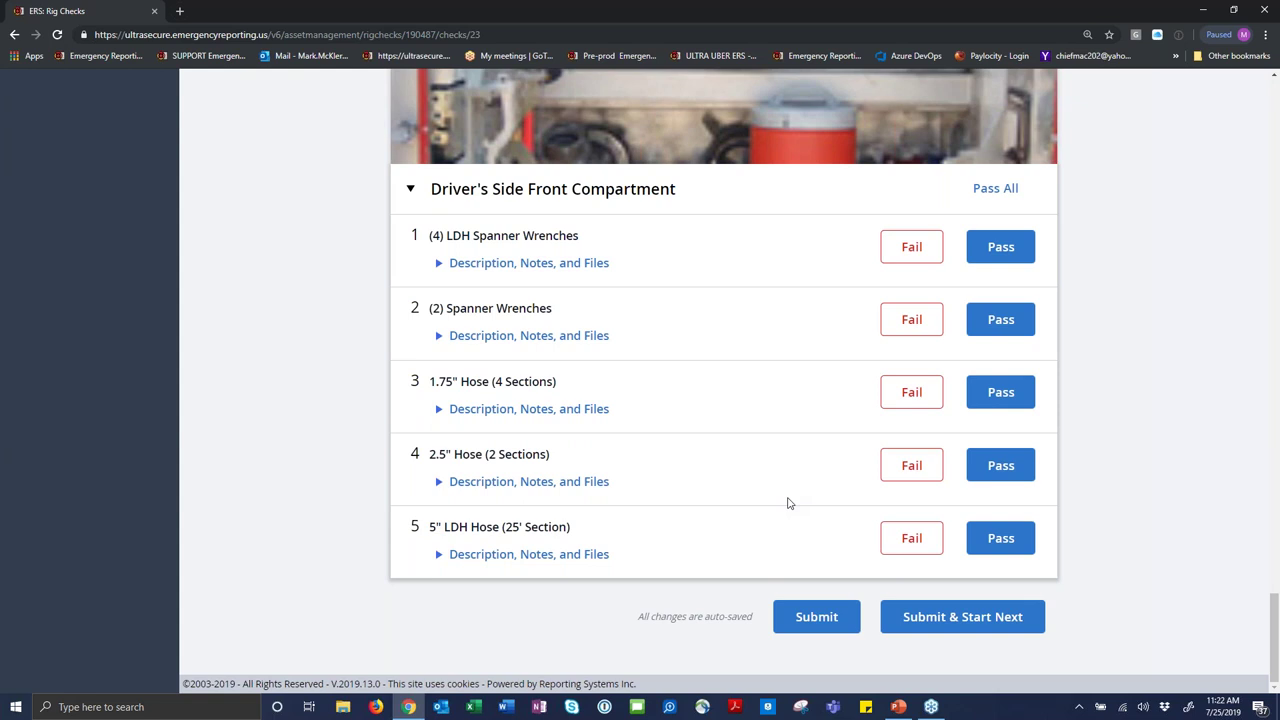
View both EMS Compartment photos, the compartment shelves and the Life Pak monitor, at full size and close them.
{"action": "scroll", "coordinate": [758, 428], "scroll_direction": "up", "scroll_amount": 4}
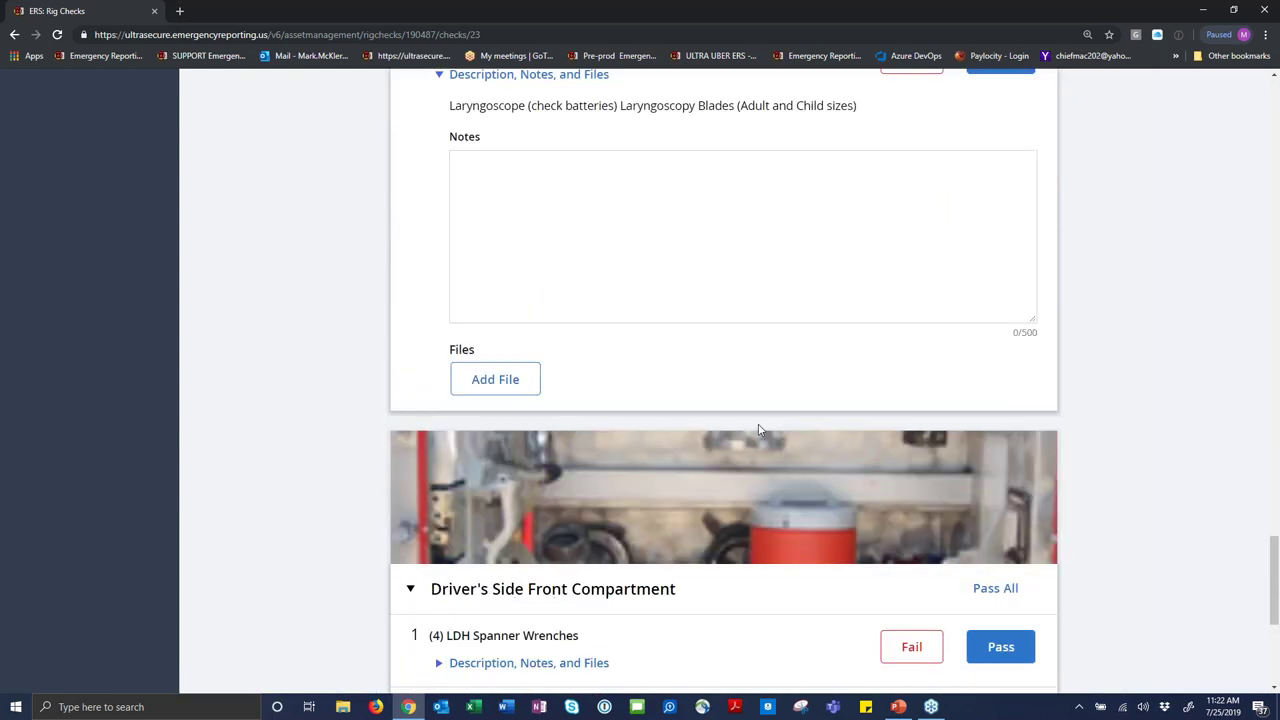
{"action": "scroll", "coordinate": [758, 430], "scroll_direction": "up", "scroll_amount": 11}
{"action": "scroll", "coordinate": [758, 430], "scroll_direction": "up", "scroll_amount": 2}
{"action": "left_click", "coordinate": [548, 420]}
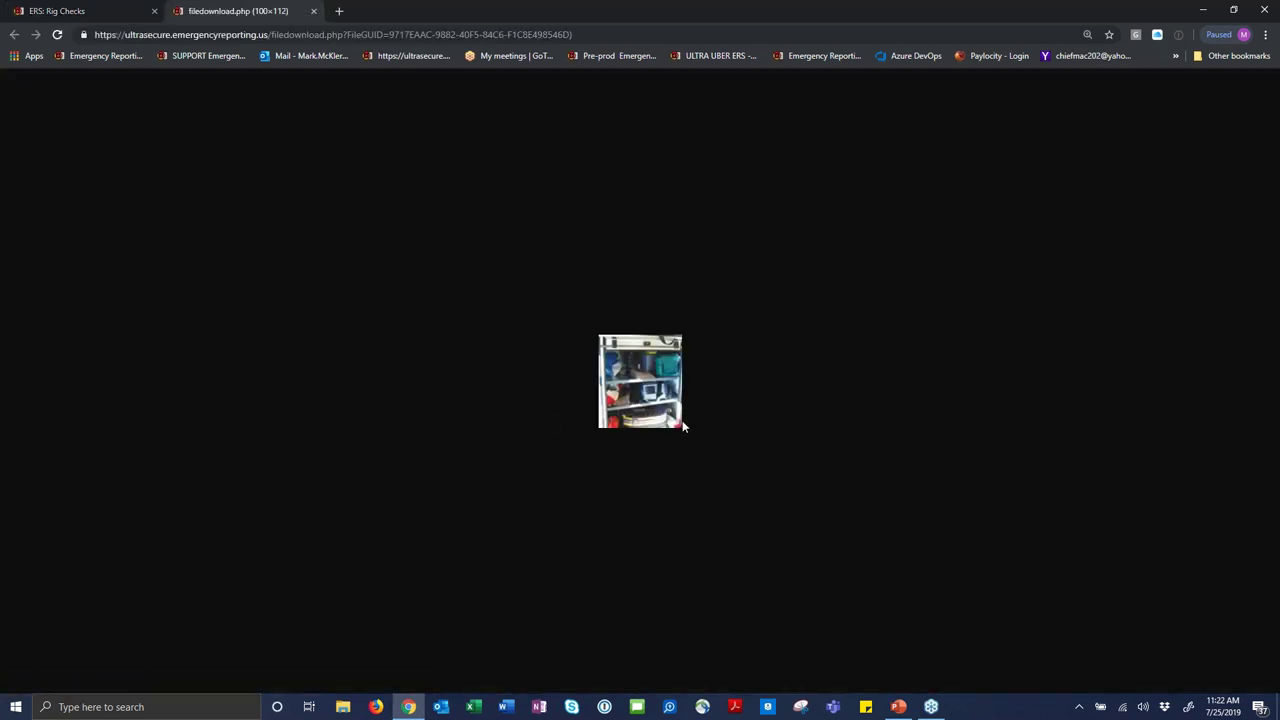
{"action": "left_click", "coordinate": [58, 14]}
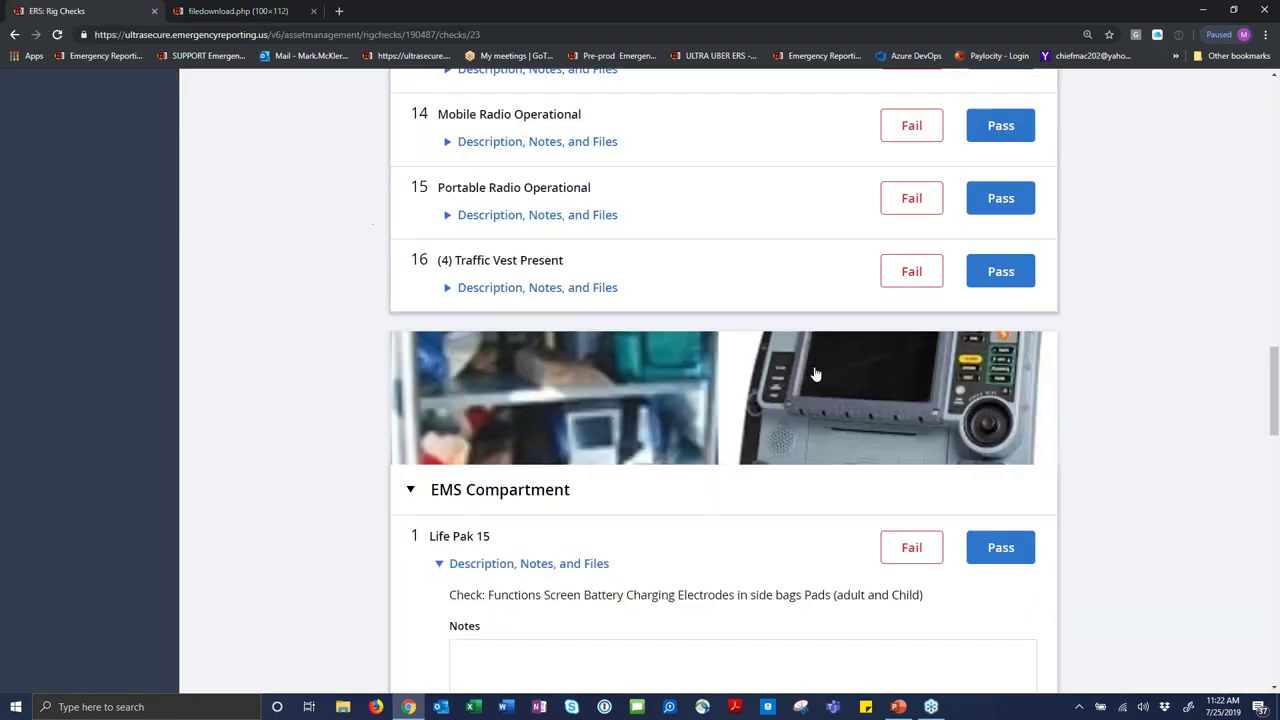
{"action": "left_click", "coordinate": [891, 410]}
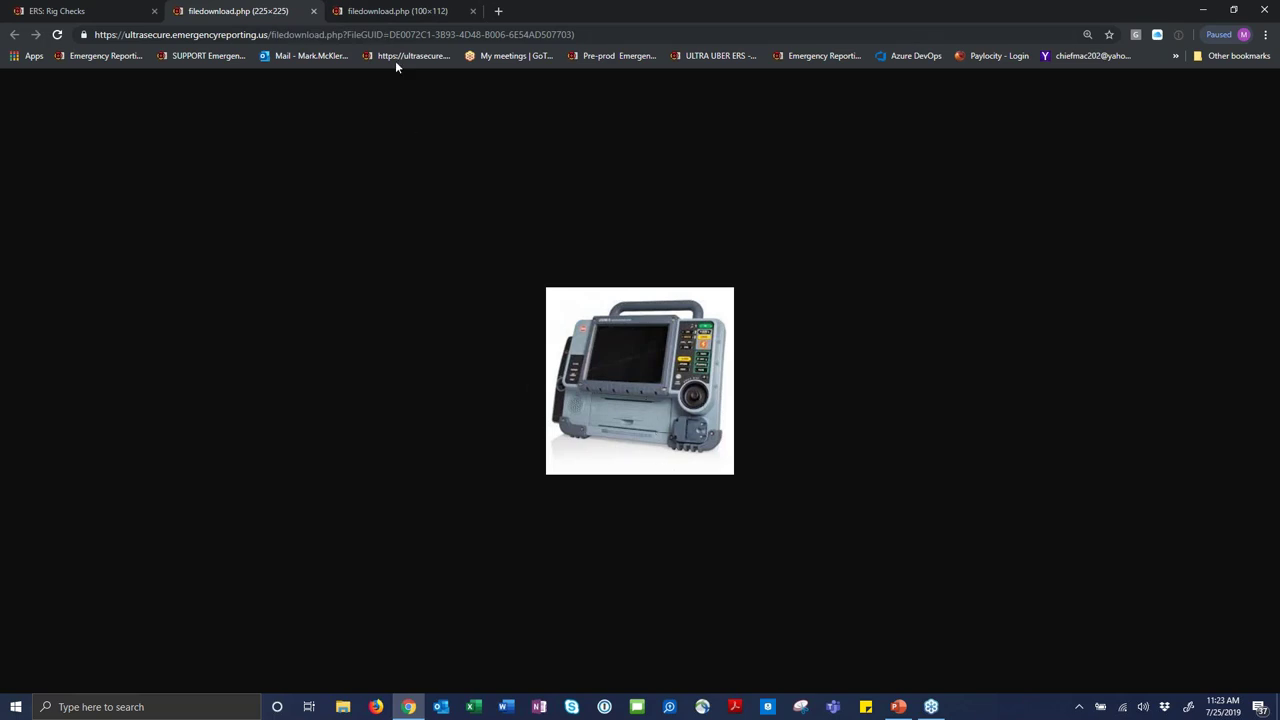
{"action": "left_click", "coordinate": [474, 11]}
{"action": "left_click", "coordinate": [313, 11]}
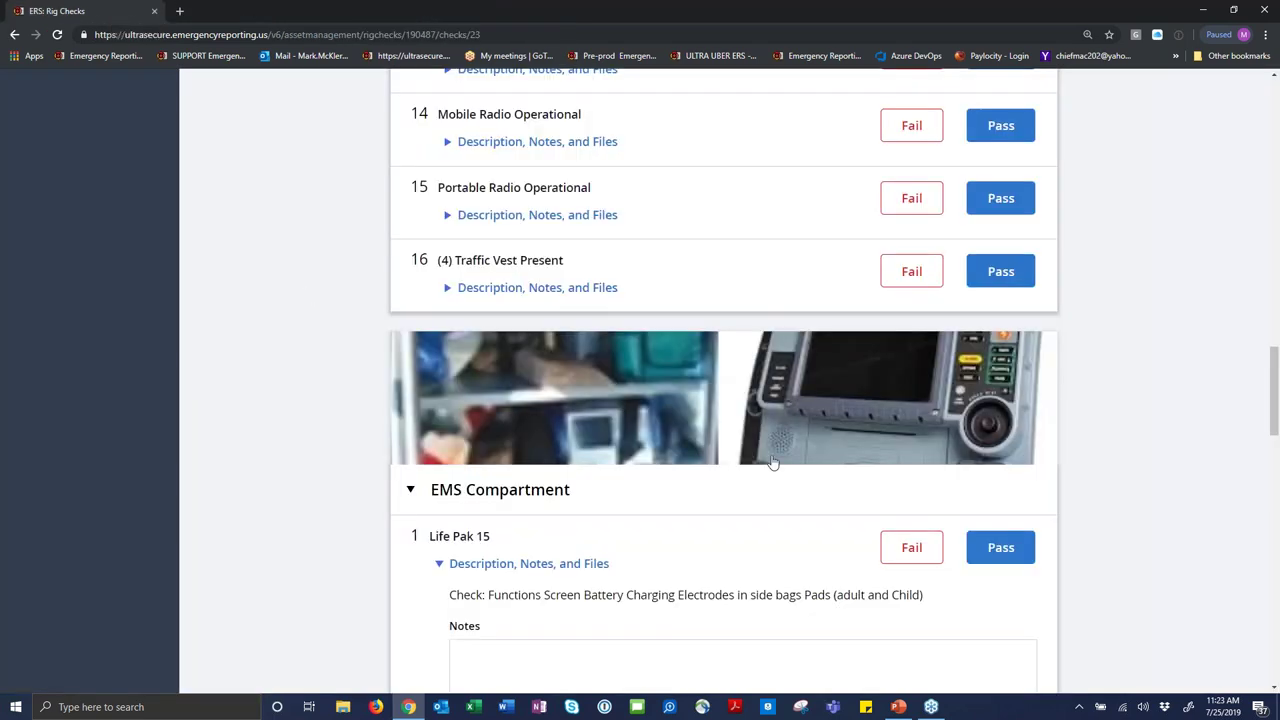
Submit the completed Daily Apparatus Check for 1251 without starting the next check.
{"action": "scroll", "coordinate": [771, 461], "scroll_direction": "down", "scroll_amount": 2}
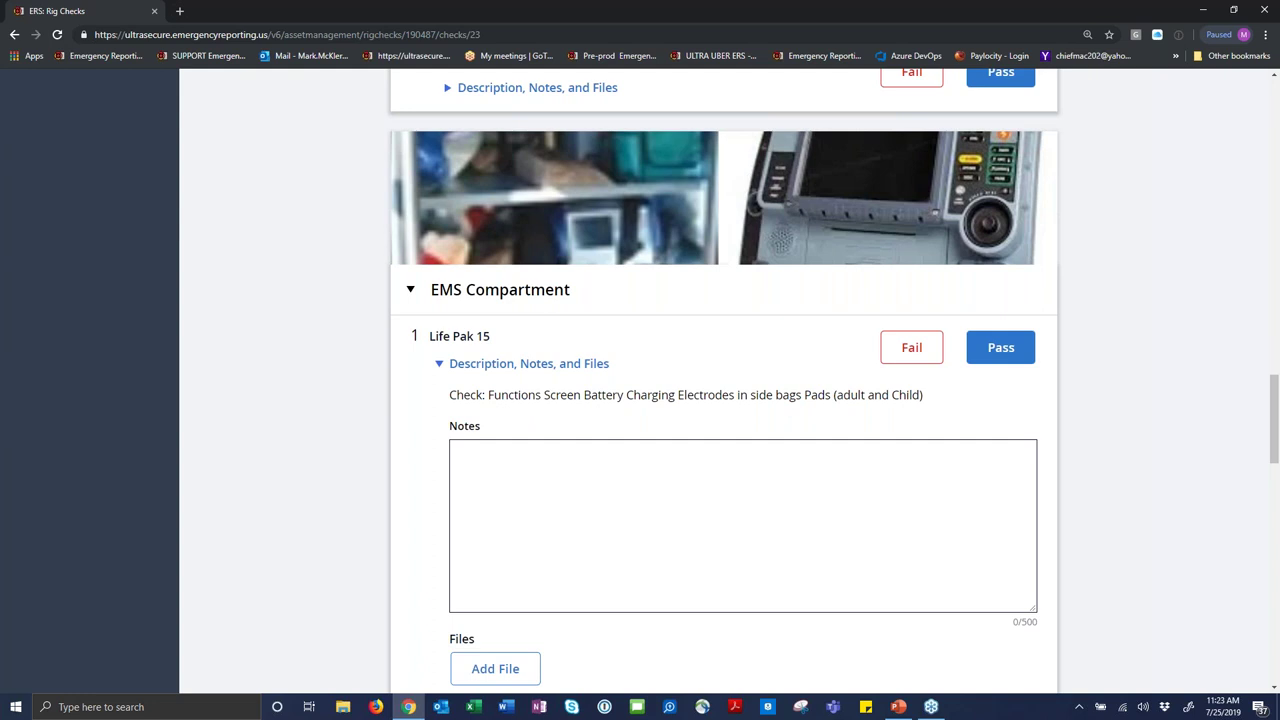
{"action": "scroll", "coordinate": [768, 460], "scroll_direction": "down", "scroll_amount": 1}
{"action": "scroll", "coordinate": [767, 460], "scroll_direction": "down", "scroll_amount": 4}
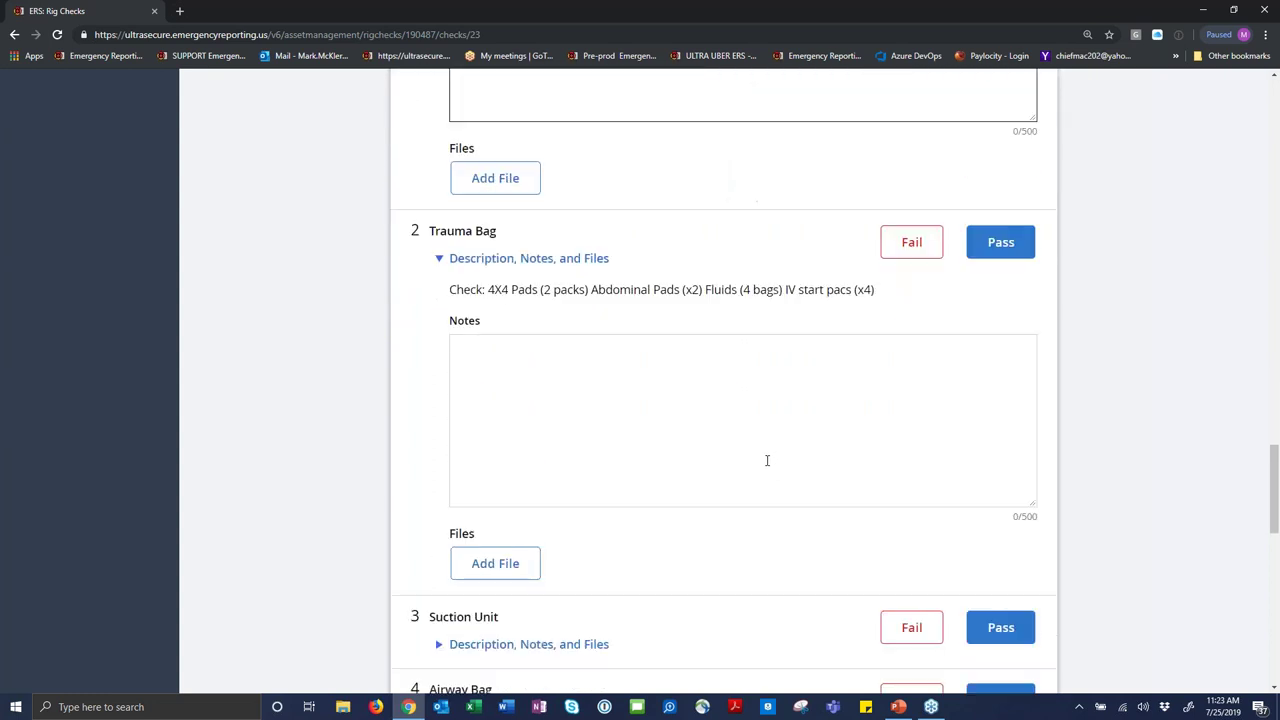
{"action": "scroll", "coordinate": [767, 460], "scroll_direction": "down", "scroll_amount": 4}
{"action": "scroll", "coordinate": [767, 460], "scroll_direction": "down", "scroll_amount": 6}
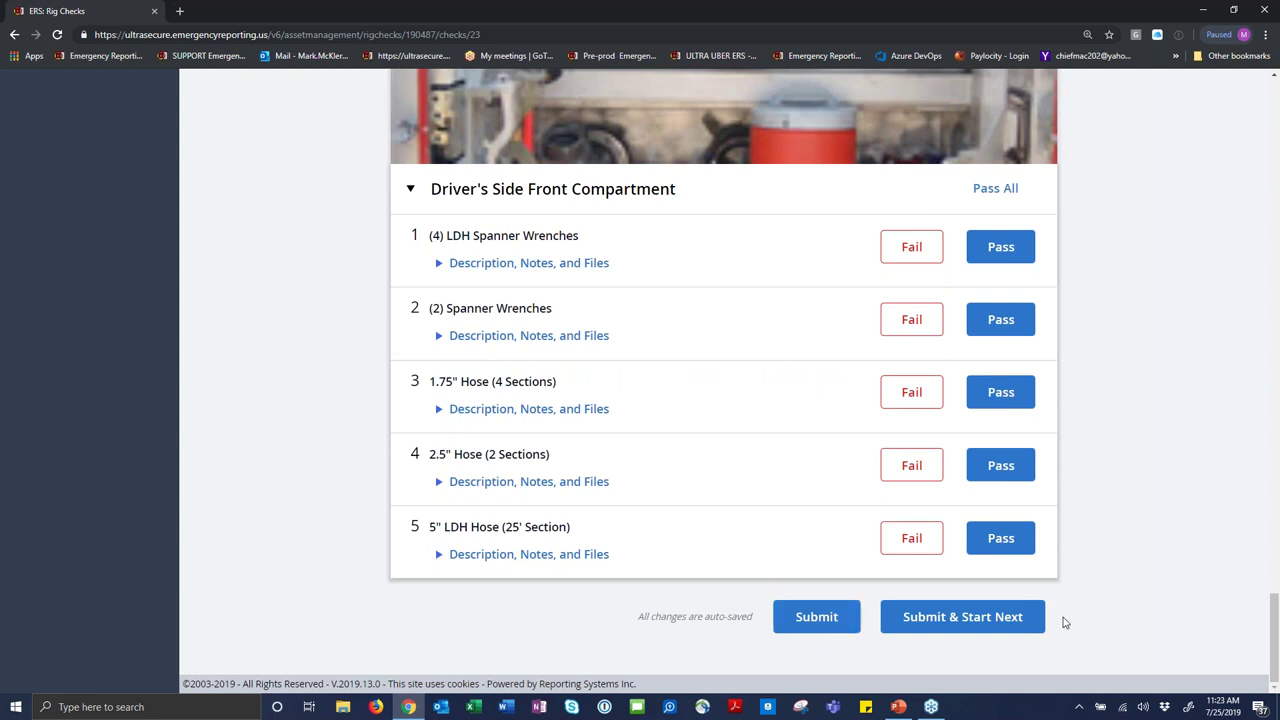
{"action": "left_click", "coordinate": [816, 617]}
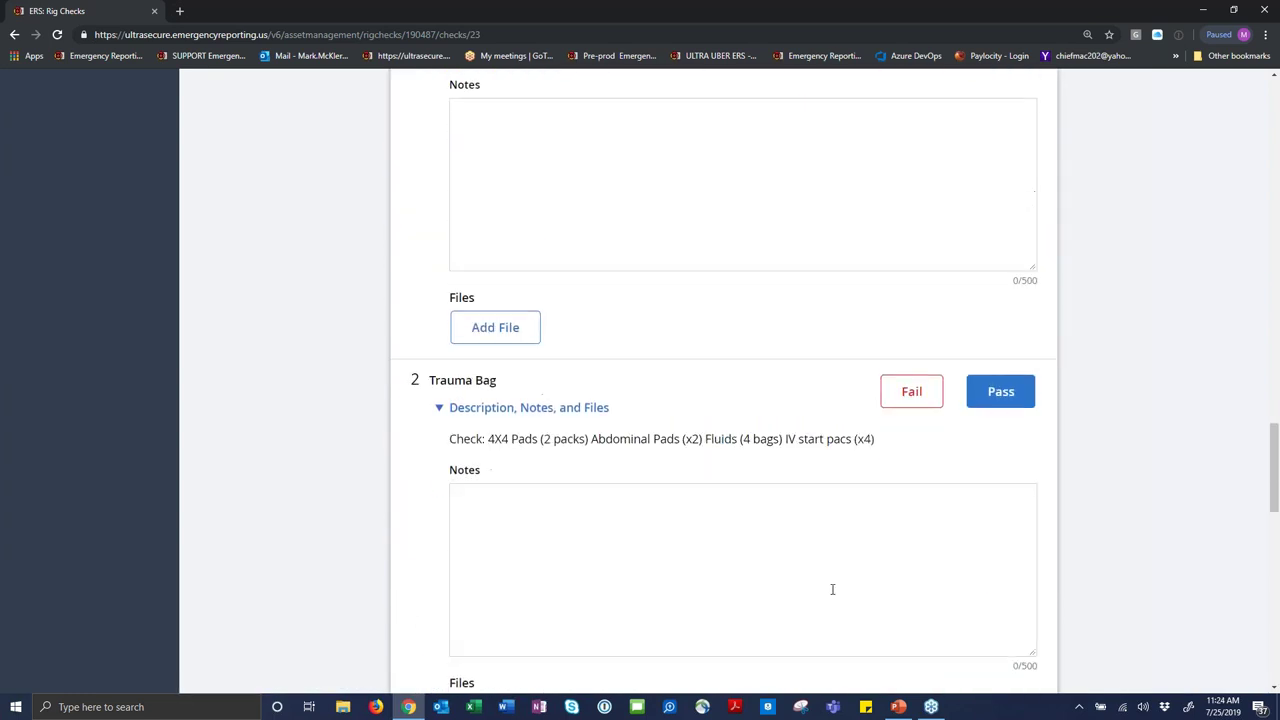
{"action": "scroll", "coordinate": [672, 395], "scroll_direction": "down", "scroll_amount": 6}
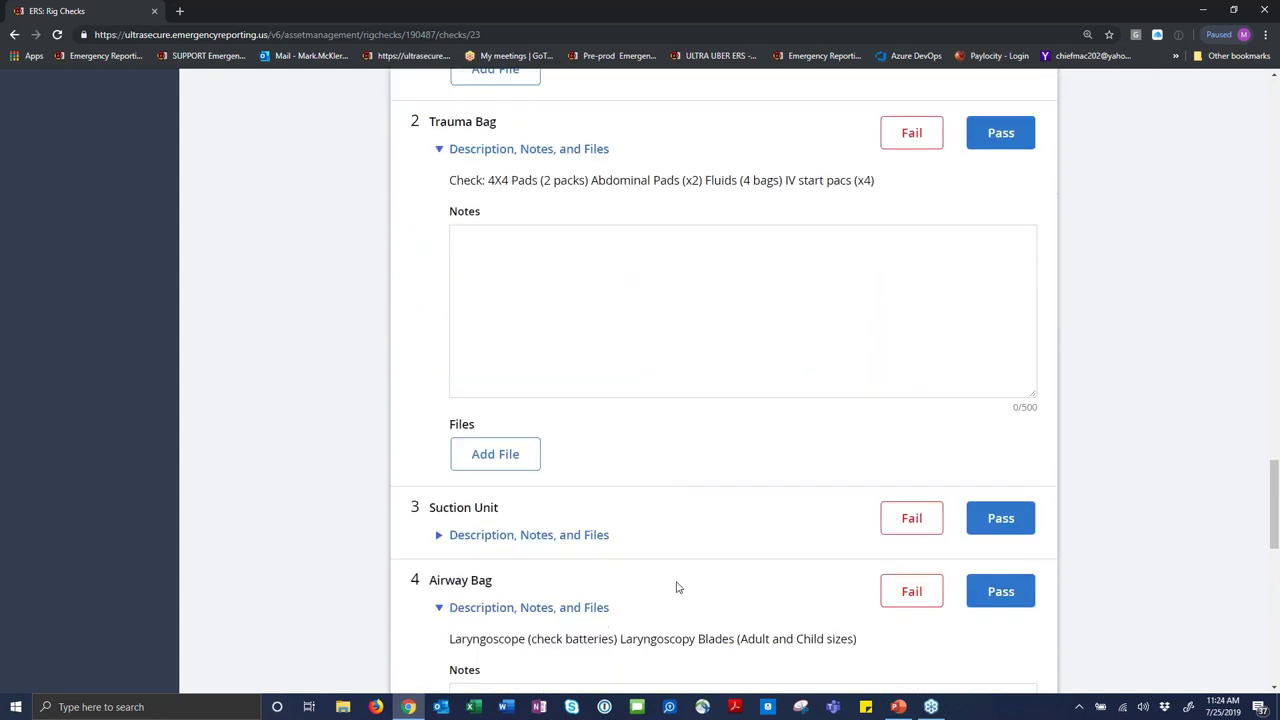
{"action": "scroll", "coordinate": [757, 534], "scroll_direction": "down", "scroll_amount": 3}
{"action": "scroll", "coordinate": [435, 662], "scroll_direction": "down", "scroll_amount": 5}
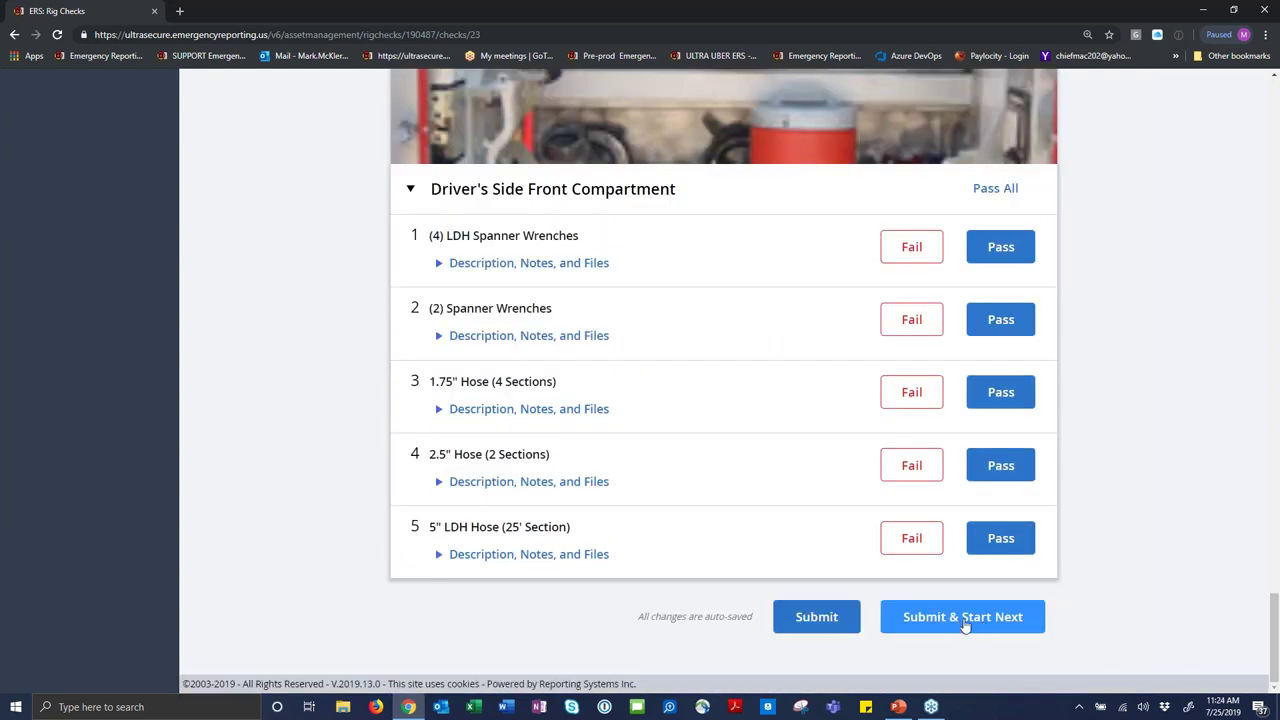
{"action": "left_click", "coordinate": [817, 622]}
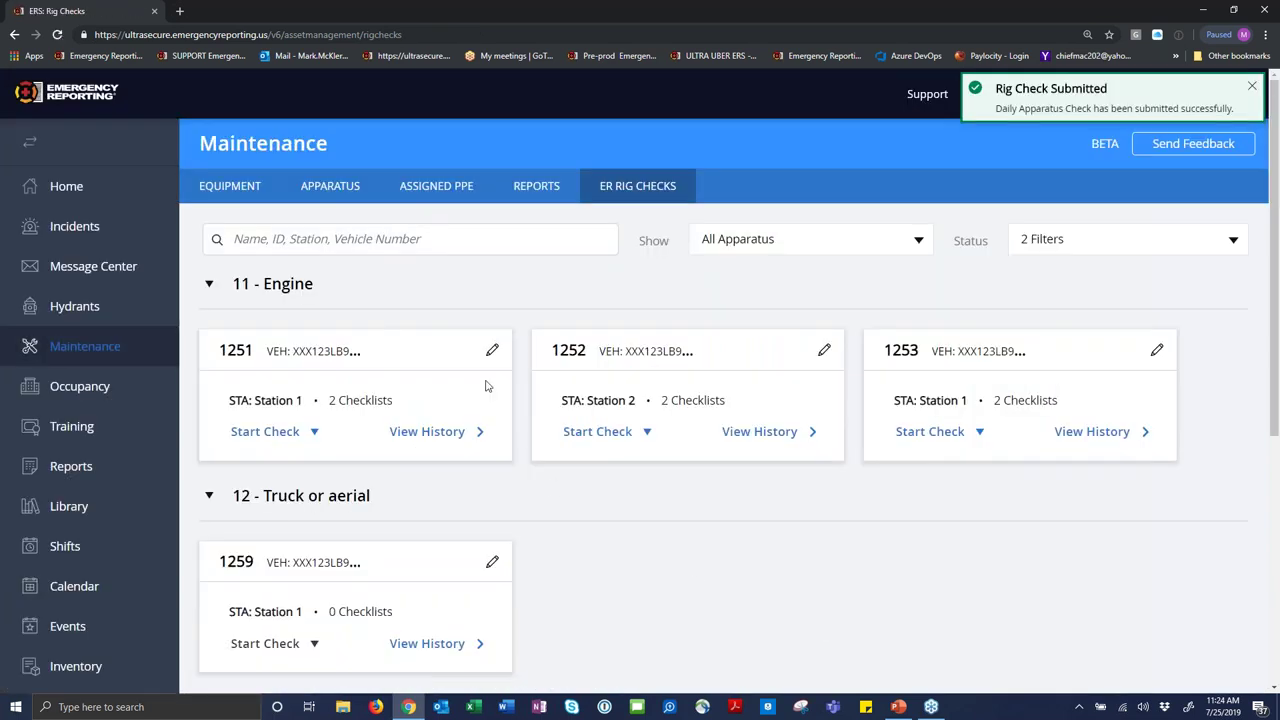
Open the maintenance history of 1251 and review its Daily Apparatus Check record down to the notes, closing the record without saving.
{"action": "left_click", "coordinate": [490, 350]}
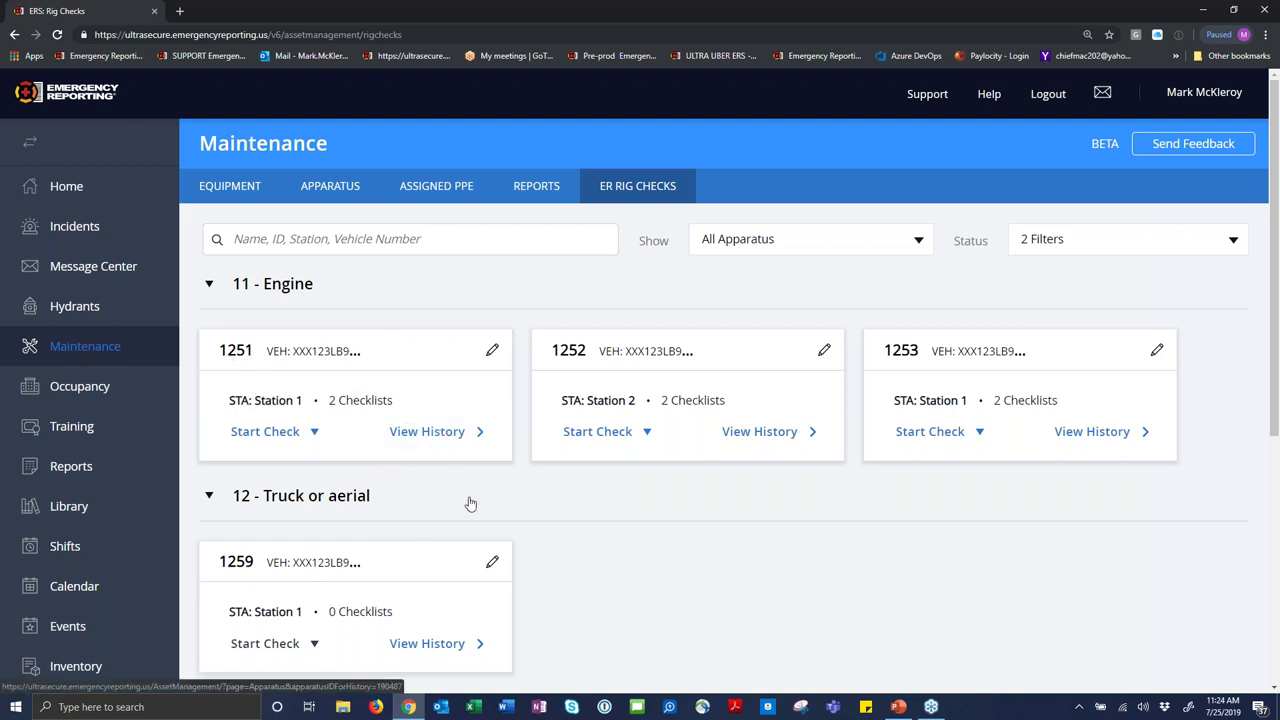
{"action": "left_click", "coordinate": [452, 434]}
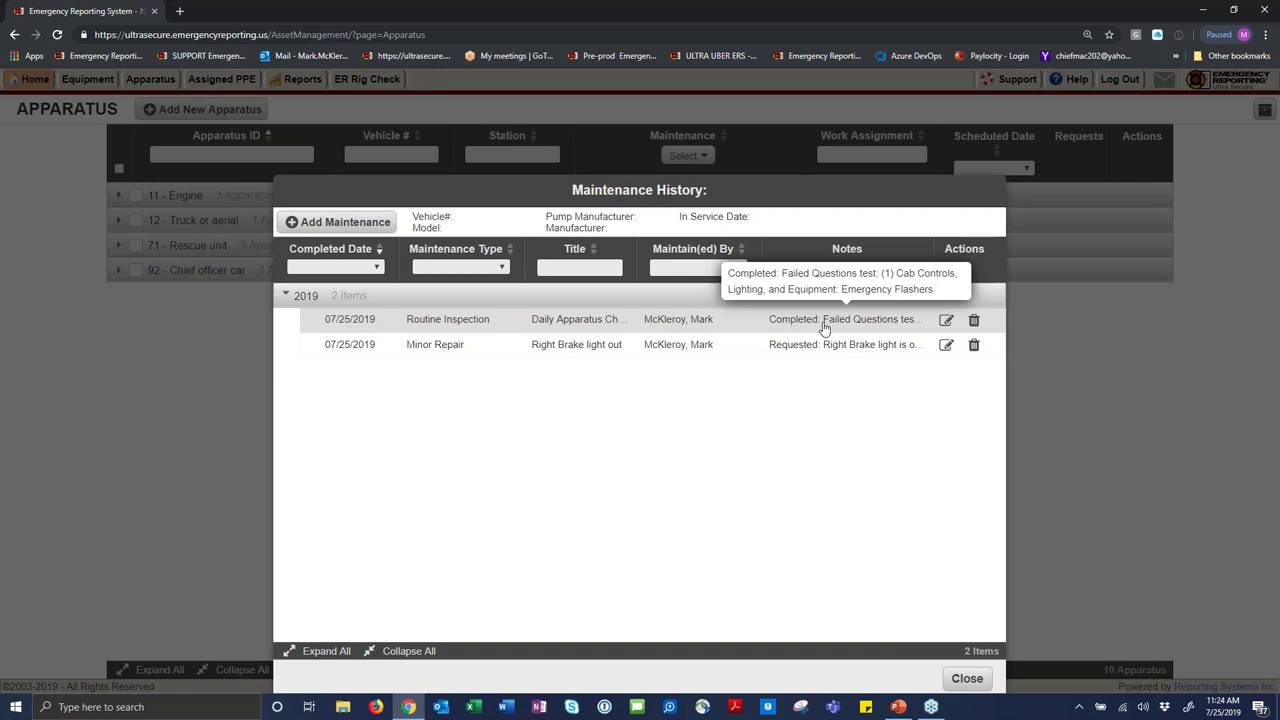
{"action": "left_click", "coordinate": [945, 320]}
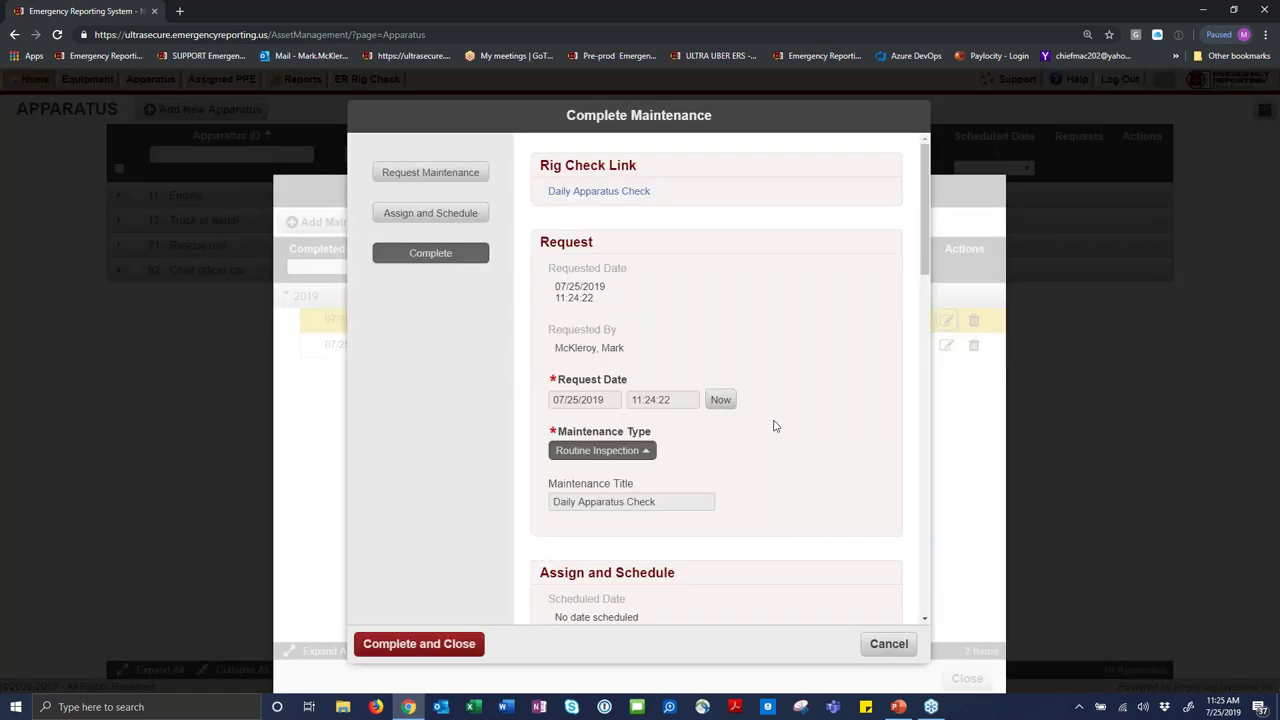
{"action": "scroll", "coordinate": [791, 428], "scroll_direction": "down", "scroll_amount": 3}
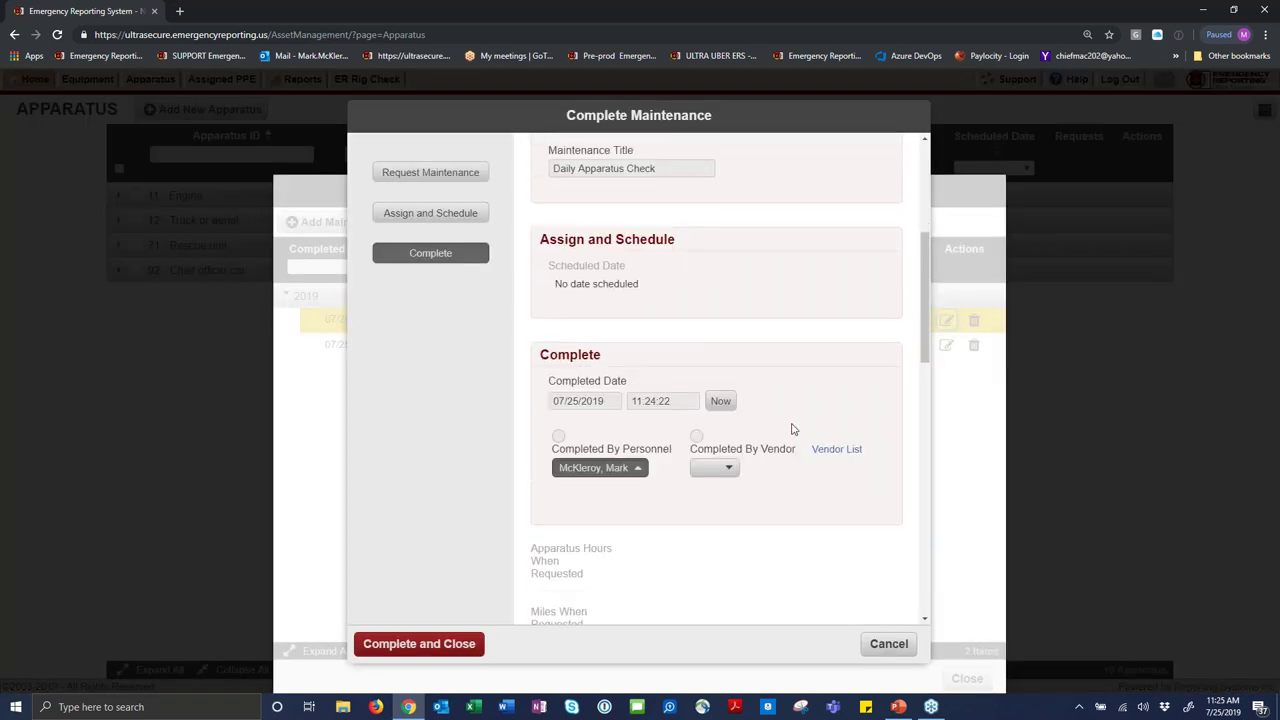
{"action": "scroll", "coordinate": [791, 428], "scroll_direction": "up", "scroll_amount": 3}
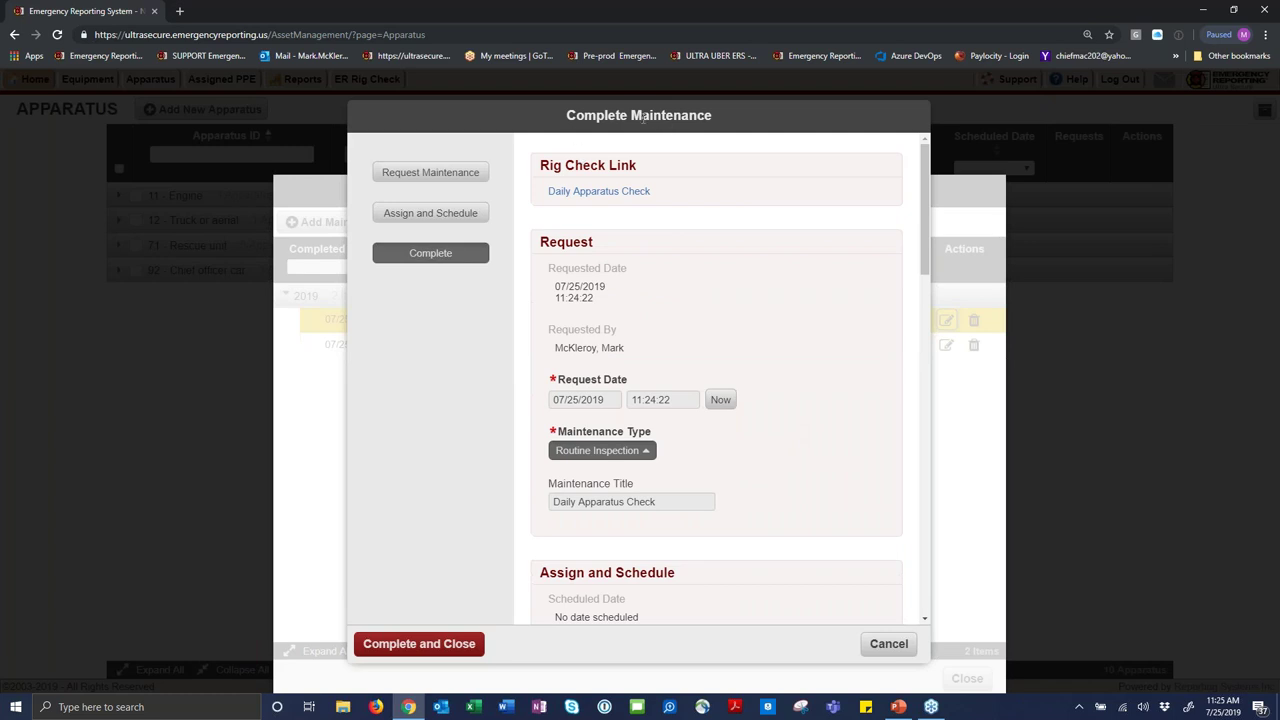
{"action": "scroll", "coordinate": [820, 409], "scroll_direction": "down", "scroll_amount": 3}
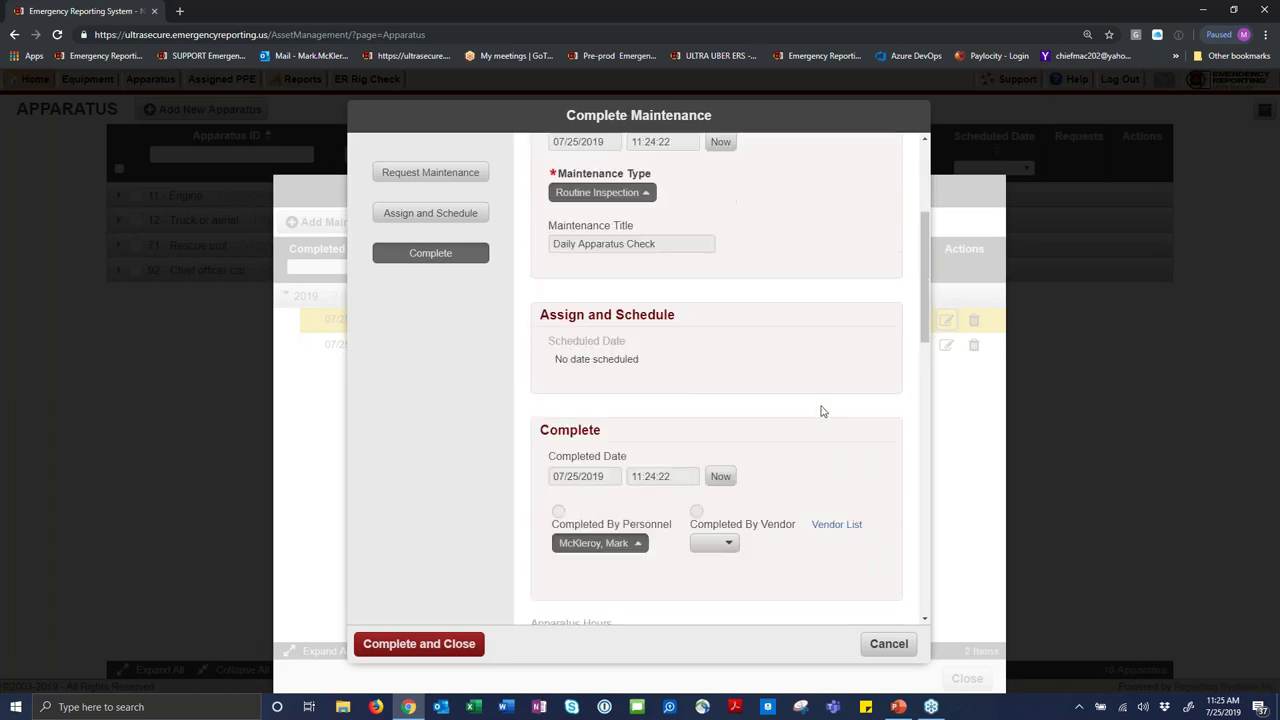
{"action": "scroll", "coordinate": [822, 411], "scroll_direction": "down", "scroll_amount": 10}
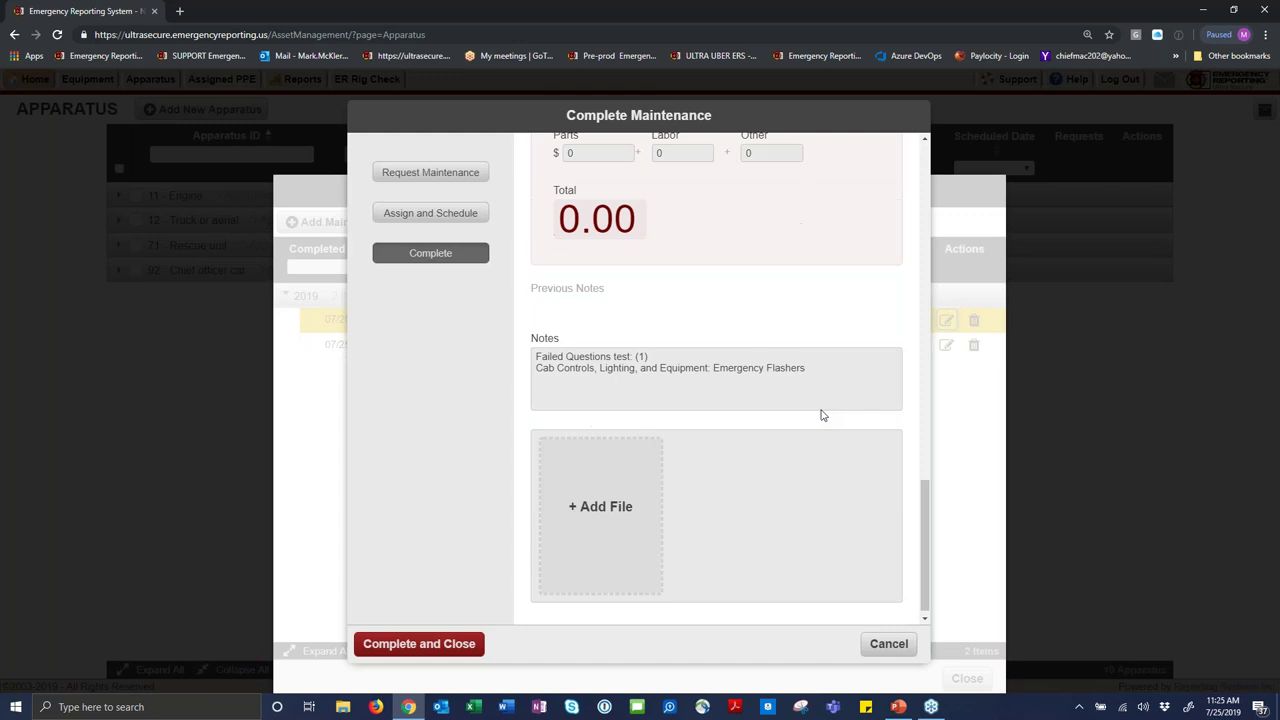
{"action": "scroll", "coordinate": [787, 466], "scroll_direction": "down", "scroll_amount": 1}
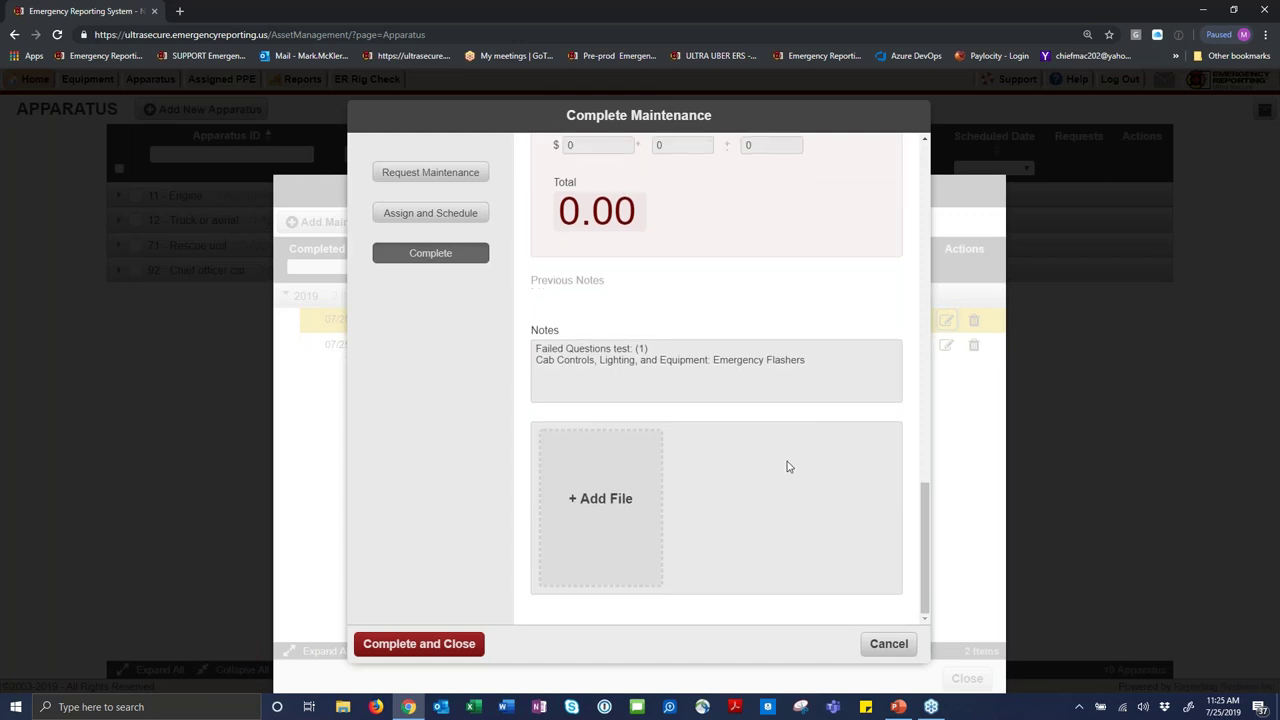
{"action": "scroll", "coordinate": [787, 466], "scroll_direction": "up", "scroll_amount": 10}
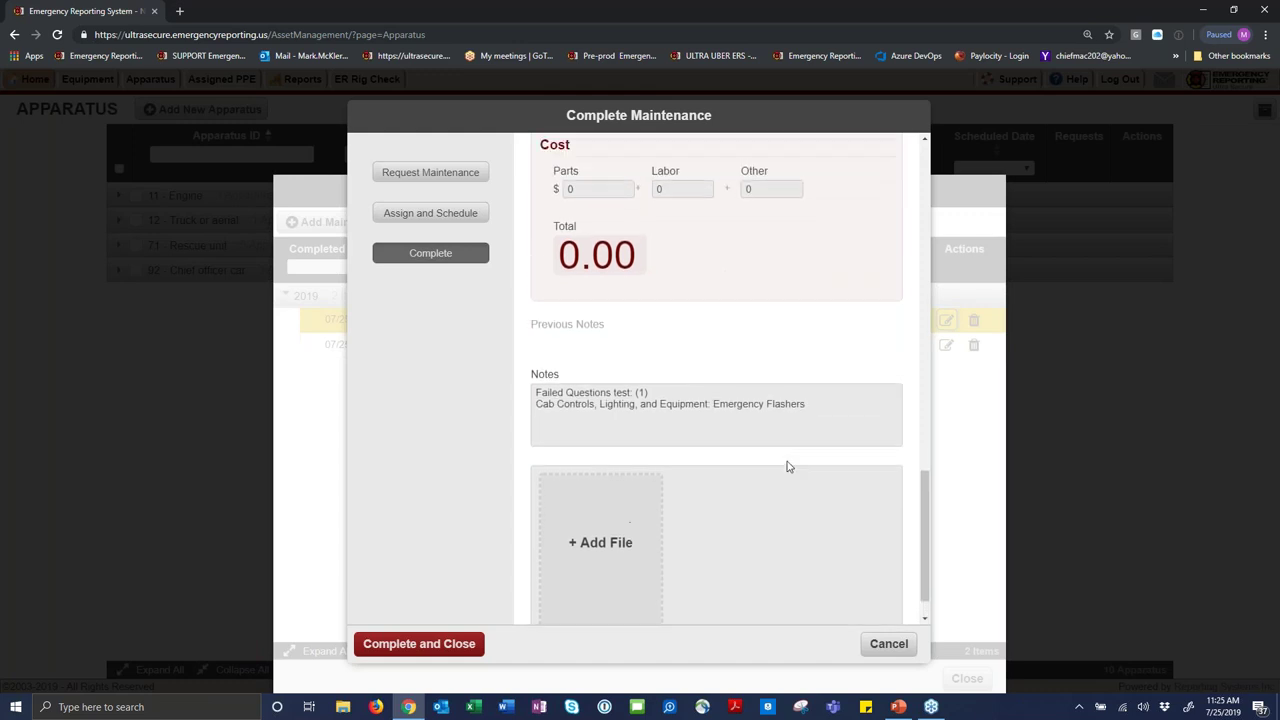
{"action": "scroll", "coordinate": [787, 466], "scroll_direction": "up", "scroll_amount": 2}
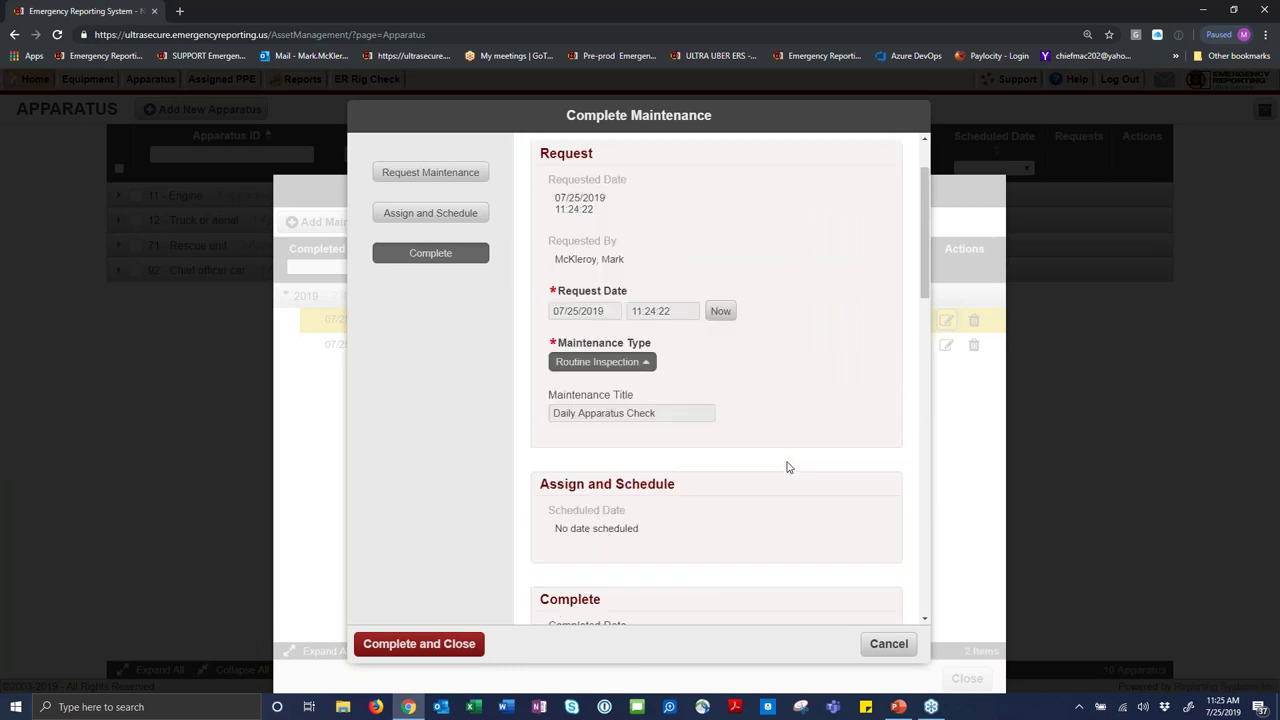
{"action": "left_click", "coordinate": [885, 650]}
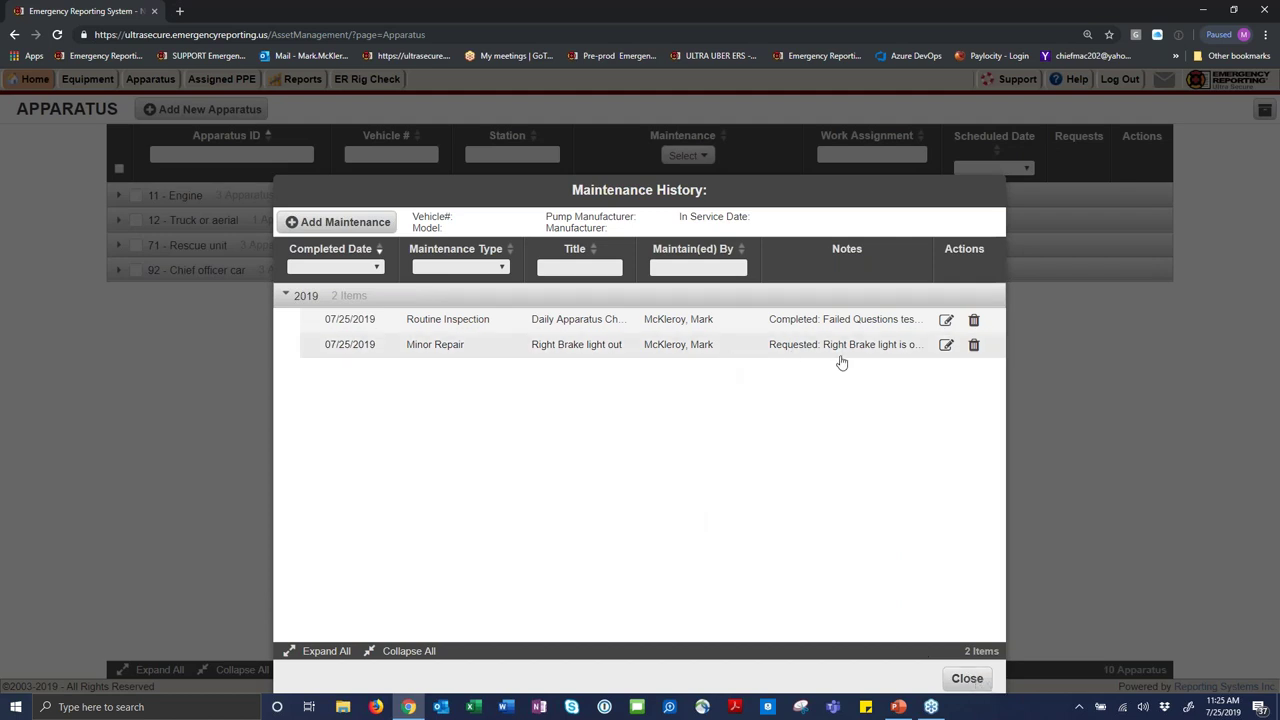
Review the Right Brake light out minor repair record, then close it unsaved along with the maintenance history.
{"action": "left_click", "coordinate": [945, 346]}
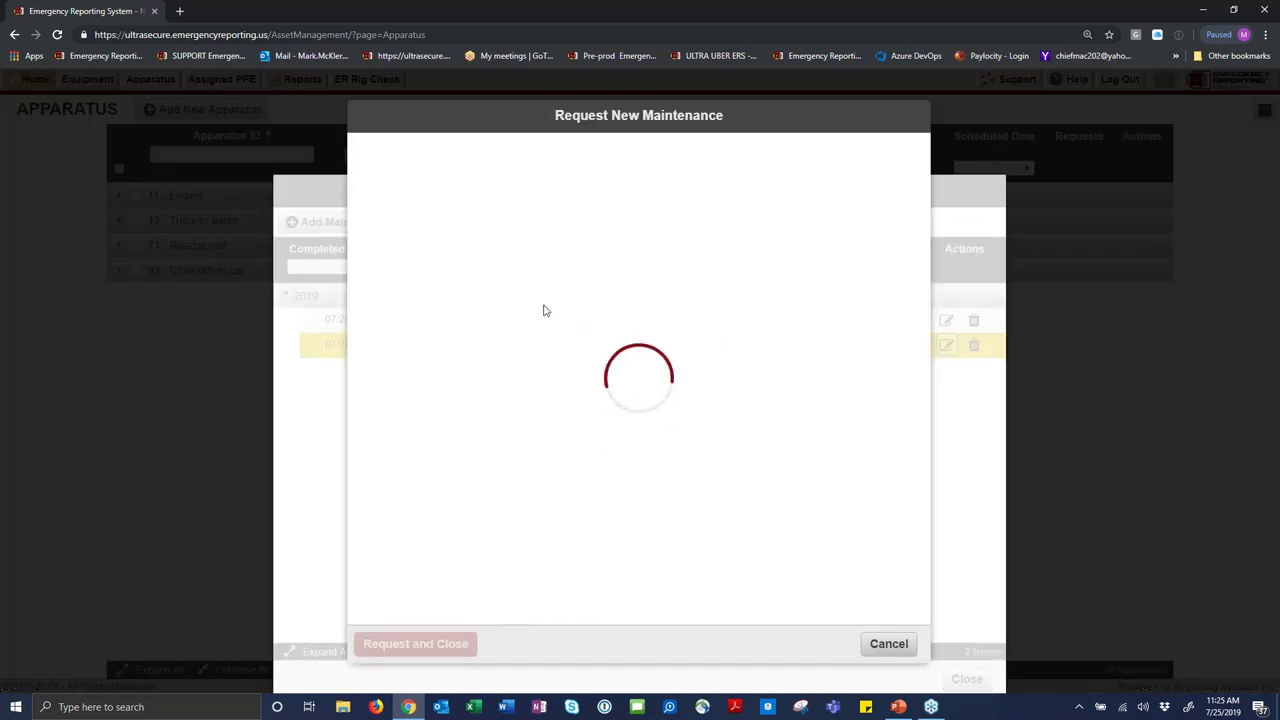
{"action": "scroll", "coordinate": [690, 425], "scroll_direction": "down", "scroll_amount": 3}
{"action": "scroll", "coordinate": [690, 425], "scroll_direction": "down", "scroll_amount": 4}
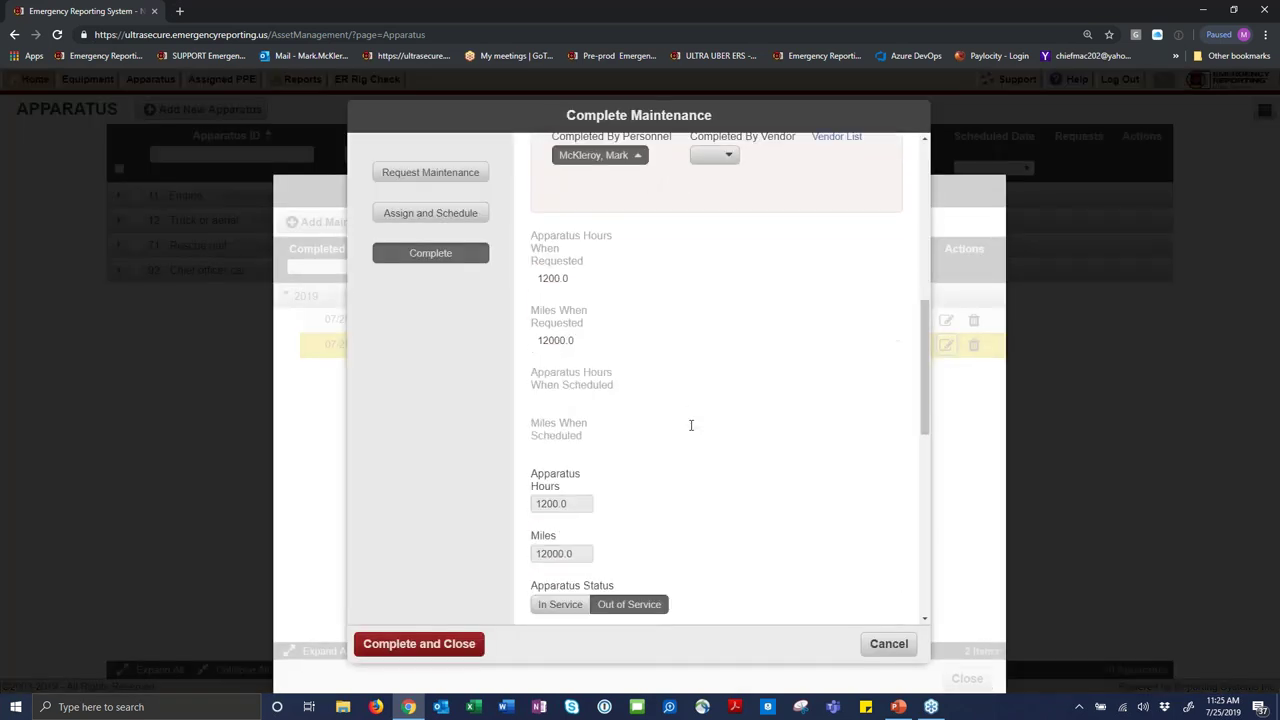
{"action": "scroll", "coordinate": [690, 430], "scroll_direction": "up", "scroll_amount": 7}
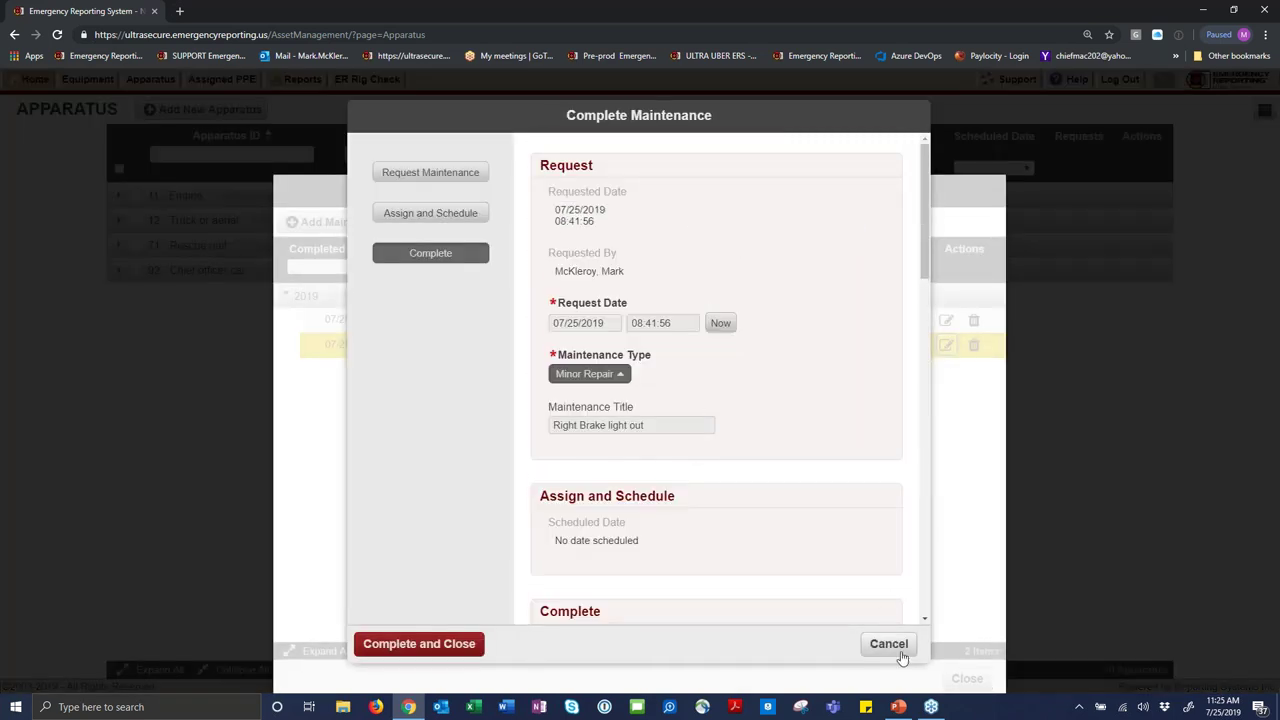
{"action": "left_click", "coordinate": [888, 643]}
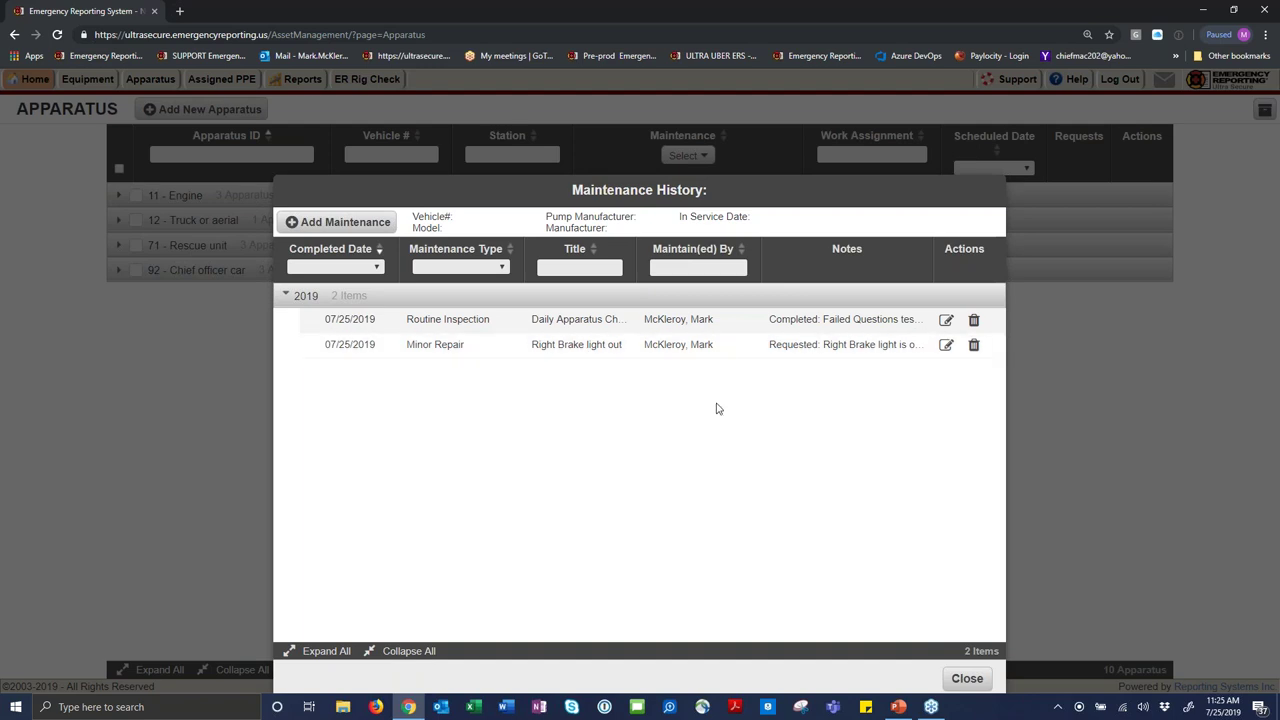
{"action": "left_click", "coordinate": [965, 679]}
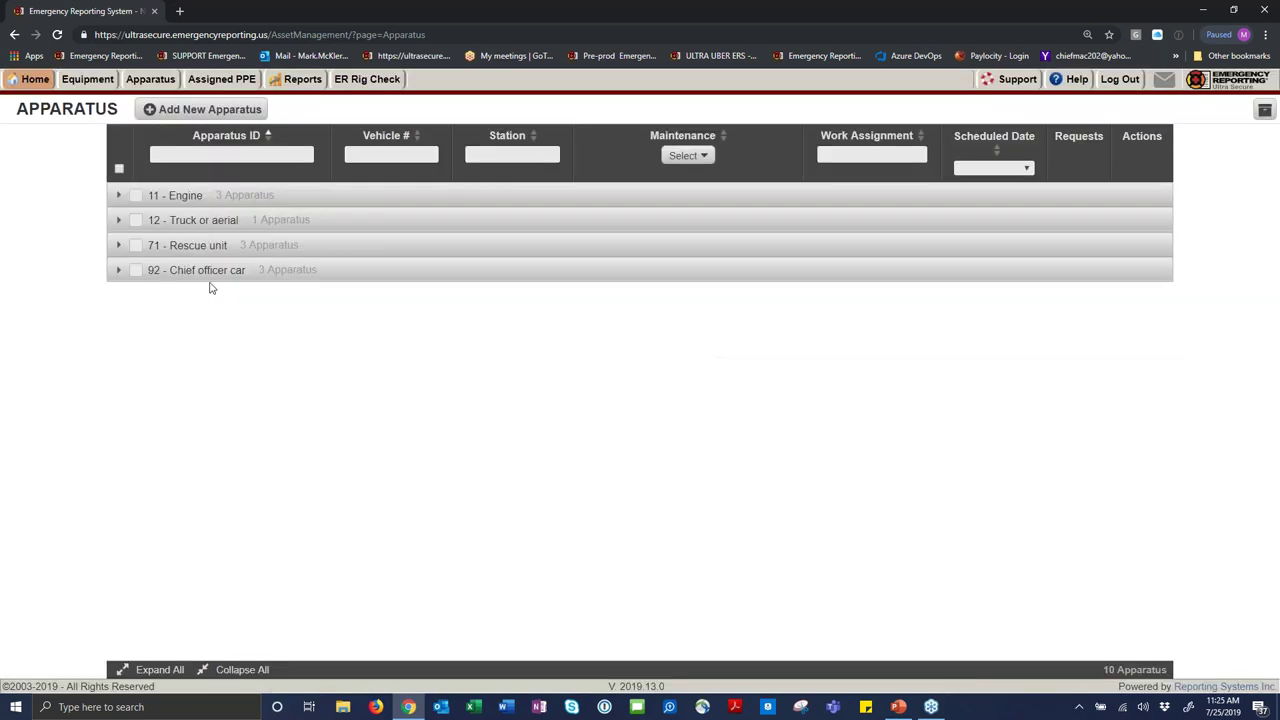
View the 1251 Daily Apparatus Check entry in the dashboard's Daily Log and close it without changes.
{"action": "left_click", "coordinate": [36, 80]}
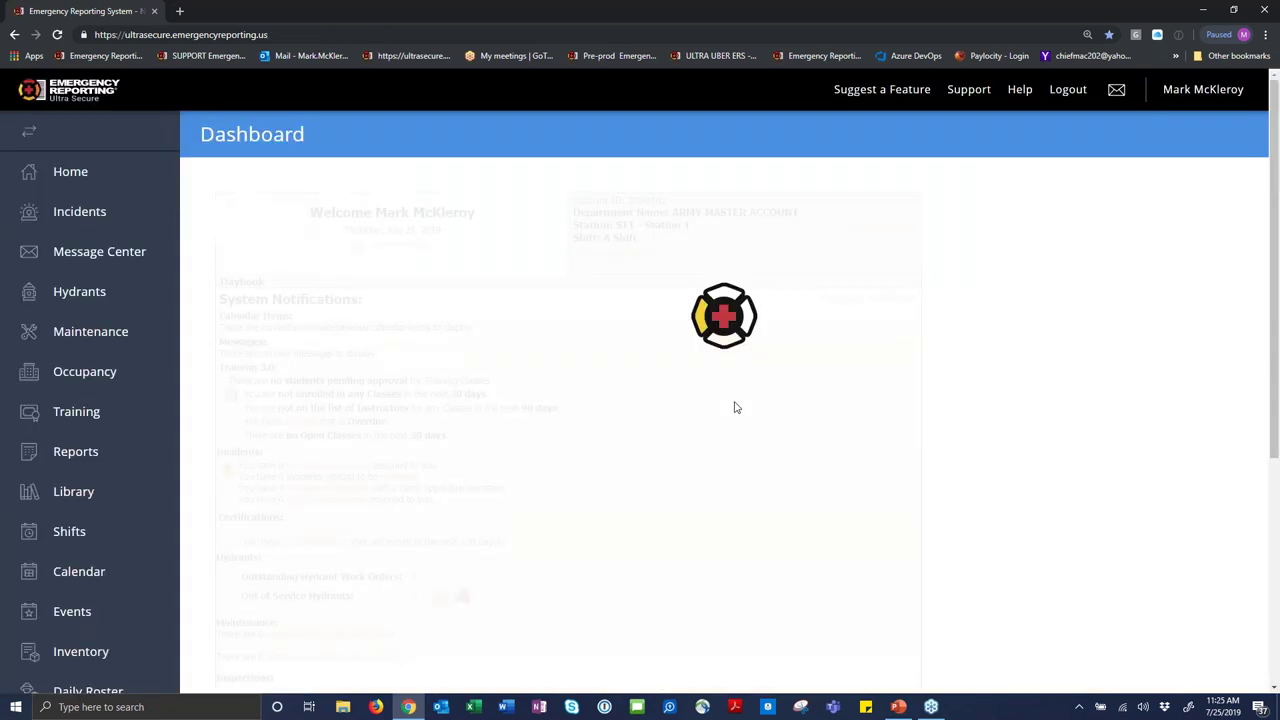
{"action": "scroll", "coordinate": [734, 407], "scroll_direction": "down", "scroll_amount": 4}
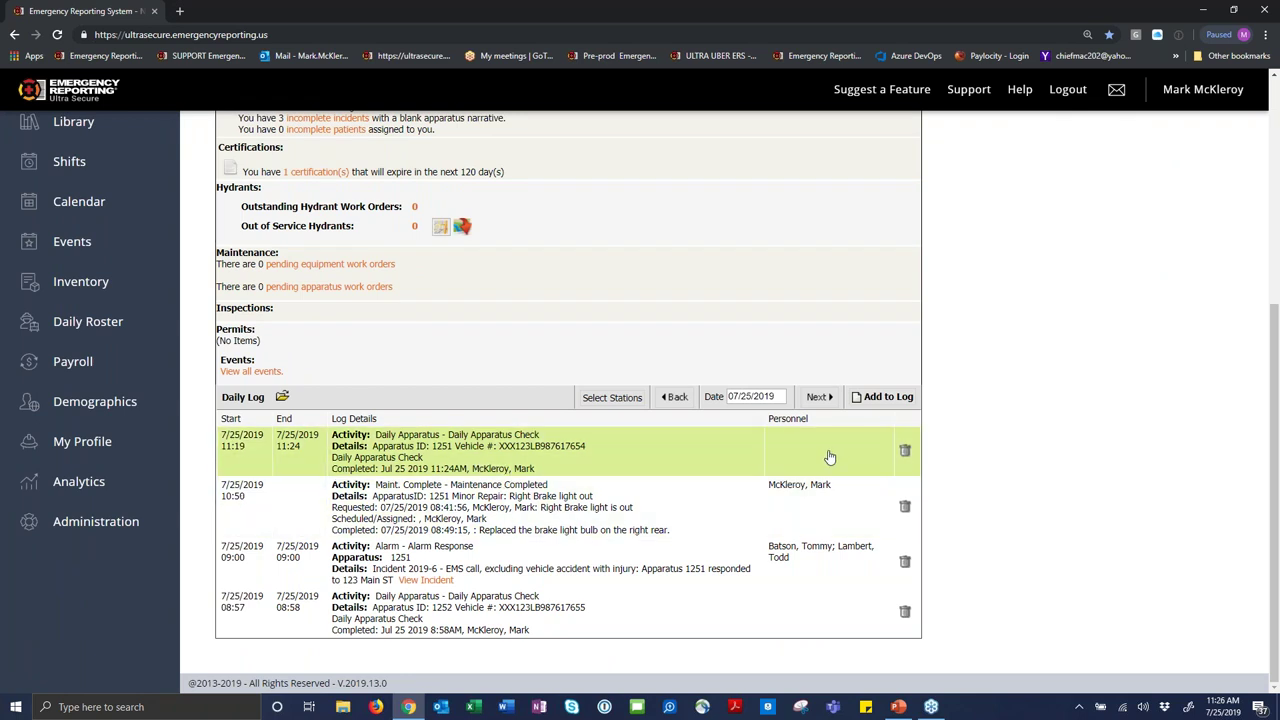
{"action": "left_click", "coordinate": [612, 458]}
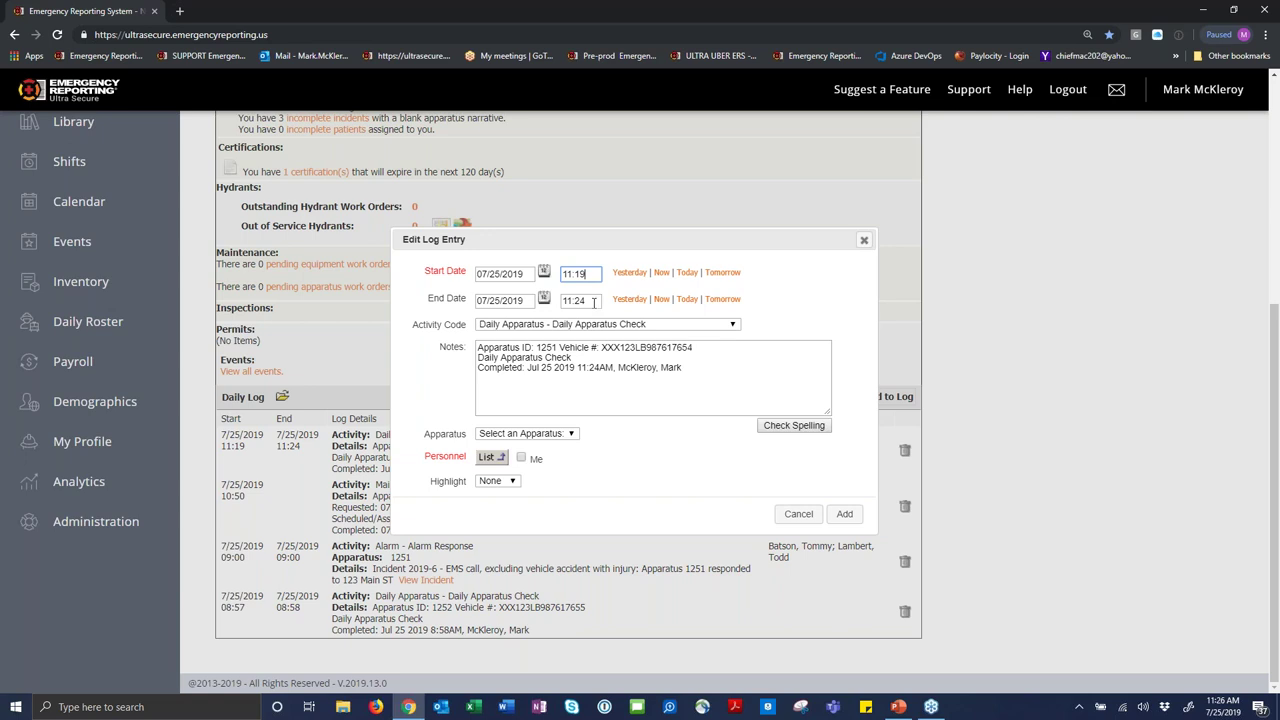
{"action": "left_click", "coordinate": [799, 515]}
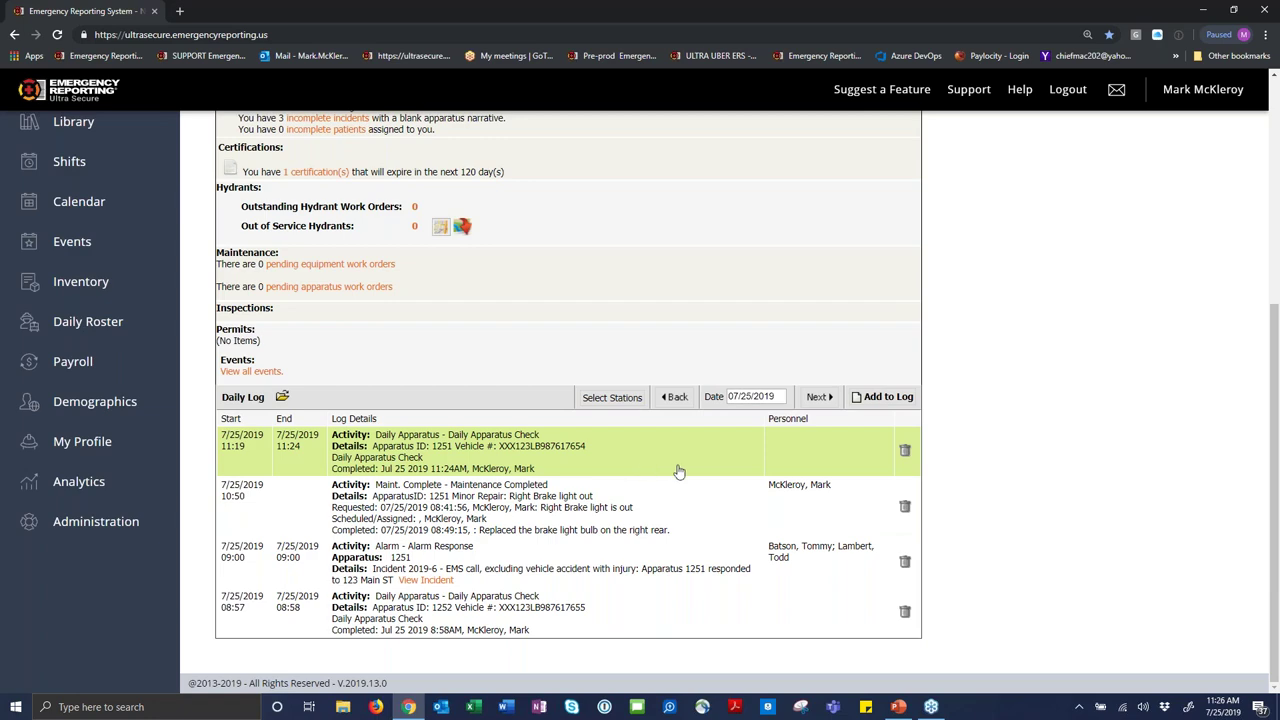
{"action": "scroll", "coordinate": [678, 471], "scroll_direction": "up", "scroll_amount": 4}
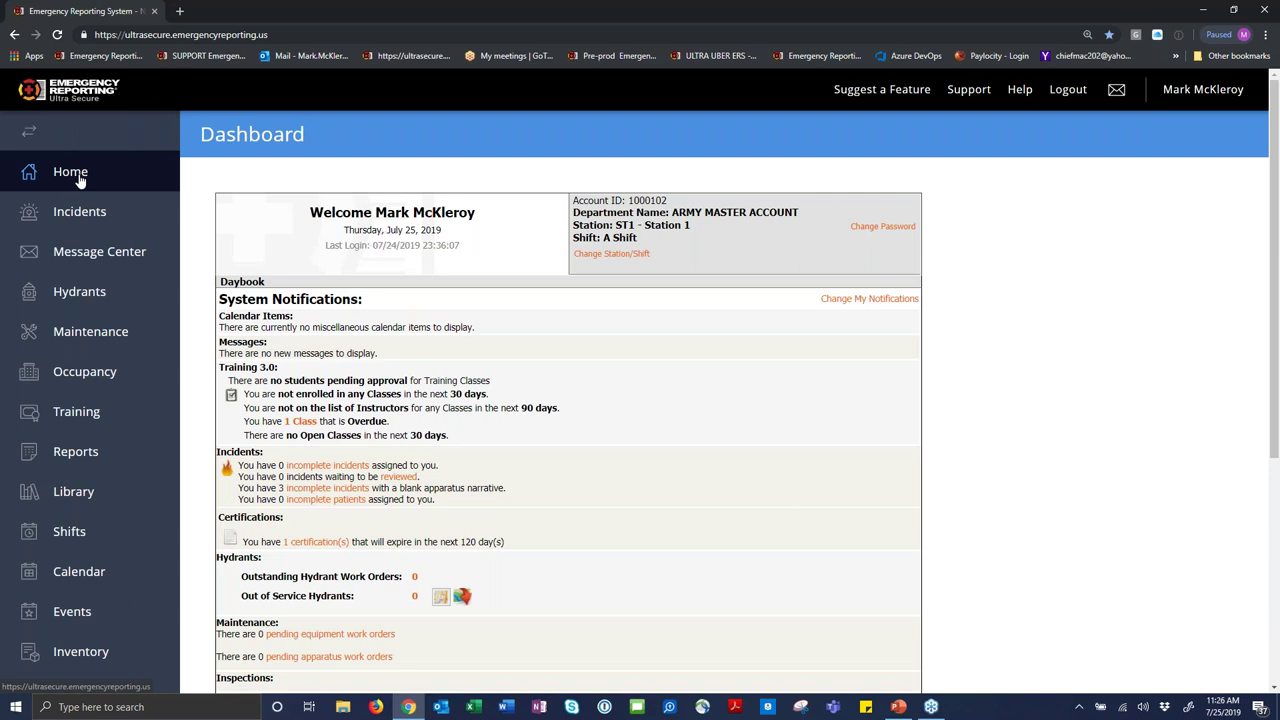
Return to ER Rig Checks and open the Daily Apparatus Check record from the 1251 maintenance history.
{"action": "left_click", "coordinate": [111, 345]}
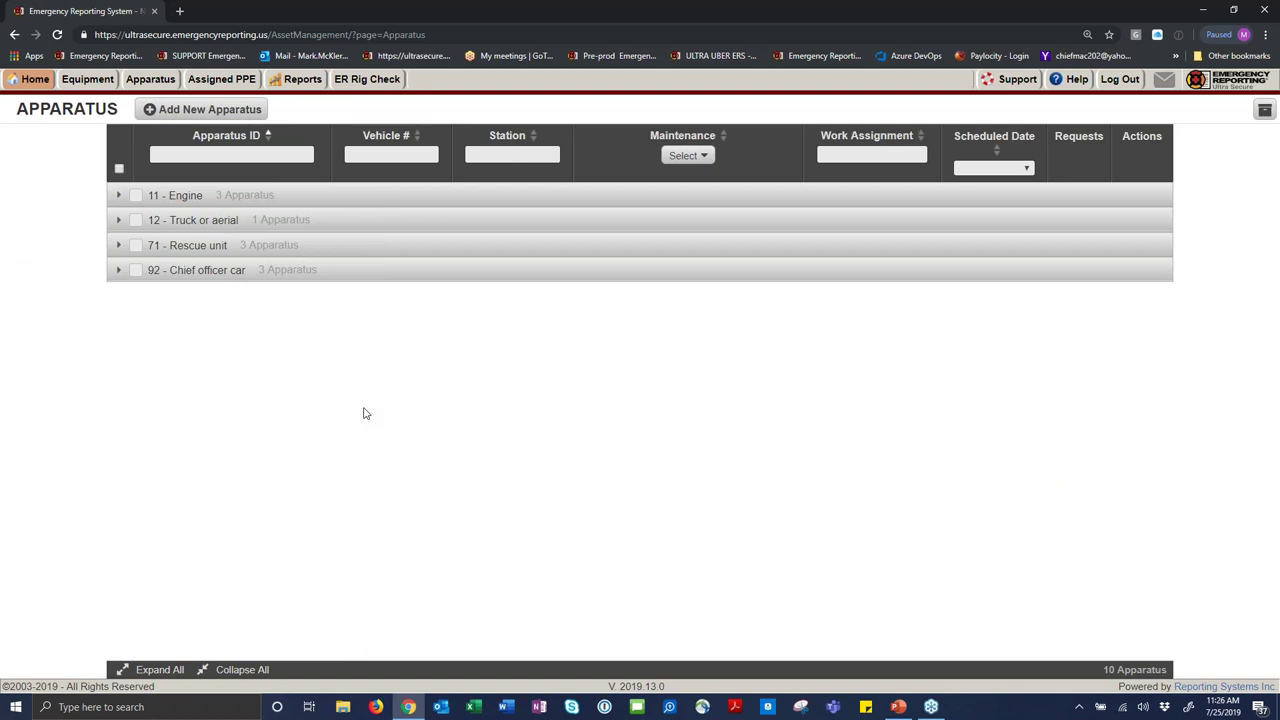
{"action": "left_click", "coordinate": [367, 79]}
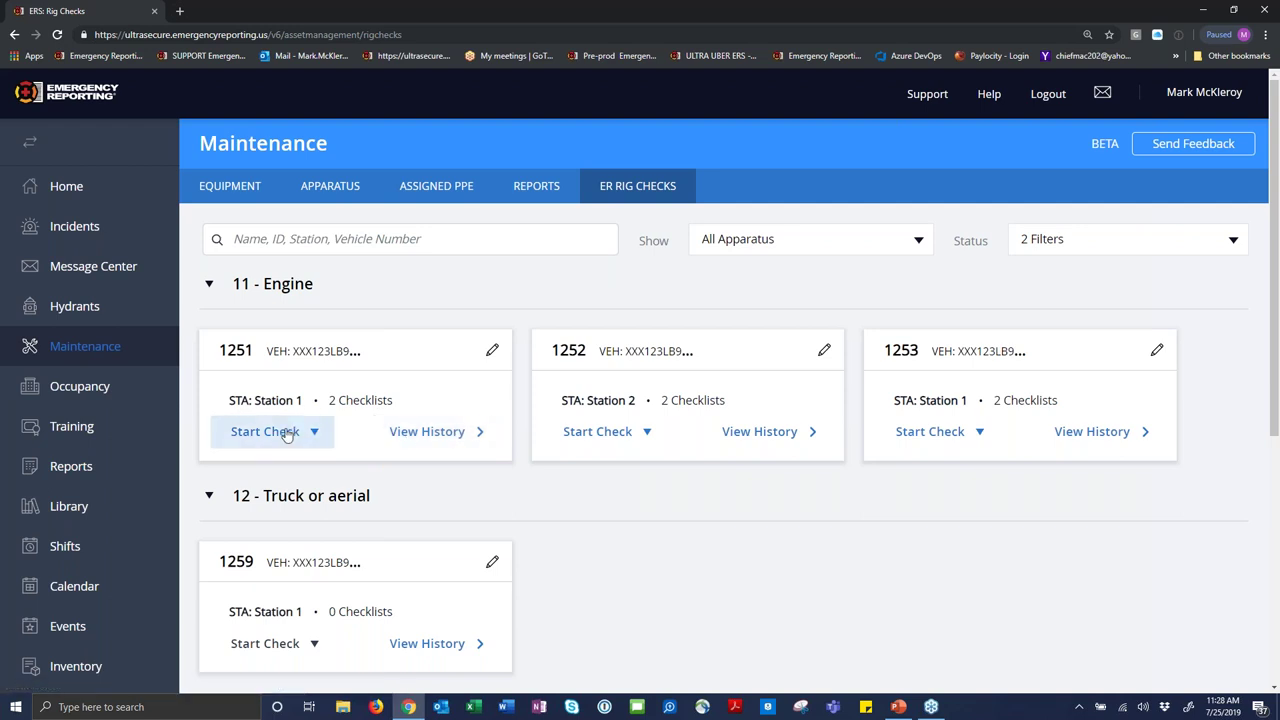
{"action": "left_click", "coordinate": [451, 433]}
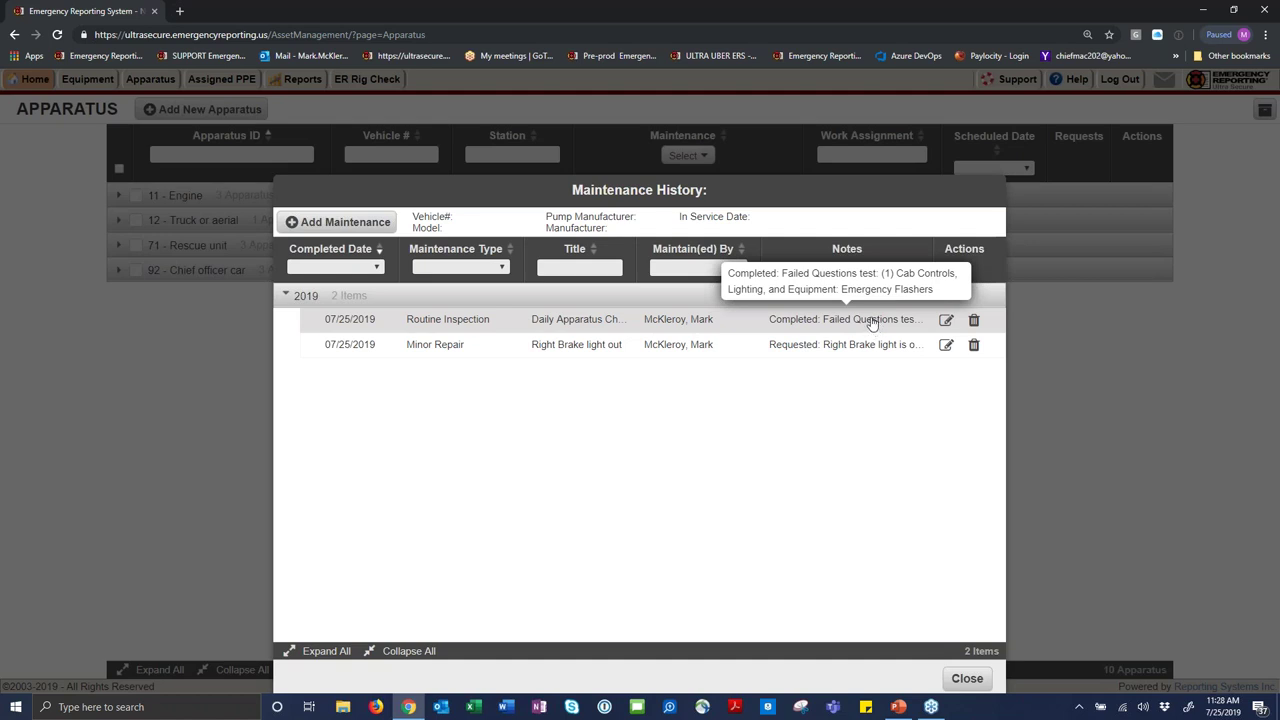
{"action": "left_click", "coordinate": [869, 320]}
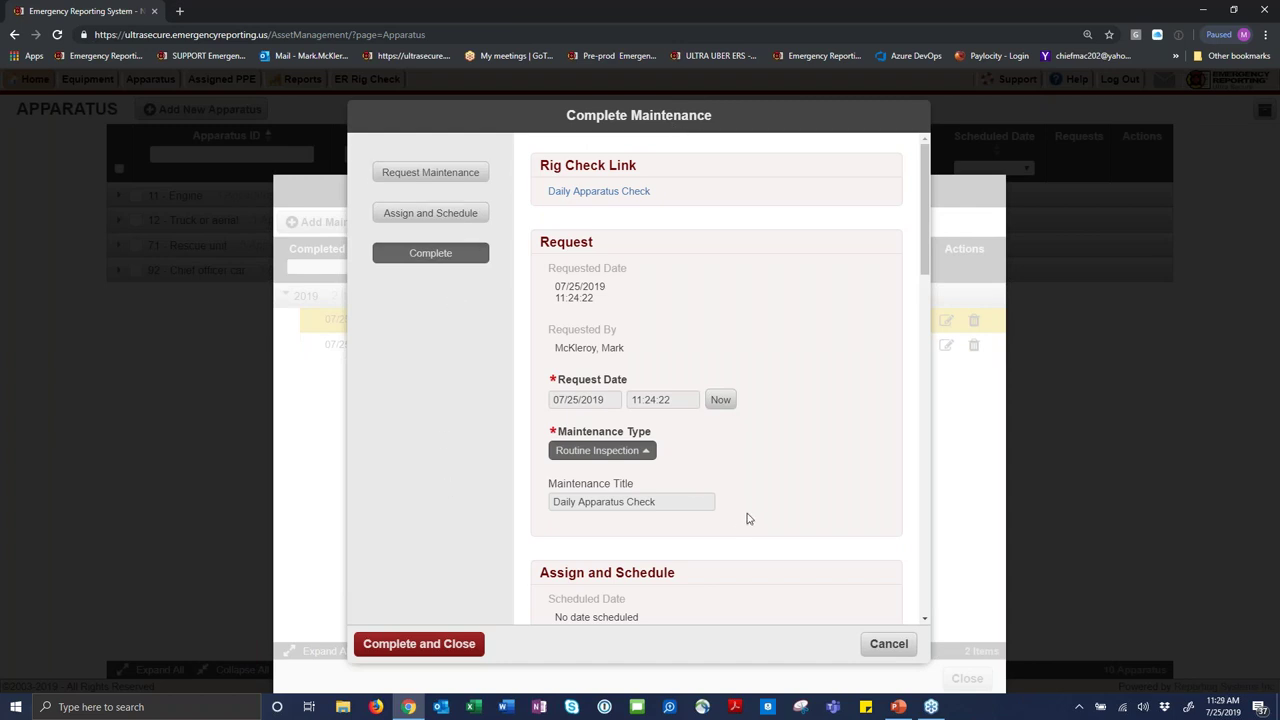
{"action": "scroll", "coordinate": [747, 518], "scroll_direction": "down", "scroll_amount": 1}
{"action": "scroll", "coordinate": [620, 205], "scroll_direction": "up", "scroll_amount": 1}
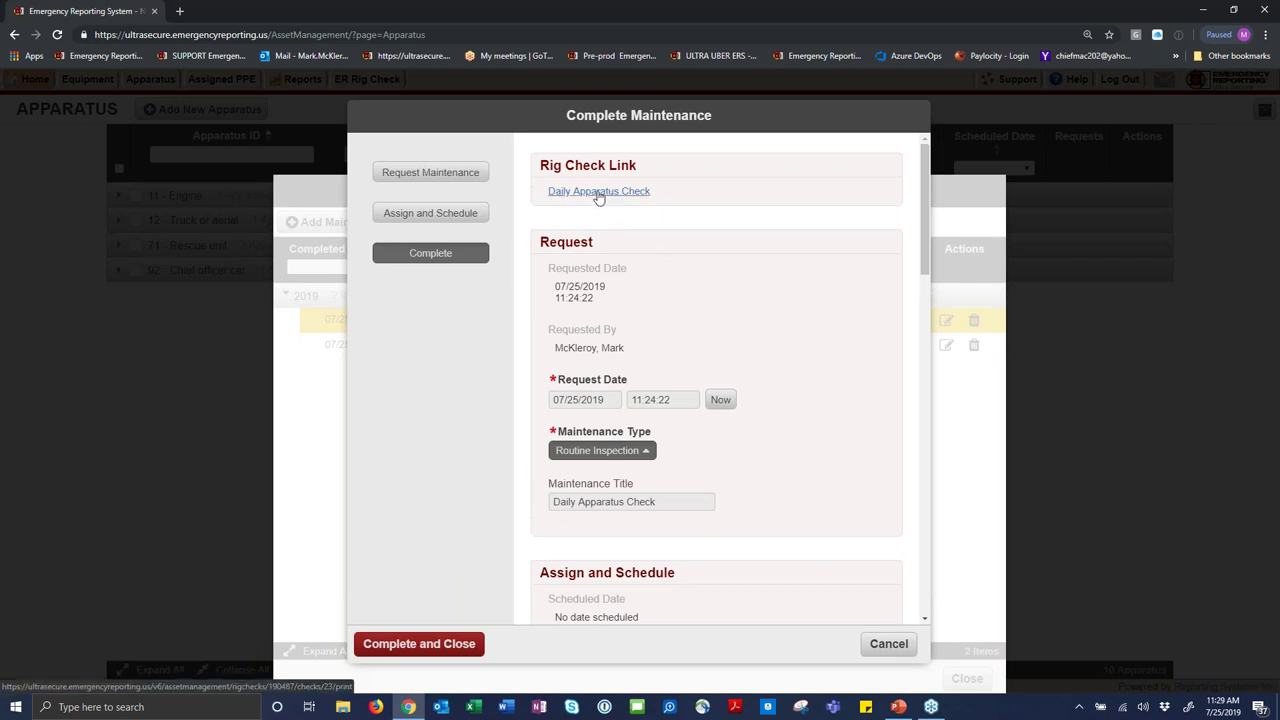
Read the linked Daily Apparatus Check report through the Emergency Flashers question, then close the report, the maintenance record and the history.
{"action": "left_click", "coordinate": [598, 191]}
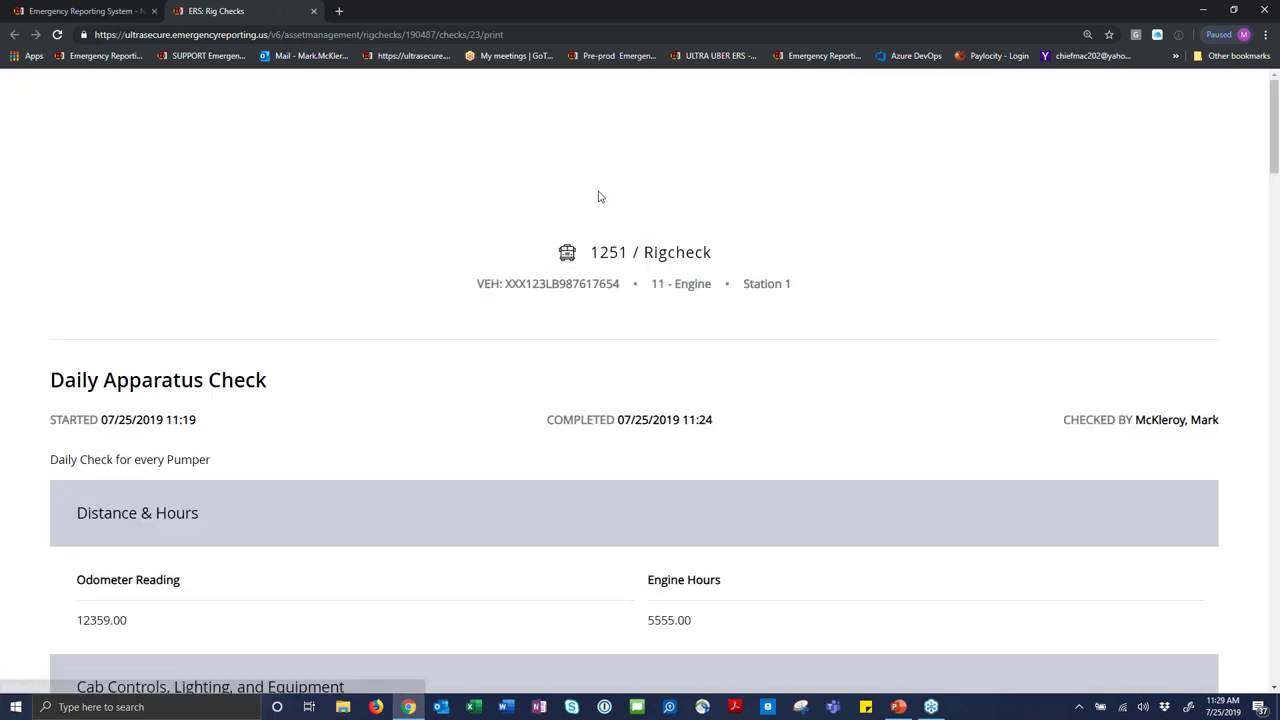
{"action": "scroll", "coordinate": [660, 389], "scroll_direction": "down", "scroll_amount": 3}
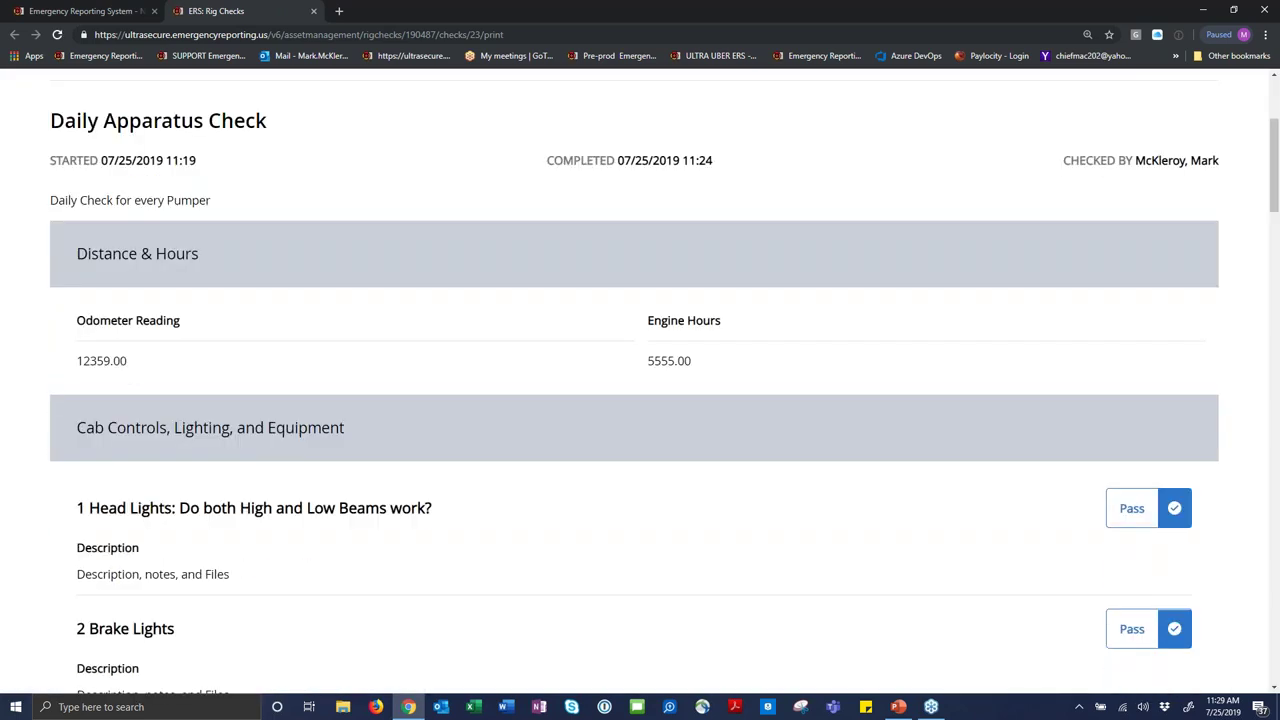
{"action": "scroll", "coordinate": [658, 396], "scroll_direction": "down", "scroll_amount": 5}
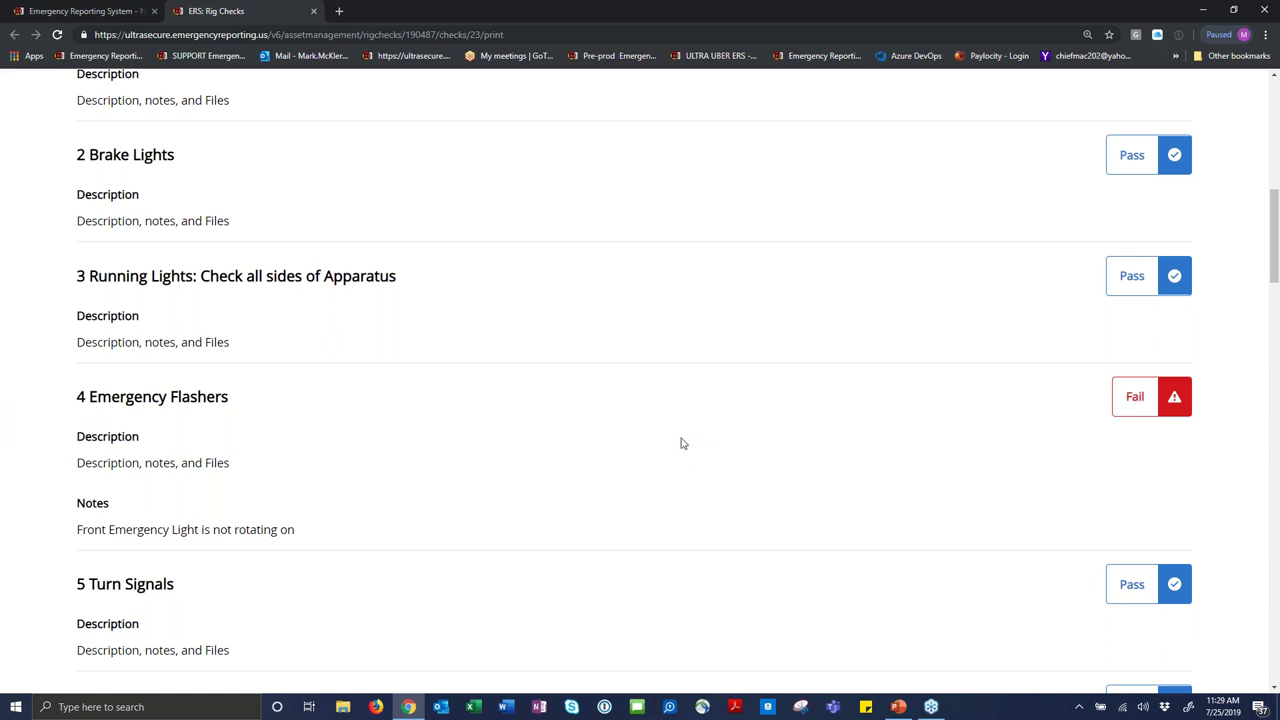
{"action": "scroll", "coordinate": [680, 440], "scroll_direction": "up", "scroll_amount": 15}
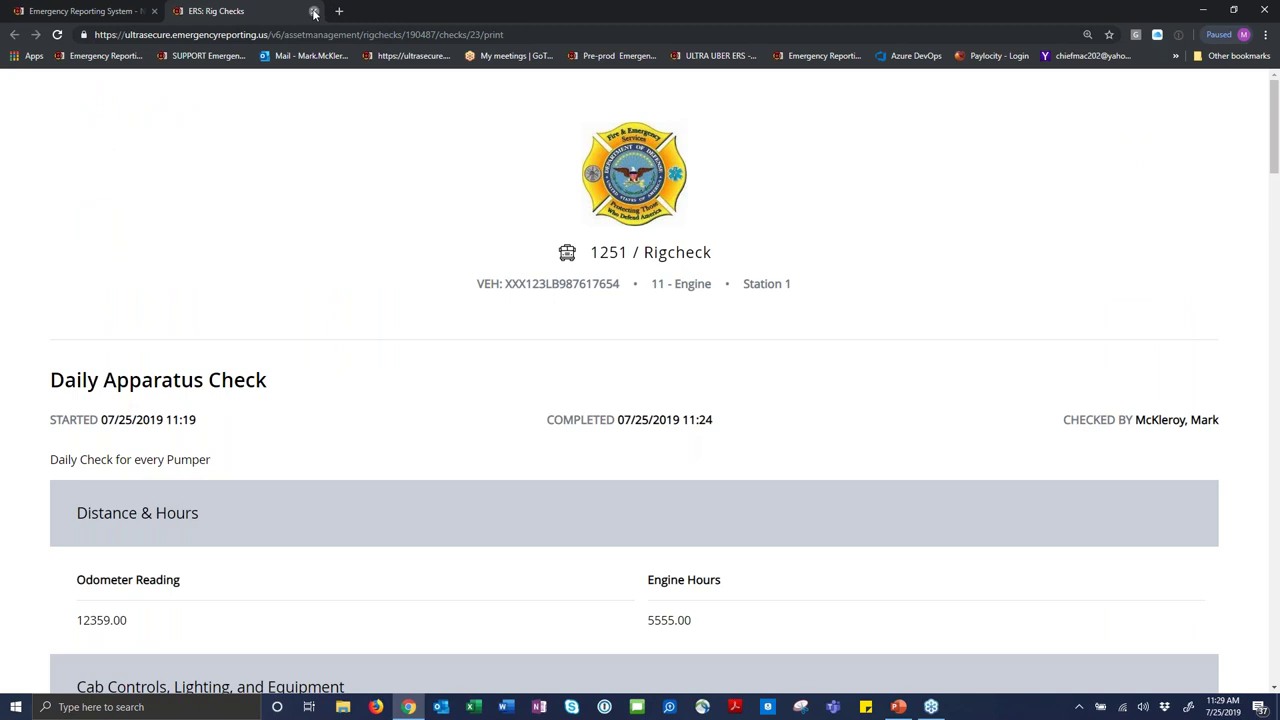
{"action": "left_click", "coordinate": [314, 11]}
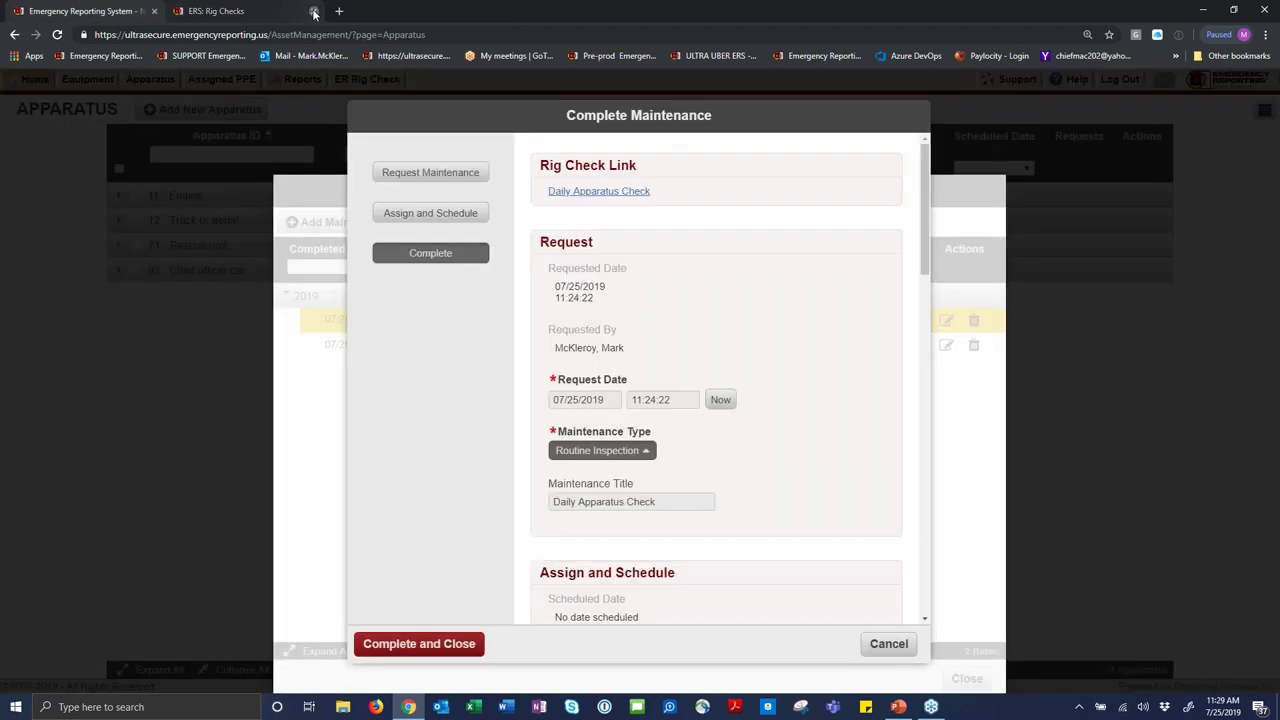
{"action": "left_click", "coordinate": [893, 646]}
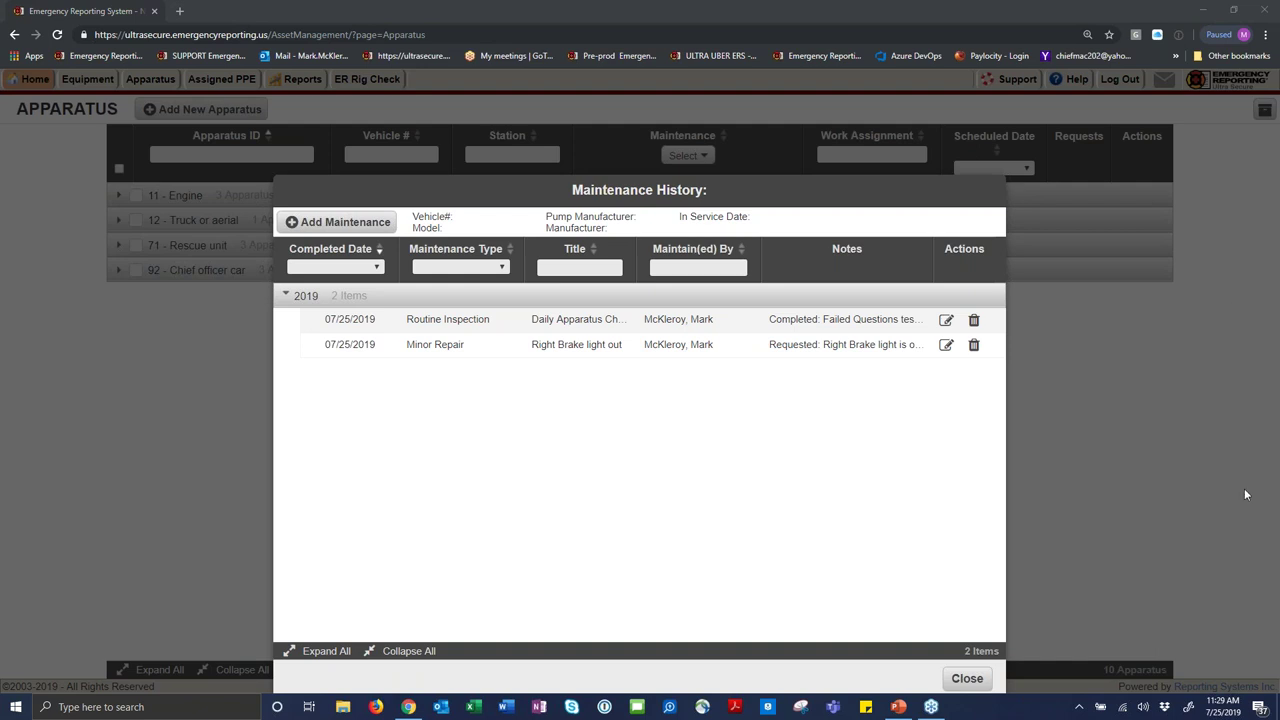
{"action": "left_click", "coordinate": [960, 682]}
Return to ER Rig Checks and start a Weekly Apparatus Check on 1252.
{"action": "left_click", "coordinate": [358, 80]}
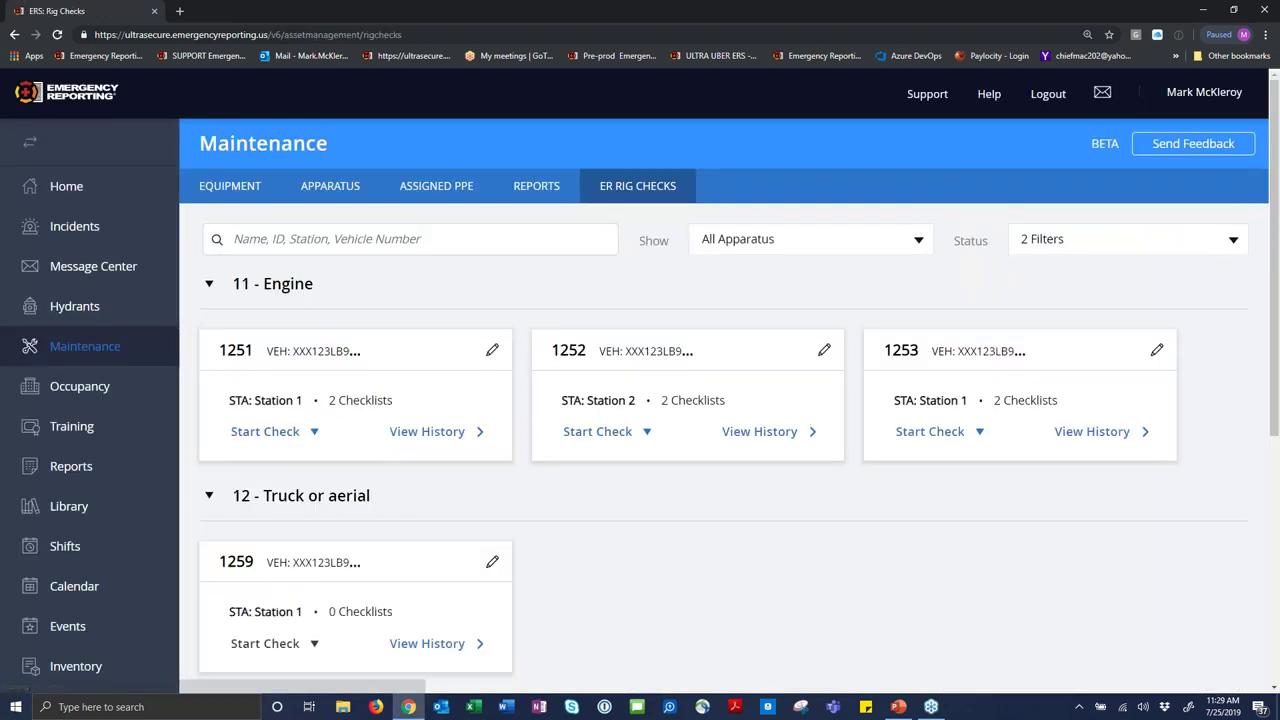
{"action": "left_click", "coordinate": [597, 433]}
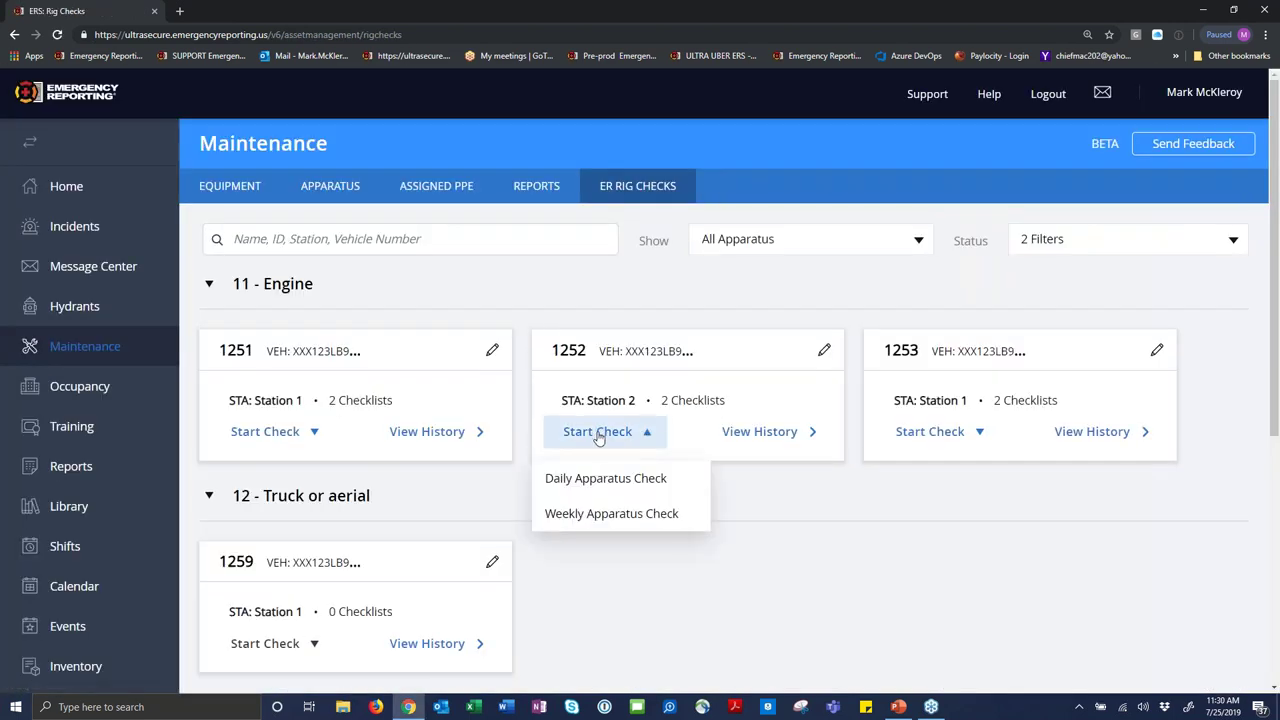
{"action": "left_click", "coordinate": [618, 514]}
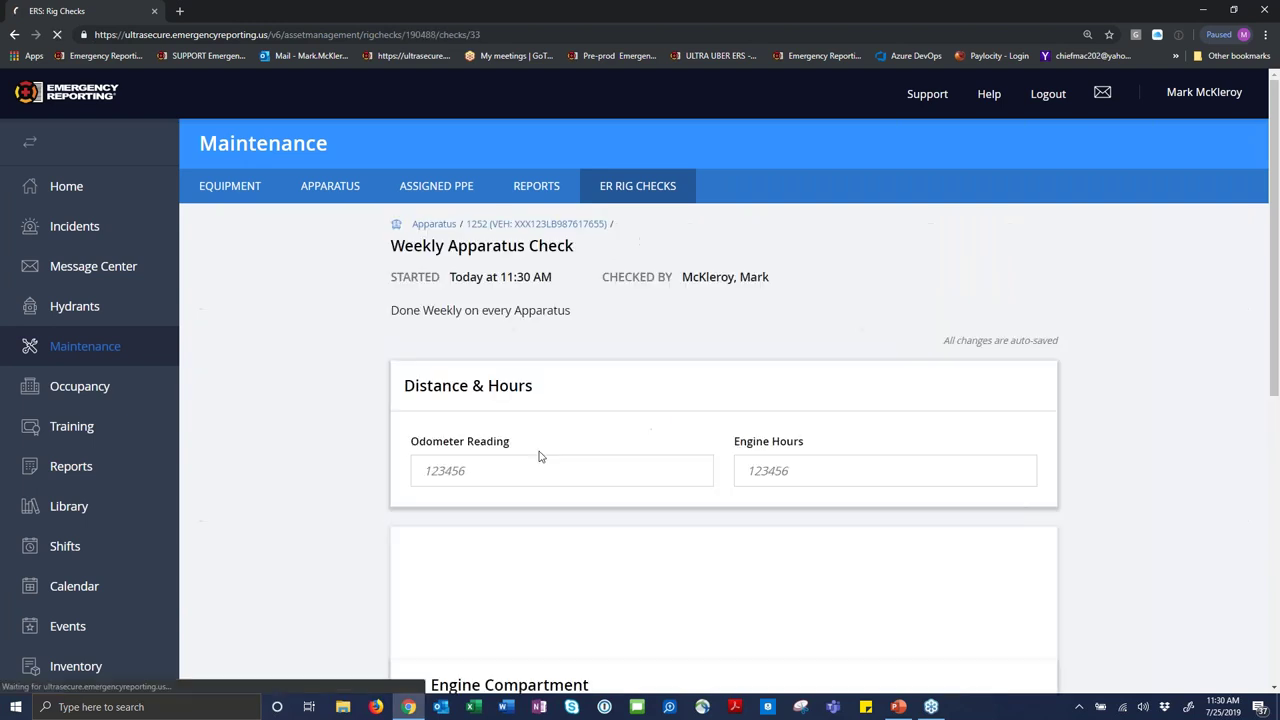
Enter an odometer reading of 12359 and 5555 engine hours in the Weekly Apparatus Check on 1252.
{"action": "left_click", "coordinate": [535, 468]}
{"action": "left_click", "coordinate": [504, 497]}
{"action": "left_click", "coordinate": [806, 471]}
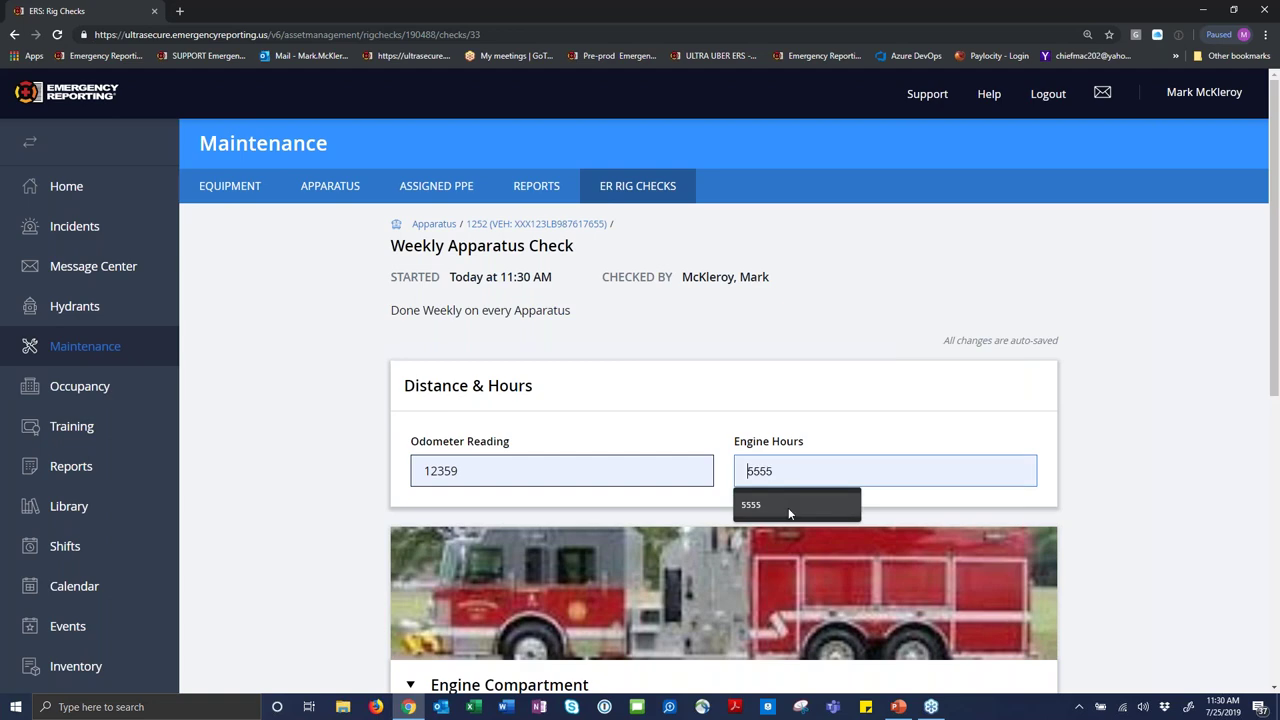
{"action": "left_click", "coordinate": [788, 505]}
Mark the Check Fluid Levels question in the Engine Compartment as failed and add the note "Low oil".
{"action": "scroll", "coordinate": [711, 500], "scroll_direction": "down", "scroll_amount": 3}
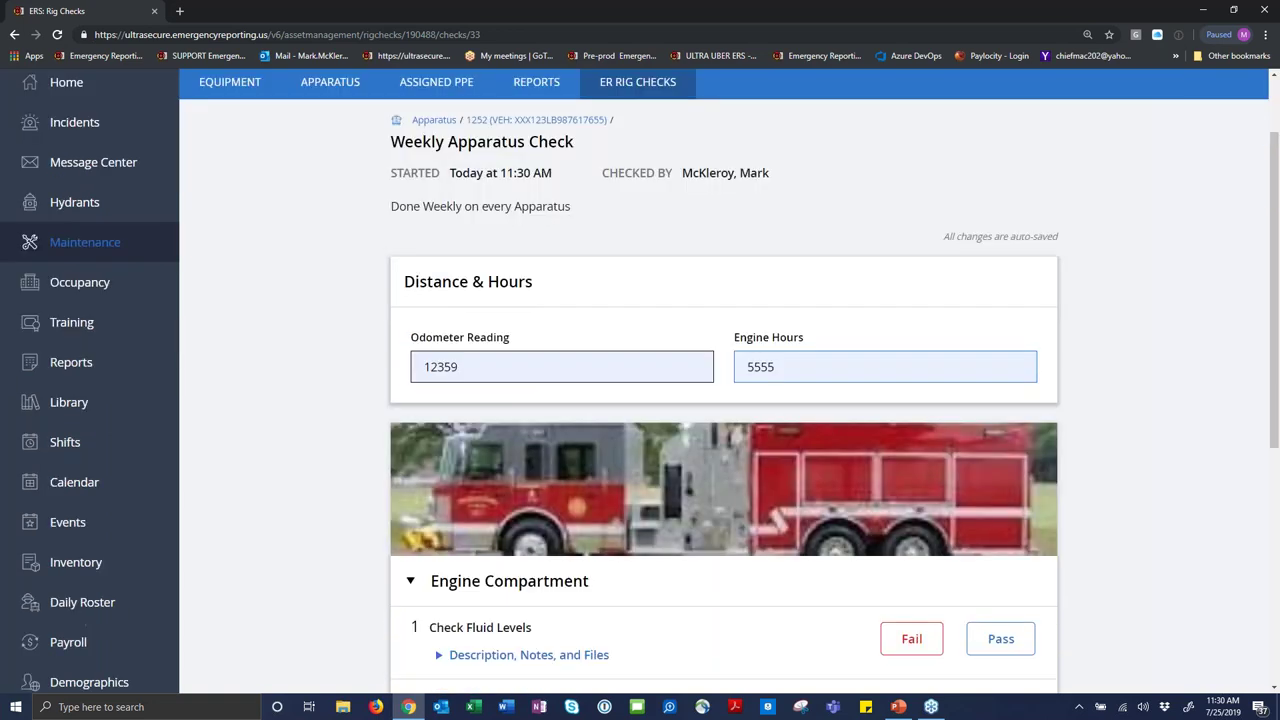
{"action": "scroll", "coordinate": [922, 420], "scroll_direction": "down", "scroll_amount": 1}
{"action": "left_click", "coordinate": [920, 417]}
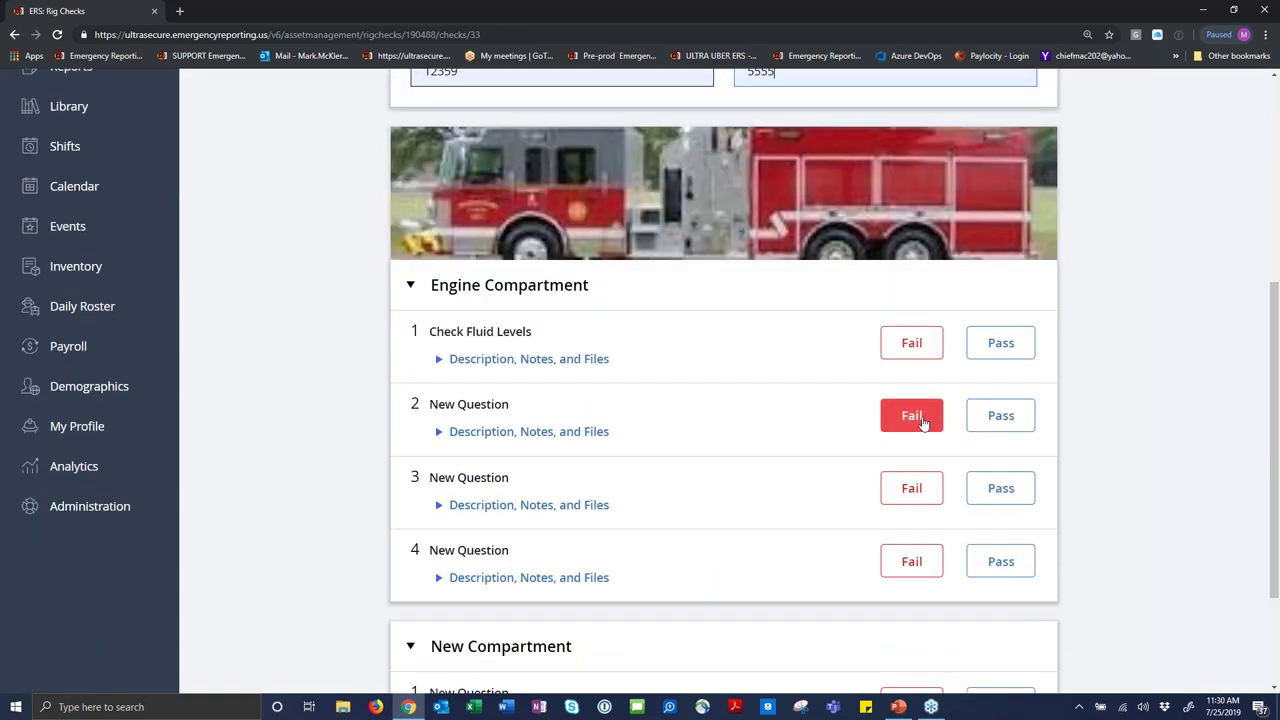
{"action": "left_click", "coordinate": [911, 343]}
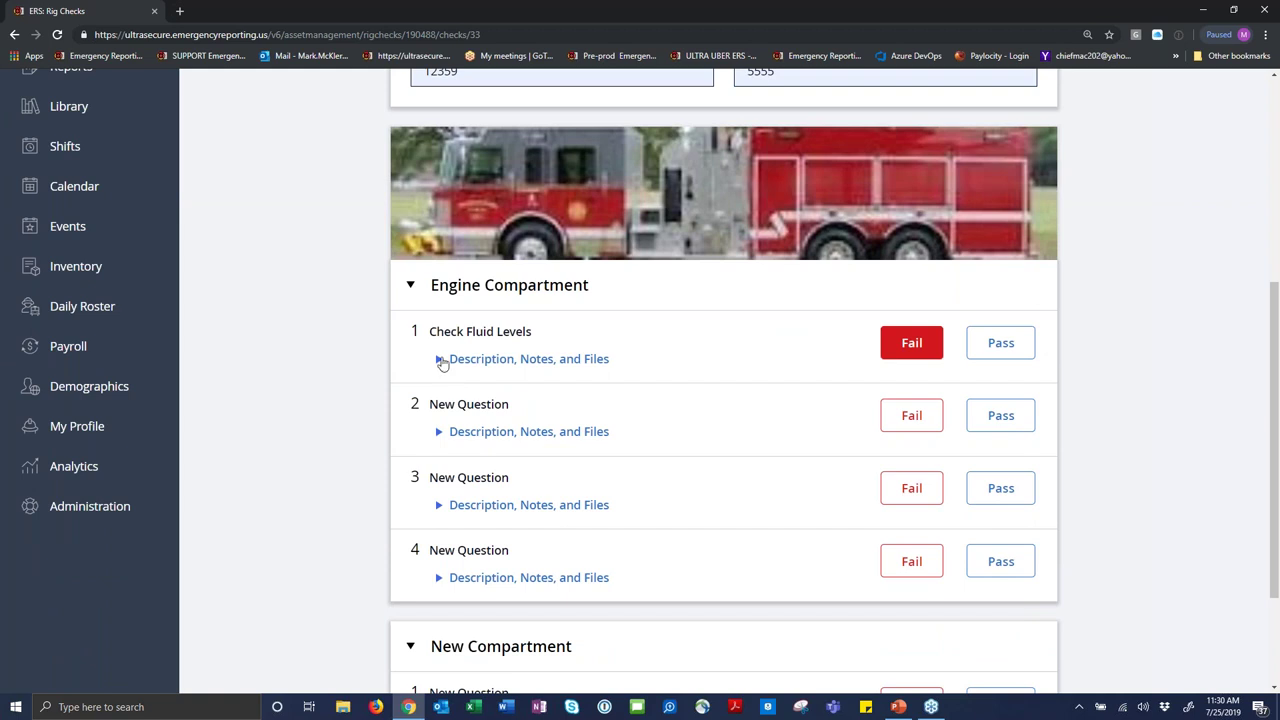
{"action": "left_click", "coordinate": [438, 360]}
{"action": "left_click", "coordinate": [471, 450]}
{"action": "type", "text": "Low "}
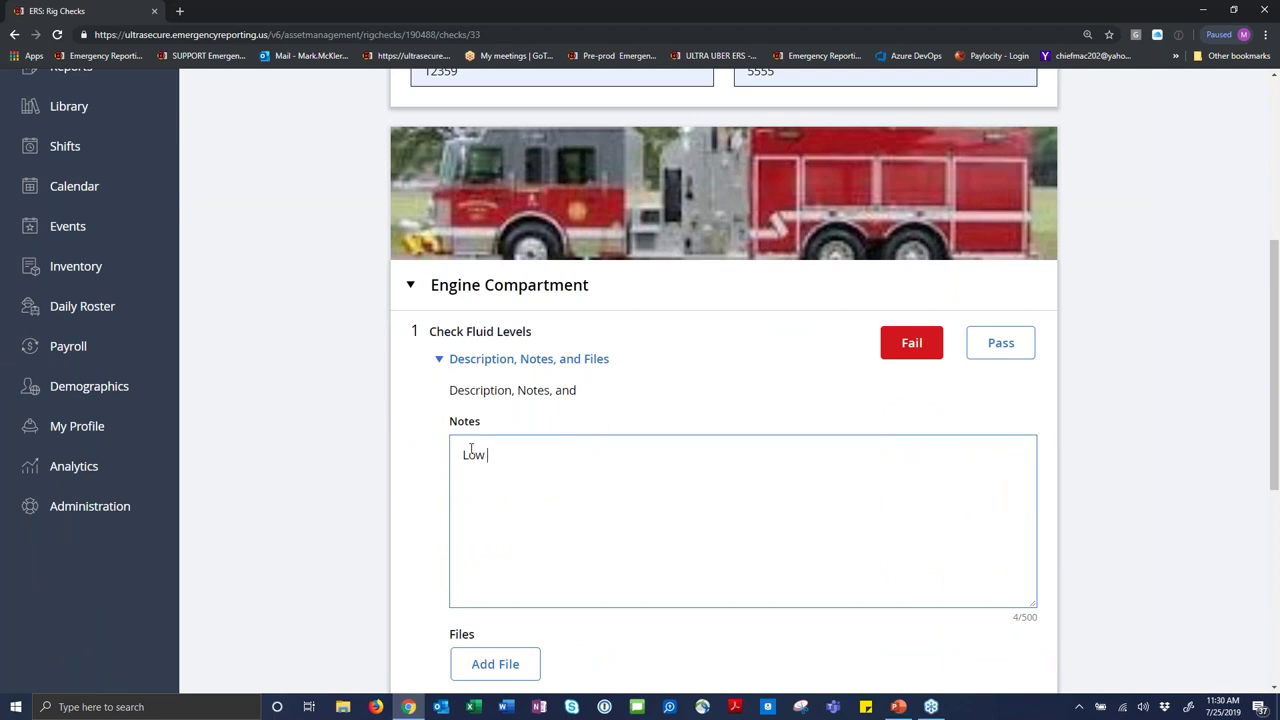
{"action": "type", "text": "oil"}
{"action": "key", "text": "BackSpace"}
{"action": "type", "text": "l"}
Attach the picture Engine Compartment Driverside Front to the Check Fluid Levels question and delete the attachment again.
{"action": "scroll", "coordinate": [560, 450], "scroll_direction": "down", "scroll_amount": 2}
{"action": "left_click", "coordinate": [500, 464]}
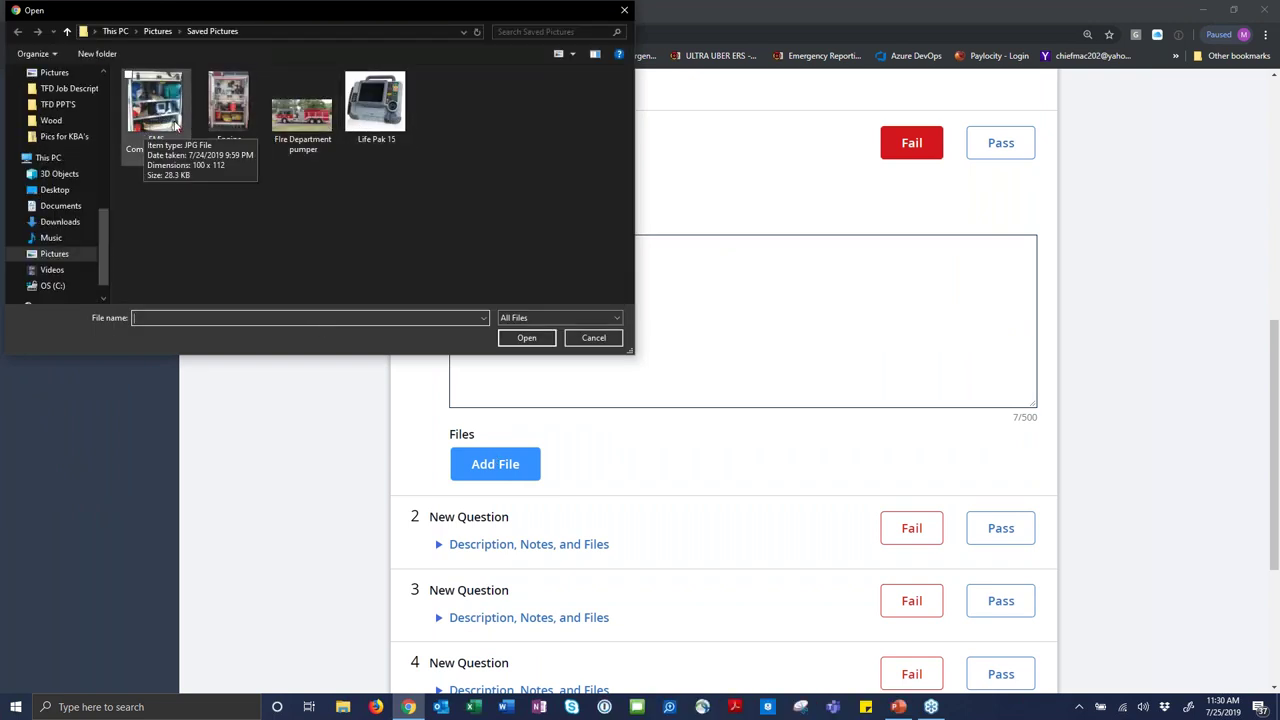
{"action": "left_click", "coordinate": [228, 117]}
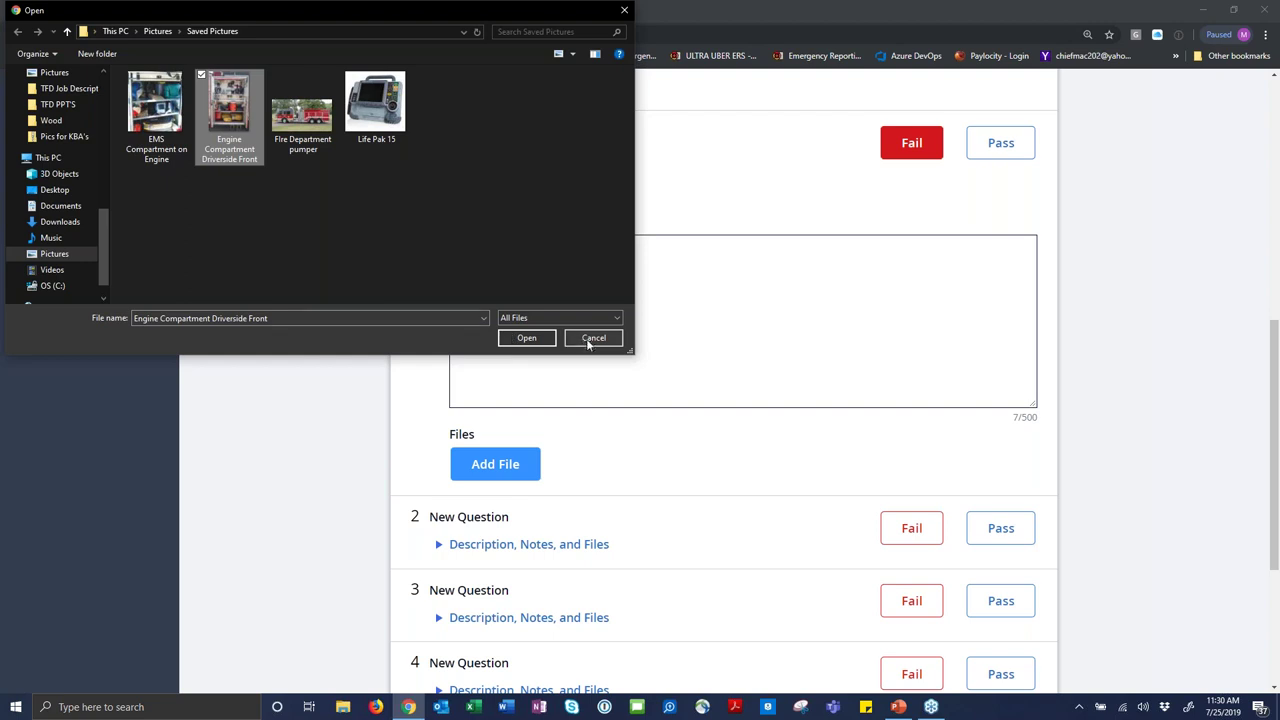
{"action": "left_click", "coordinate": [548, 338]}
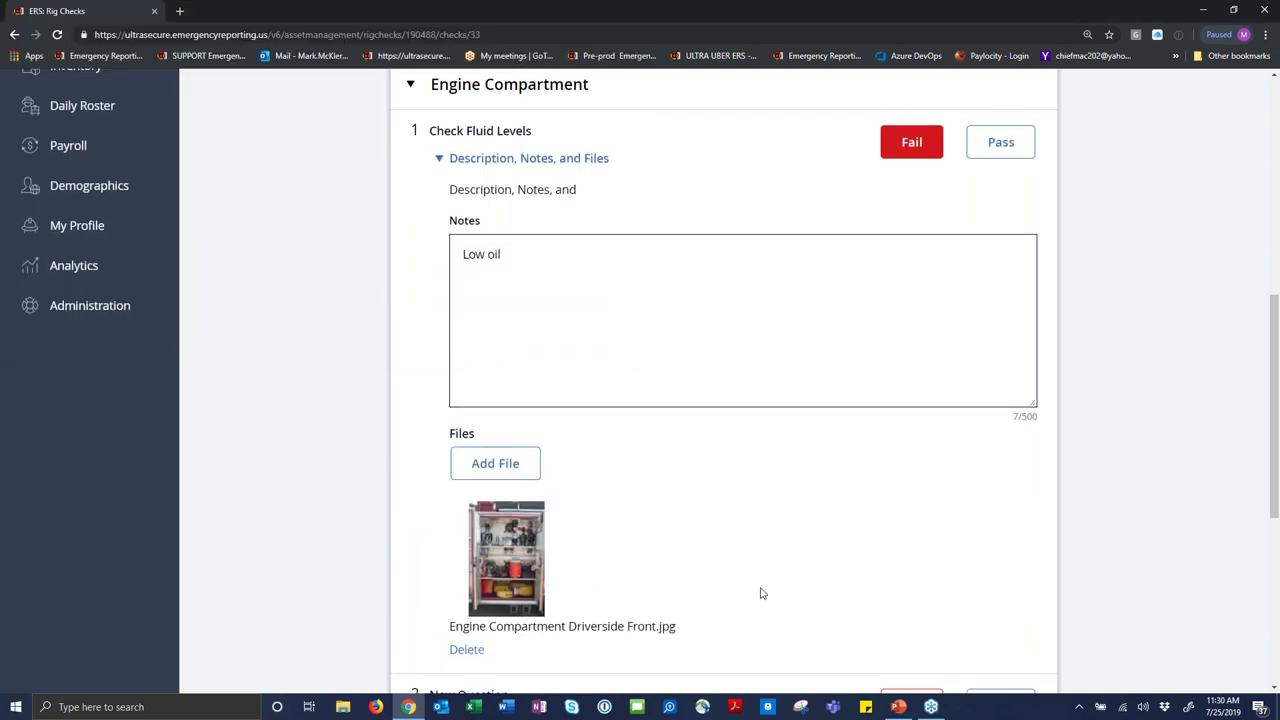
{"action": "scroll", "coordinate": [760, 593], "scroll_direction": "down", "scroll_amount": 2}
{"action": "scroll", "coordinate": [757, 594], "scroll_direction": "up", "scroll_amount": 2}
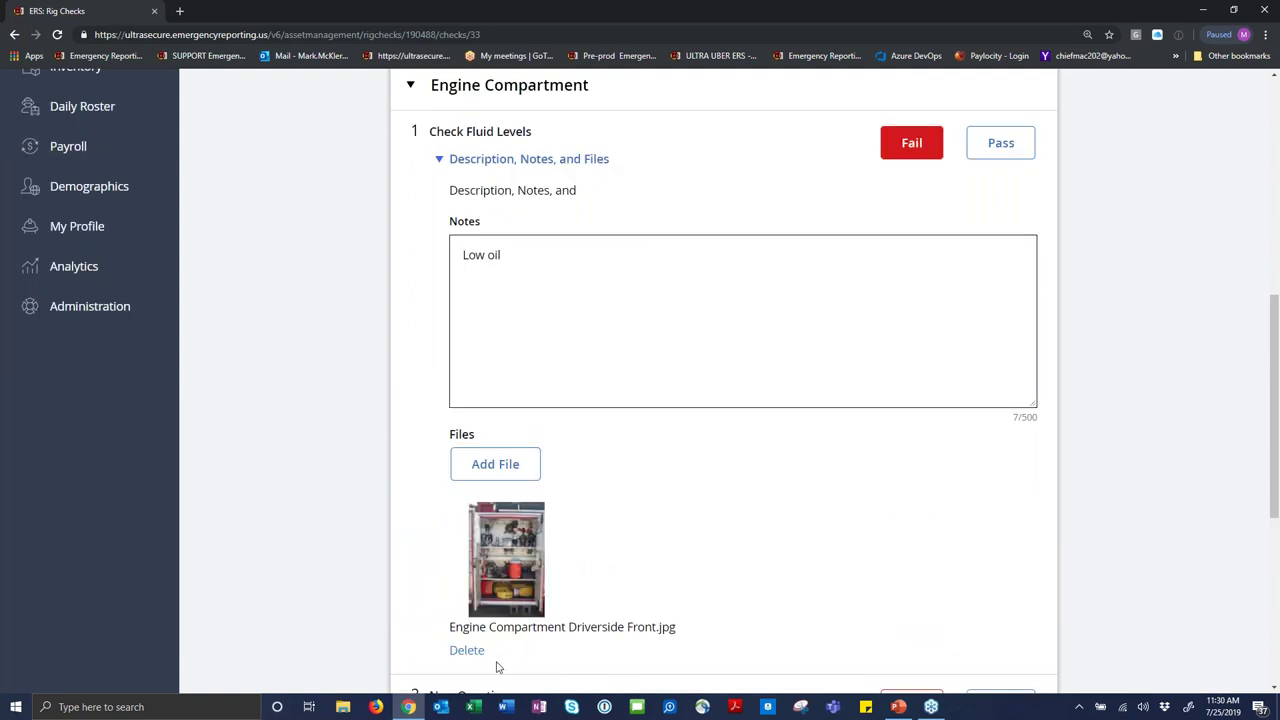
{"action": "left_click", "coordinate": [467, 652]}
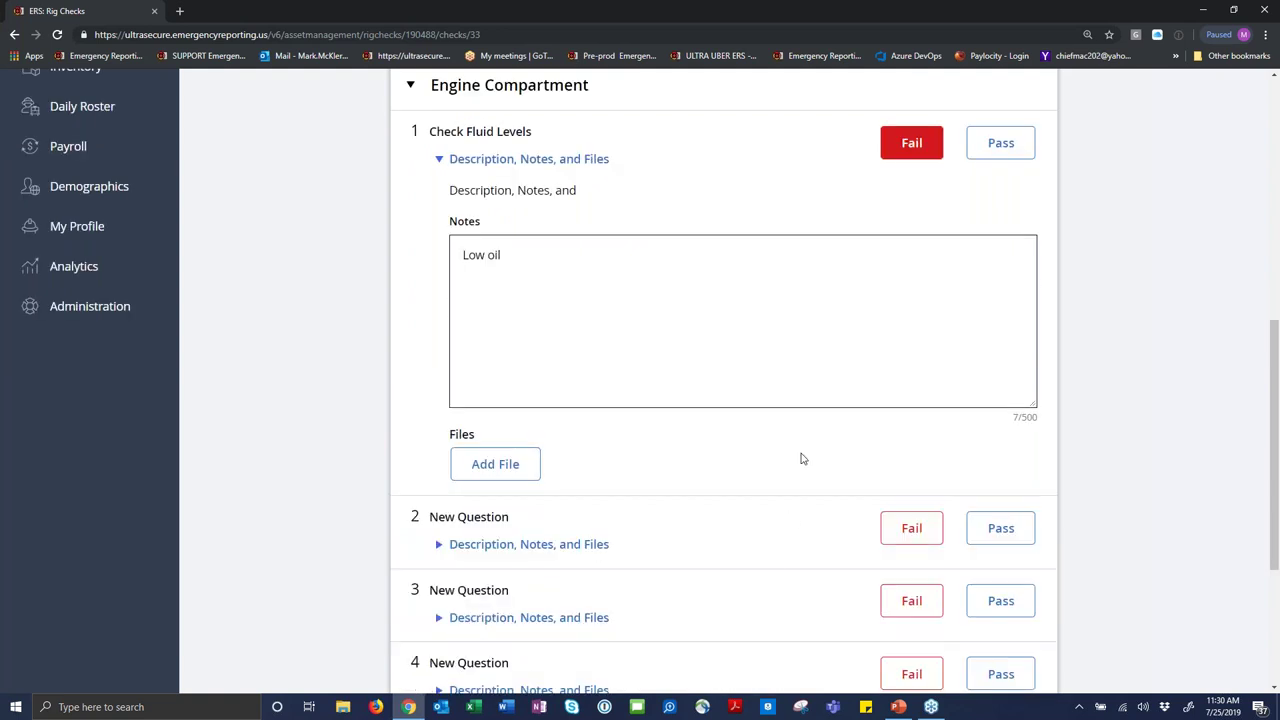
Set the engine hours of the weekly check to 00000.
{"action": "scroll", "coordinate": [800, 458], "scroll_direction": "up", "scroll_amount": 6}
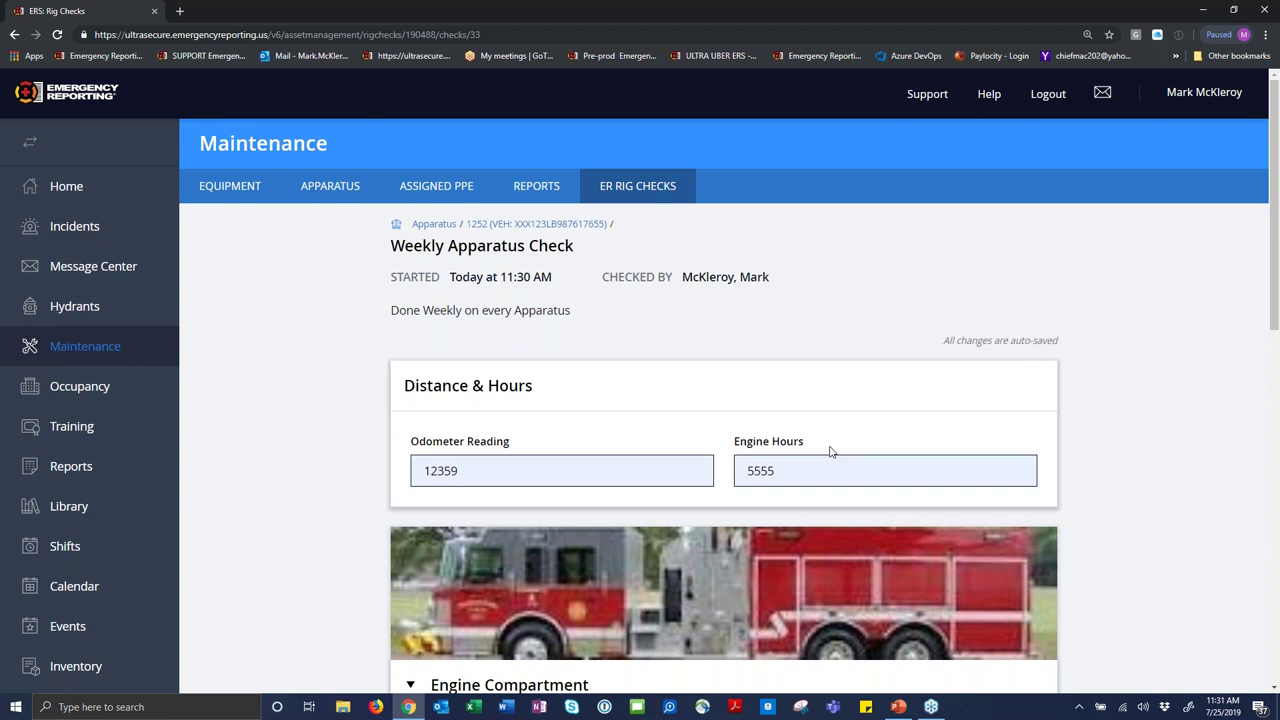
{"action": "double_click", "coordinate": [813, 474]}
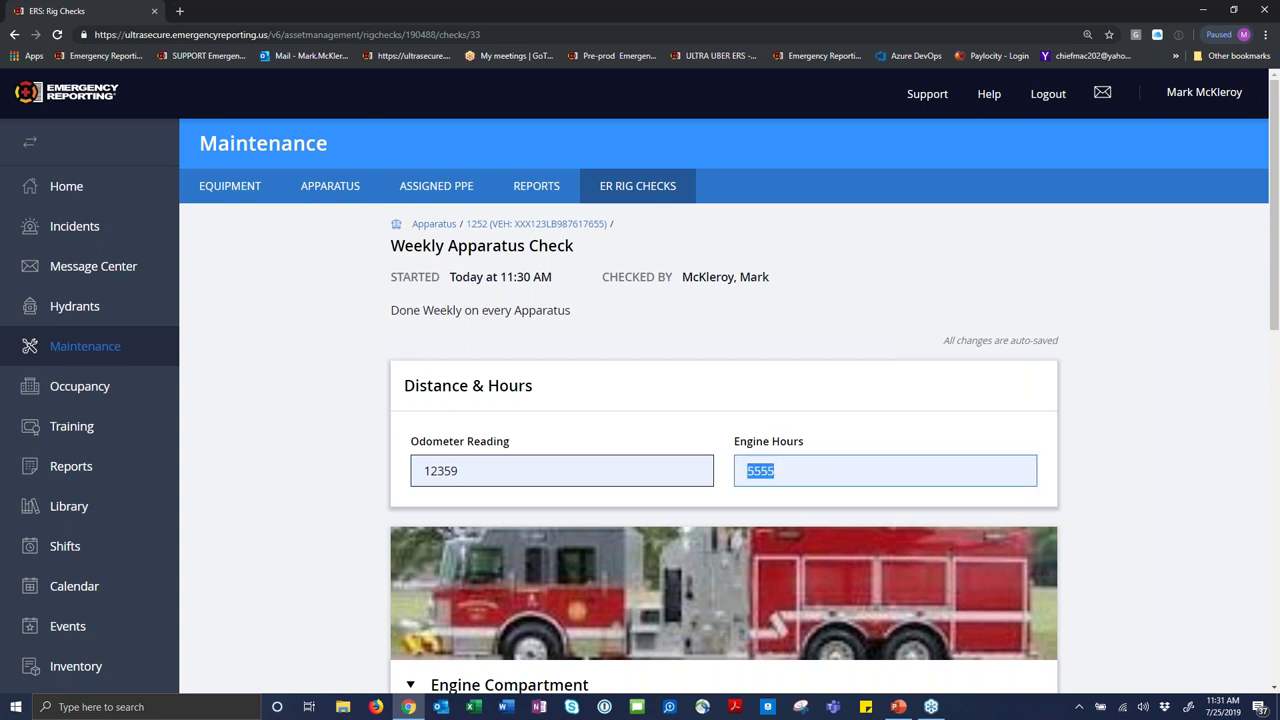
{"action": "type", "text": "00000"}
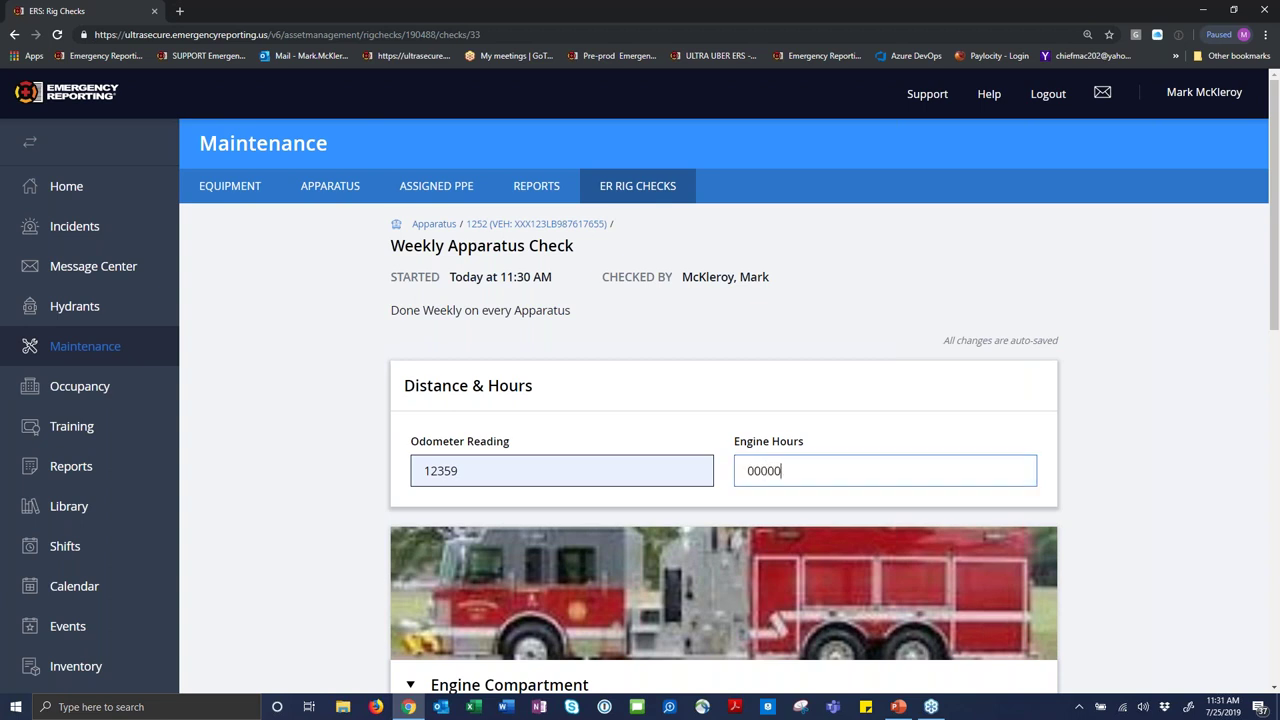
{"action": "left_click", "coordinate": [869, 439]}
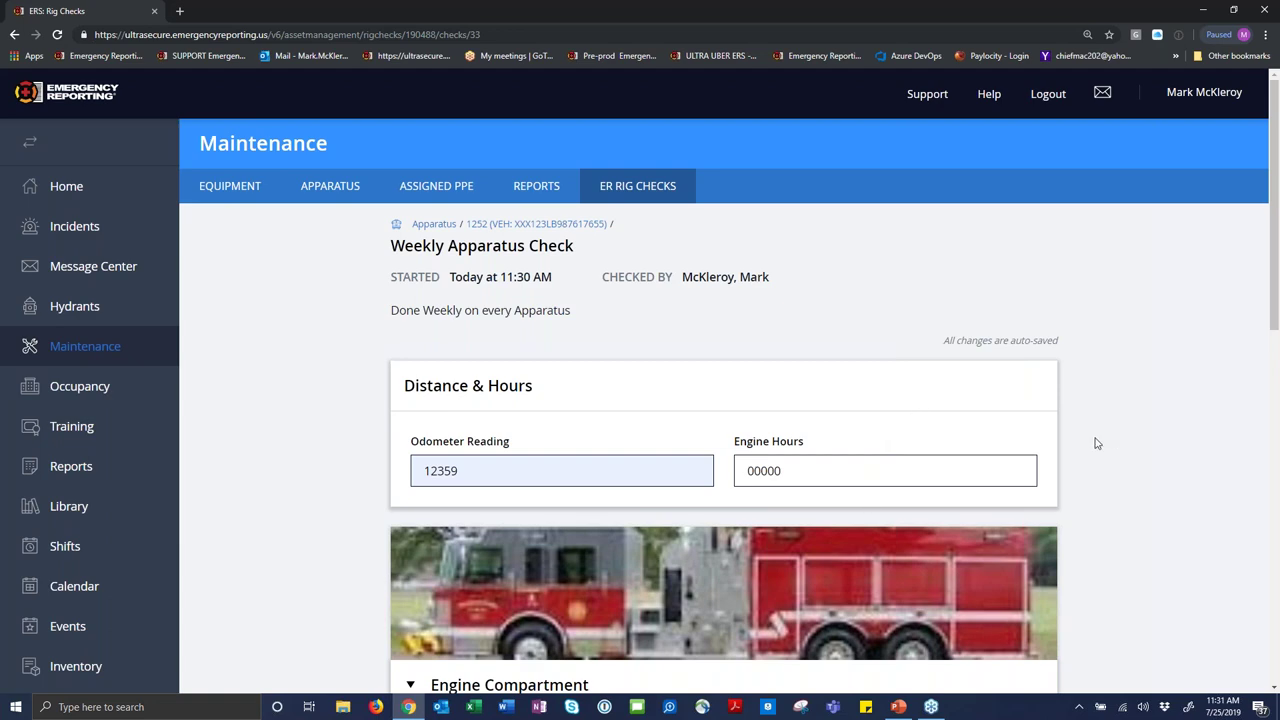
Replace the engine hours of the weekly check with 1.
{"action": "scroll", "coordinate": [1065, 460], "scroll_direction": "down", "scroll_amount": 1}
{"action": "scroll", "coordinate": [1062, 467], "scroll_direction": "down", "scroll_amount": 2}
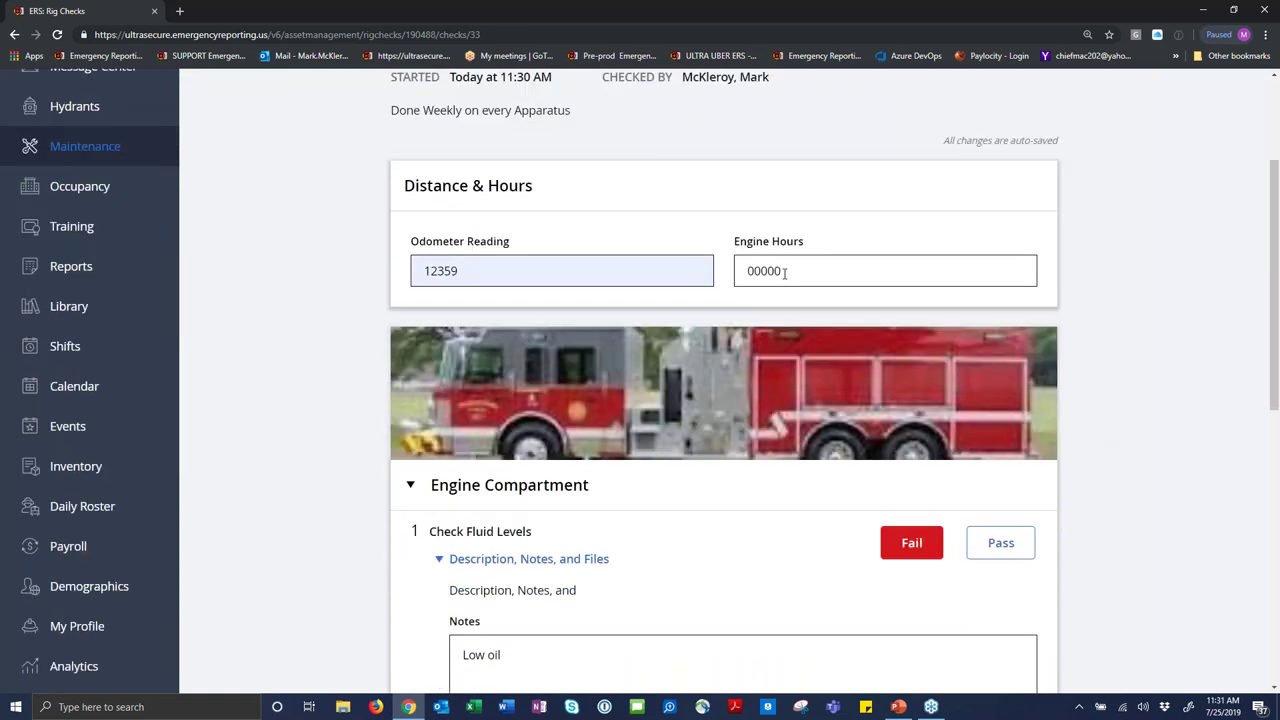
{"action": "left_click_drag", "start_coordinate": [785, 272], "coordinate": [740, 276]}
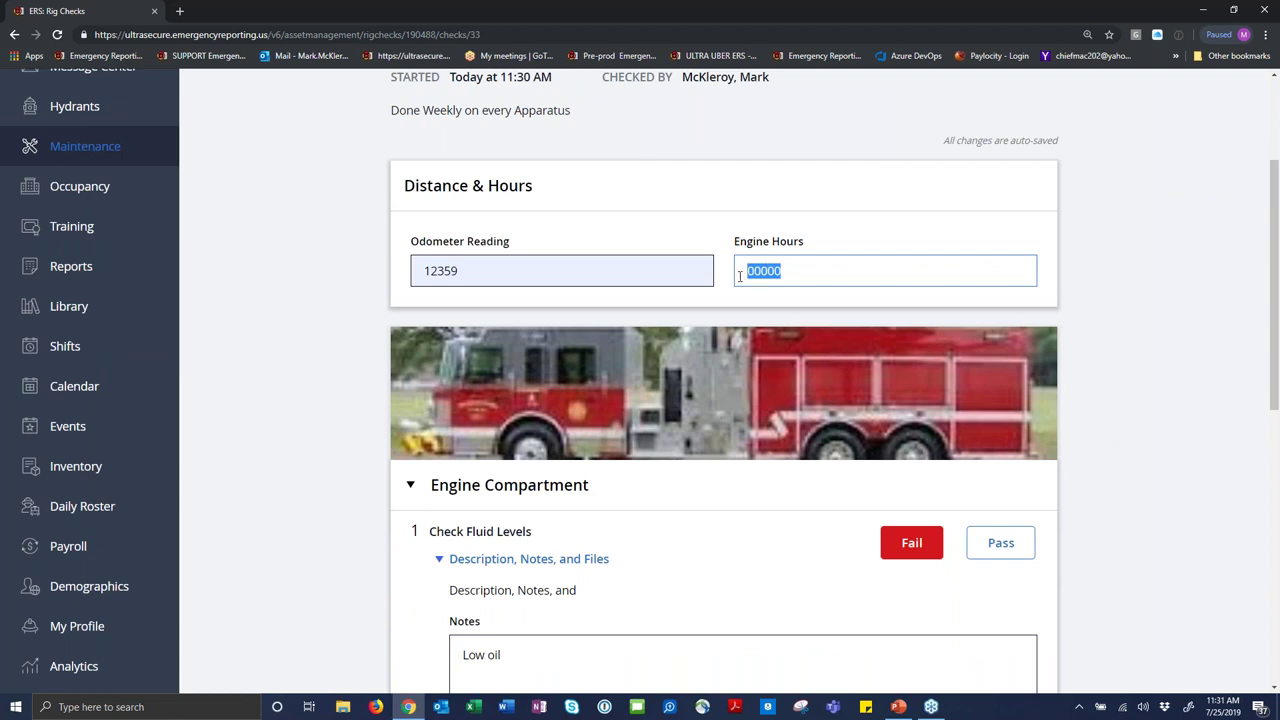
{"action": "type", "text": "1"}
{"action": "left_click", "coordinate": [925, 240]}
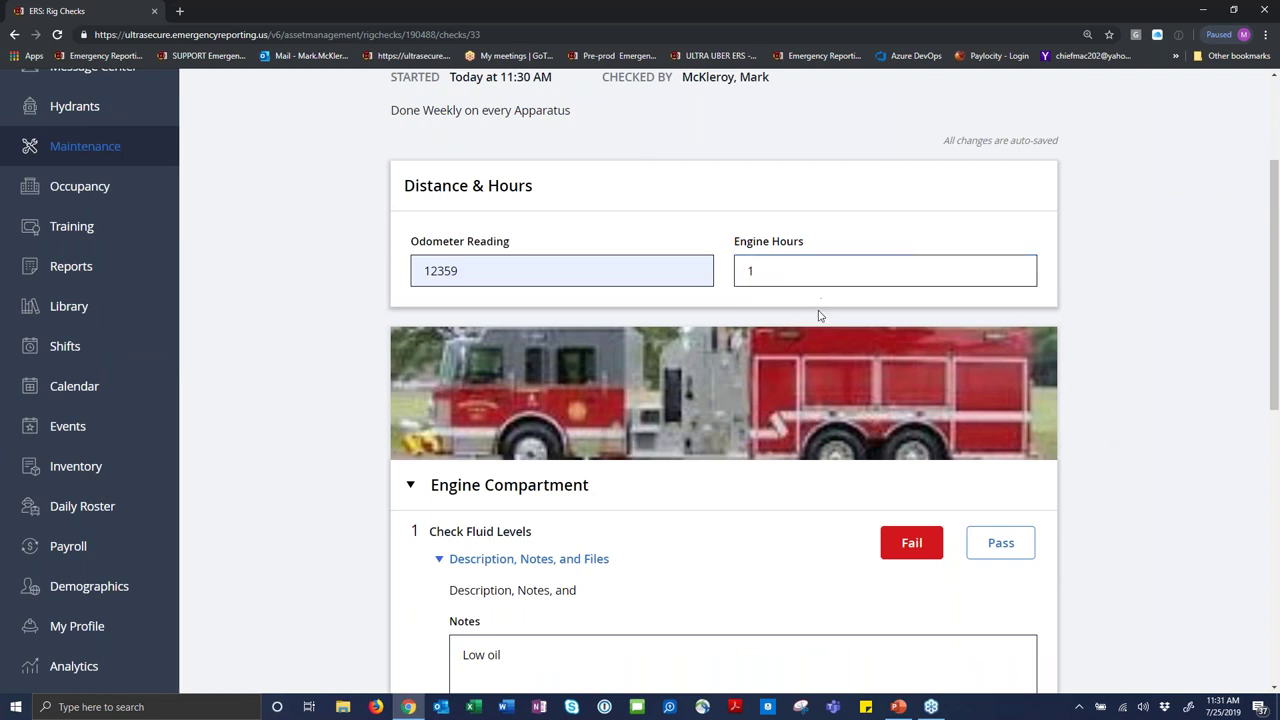
Leave the incomplete weekly check unsubmitted and return to the ER Rig Checks apparatus list.
{"action": "scroll", "coordinate": [820, 318], "scroll_direction": "down", "scroll_amount": 1}
{"action": "scroll", "coordinate": [815, 325], "scroll_direction": "down", "scroll_amount": 4}
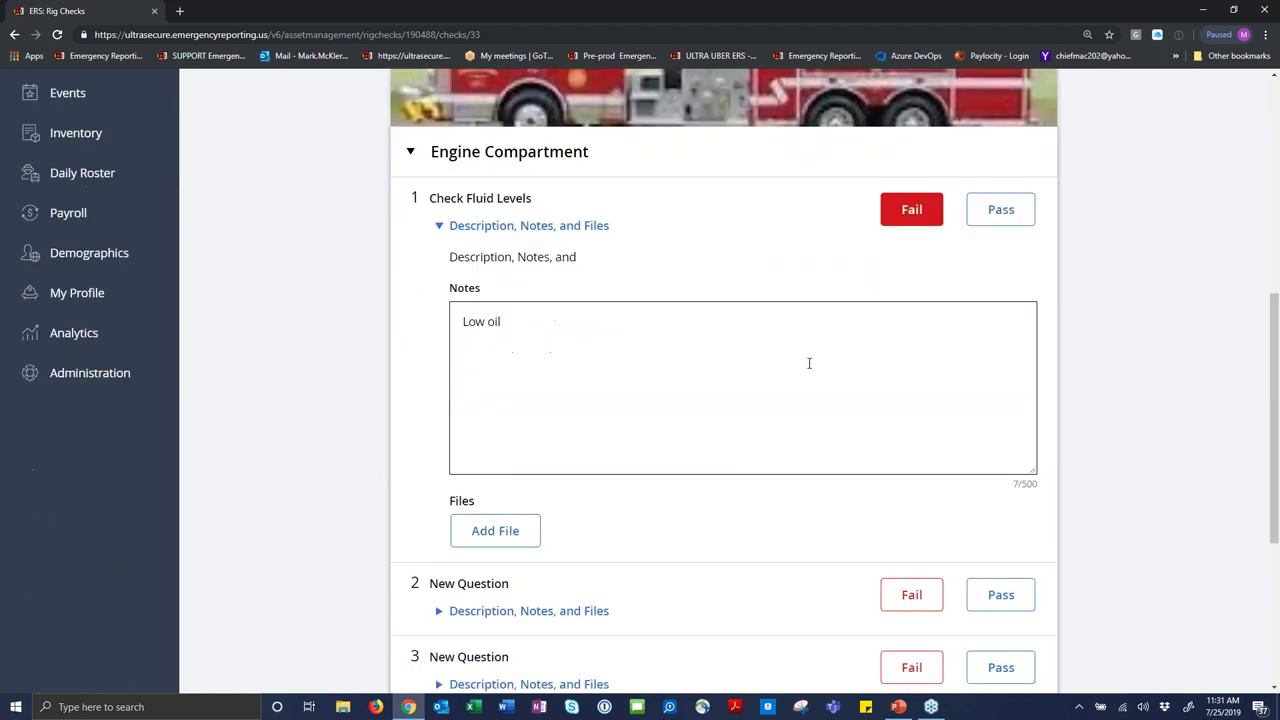
{"action": "scroll", "coordinate": [793, 534], "scroll_direction": "up", "scroll_amount": 1}
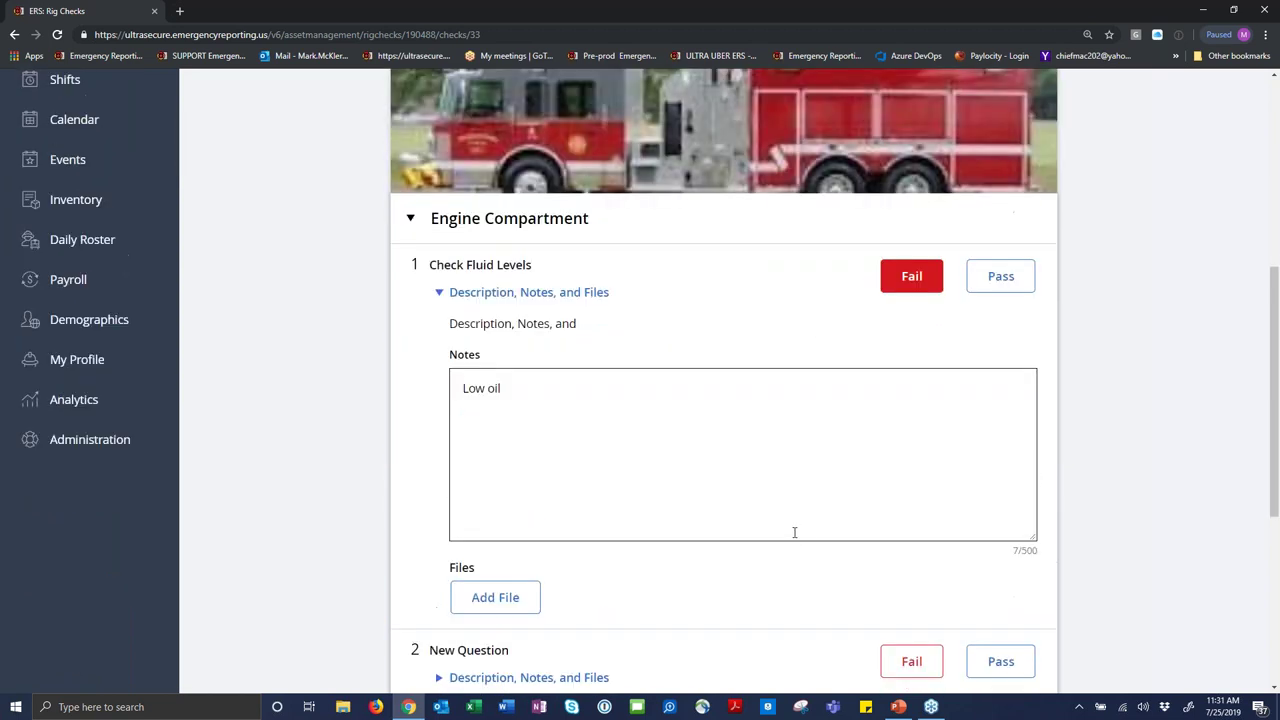
{"action": "scroll", "coordinate": [794, 532], "scroll_direction": "down", "scroll_amount": 1}
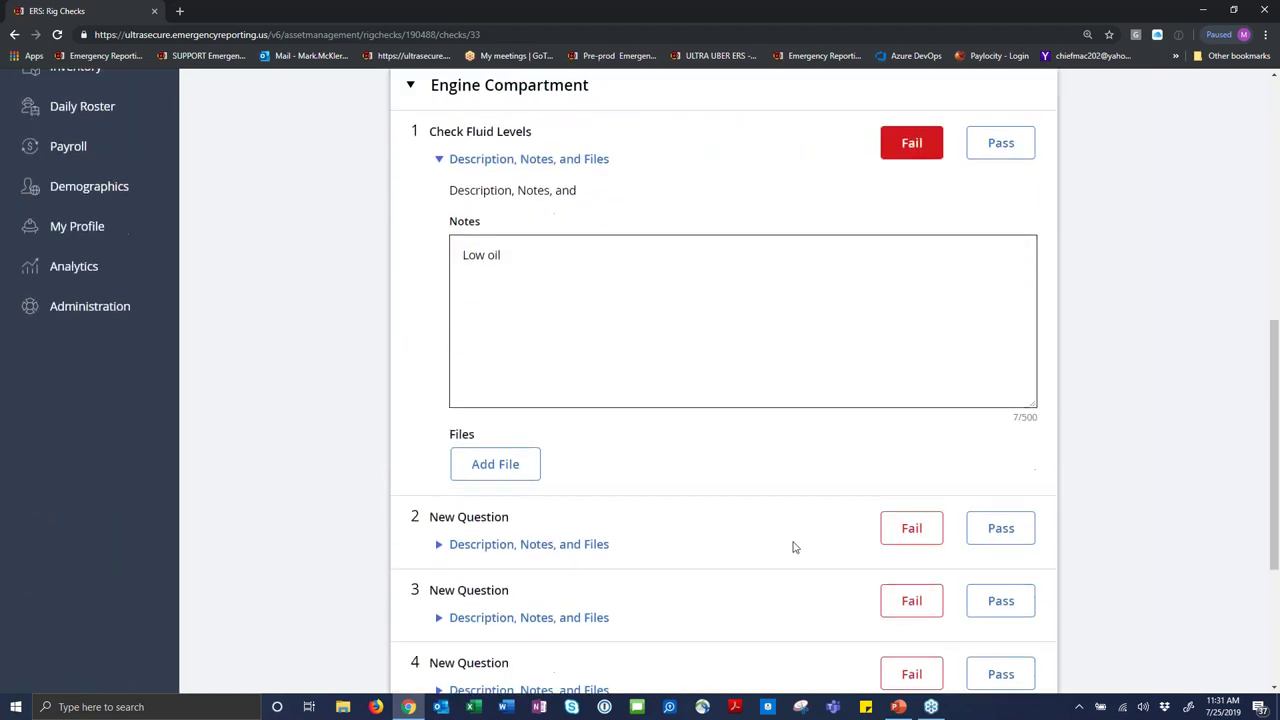
{"action": "scroll", "coordinate": [798, 544], "scroll_direction": "up", "scroll_amount": 5}
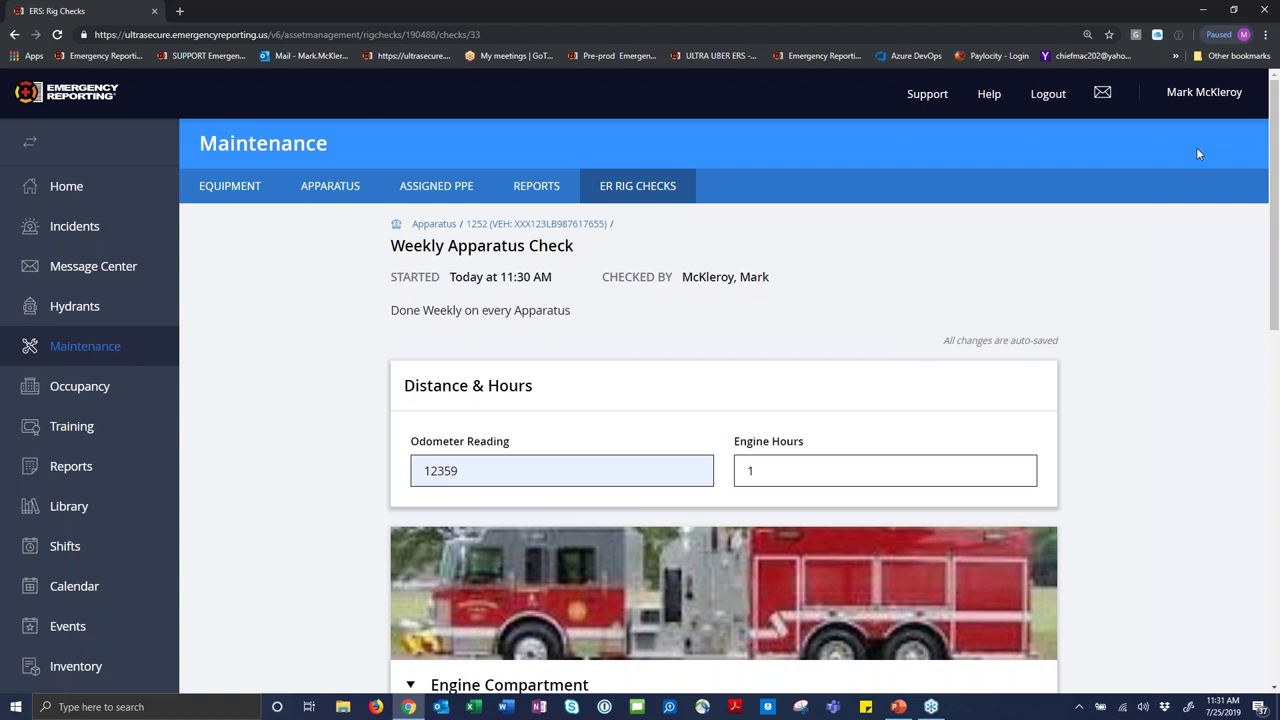
{"action": "left_click", "coordinate": [628, 190]}
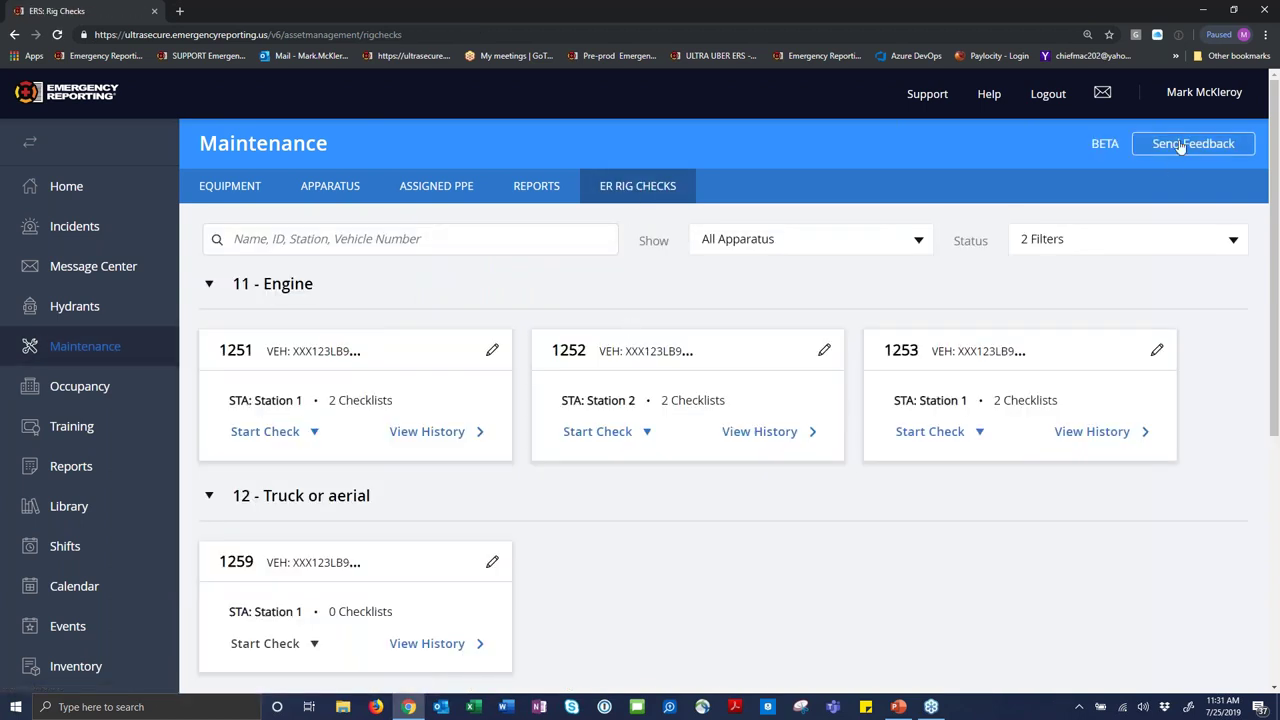
Open the Rigchecks Beta Feedback form and dismiss it without sending anything.
{"action": "left_click", "coordinate": [1180, 147]}
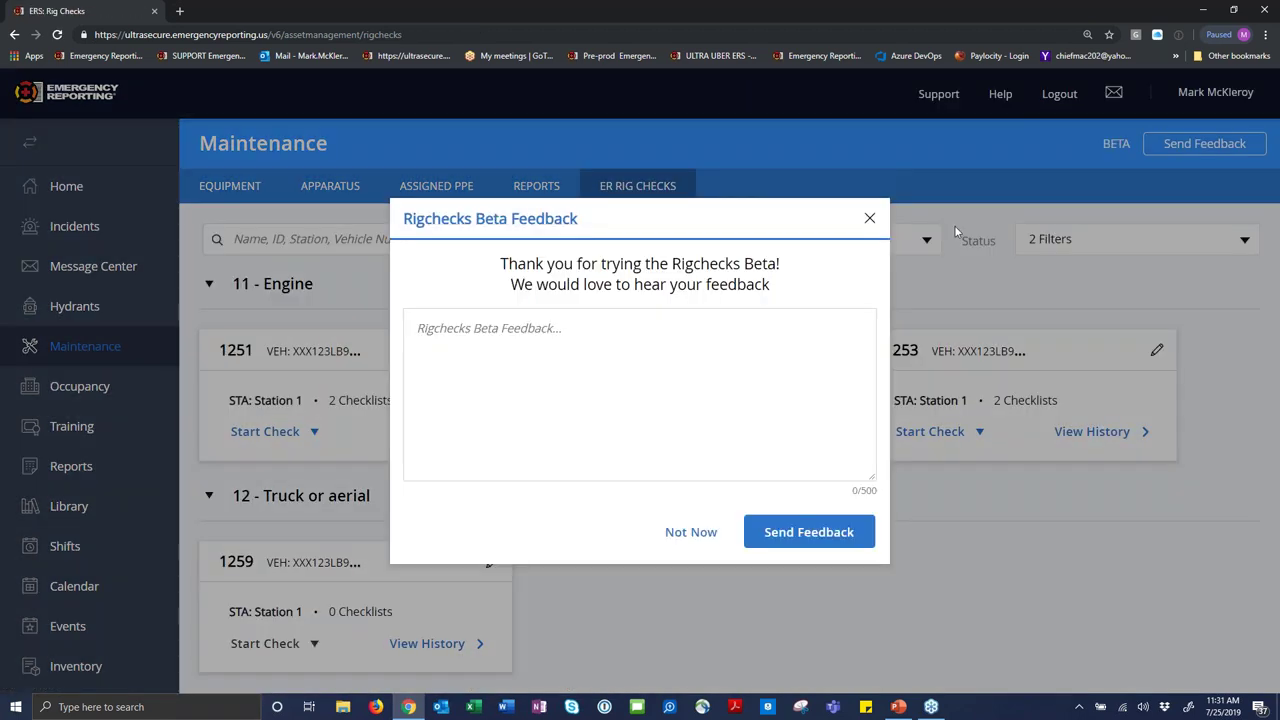
{"action": "left_click", "coordinate": [547, 333]}
{"action": "left_click", "coordinate": [699, 533]}
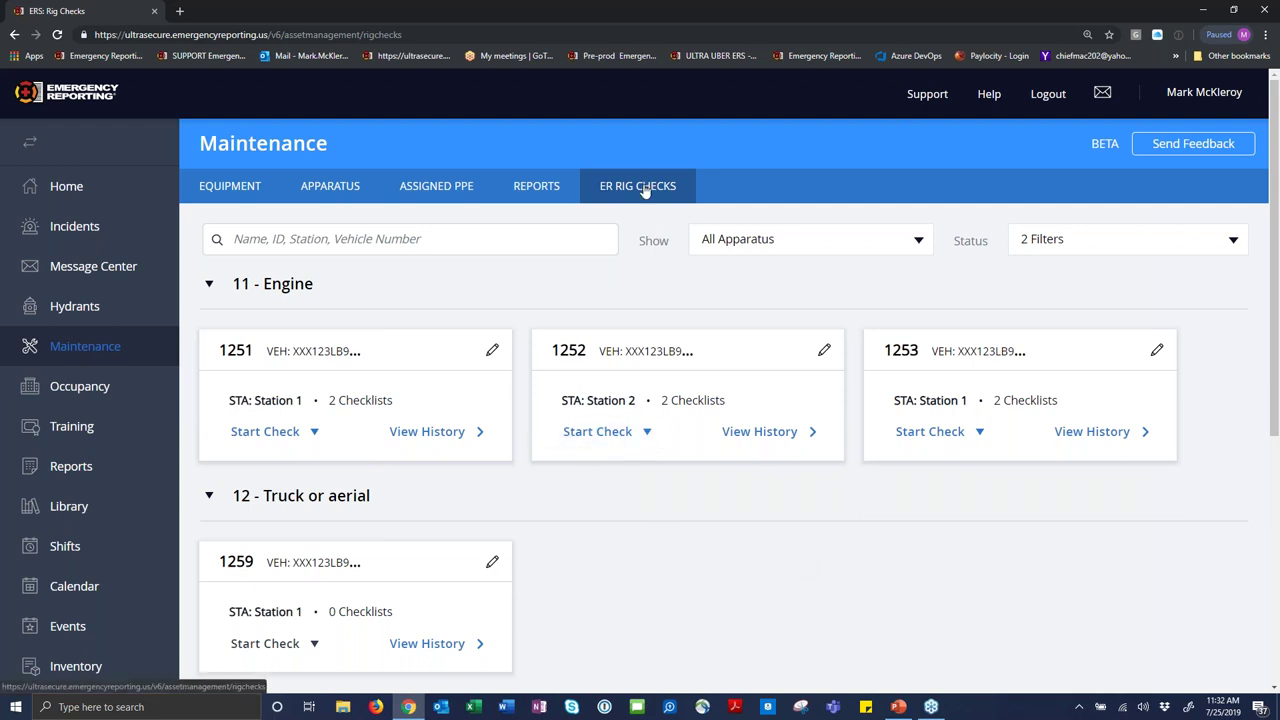
Choose the Weekly Apparatus Check on 1252 again and continue the existing incomplete check instead of starting a new one.
{"action": "left_click", "coordinate": [622, 433]}
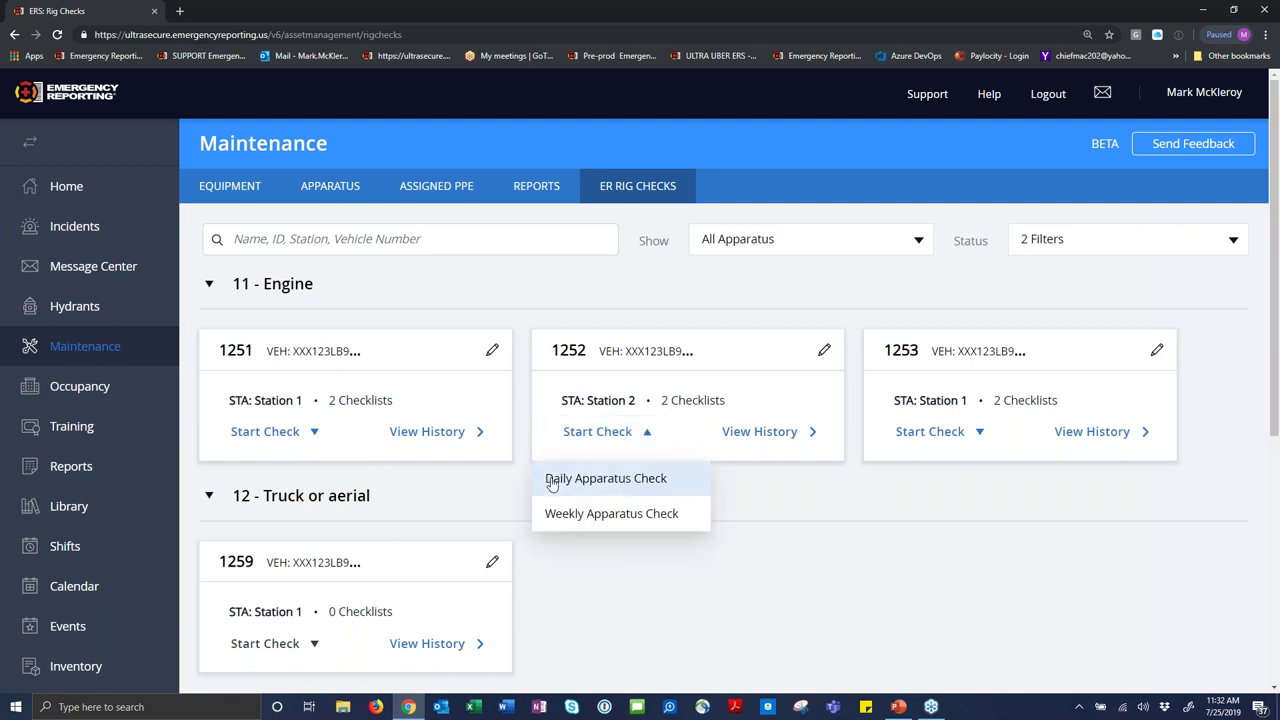
{"action": "left_click", "coordinate": [628, 516]}
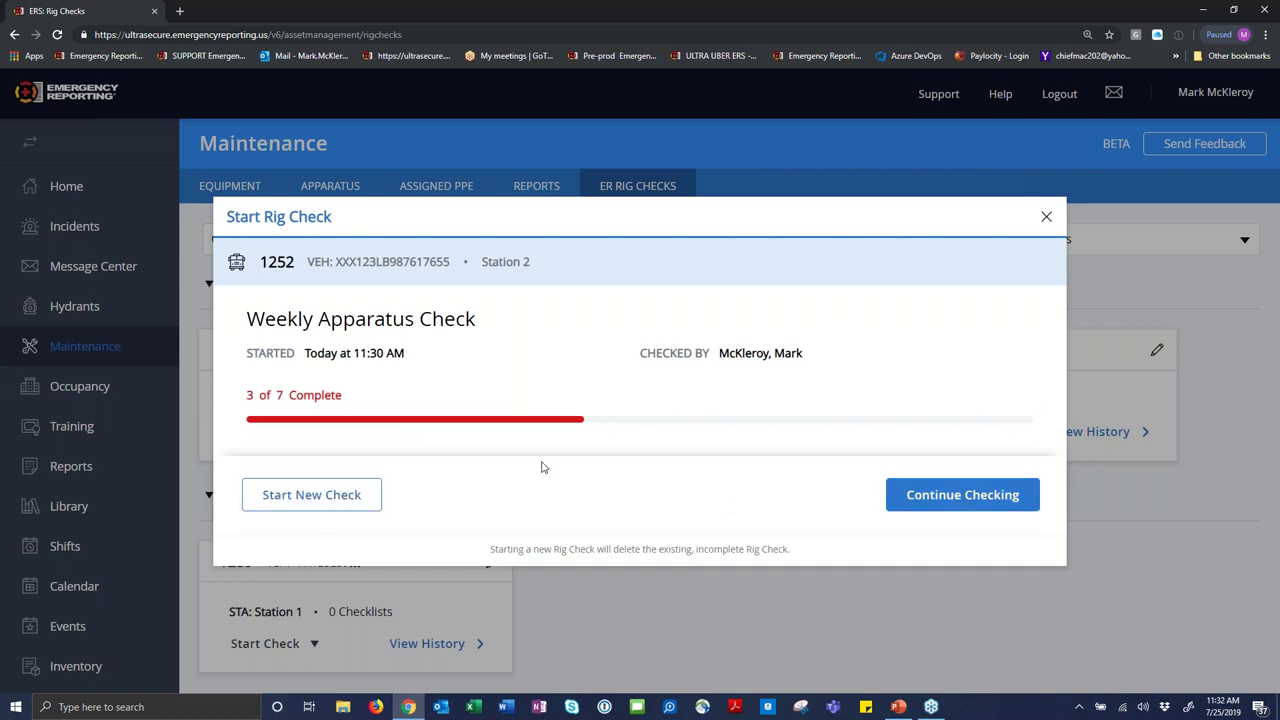
{"action": "left_click_drag", "start_coordinate": [250, 394], "coordinate": [365, 393]}
{"action": "left_click", "coordinate": [431, 384]}
{"action": "left_click", "coordinate": [966, 496]}
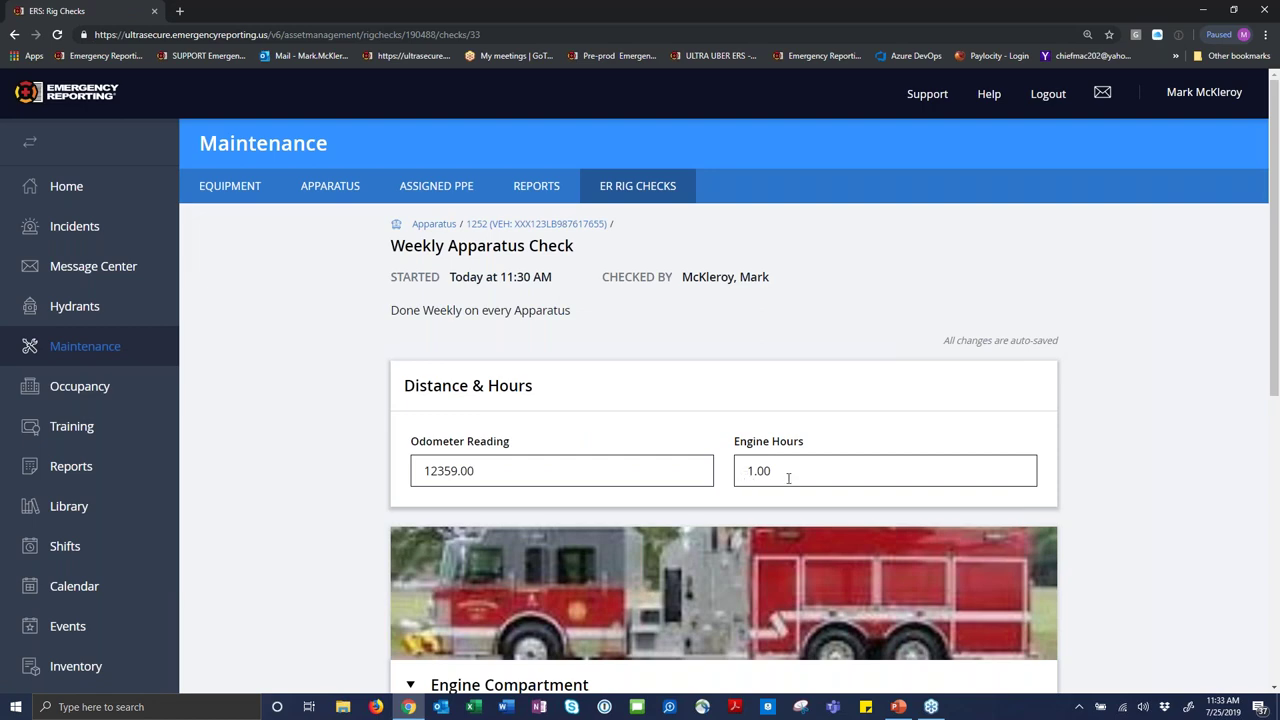
Pass Engine Compartment questions 2 to 4 and the New Compartment question, and submit the weekly check.
{"action": "scroll", "coordinate": [797, 470], "scroll_direction": "down", "scroll_amount": 4}
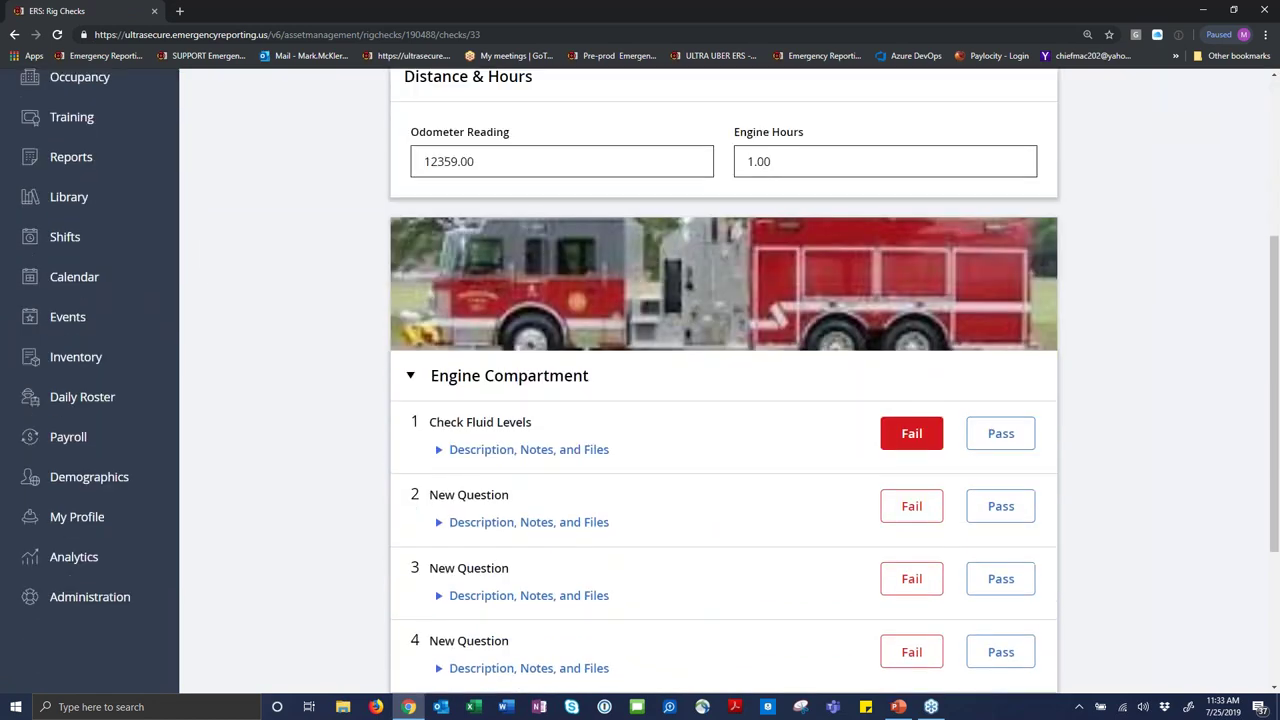
{"action": "left_click", "coordinate": [1001, 415]}
{"action": "left_click", "coordinate": [1000, 488]}
{"action": "left_click", "coordinate": [1001, 561]}
{"action": "scroll", "coordinate": [1004, 558], "scroll_direction": "down", "scroll_amount": 2}
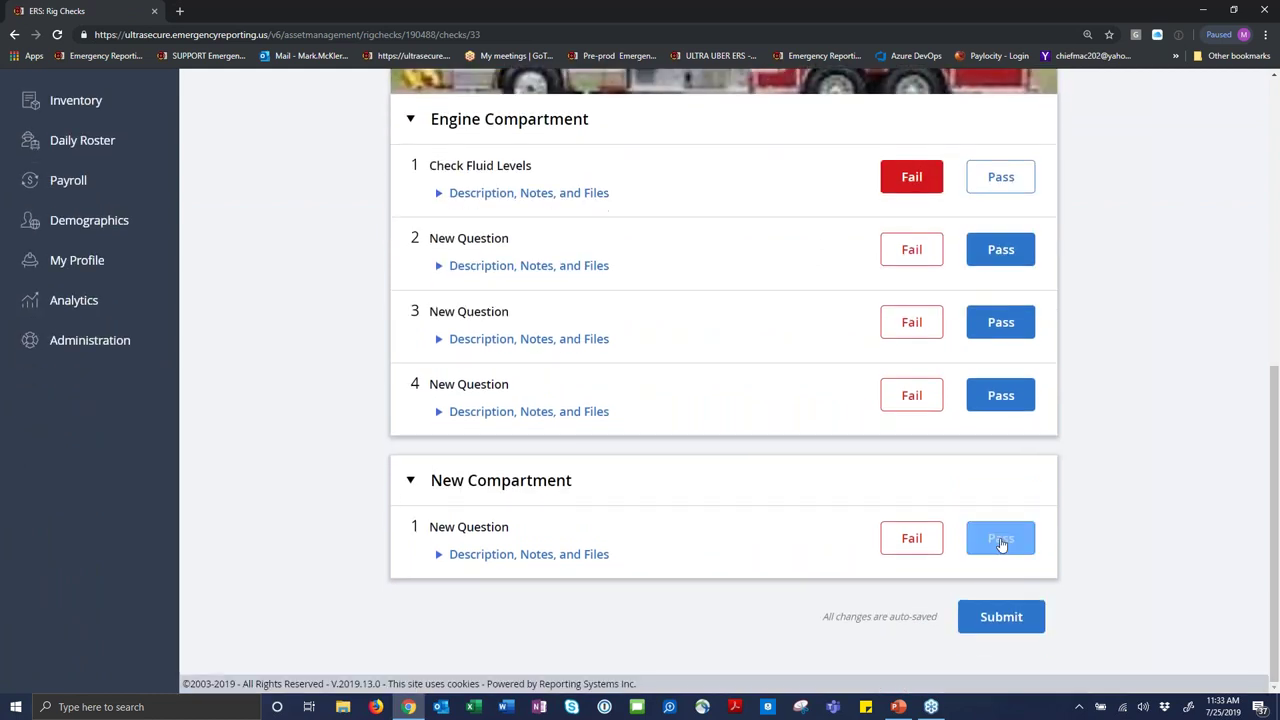
{"action": "left_click", "coordinate": [1003, 553]}
{"action": "left_click", "coordinate": [1001, 616]}
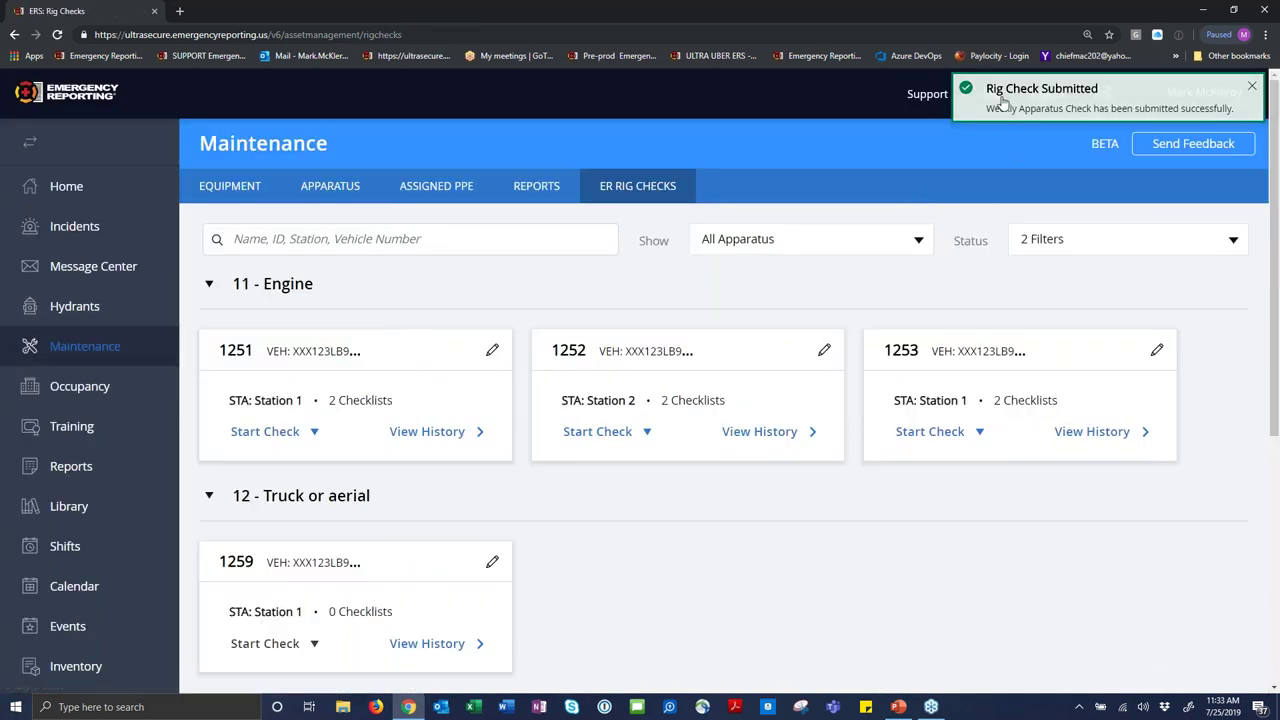
Review the maintenance history of 1252, close it and return to ER Rig Checks.
{"action": "left_click", "coordinate": [789, 434]}
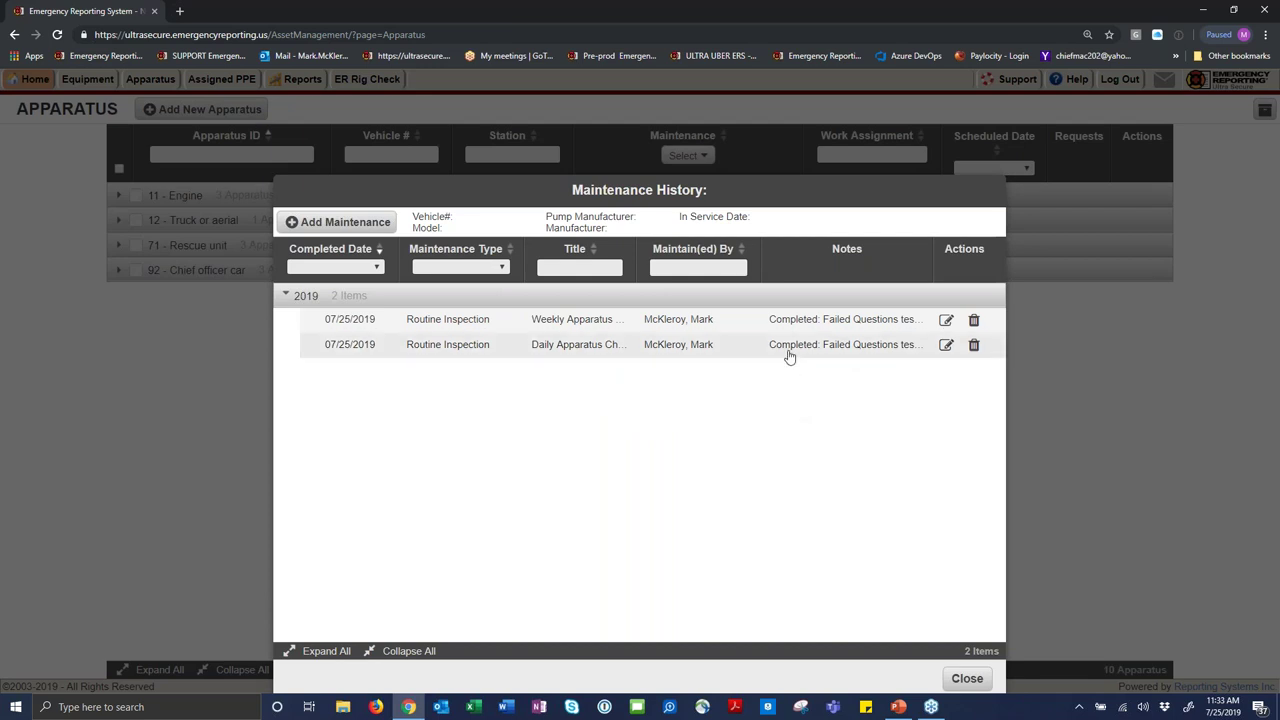
{"action": "mouse_move", "coordinate": [789, 357]}
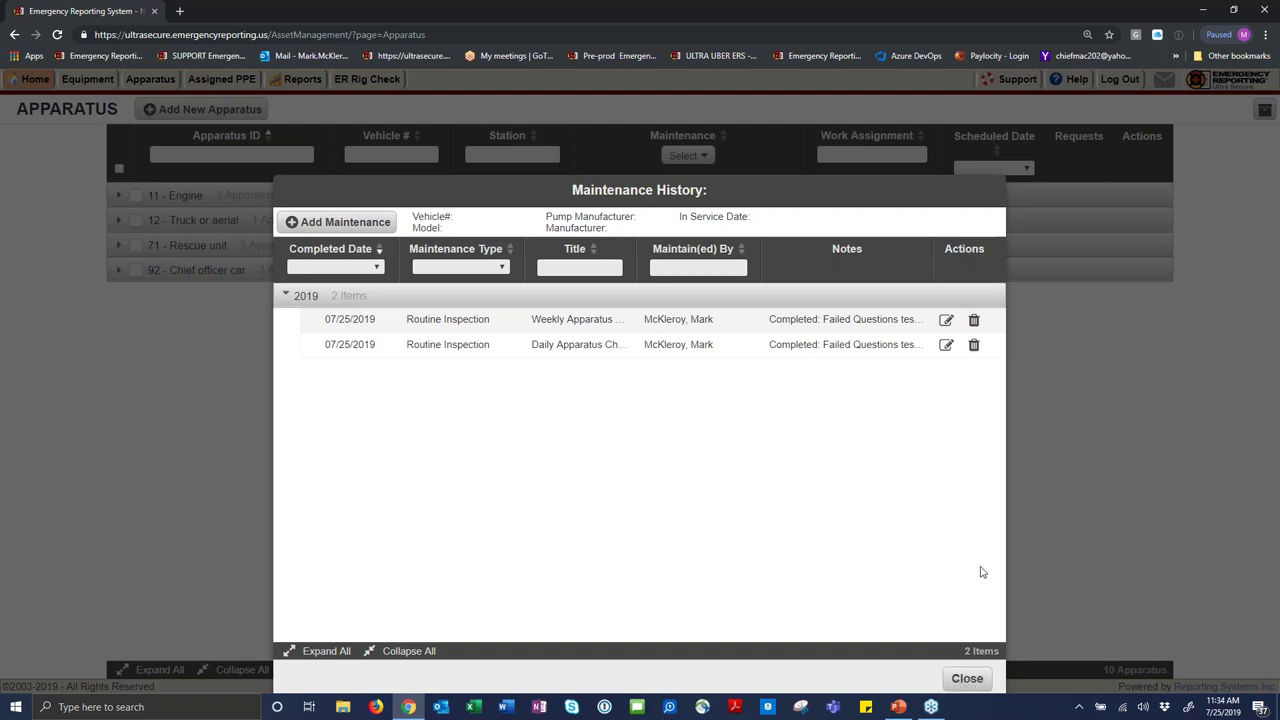
{"action": "left_click", "coordinate": [968, 679]}
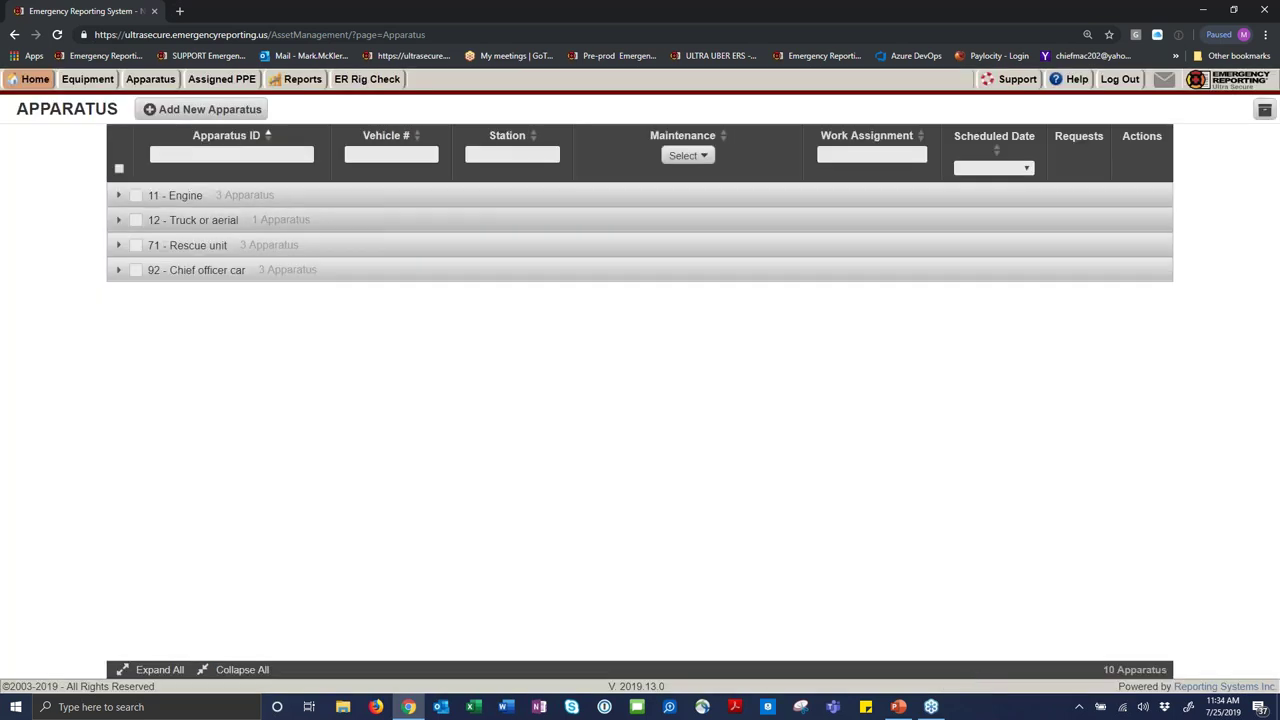
{"action": "left_click", "coordinate": [374, 80]}
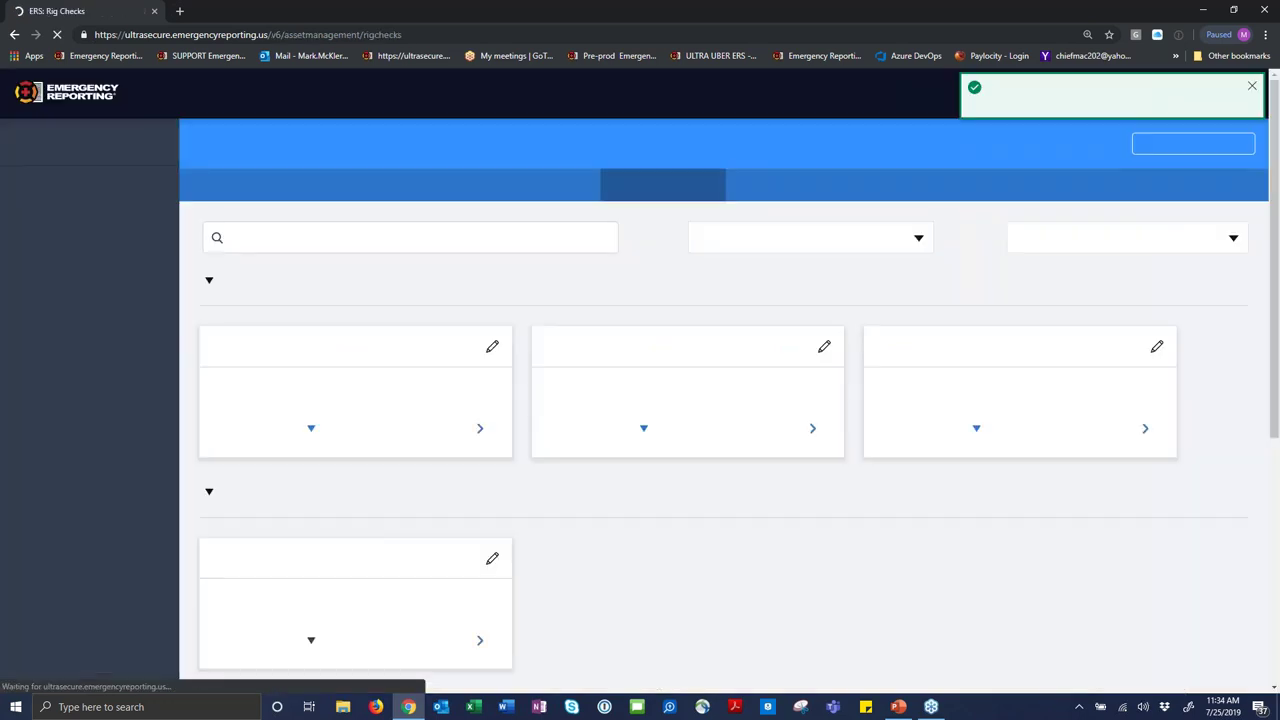
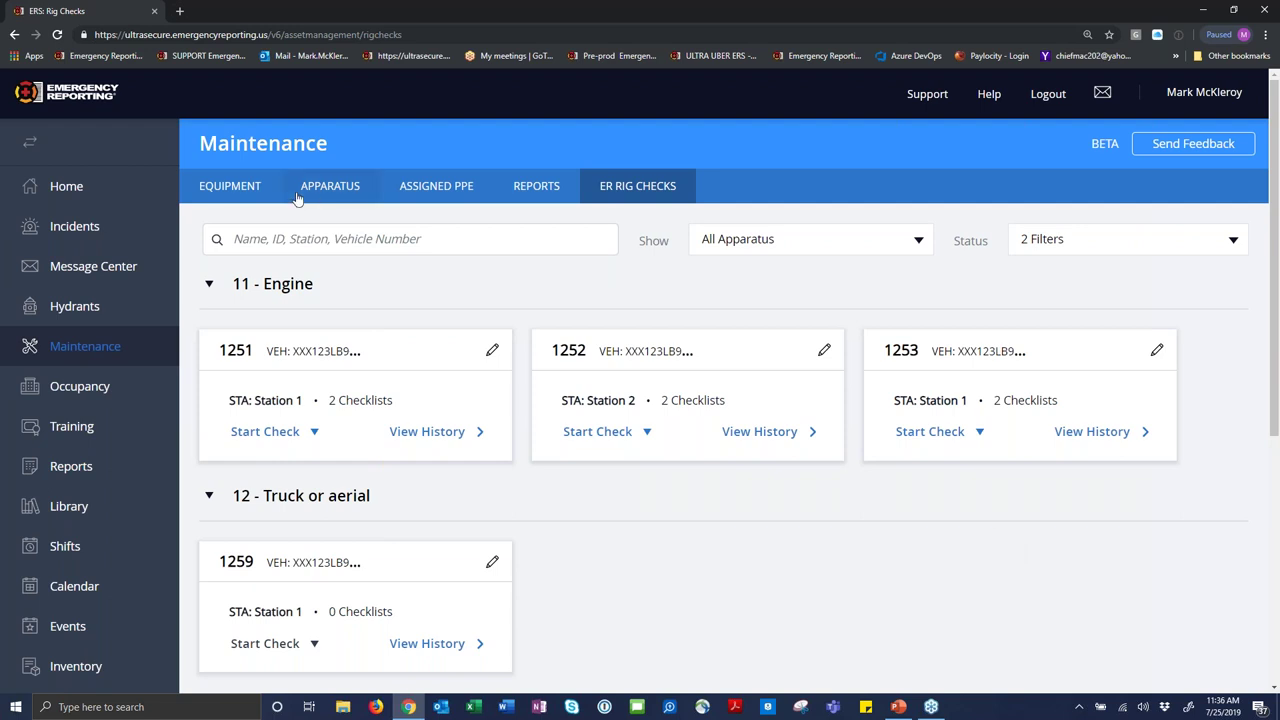
In the equipment inventory, select SCBA facepieces #1, #10, #11, #12 and #13 for a bulk operation.
{"action": "left_click", "coordinate": [230, 193]}
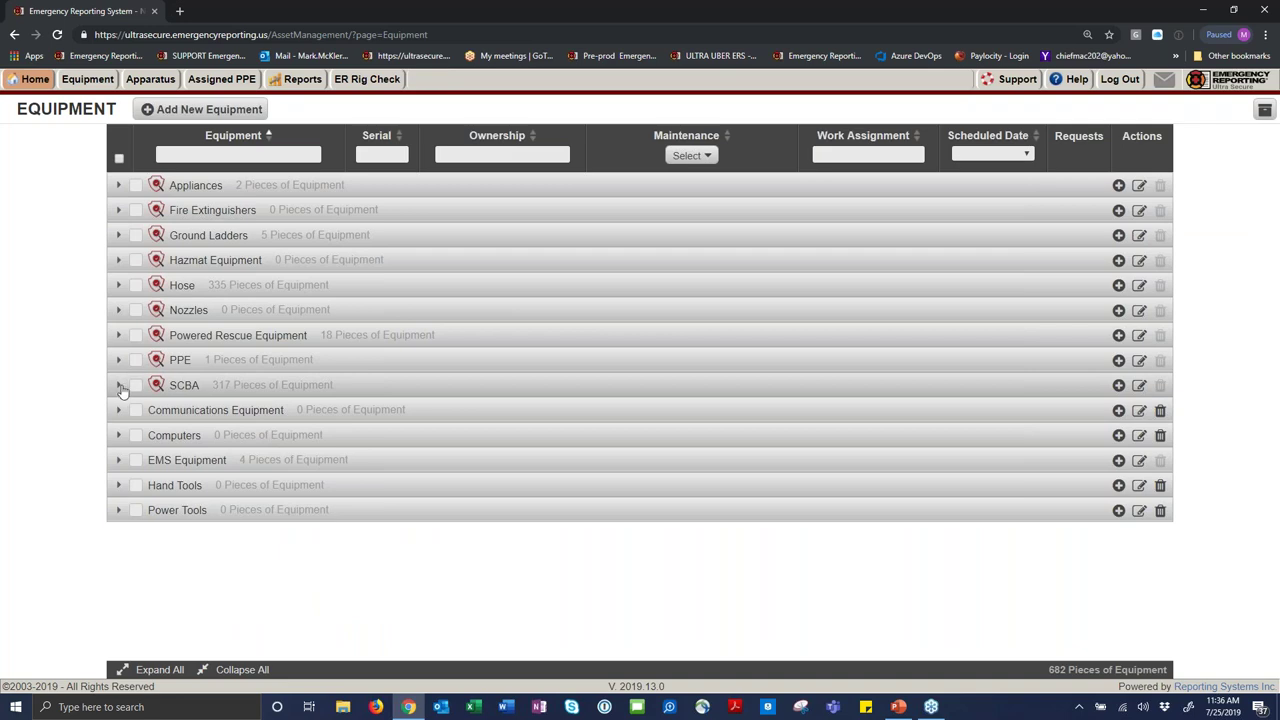
{"action": "left_click", "coordinate": [119, 389]}
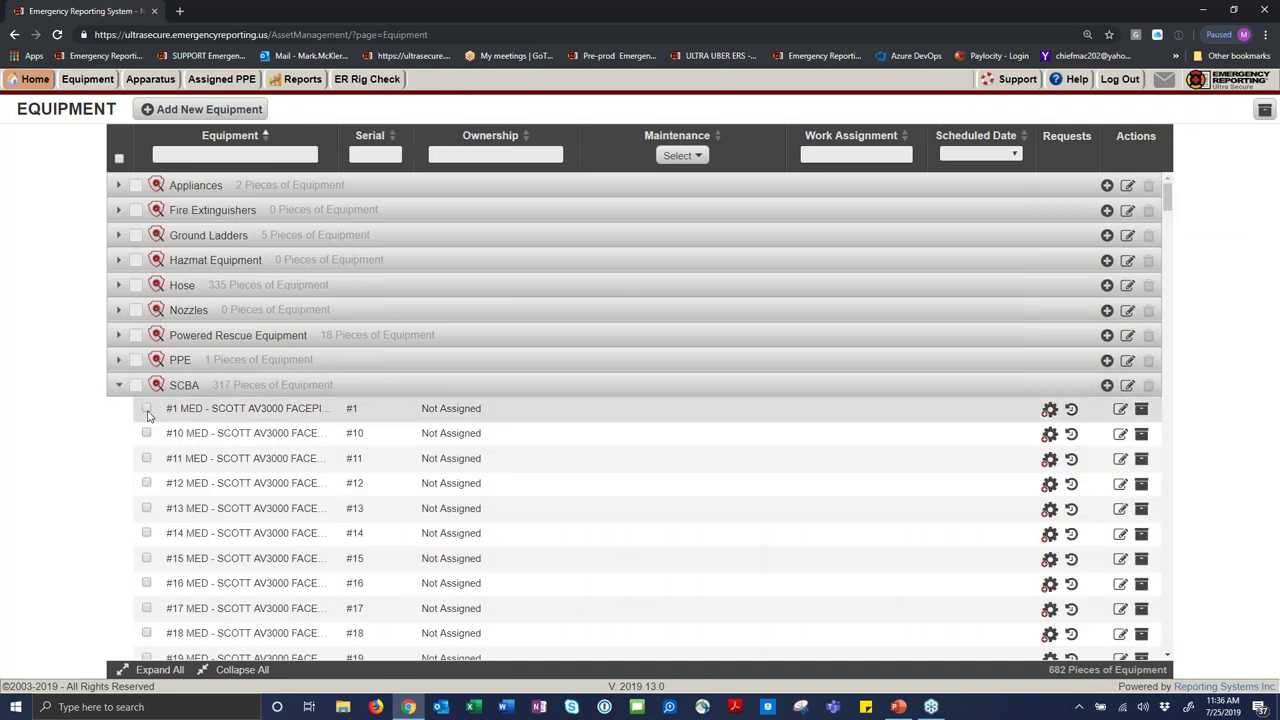
{"action": "left_click", "coordinate": [146, 409]}
{"action": "left_click", "coordinate": [146, 433]}
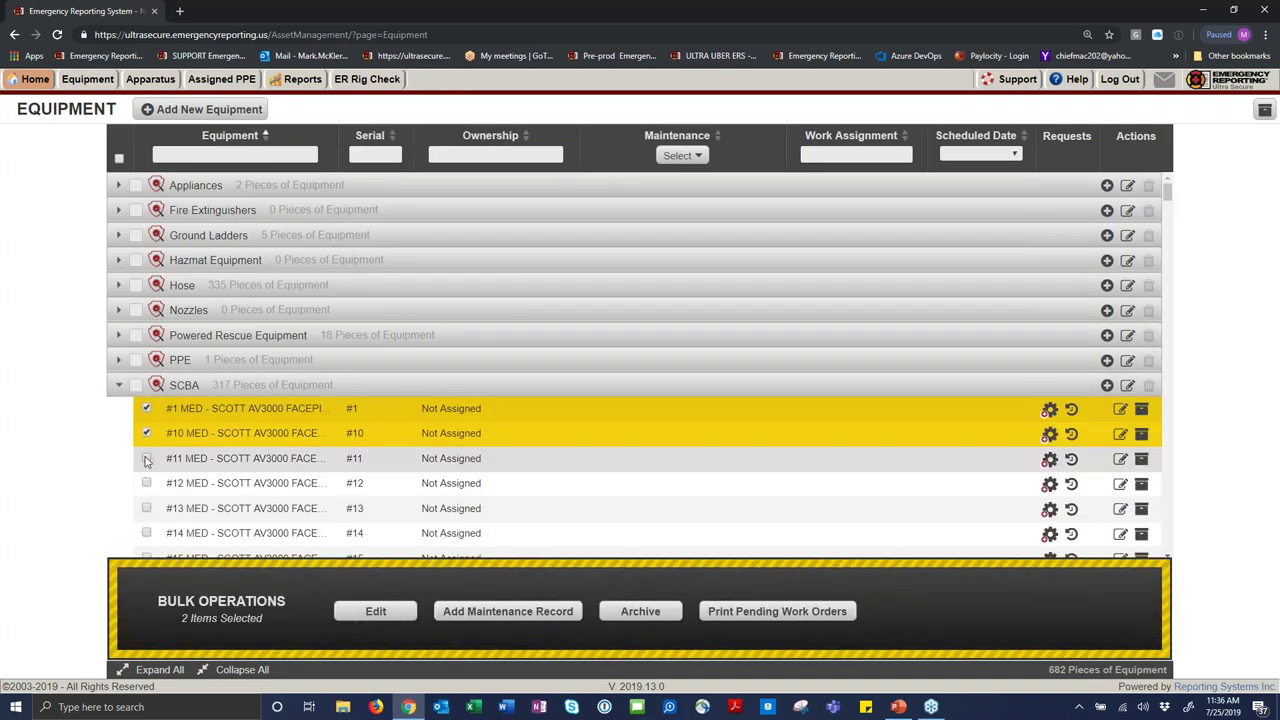
{"action": "left_click", "coordinate": [146, 458]}
{"action": "left_click", "coordinate": [146, 483]}
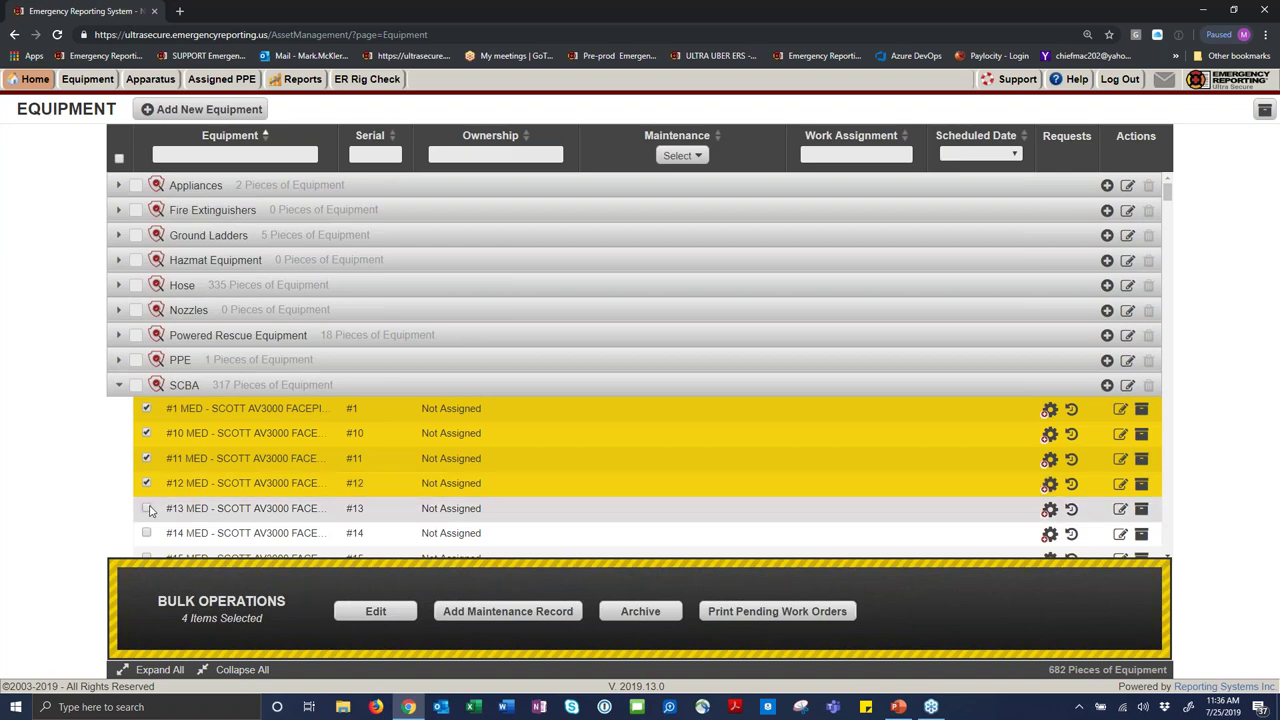
{"action": "left_click", "coordinate": [146, 508]}
Add and complete an NFPA Annual Test maintenance record with a Passed result for the selected facepieces, and collapse the SCBA category.
{"action": "left_click", "coordinate": [495, 611]}
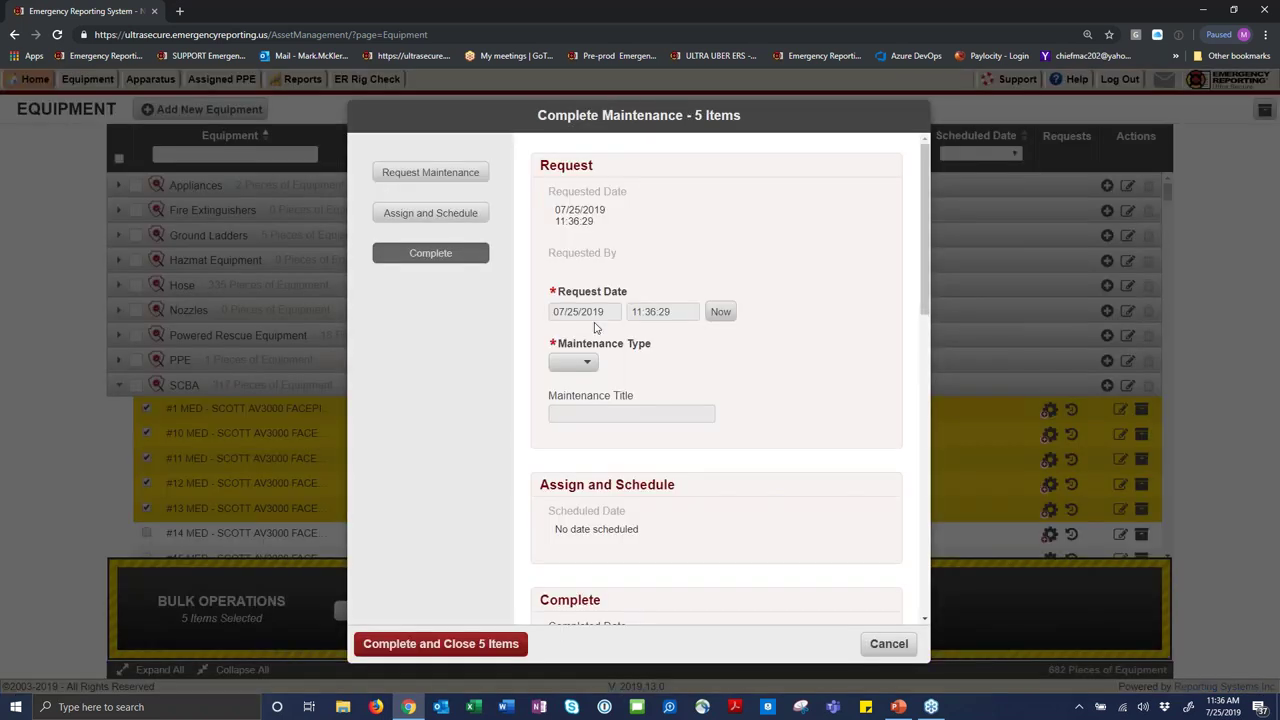
{"action": "left_click", "coordinate": [568, 362]}
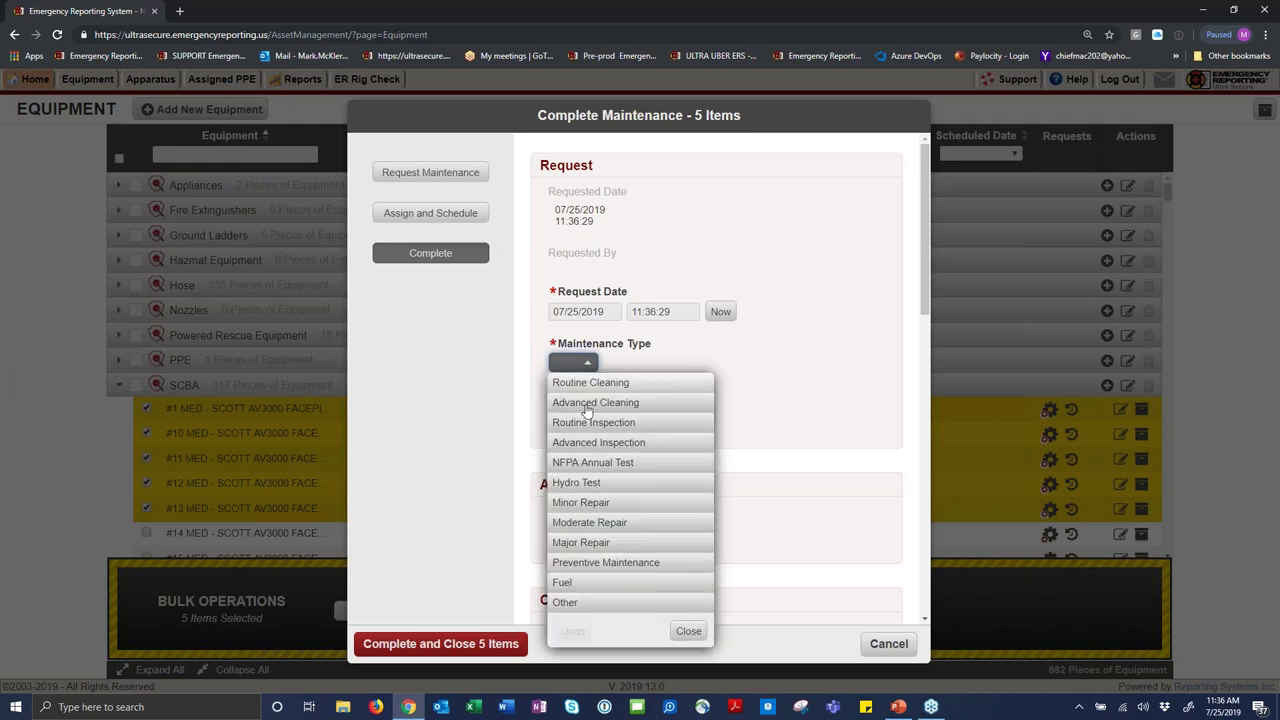
{"action": "left_click", "coordinate": [593, 464]}
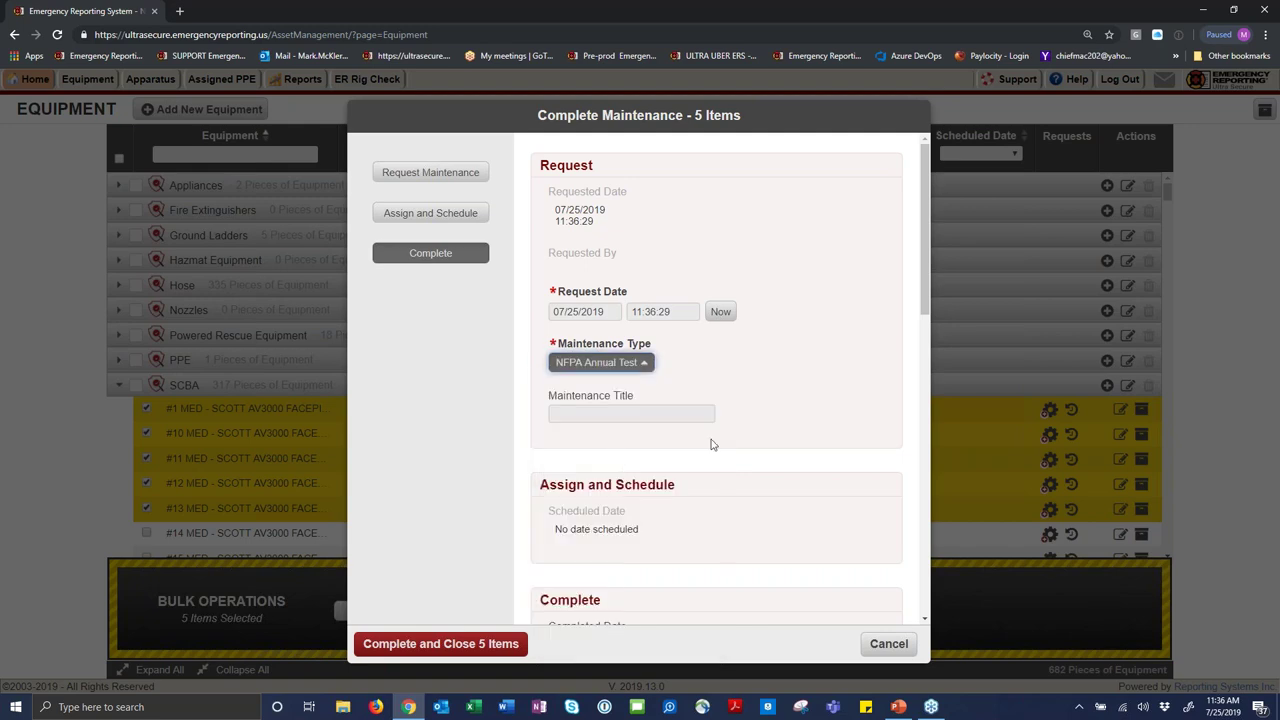
{"action": "scroll", "coordinate": [711, 444], "scroll_direction": "down", "scroll_amount": 5}
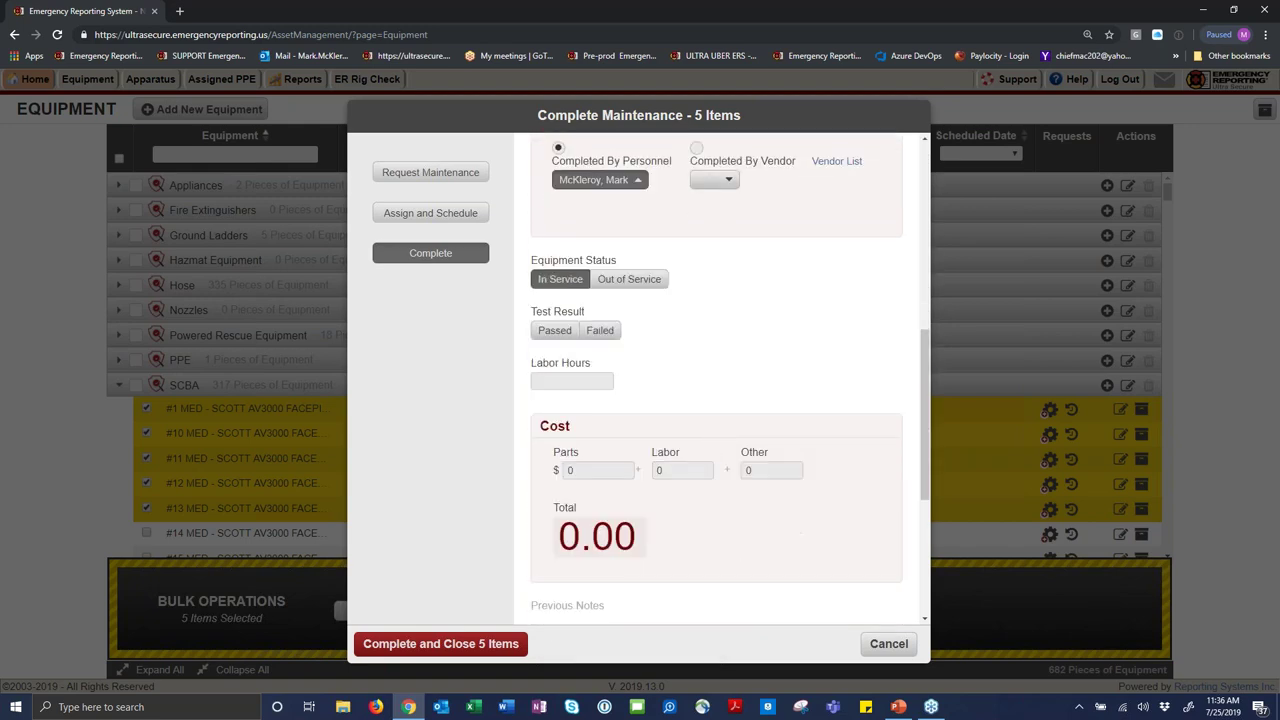
{"action": "left_click", "coordinate": [554, 339]}
{"action": "scroll", "coordinate": [679, 418], "scroll_direction": "down", "scroll_amount": 1}
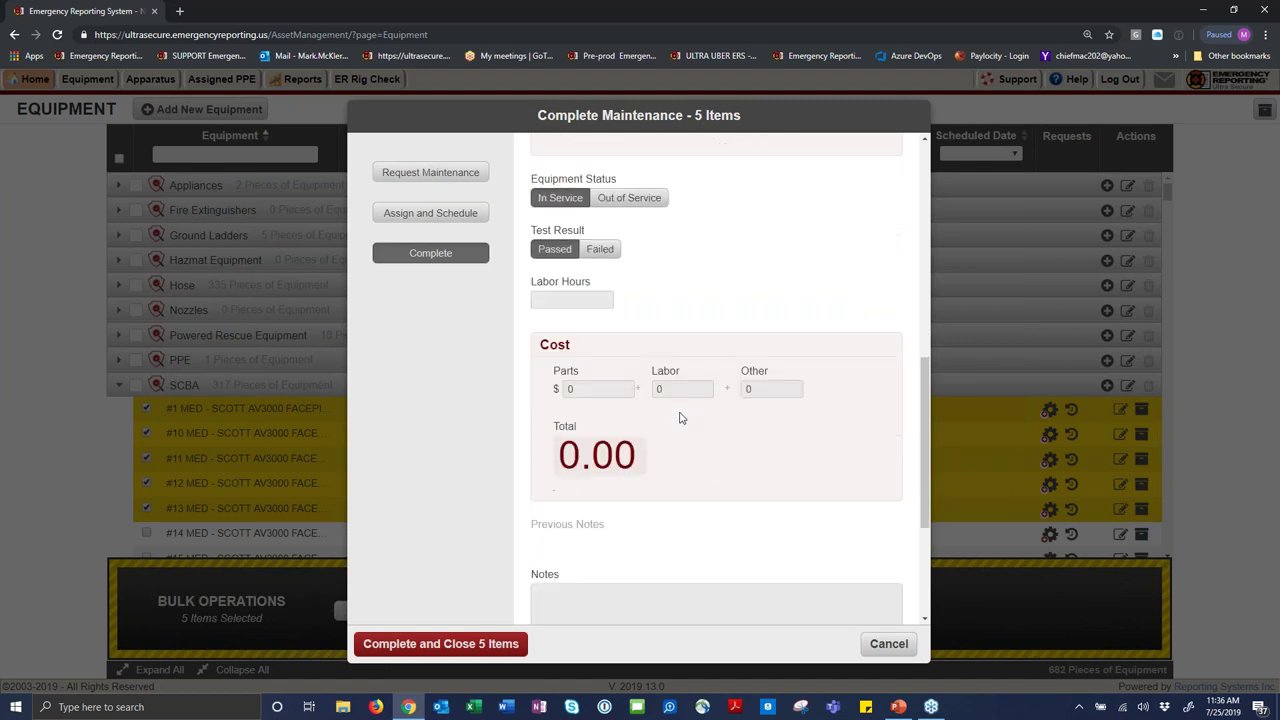
{"action": "scroll", "coordinate": [679, 418], "scroll_direction": "down", "scroll_amount": 2}
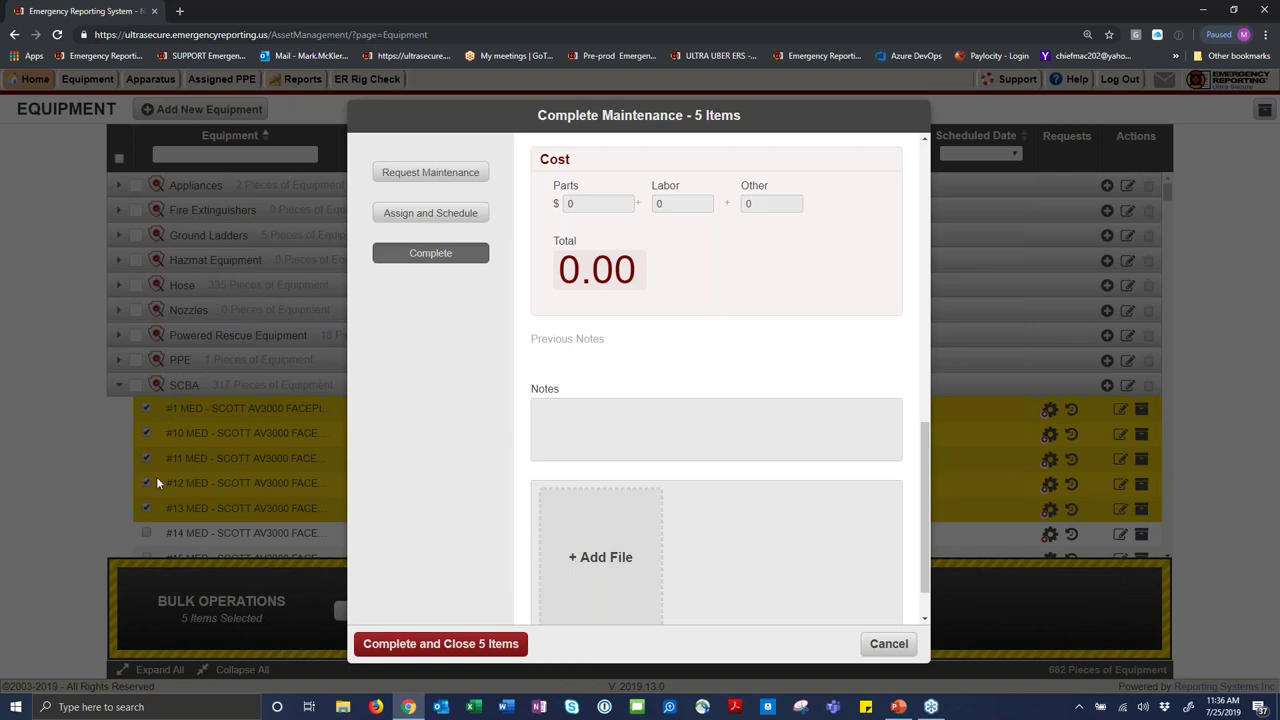
{"action": "left_click", "coordinate": [455, 645]}
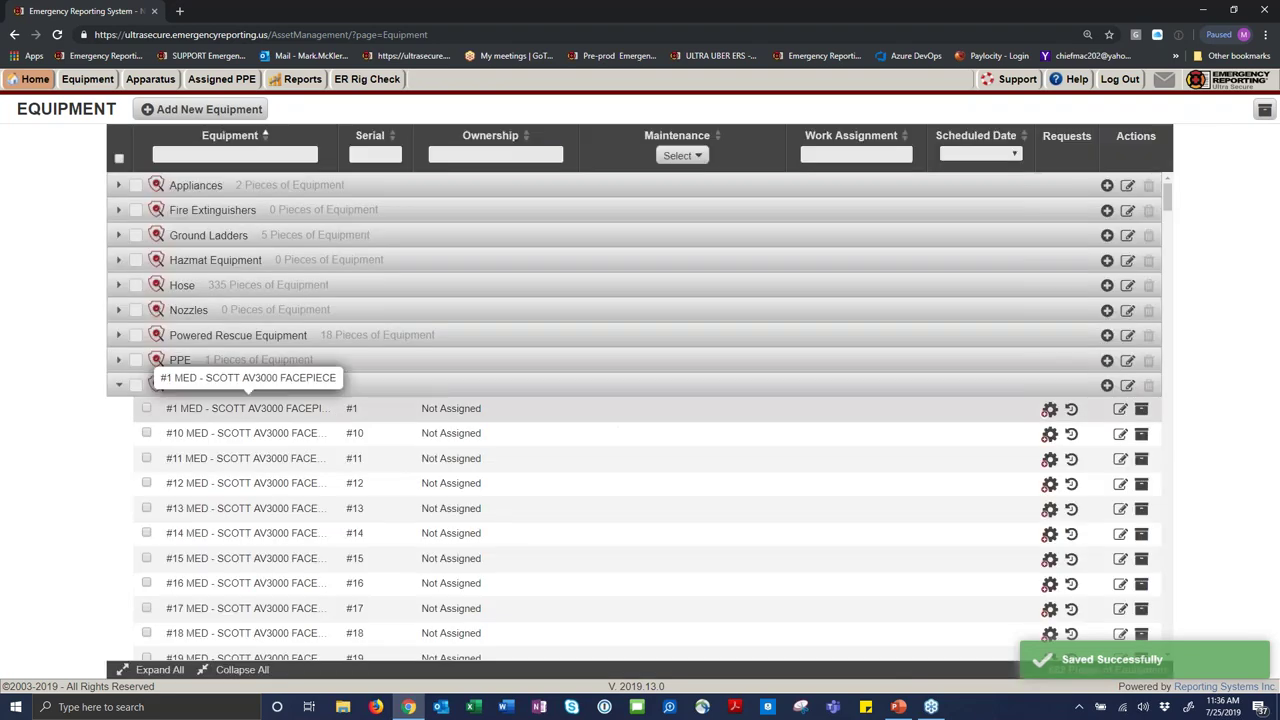
{"action": "left_click", "coordinate": [119, 389]}
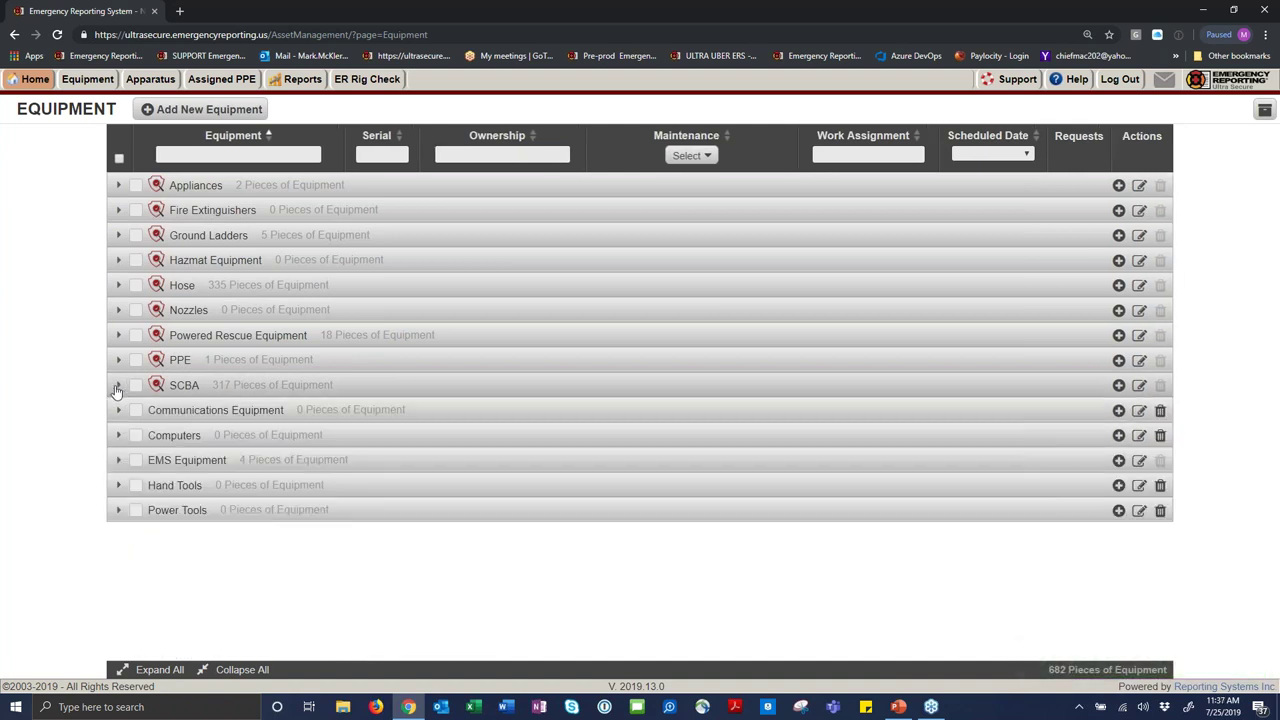
Look through the custom maintenance reports for apparatus and equipment in the Maintenance module.
{"action": "left_click", "coordinate": [292, 81]}
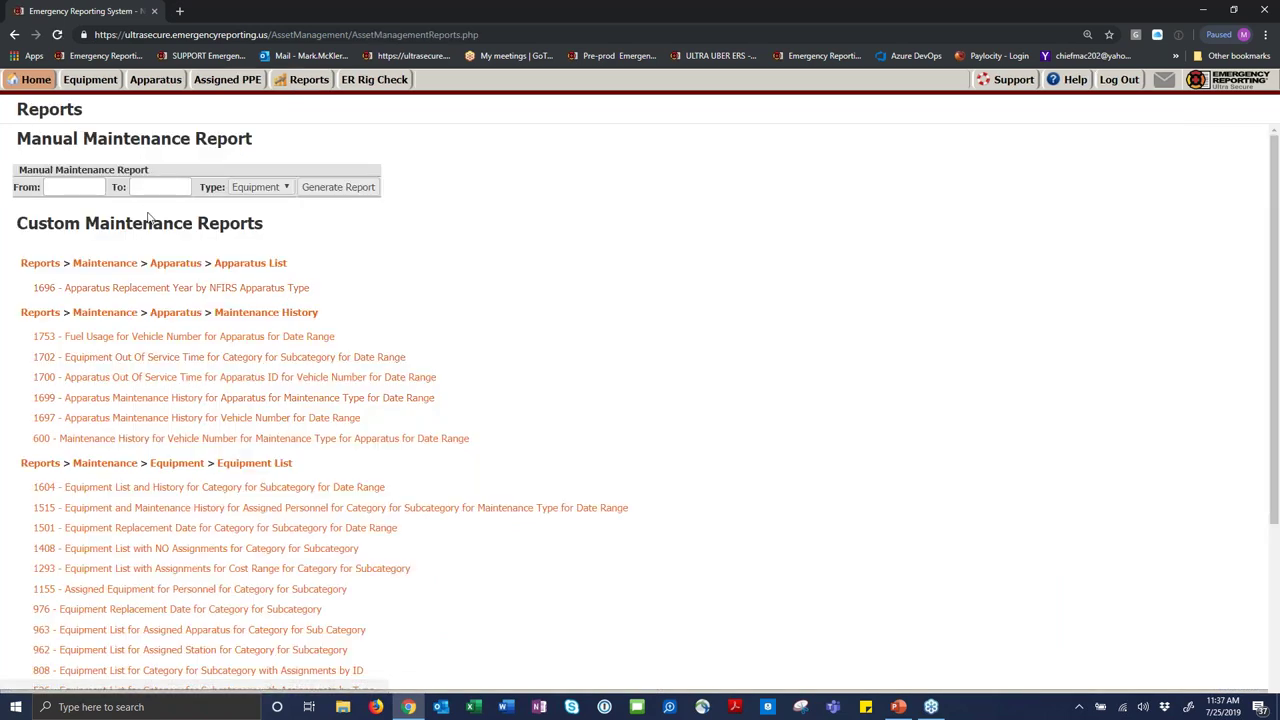
{"action": "scroll", "coordinate": [313, 543], "scroll_direction": "down", "scroll_amount": 2}
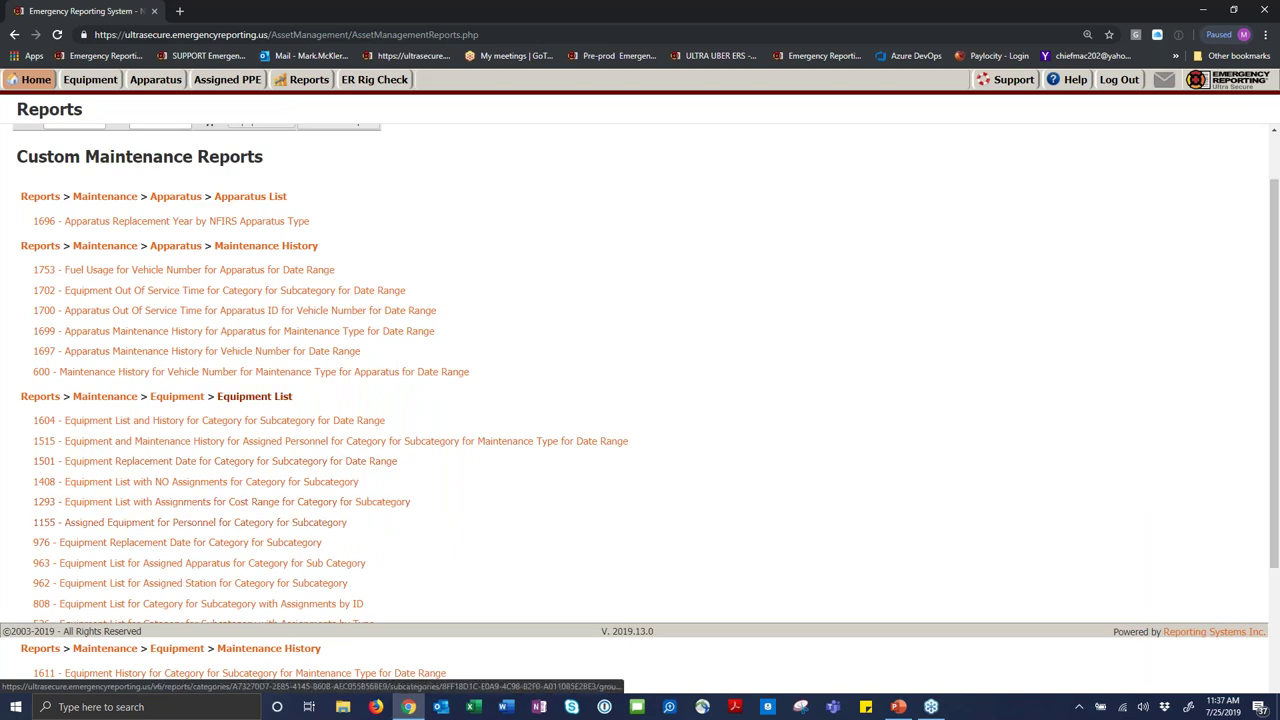
{"action": "scroll", "coordinate": [370, 510], "scroll_direction": "down", "scroll_amount": 3}
{"action": "scroll", "coordinate": [370, 510], "scroll_direction": "up", "scroll_amount": 4}
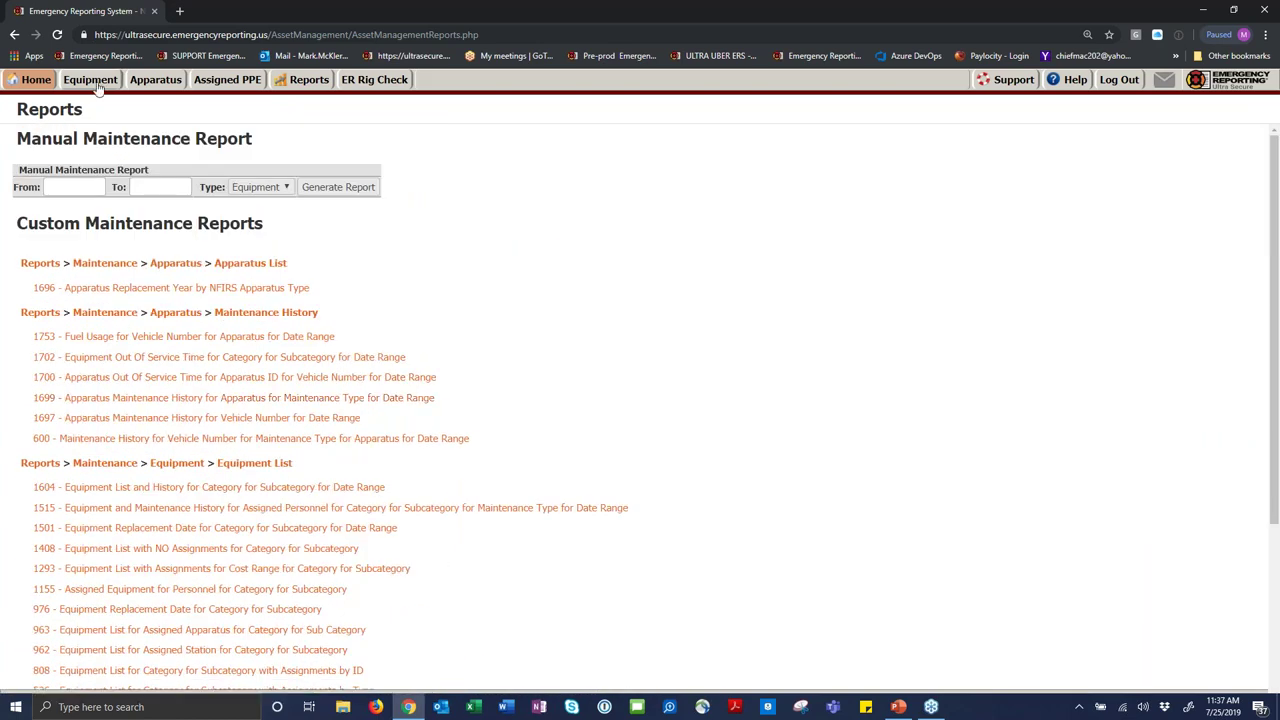
Go to the main Reports module and browse the Maintenance category down to its Work Orders subcategories.
{"action": "mouse_move", "coordinate": [33, 83]}
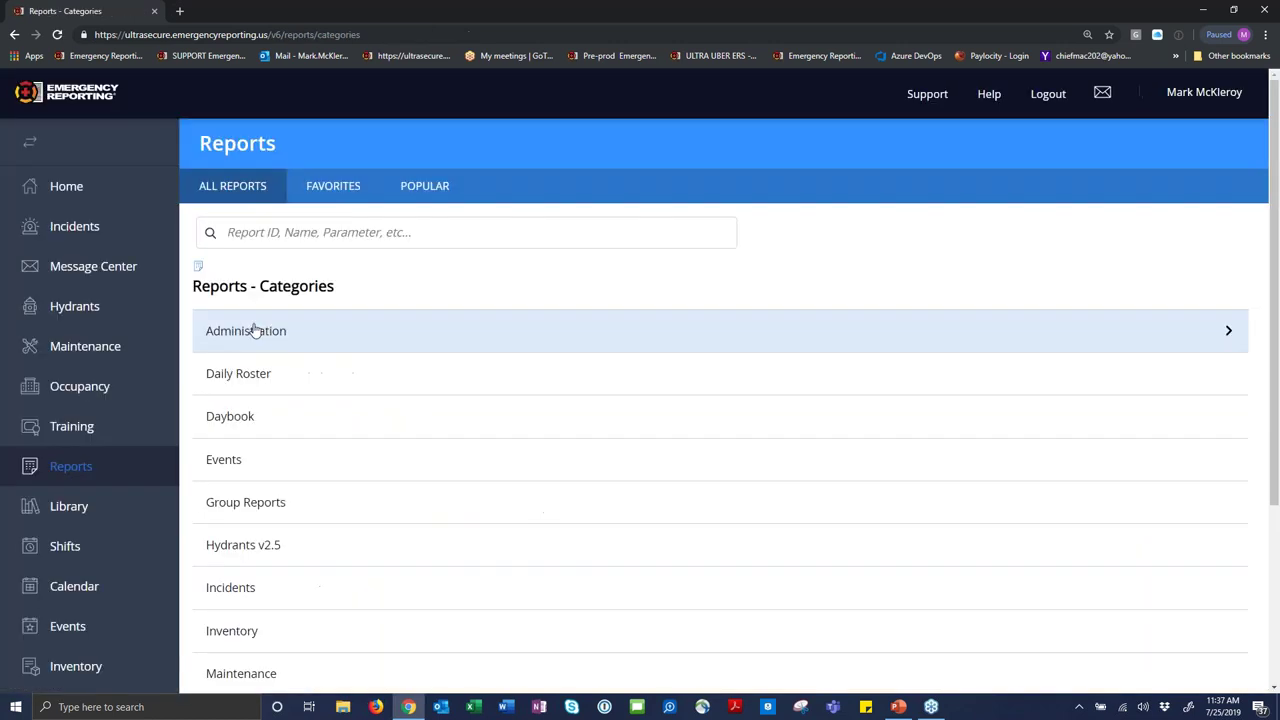
{"action": "scroll", "coordinate": [254, 357], "scroll_direction": "down", "scroll_amount": 3}
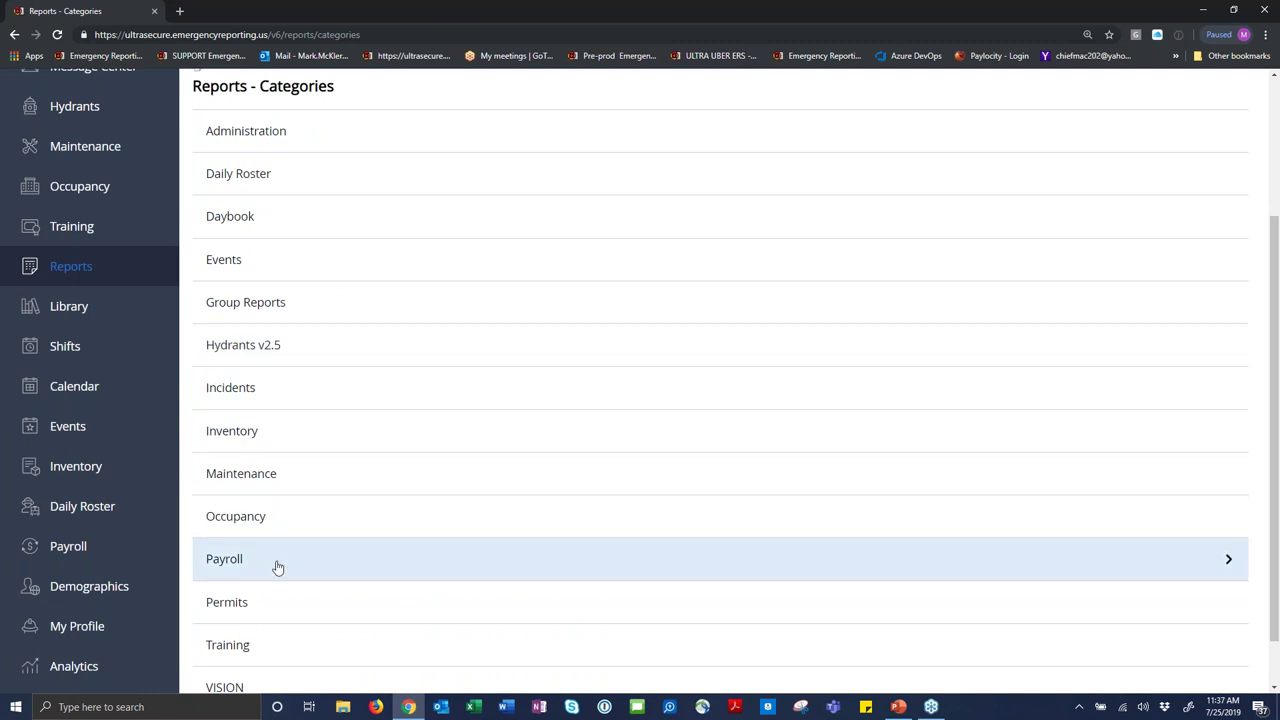
{"action": "scroll", "coordinate": [278, 567], "scroll_direction": "down", "scroll_amount": 1}
{"action": "scroll", "coordinate": [274, 566], "scroll_direction": "up", "scroll_amount": 2}
{"action": "left_click", "coordinate": [262, 557]}
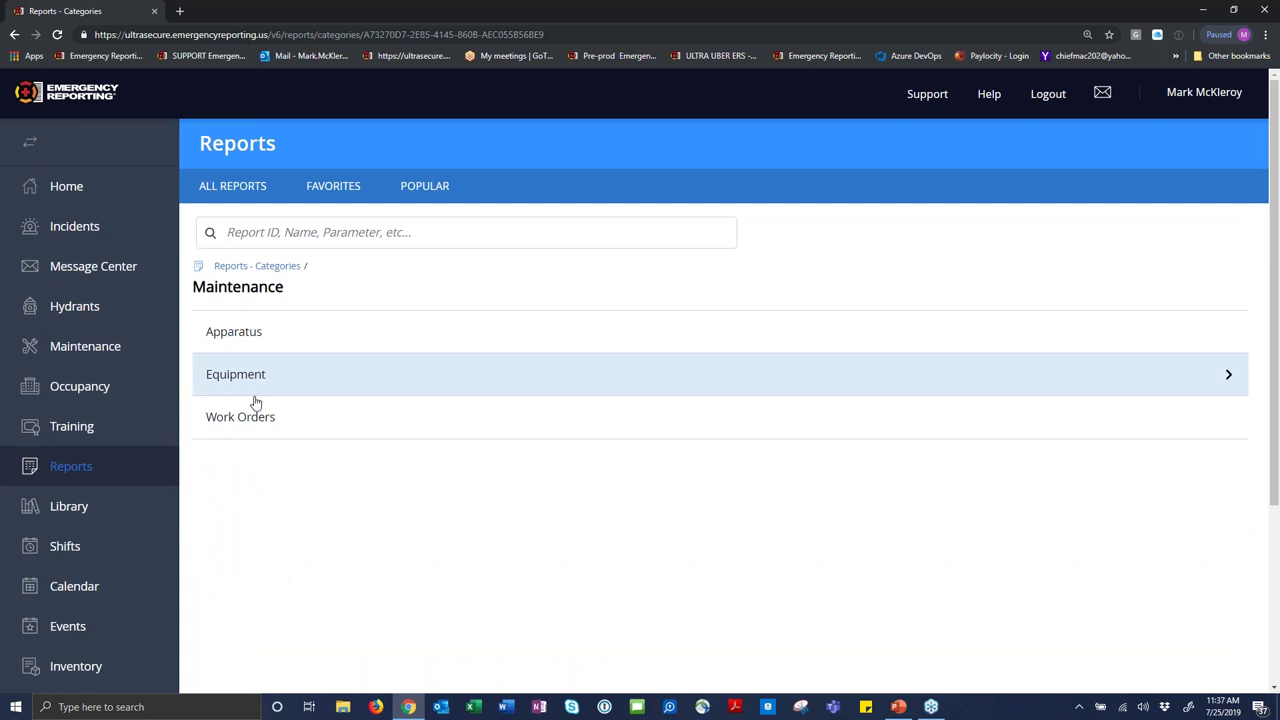
{"action": "left_click", "coordinate": [247, 420]}
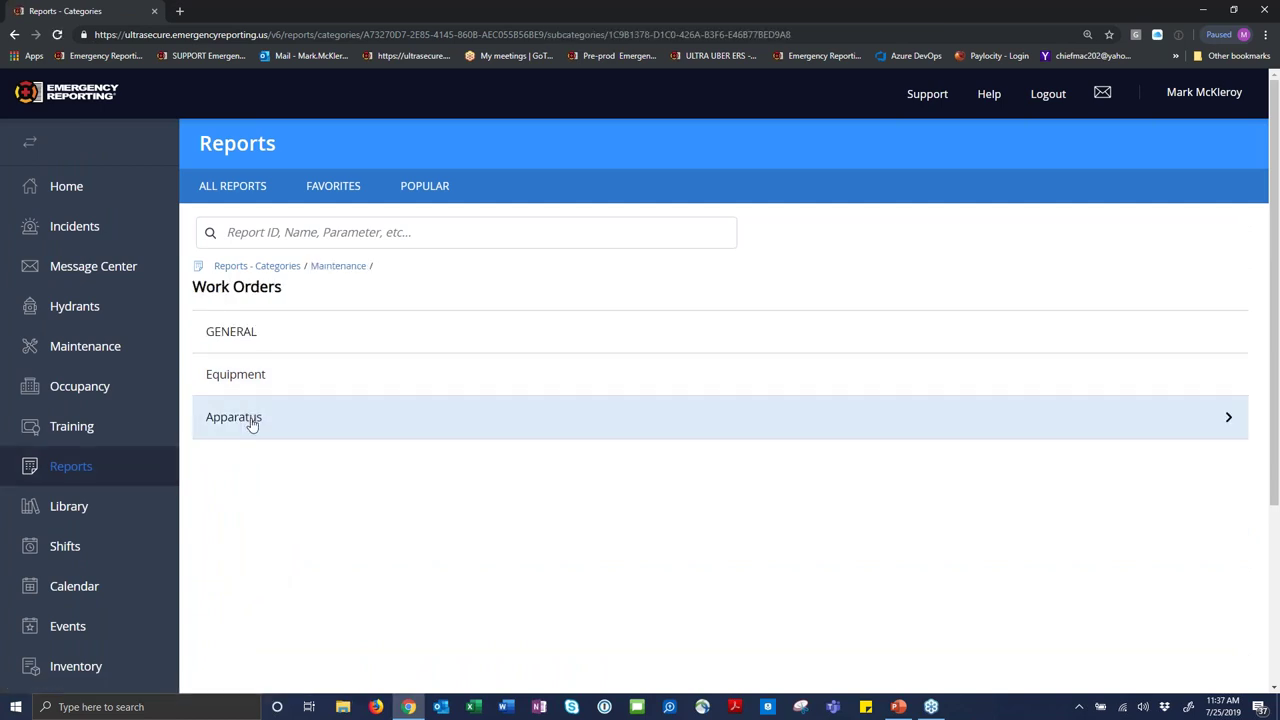
Find and open report 808, view its equipment category choices, and return to the report categories.
{"action": "left_click", "coordinate": [278, 224]}
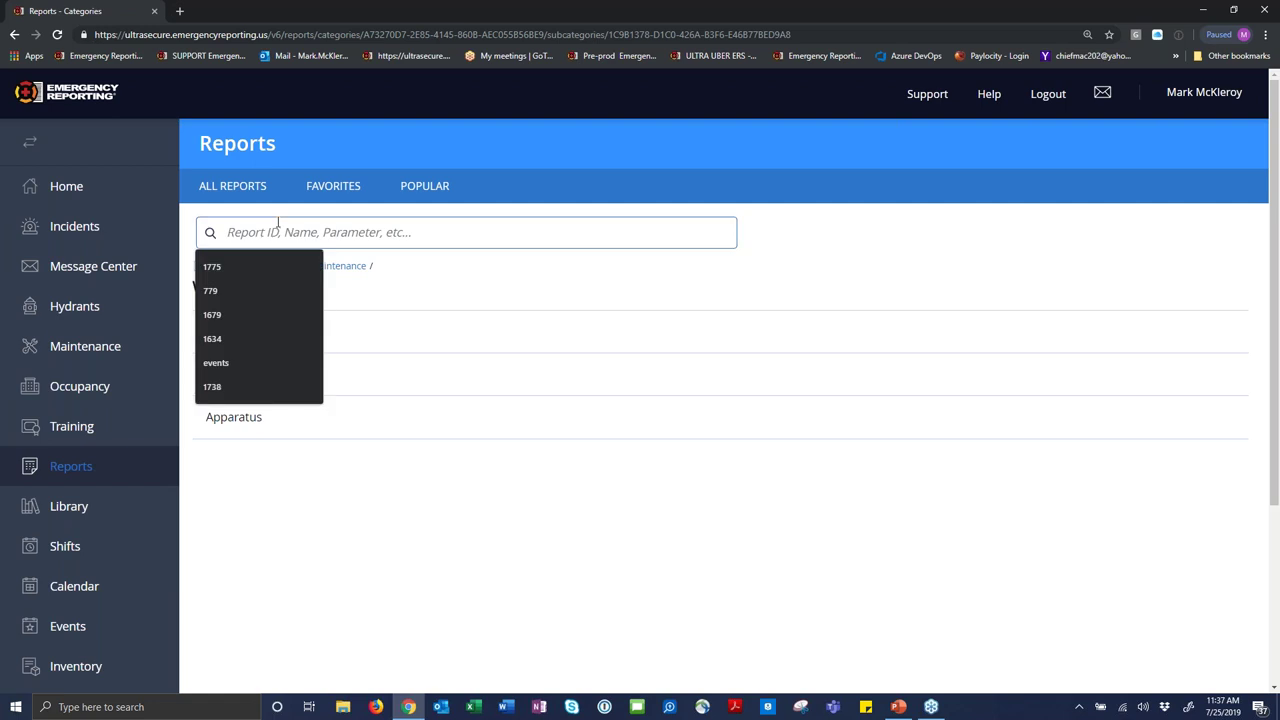
{"action": "type", "text": "808"}
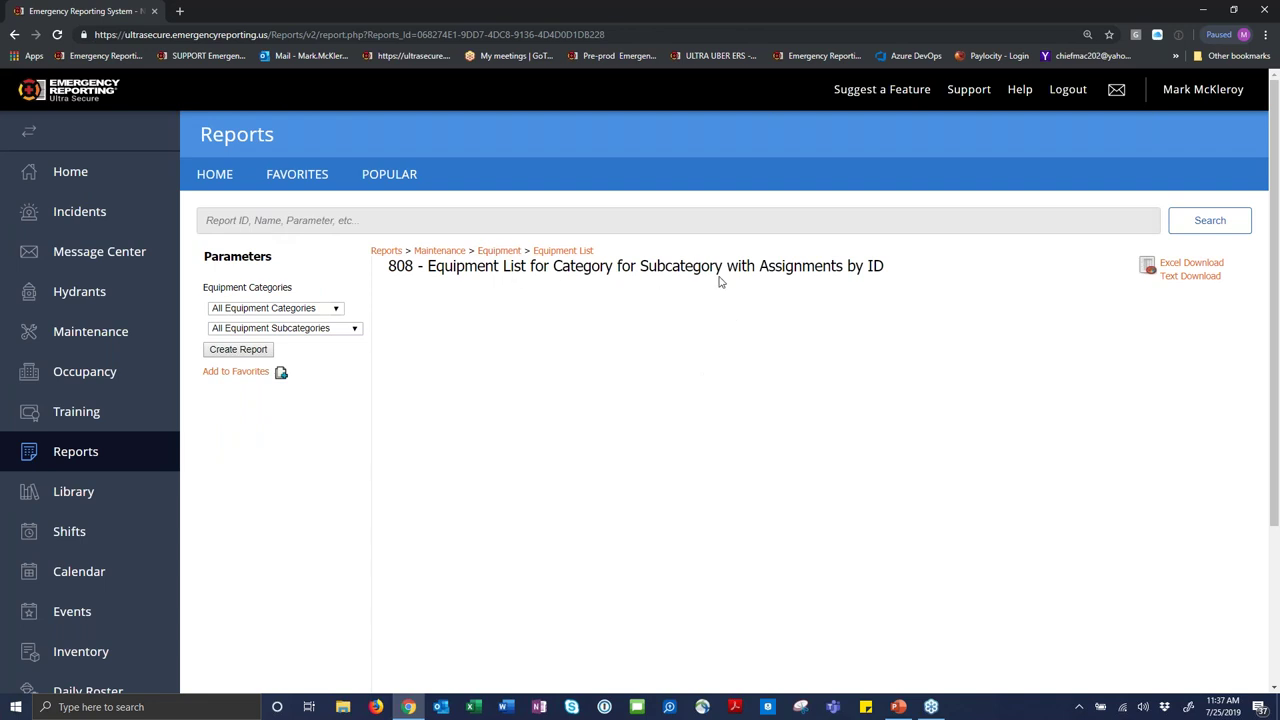
{"action": "left_click", "coordinate": [337, 311]}
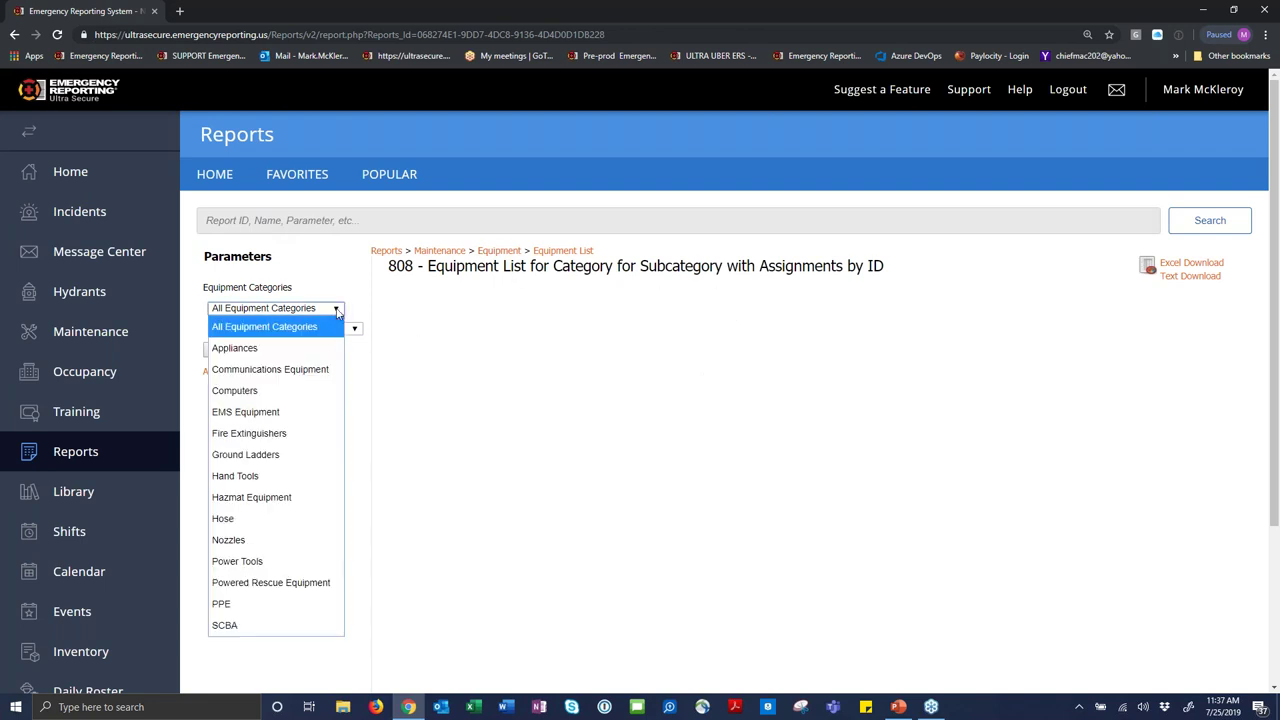
{"action": "left_click", "coordinate": [350, 270]}
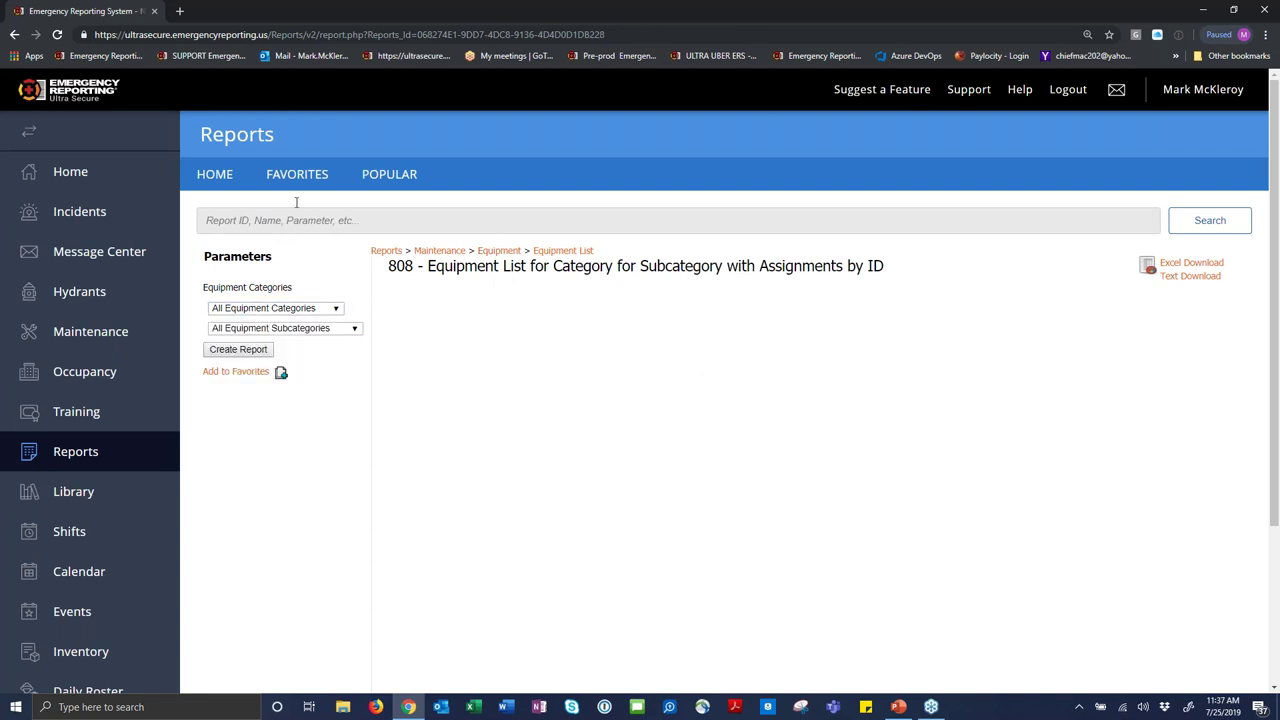
{"action": "left_click", "coordinate": [216, 178]}
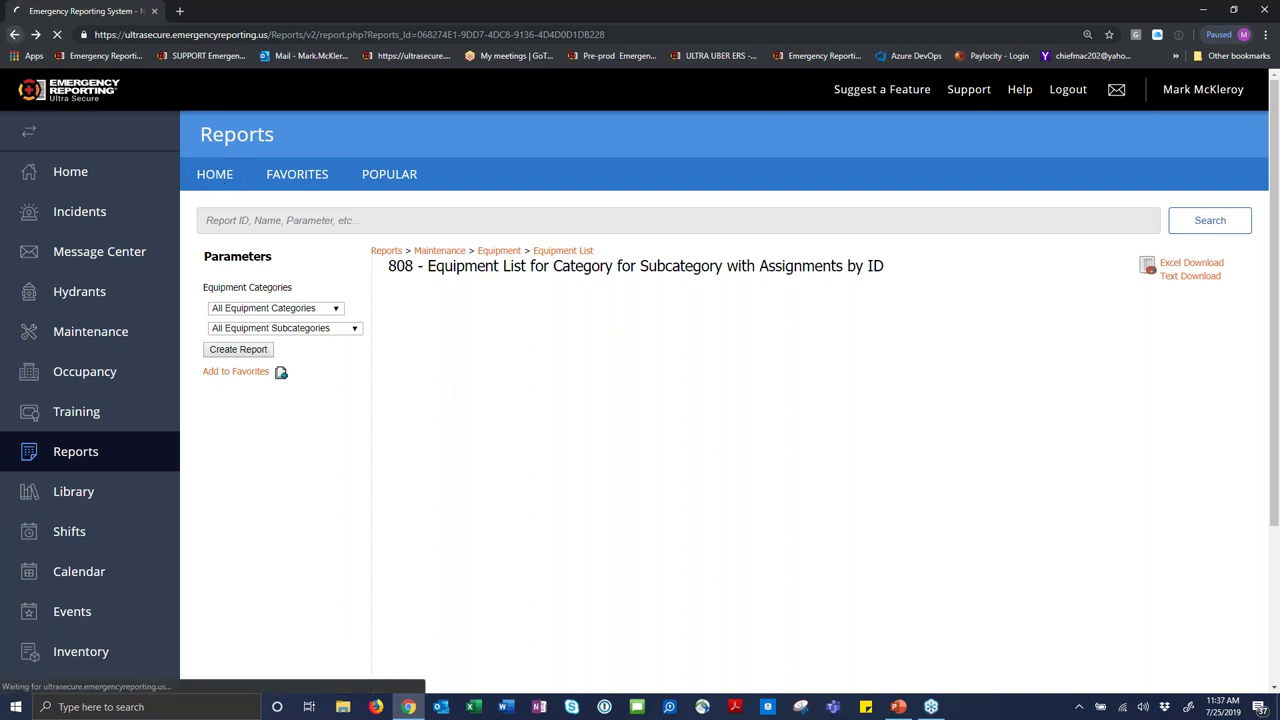
Search the reports for "maintenance history" and look through the matching reports.
{"action": "left_click", "coordinate": [326, 231]}
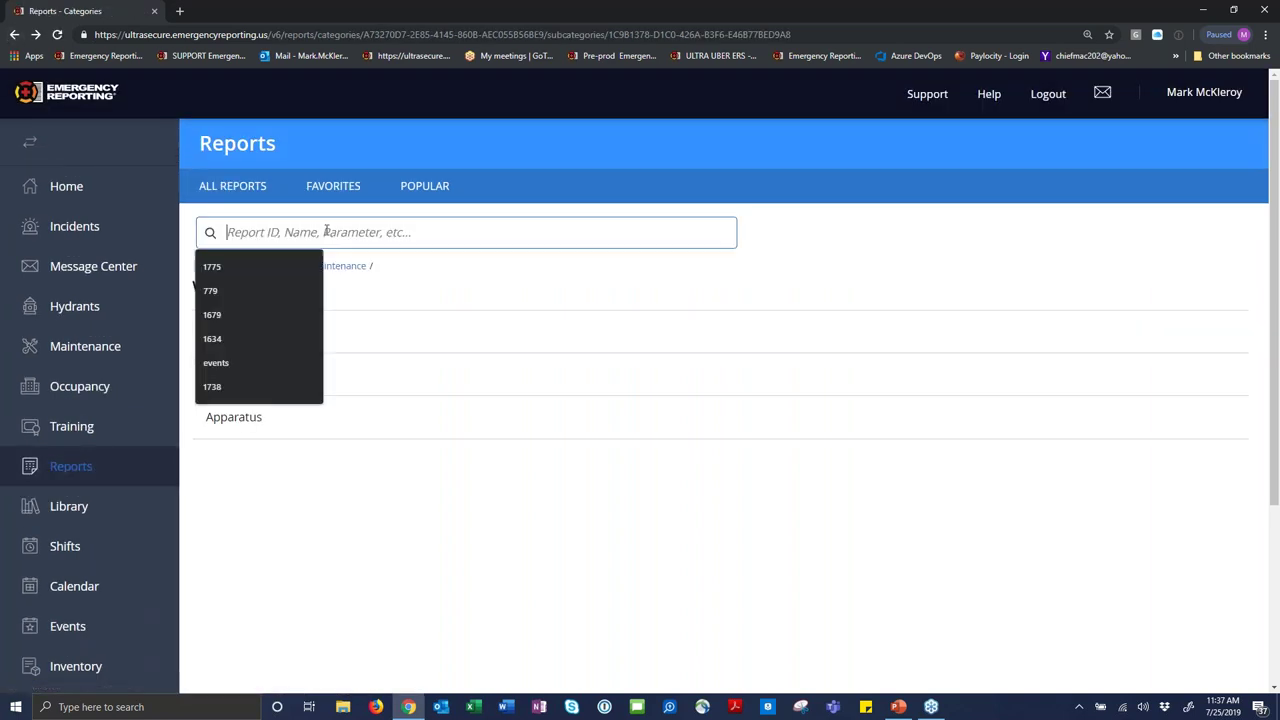
{"action": "type", "text": "main"}
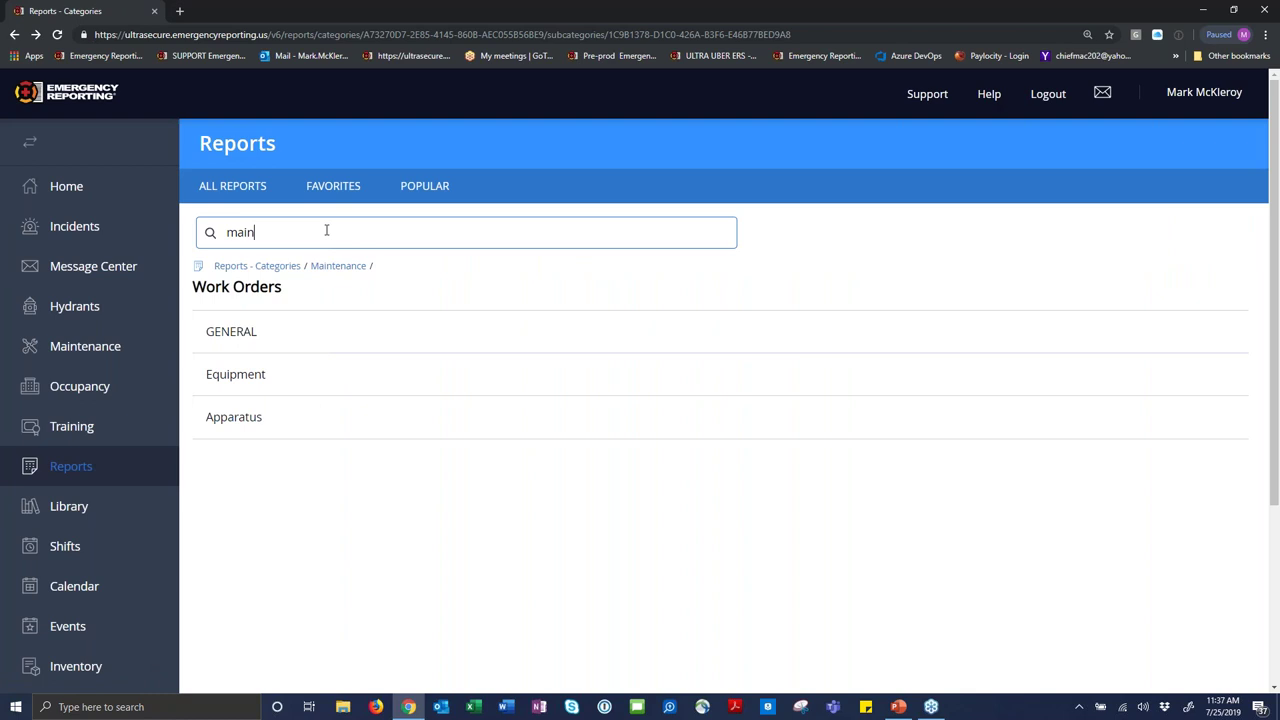
{"action": "type", "text": "tneanc"}
{"action": "key", "text": "BackSpace"}
{"action": "key", "text": "BackSpace"}
{"action": "key", "text": "BackSpace"}
{"action": "key", "text": "BackSpace"}
{"action": "type", "text": "en"}
{"action": "key", "text": "BackSpace"}
{"action": "key", "text": "BackSpace"}
{"action": "type", "text": "enance history"}
{"action": "key", "text": "Return"}
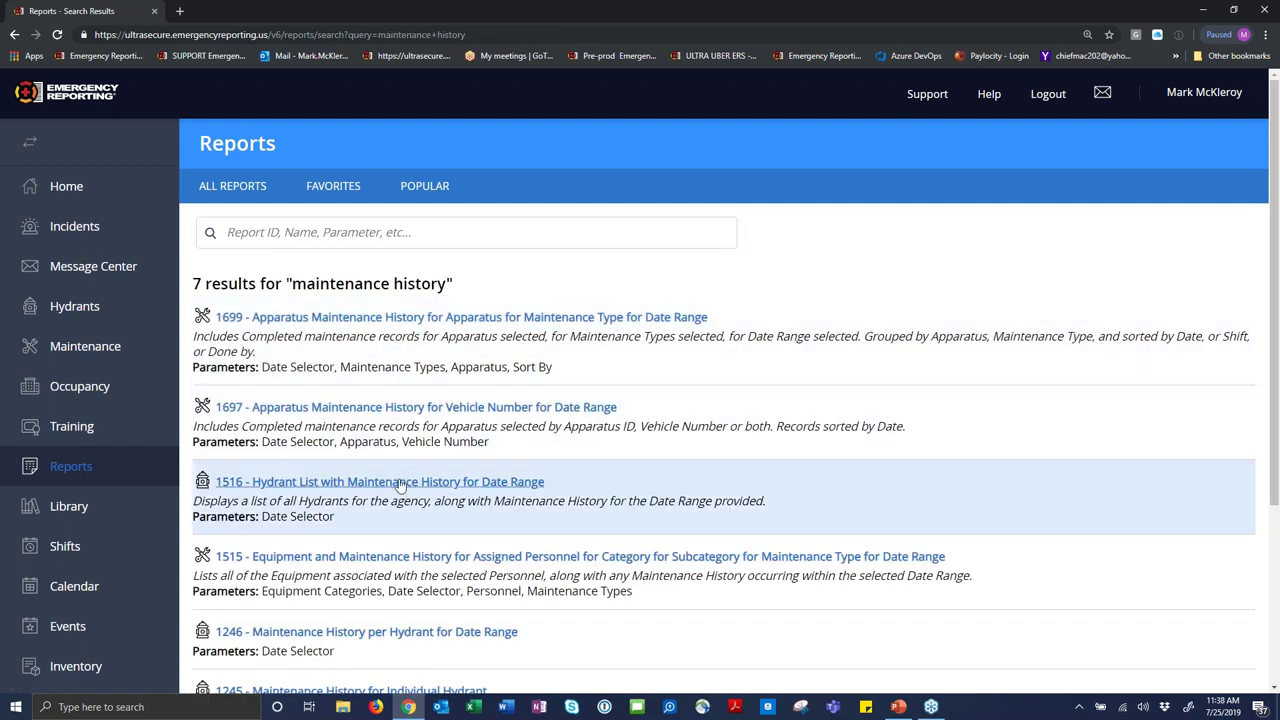
{"action": "scroll", "coordinate": [406, 500], "scroll_direction": "down", "scroll_amount": 3}
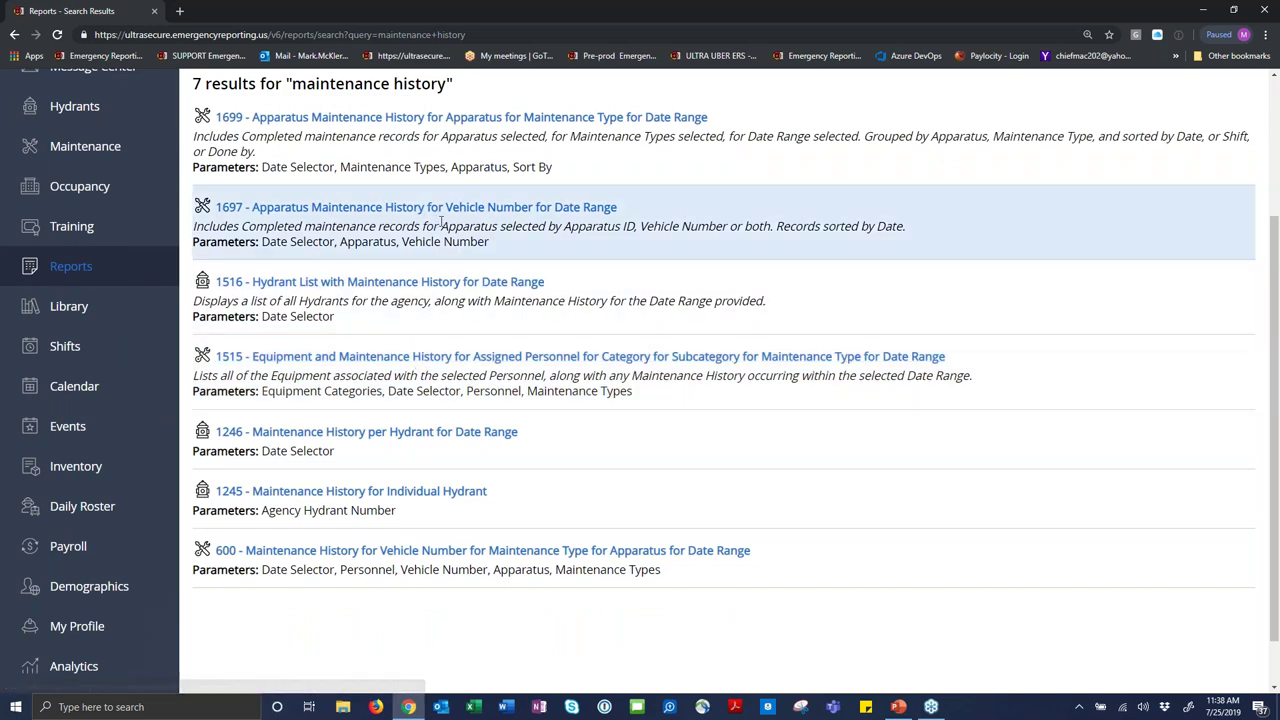
{"action": "scroll", "coordinate": [440, 222], "scroll_direction": "up", "scroll_amount": 3}
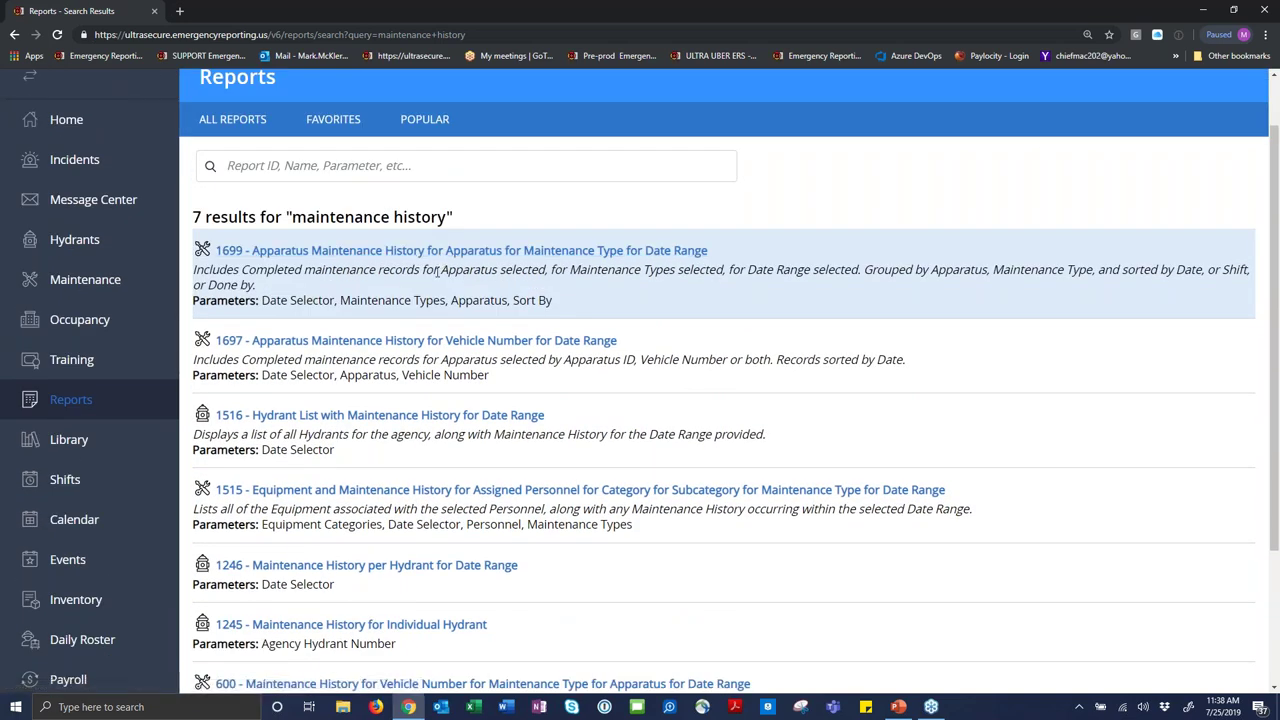
{"action": "scroll", "coordinate": [437, 270], "scroll_direction": "up", "scroll_amount": 1}
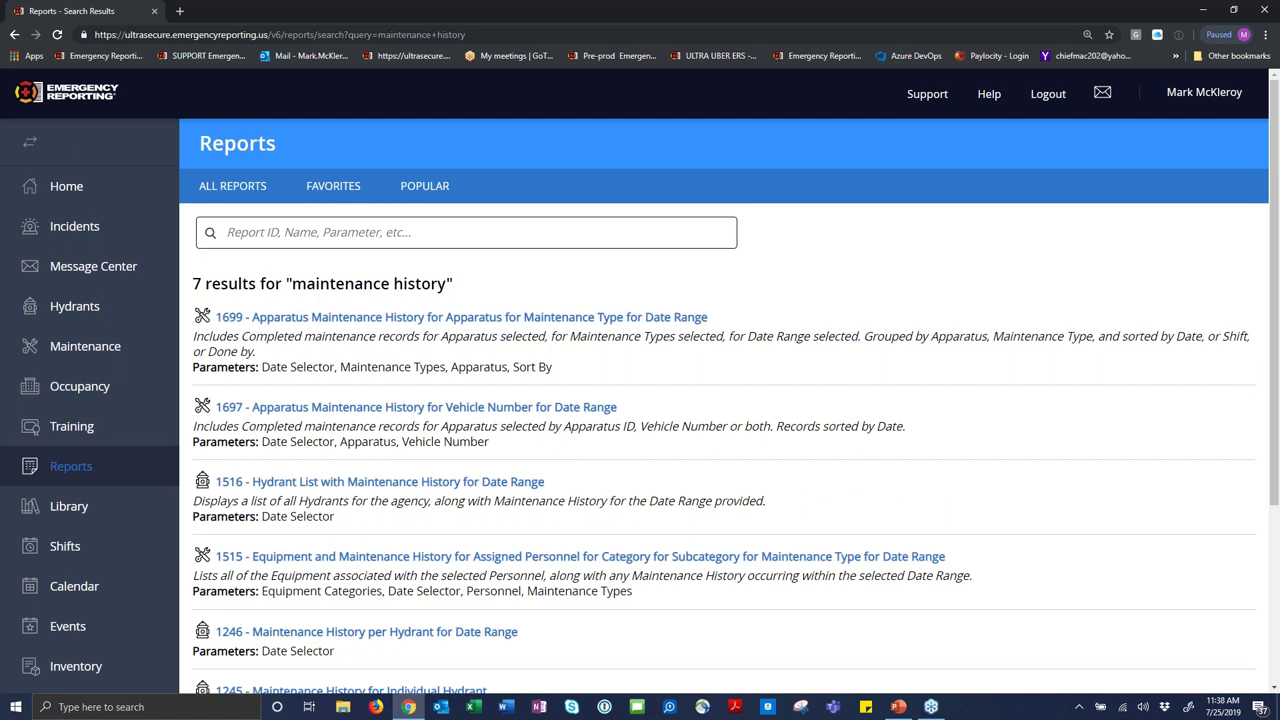
Go back through Maintenance to ER Rig Checks and display the checks that can be started on 1252.
{"action": "left_click", "coordinate": [234, 190]}
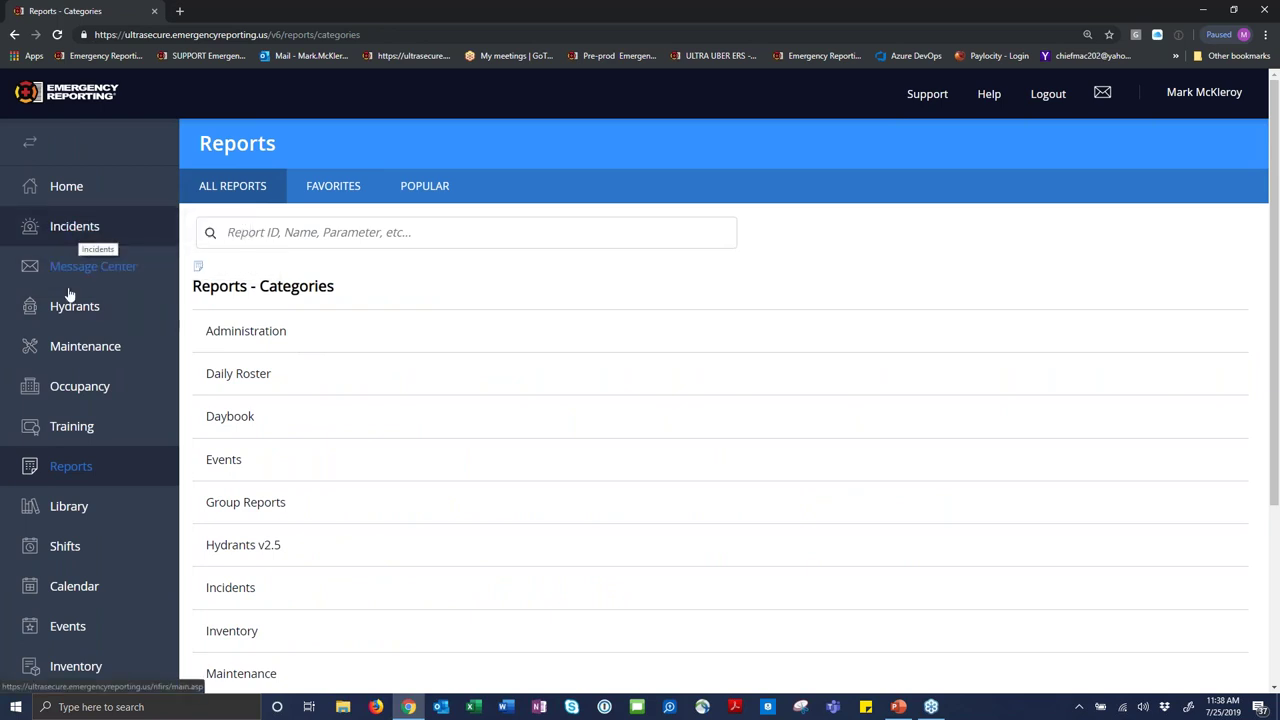
{"action": "left_click", "coordinate": [65, 350]}
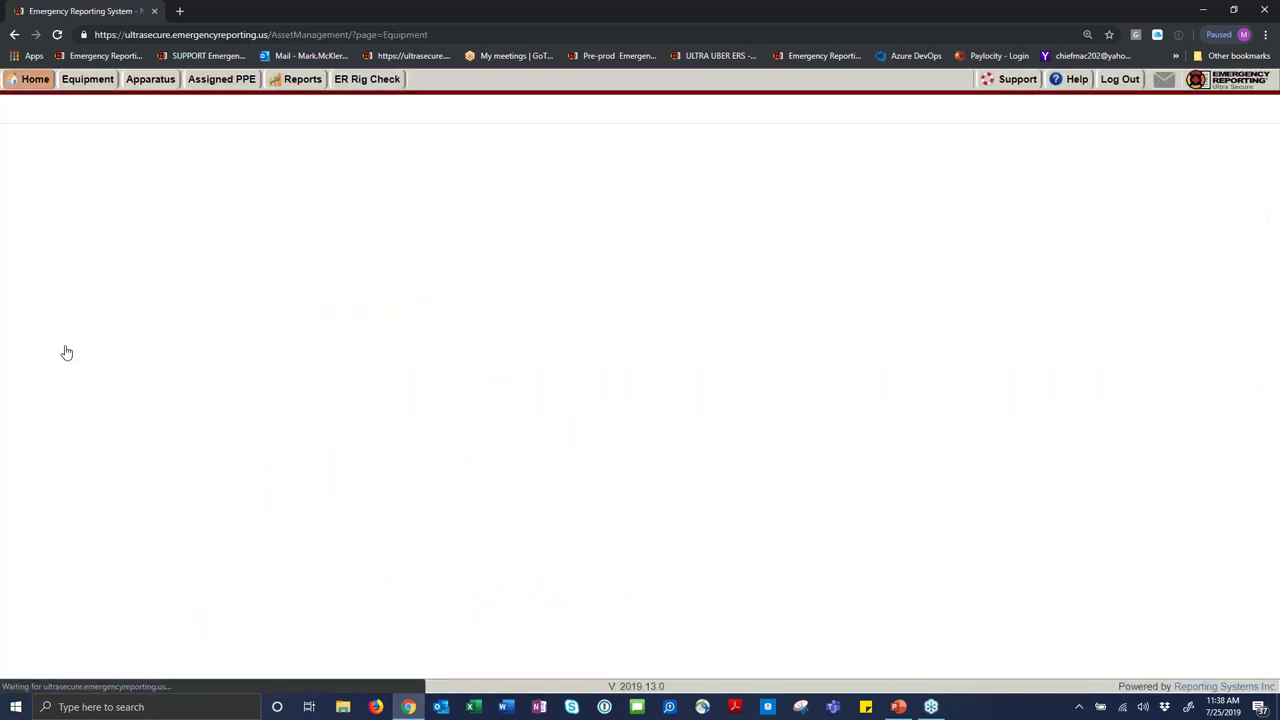
{"action": "left_click", "coordinate": [153, 81]}
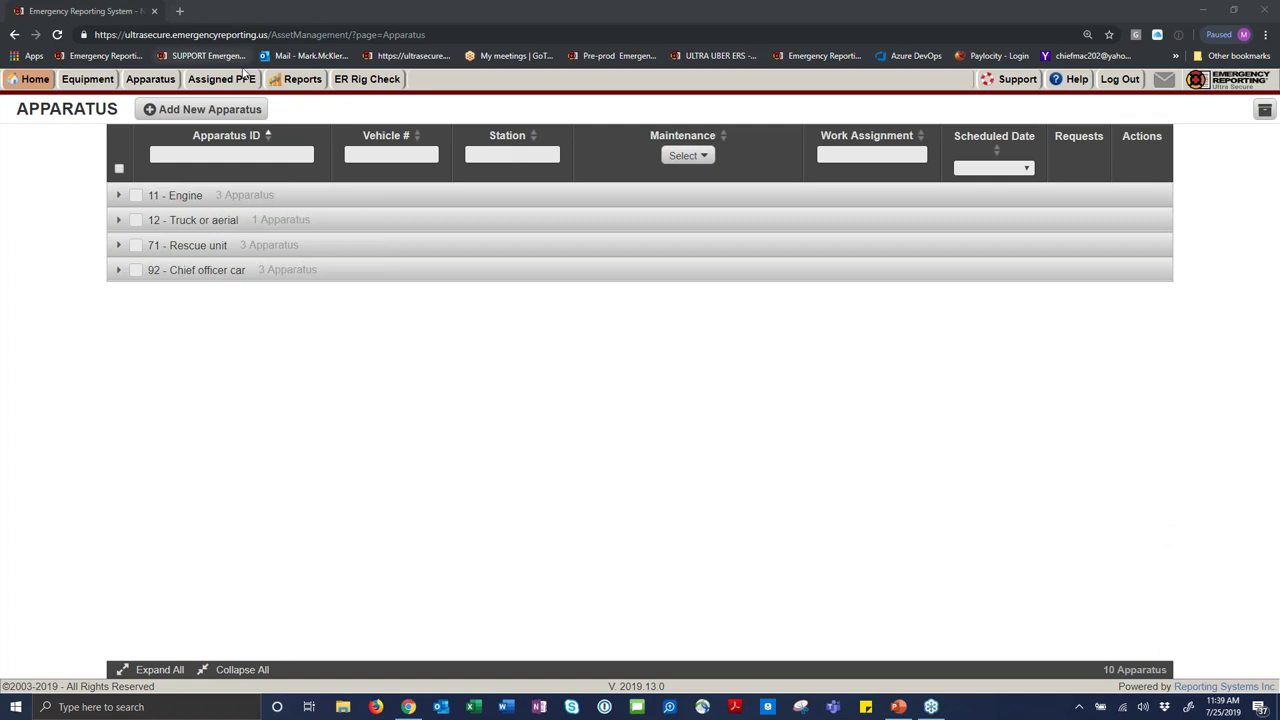
{"action": "left_click", "coordinate": [375, 78]}
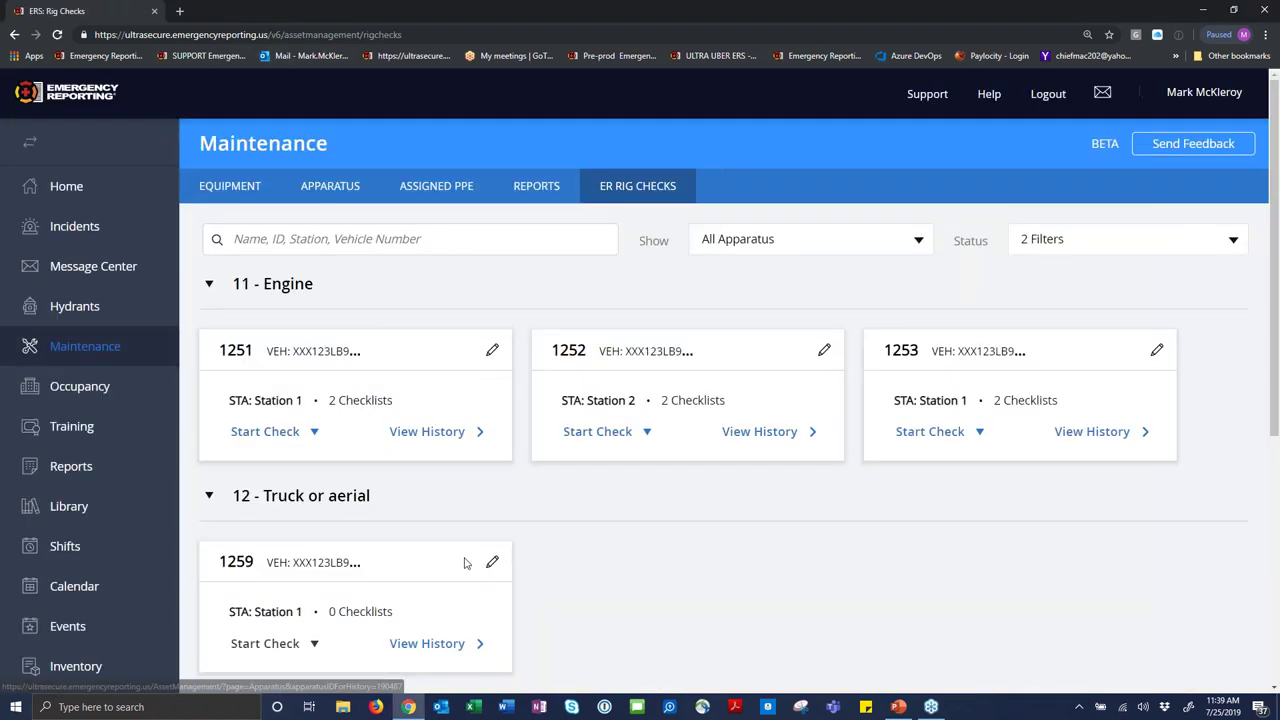
{"action": "left_click", "coordinate": [590, 438]}
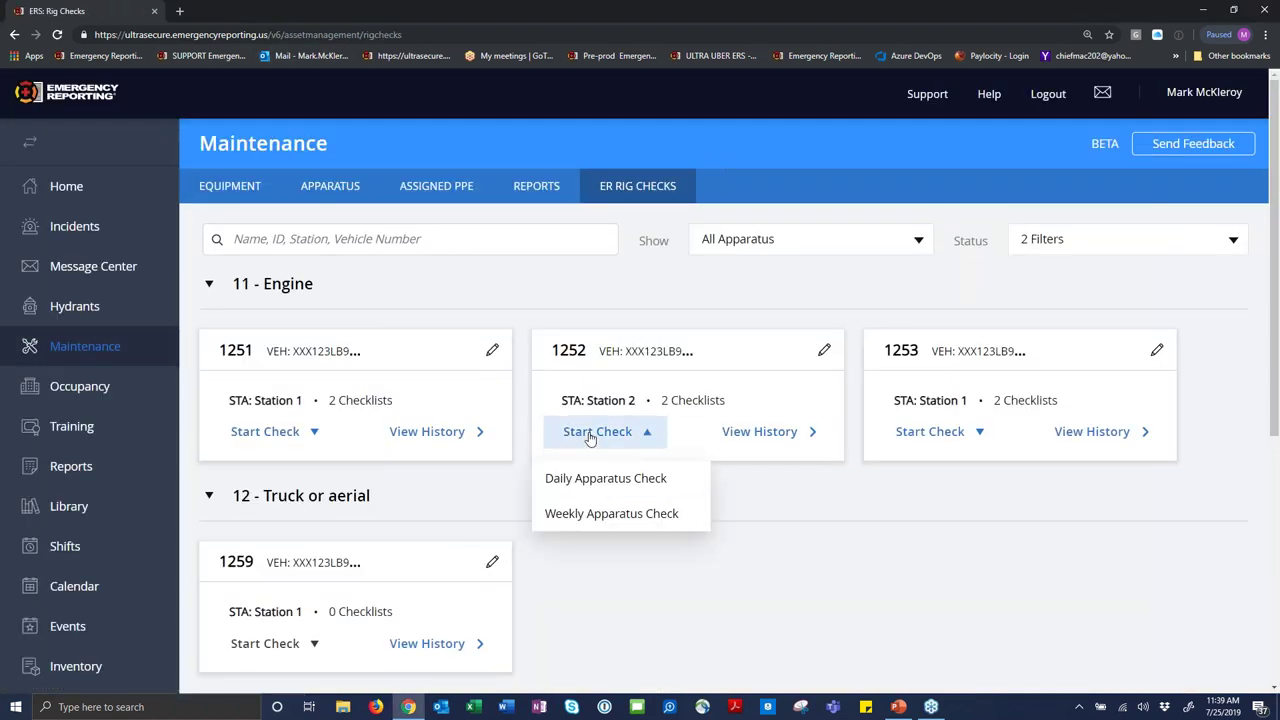
Start the Daily Apparatus Check on 1252 and go back to the list of rigs.
{"action": "left_click", "coordinate": [594, 485]}
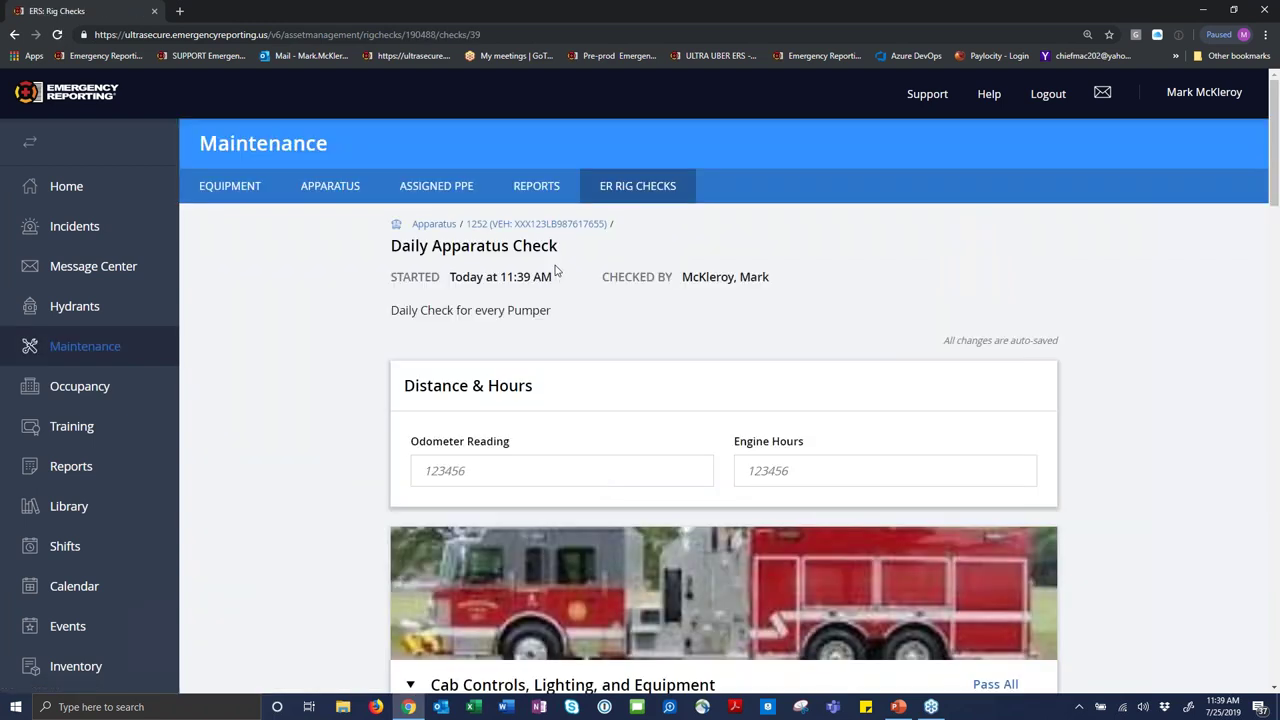
{"action": "left_click", "coordinate": [14, 34]}
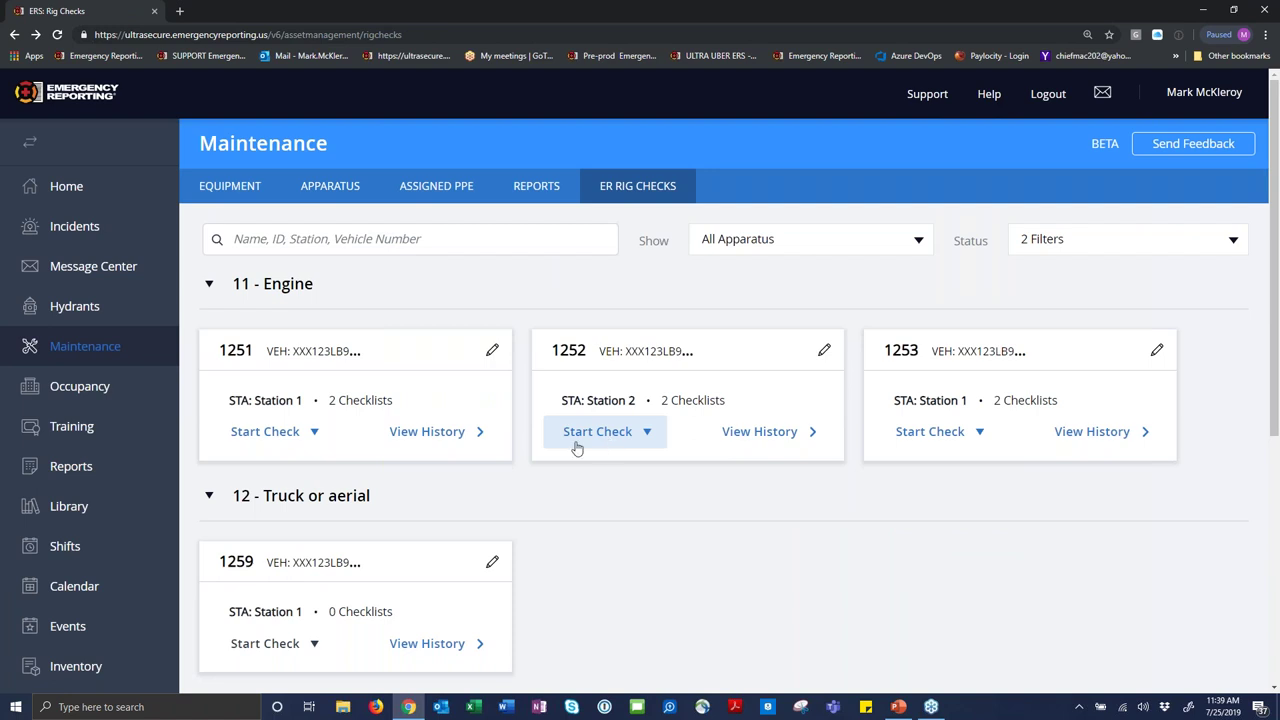
Start the Weekly Apparatus Check on 1253, pass the first three Engine Compartment questions, and leave the check unsubmitted.
{"action": "left_click", "coordinate": [933, 432]}
{"action": "left_click", "coordinate": [959, 521]}
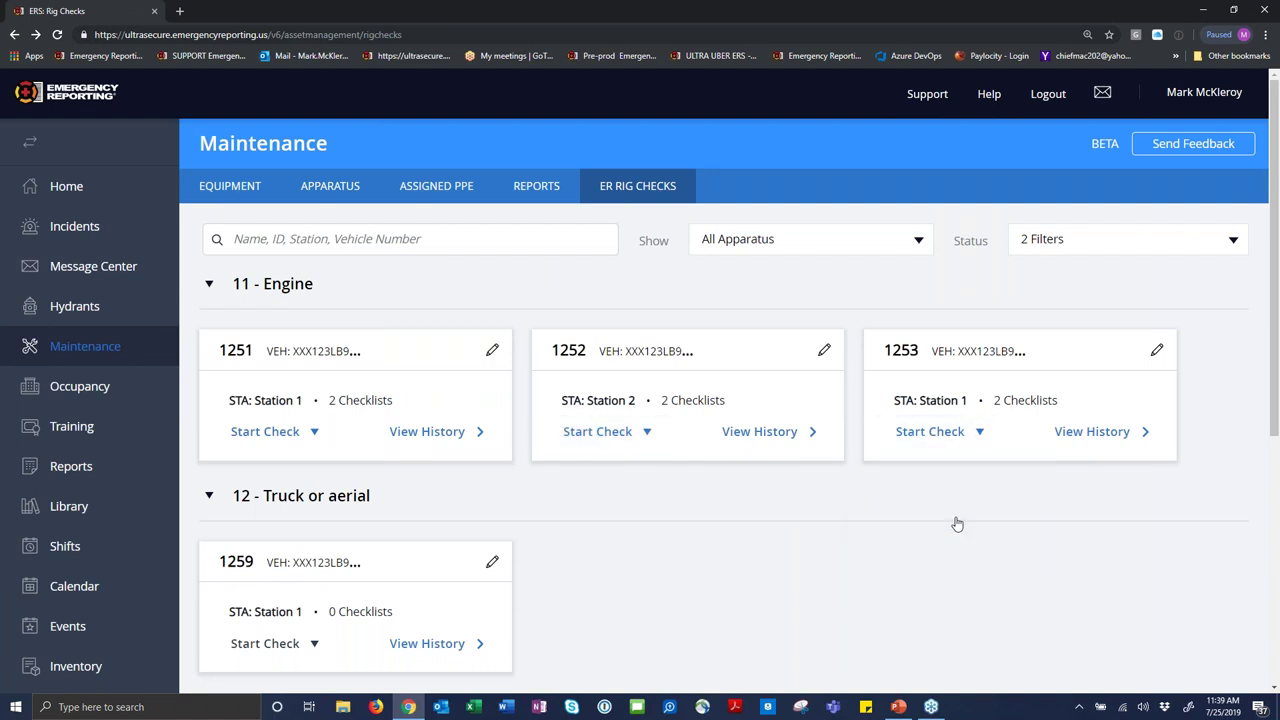
{"action": "scroll", "coordinate": [711, 395], "scroll_direction": "down", "scroll_amount": 1}
{"action": "scroll", "coordinate": [711, 395], "scroll_direction": "down", "scroll_amount": 5}
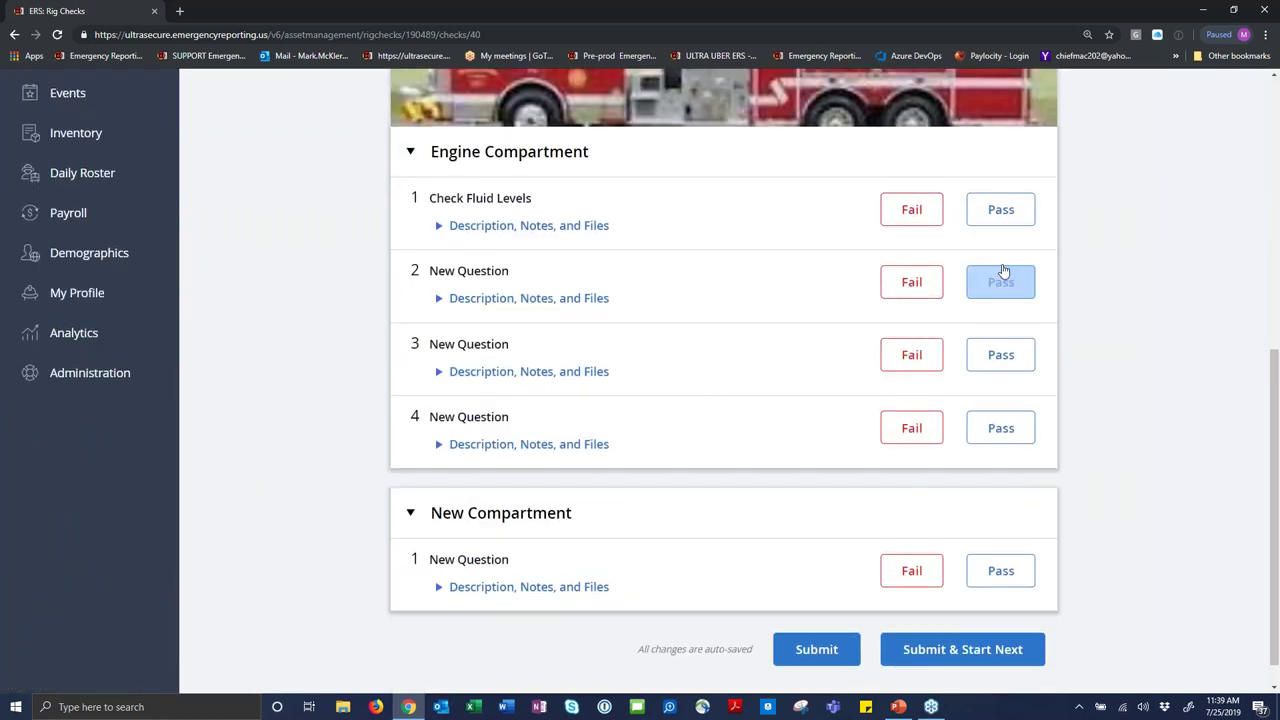
{"action": "left_click", "coordinate": [1001, 282]}
{"action": "left_click", "coordinate": [1001, 355]}
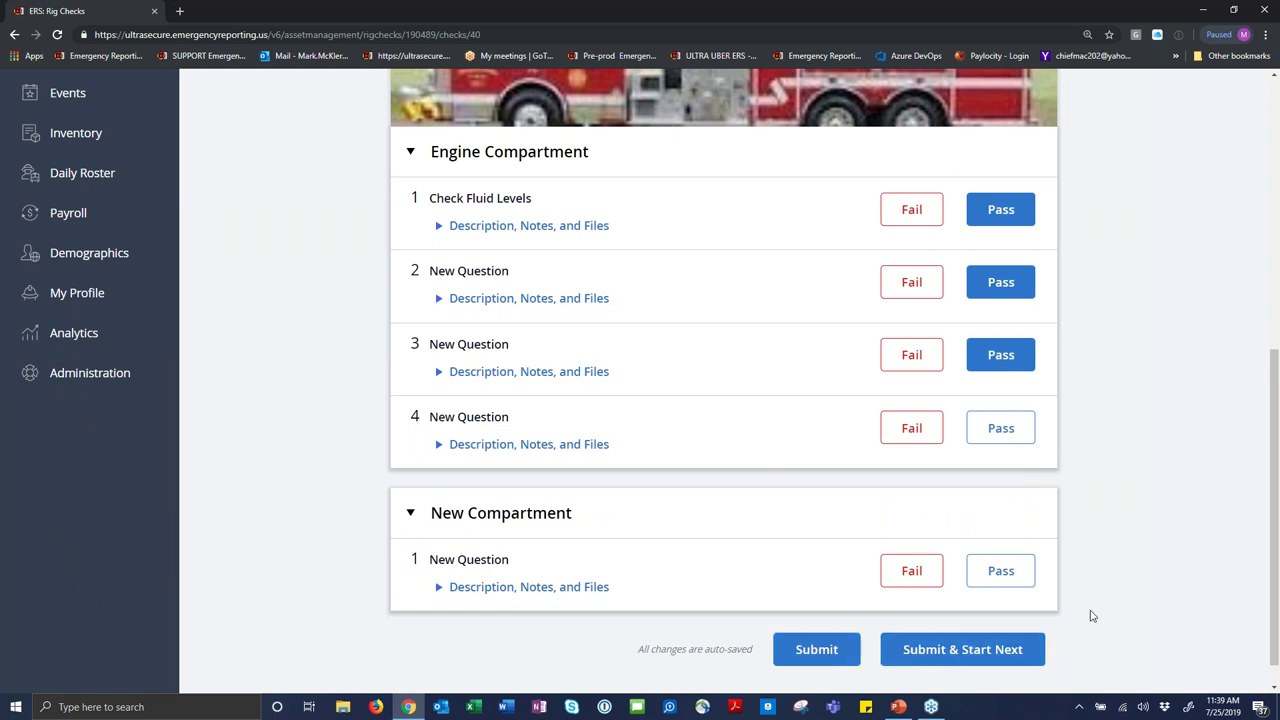
{"action": "scroll", "coordinate": [1108, 604], "scroll_direction": "up", "scroll_amount": 10}
{"action": "left_click", "coordinate": [600, 188]}
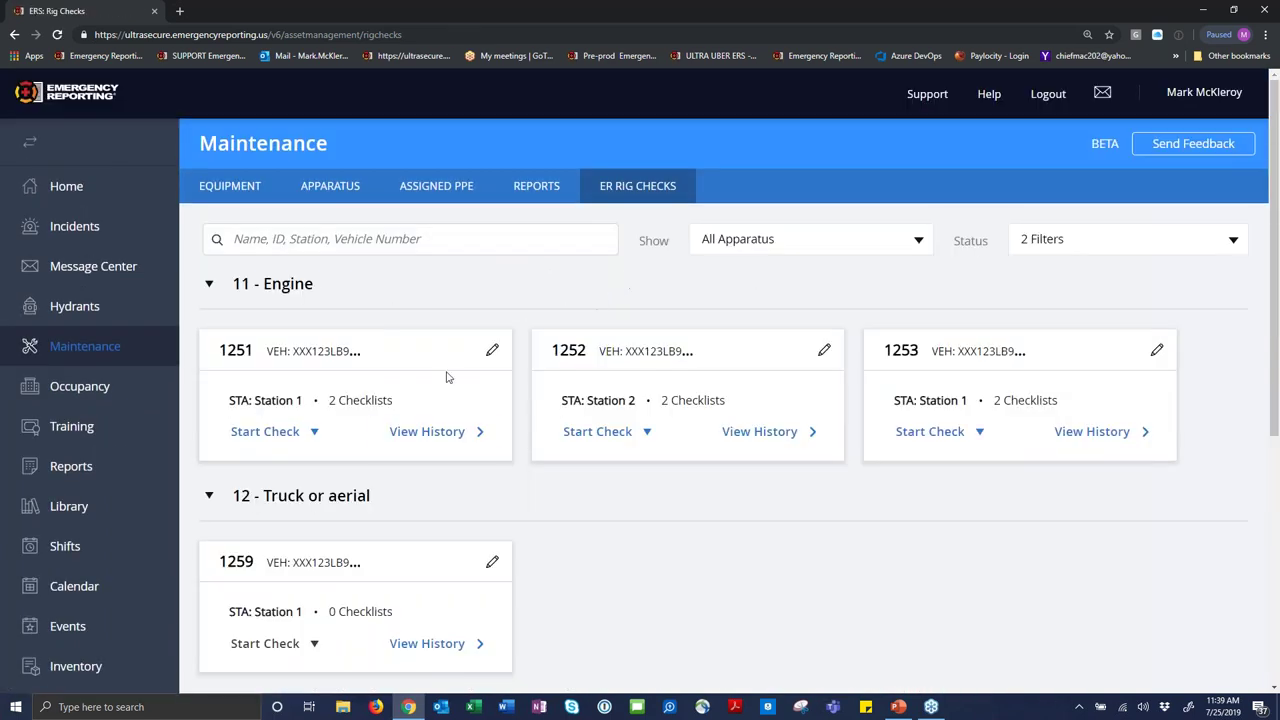
Replace the incomplete Weekly Apparatus Check on 1253 with a new check, look over its questions, and return to ER Rig Checks.
{"action": "left_click", "coordinate": [946, 436]}
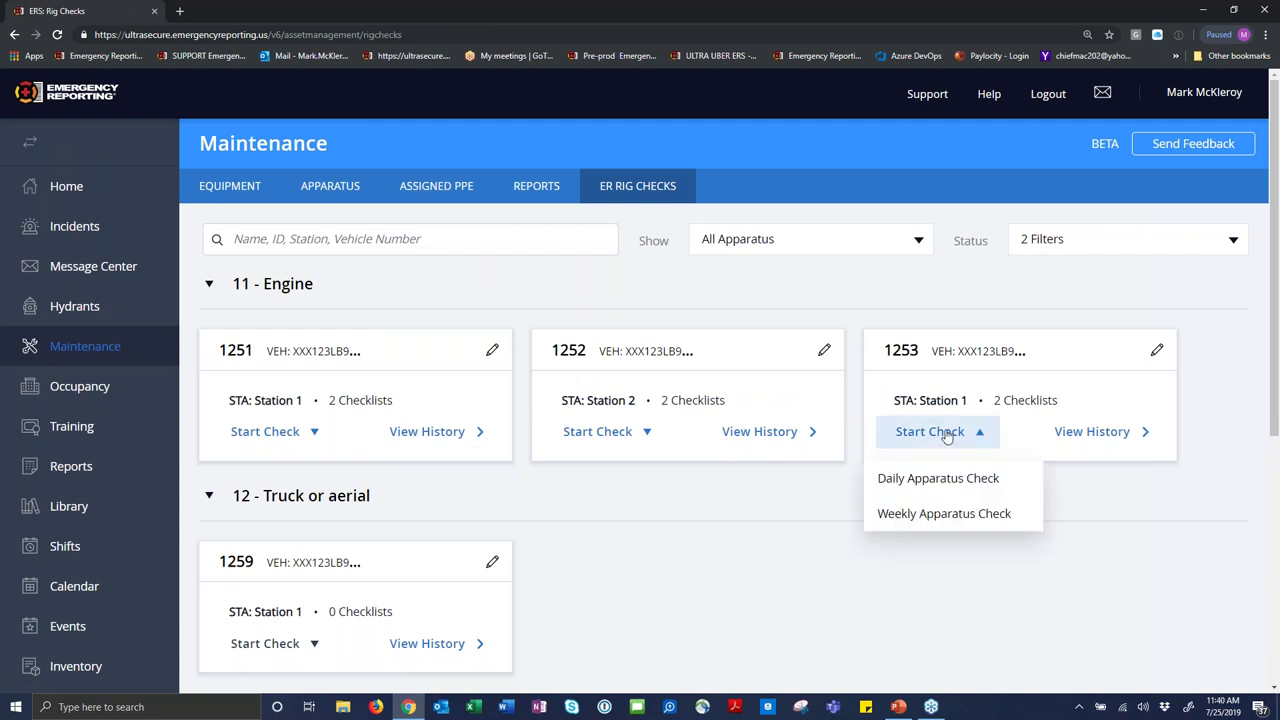
{"action": "left_click", "coordinate": [946, 513]}
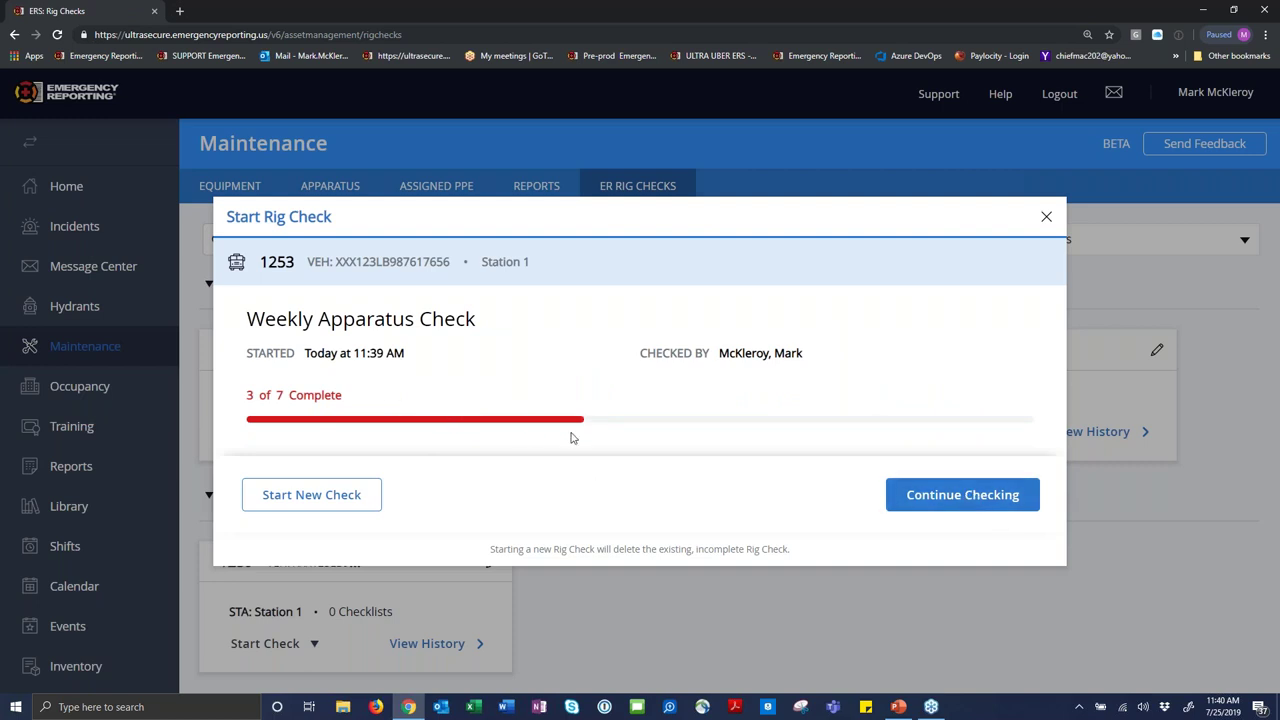
{"action": "left_click", "coordinate": [326, 498]}
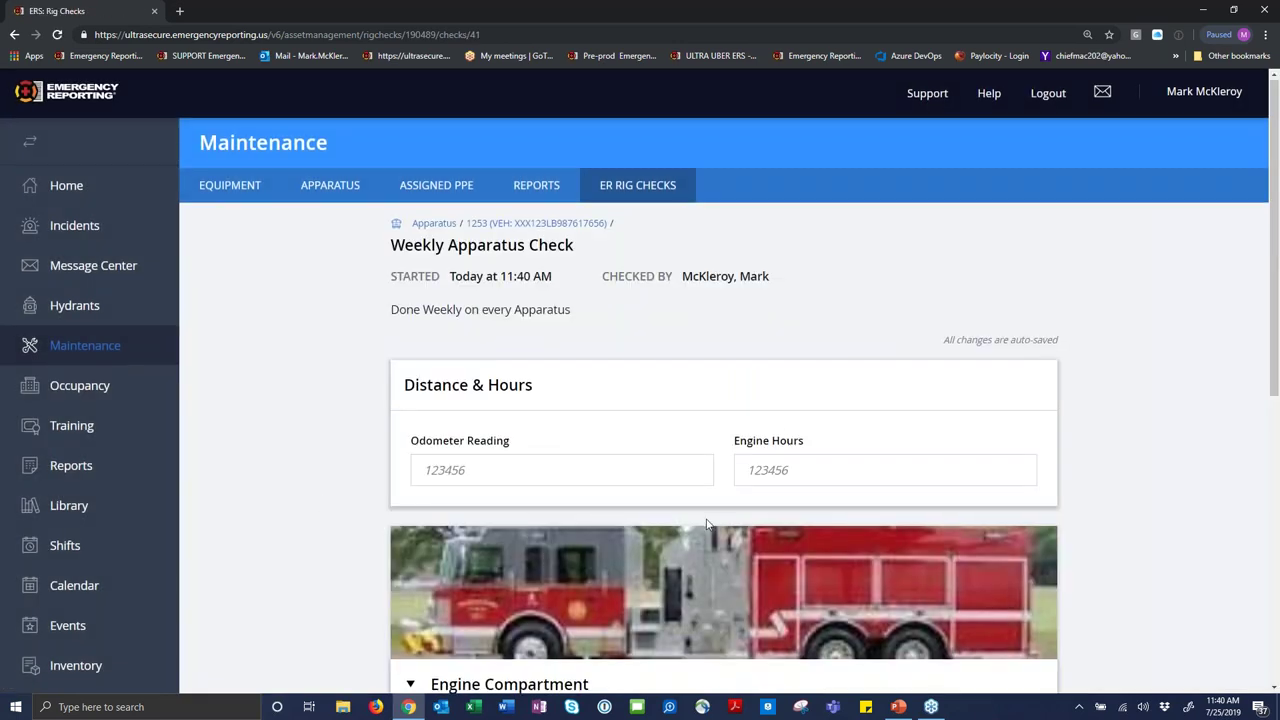
{"action": "scroll", "coordinate": [707, 525], "scroll_direction": "down", "scroll_amount": 6}
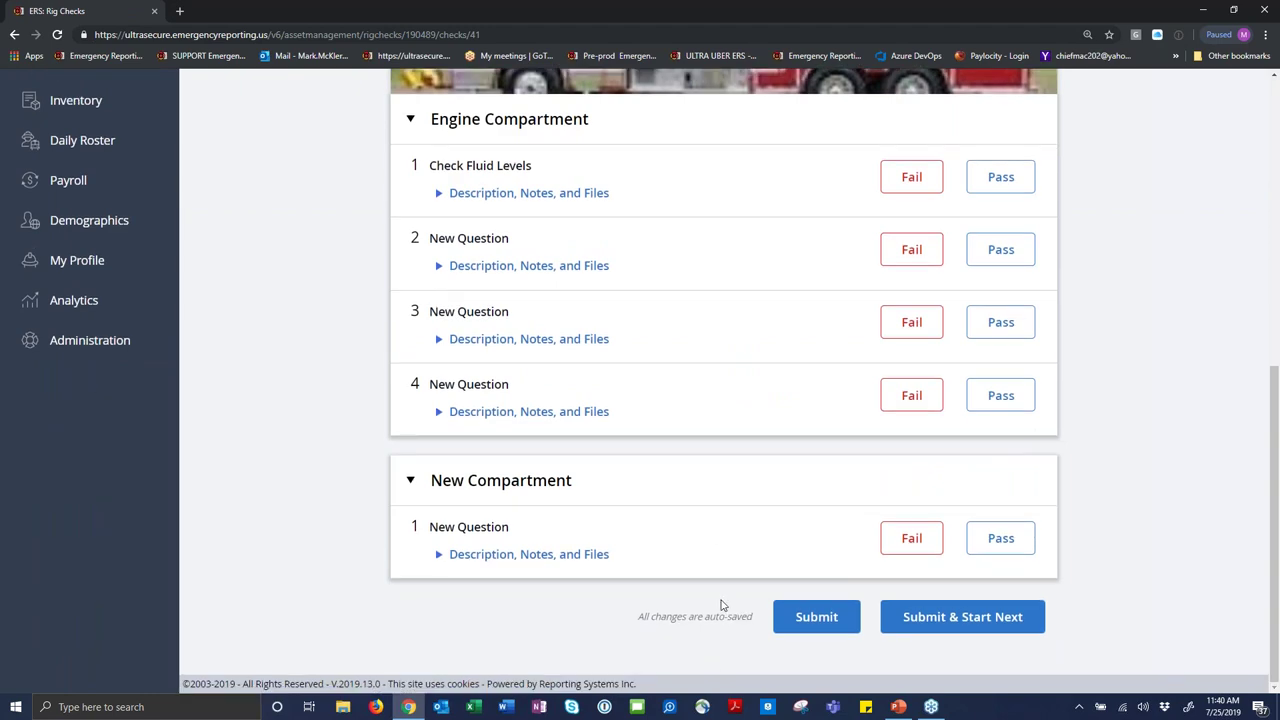
{"action": "scroll", "coordinate": [720, 603], "scroll_direction": "up", "scroll_amount": 3}
{"action": "scroll", "coordinate": [722, 605], "scroll_direction": "up", "scroll_amount": 3}
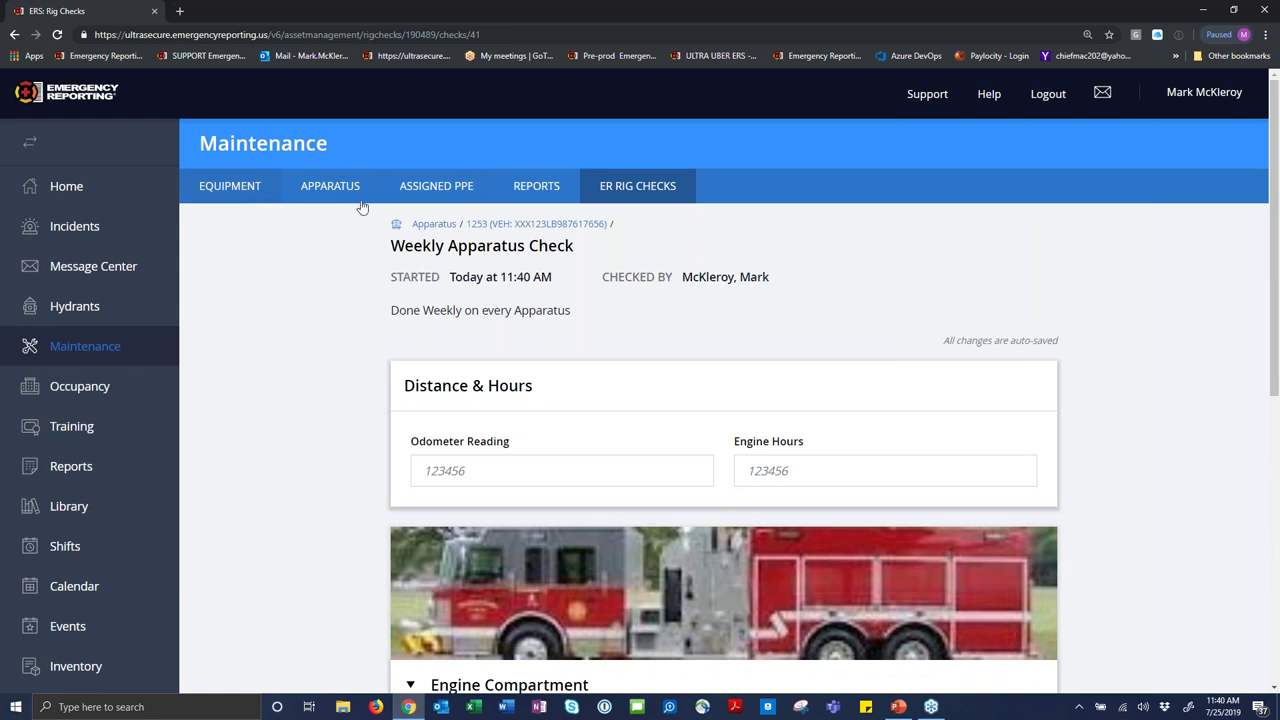
{"action": "left_click", "coordinate": [647, 177]}
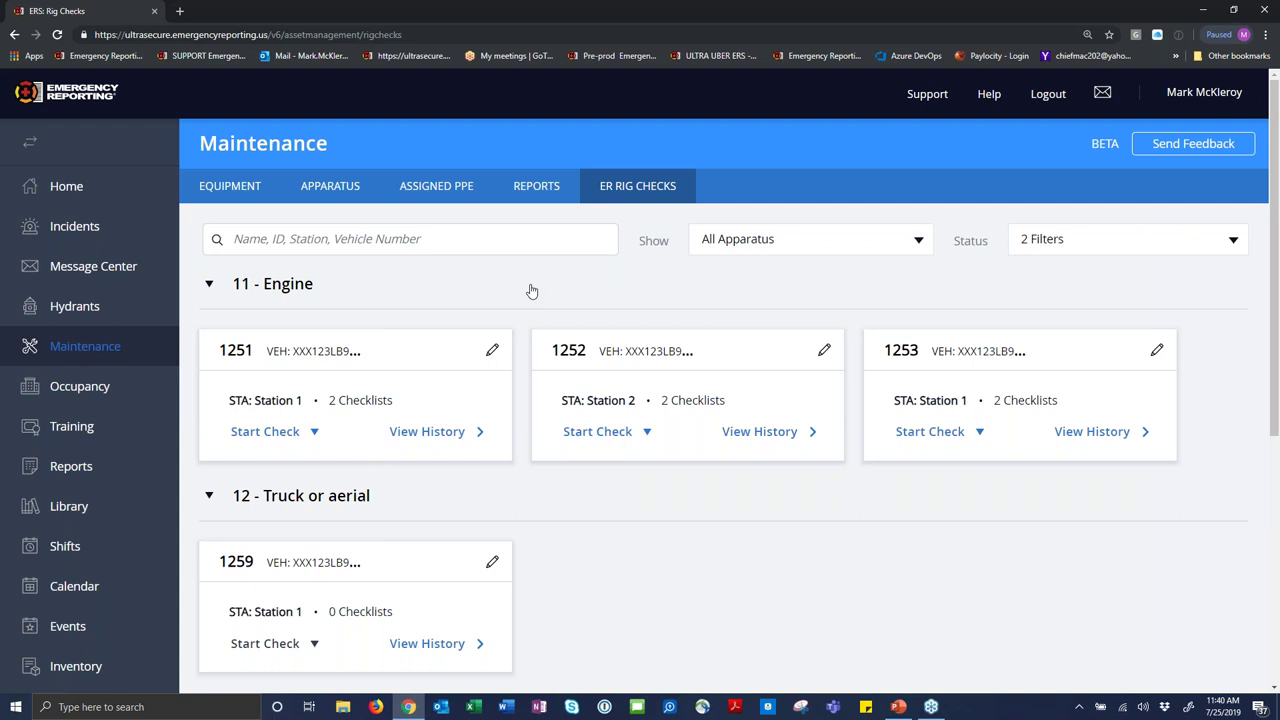
{"action": "left_click_drag", "start_coordinate": [1083, 147], "coordinate": [1121, 147]}
{"action": "left_click", "coordinate": [1105, 147]}
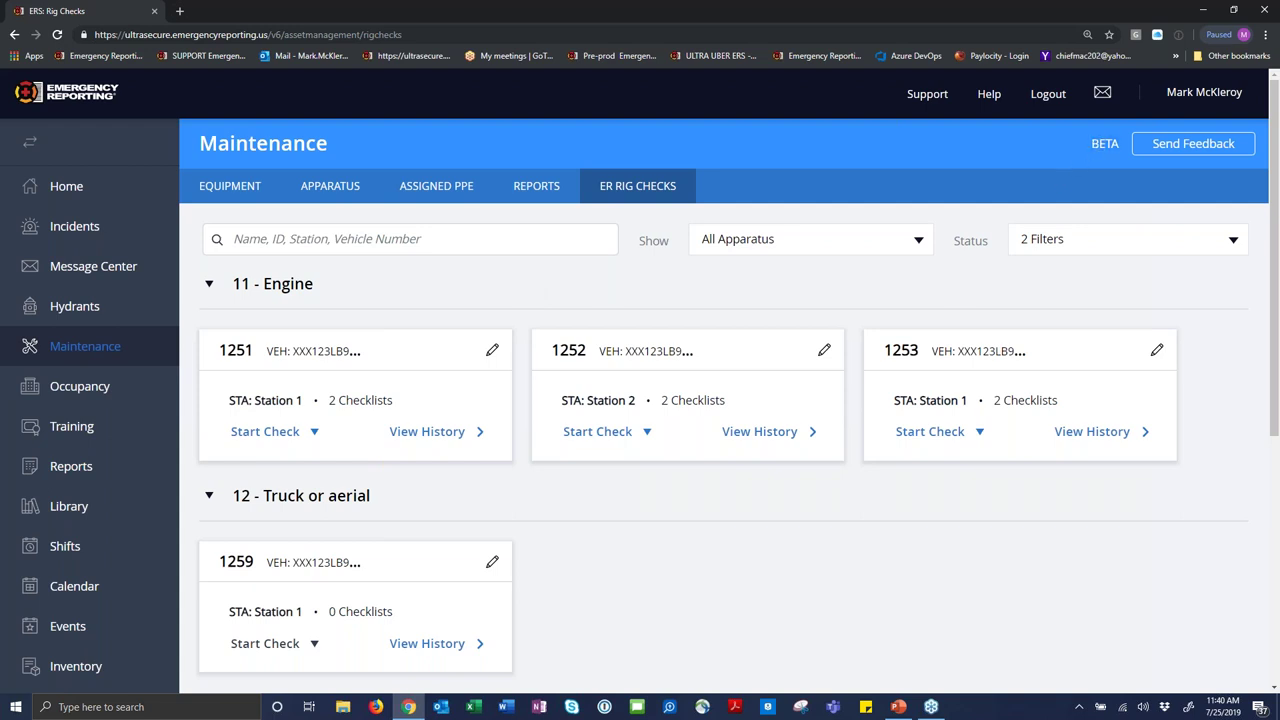
{"action": "double_click", "coordinate": [1100, 145]}
{"action": "scroll", "coordinate": [810, 296], "scroll_direction": "down", "scroll_amount": 1}
{"action": "scroll", "coordinate": [824, 305], "scroll_direction": "up", "scroll_amount": 1}
{"action": "left_click", "coordinate": [1151, 697]}
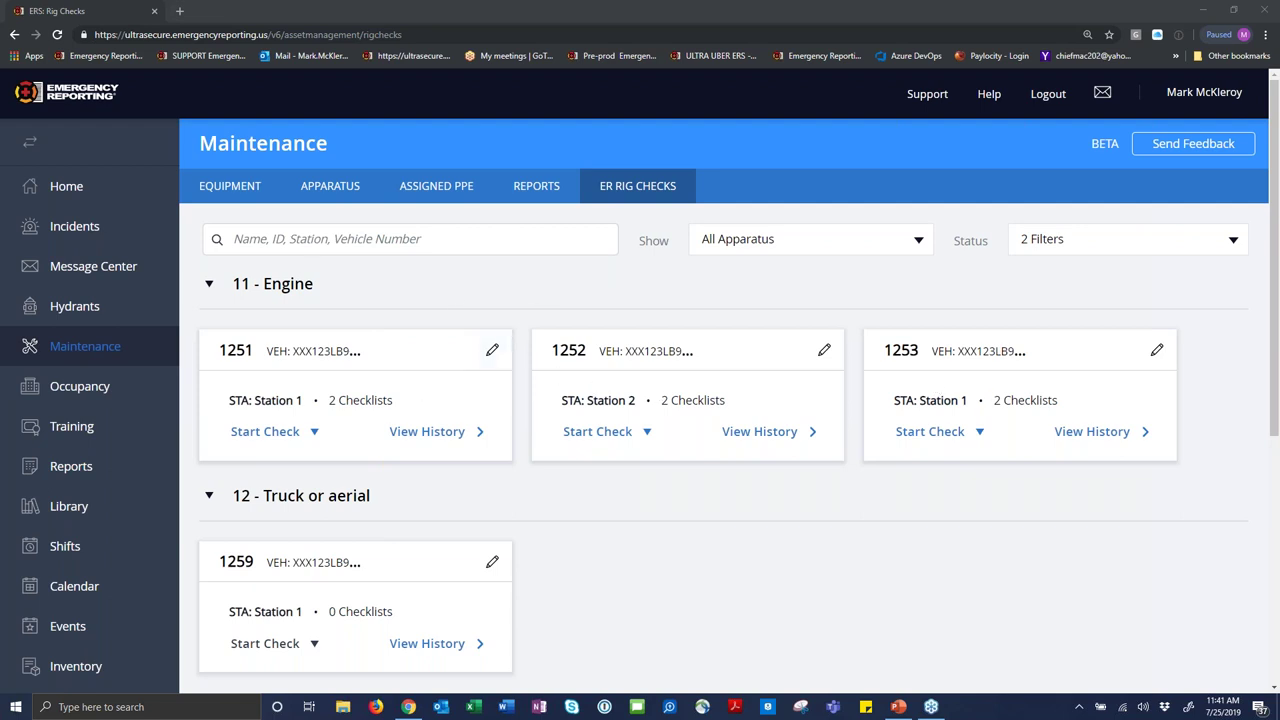
Go to the home dashboard and view the 11:30 Daily Log entry for the 1252 apparatus check, leaving it unedited.
{"action": "left_click", "coordinate": [72, 190]}
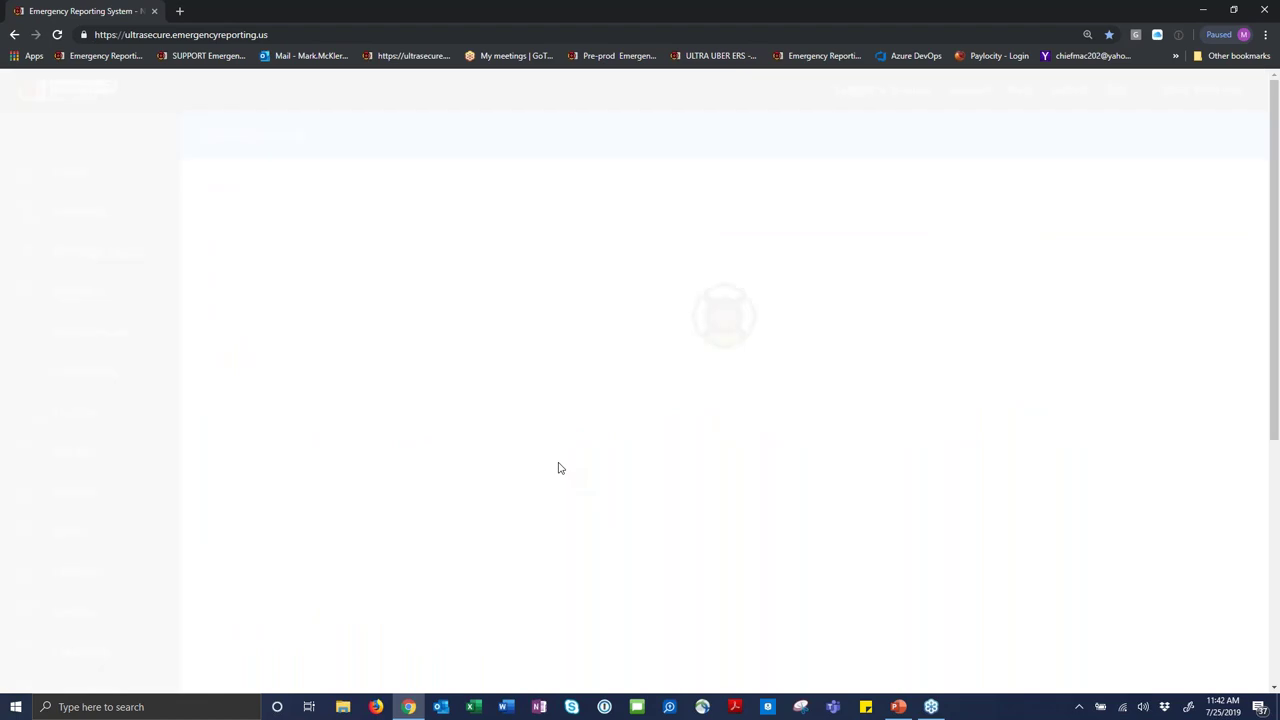
{"action": "scroll", "coordinate": [608, 502], "scroll_direction": "down", "scroll_amount": 4}
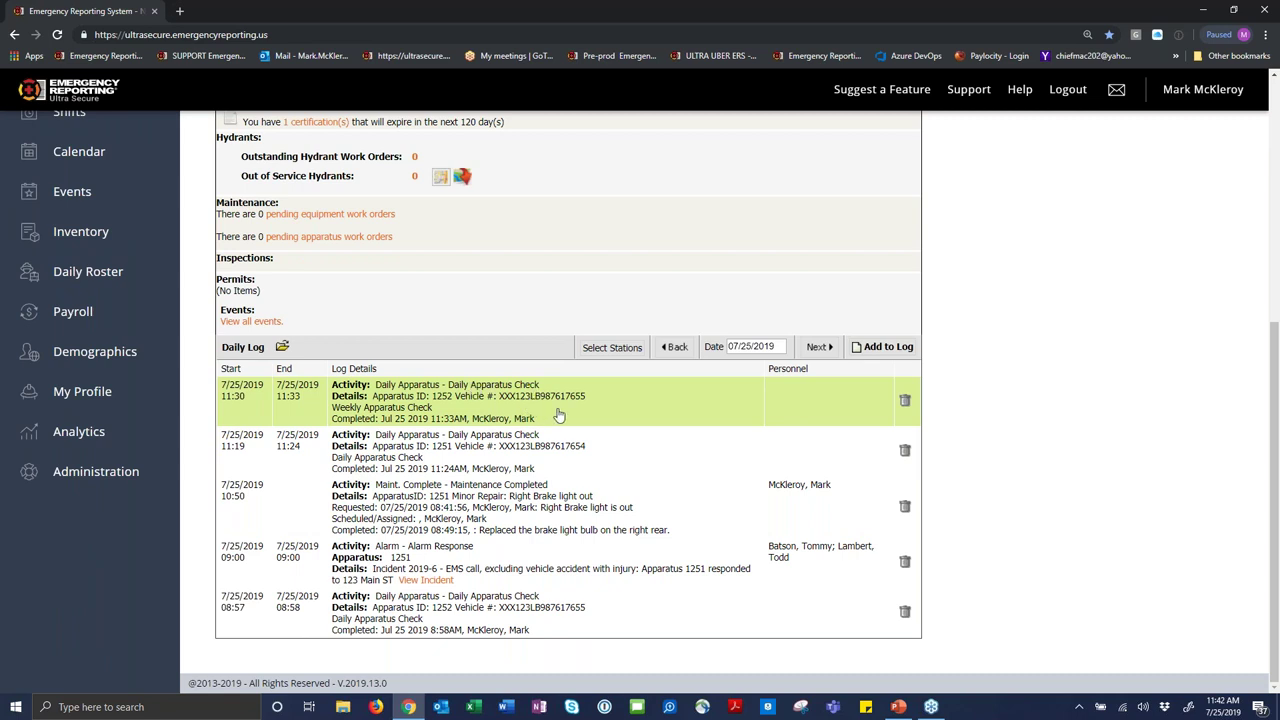
{"action": "left_click", "coordinate": [572, 413]}
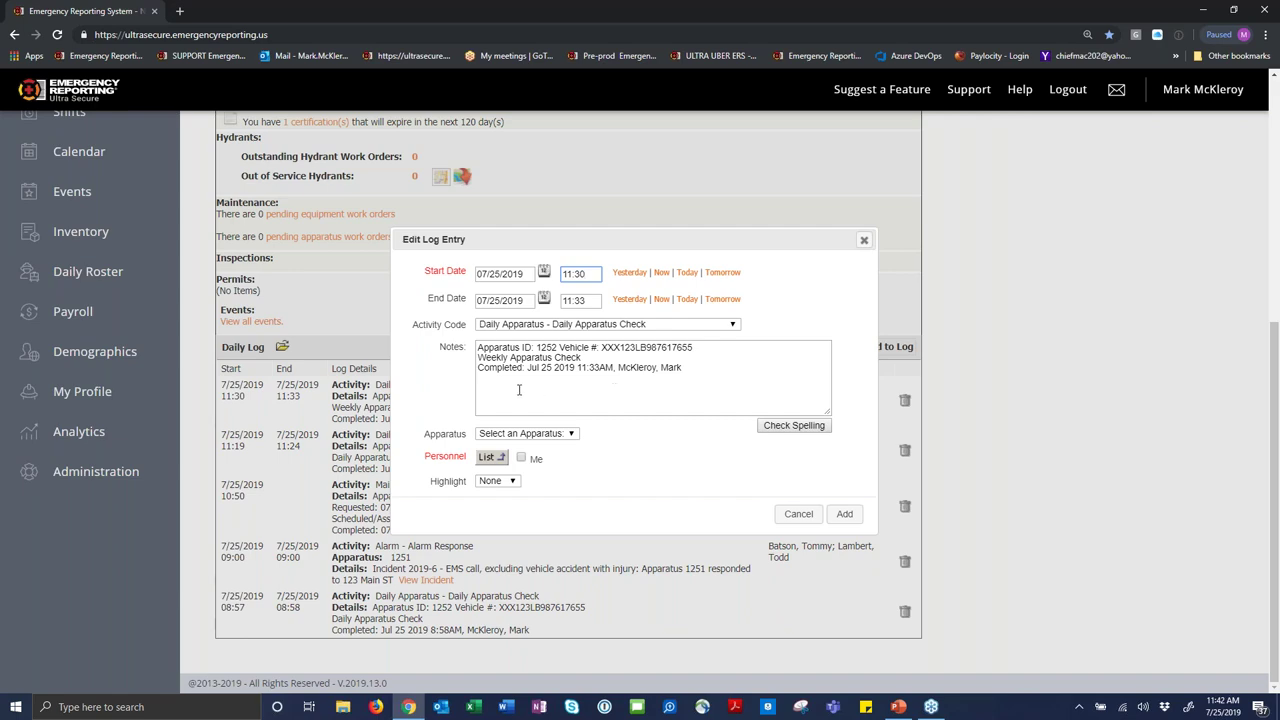
{"action": "left_click", "coordinate": [809, 515]}
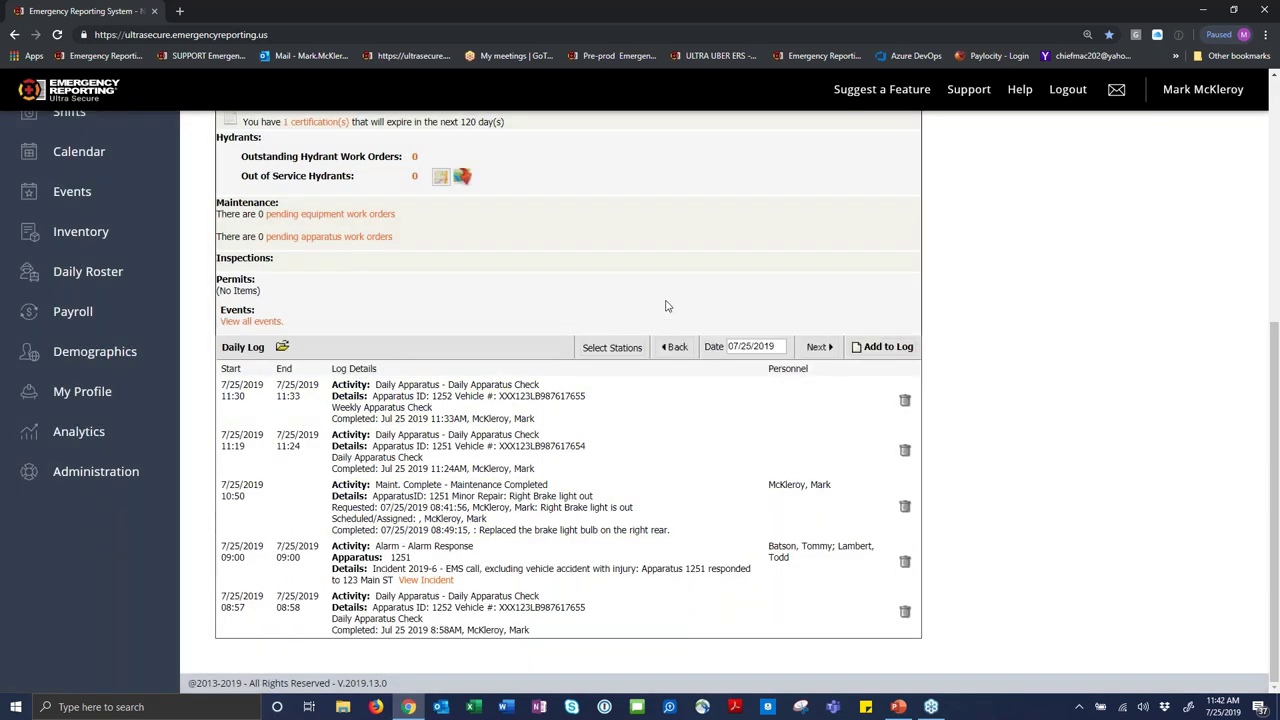
{"action": "scroll", "coordinate": [666, 306], "scroll_direction": "up", "scroll_amount": 4}
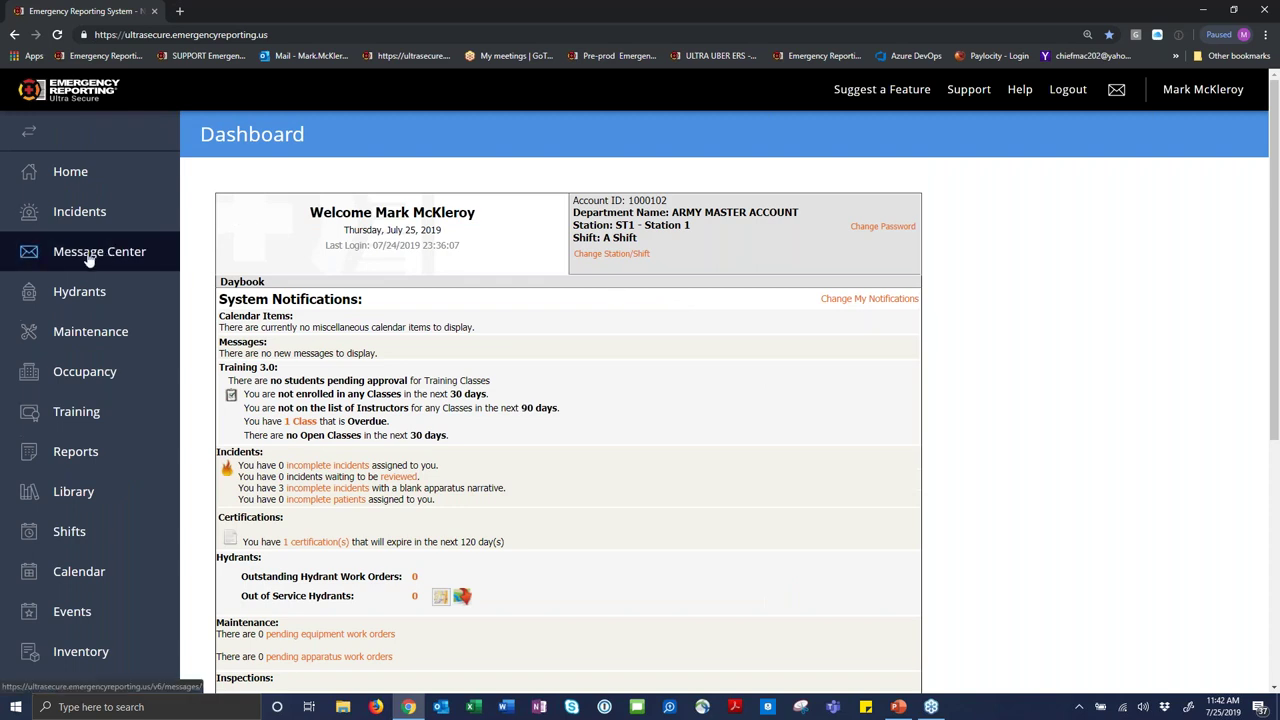
Return to ER Rig Checks in Maintenance and open the maintenance history of 1251.
{"action": "left_click", "coordinate": [92, 340]}
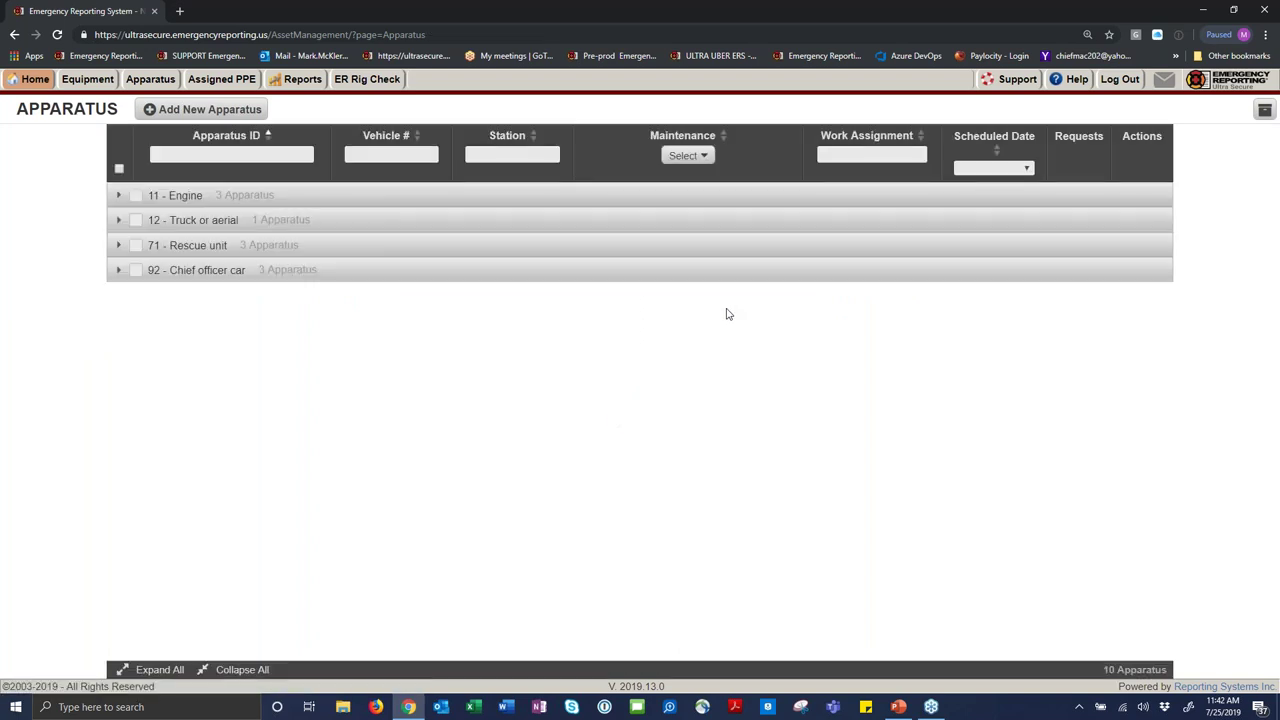
{"action": "left_click", "coordinate": [379, 84]}
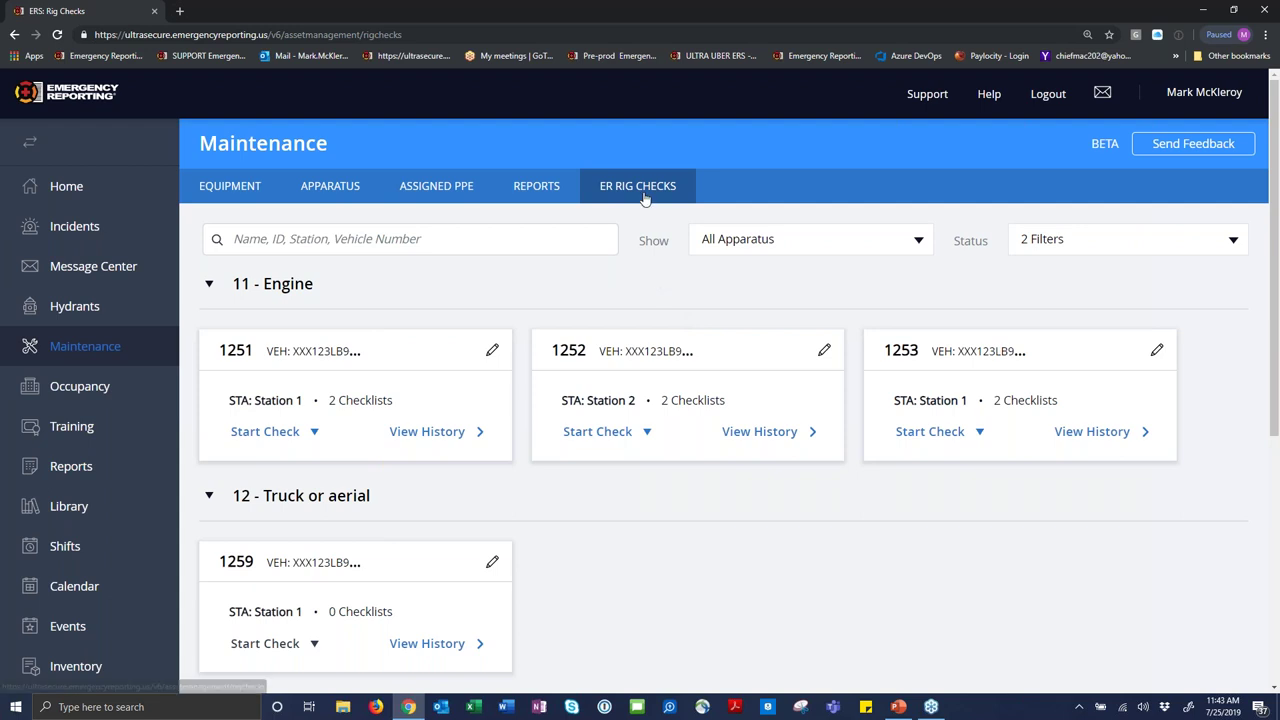
{"action": "left_click", "coordinate": [438, 442]}
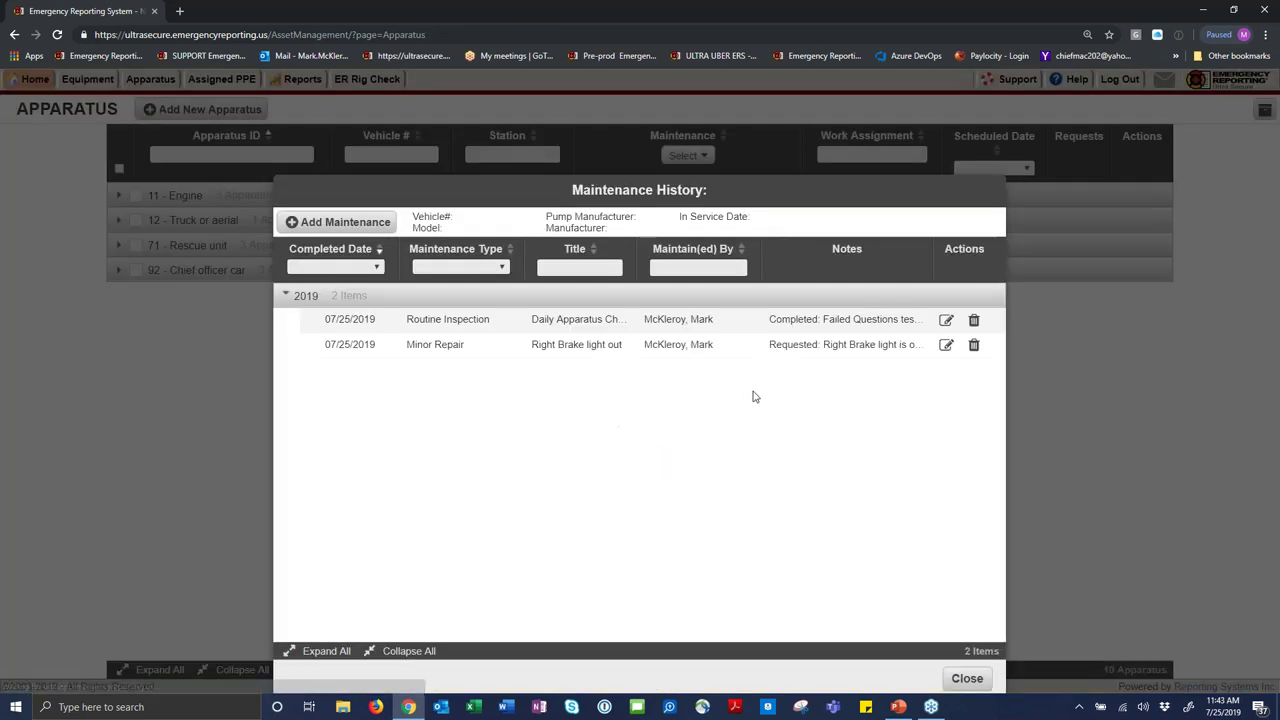
Open the Routine Inspection record for the Daily Apparatus Check and follow its Rig Check Link.
{"action": "left_click", "coordinate": [822, 320]}
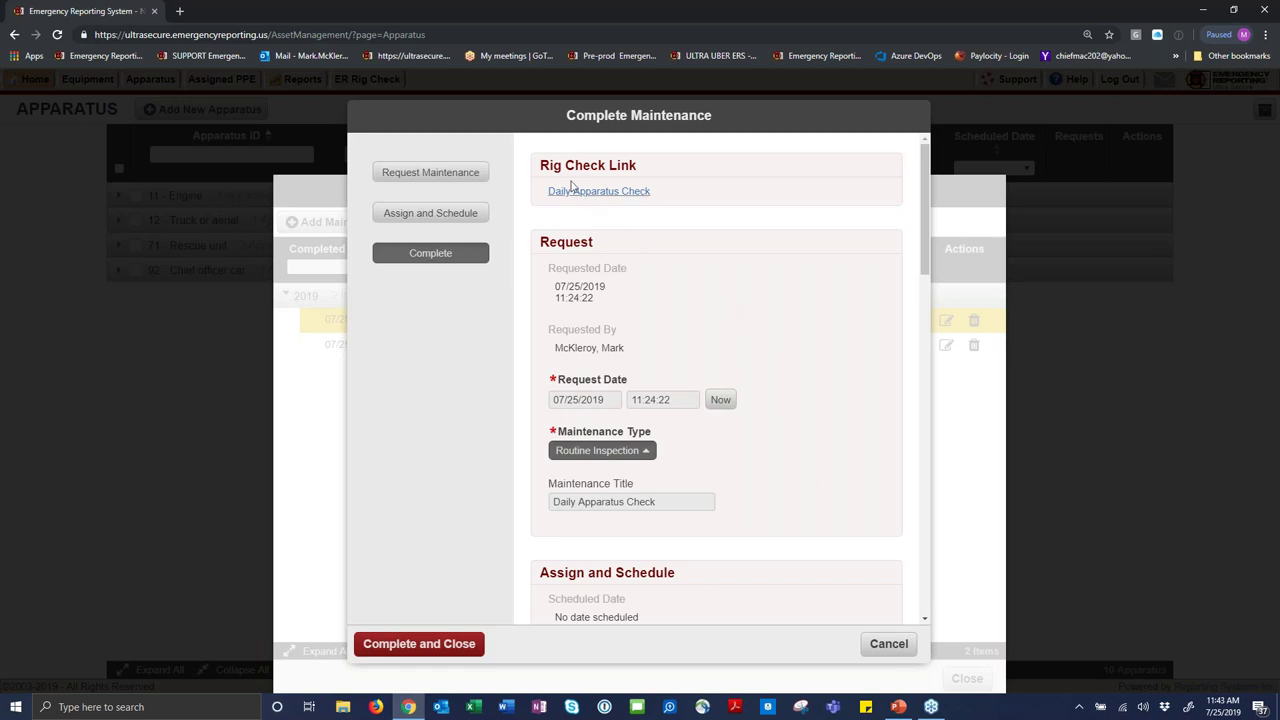
{"action": "left_click_drag", "start_coordinate": [540, 166], "coordinate": [640, 172]}
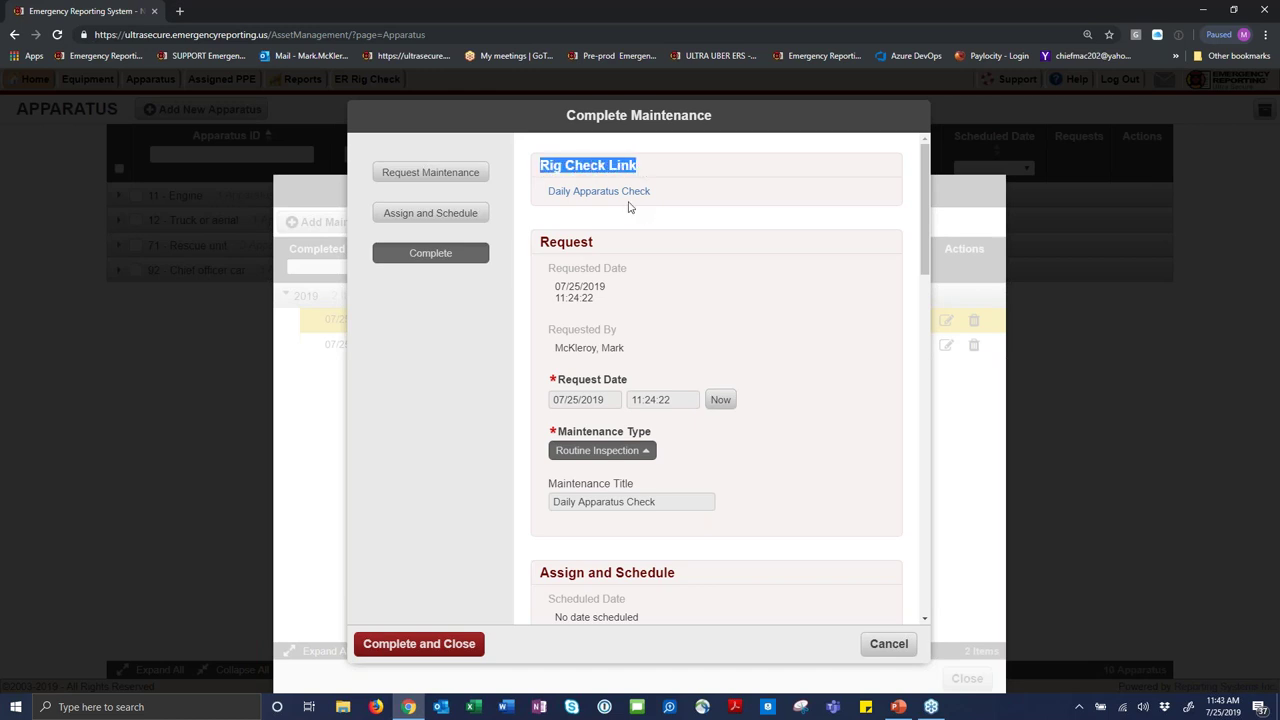
{"action": "left_click", "coordinate": [612, 194]}
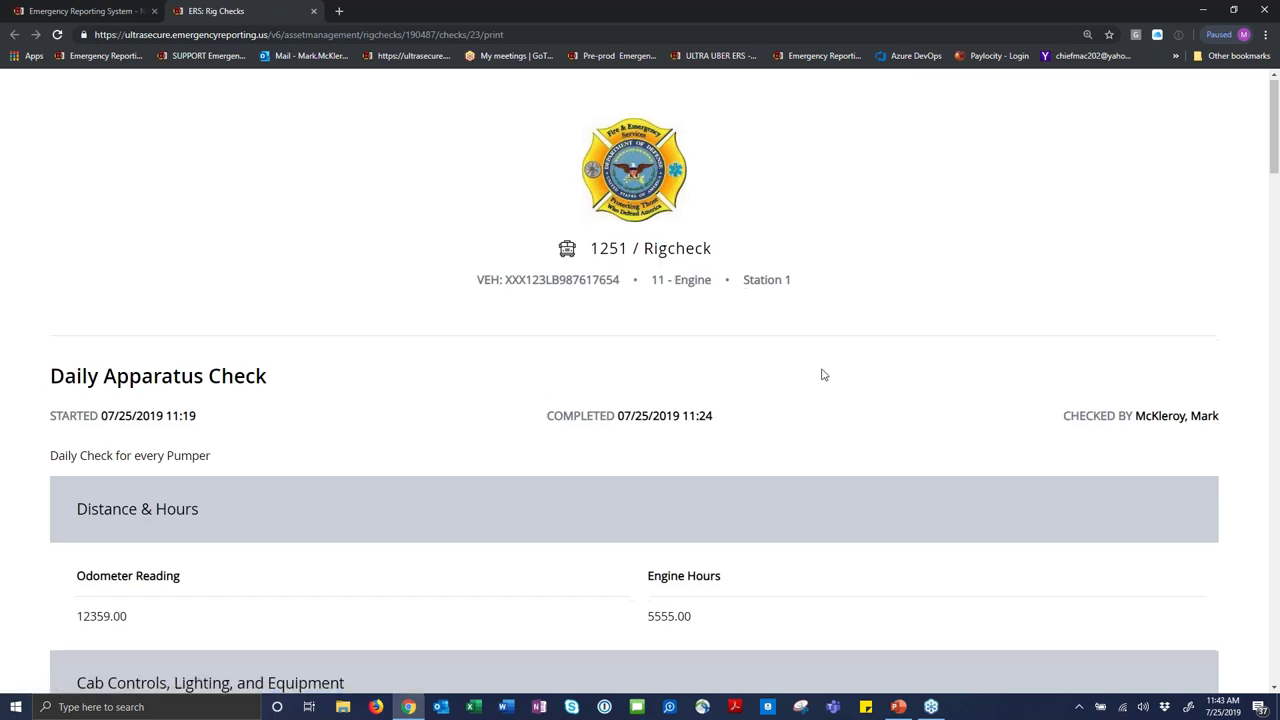
Review the printable Daily Apparatus Check of 1251, including the Emergency Flashers result and the compartment sections.
{"action": "scroll", "coordinate": [822, 374], "scroll_direction": "down", "scroll_amount": 1}
{"action": "scroll", "coordinate": [822, 374], "scroll_direction": "down", "scroll_amount": 4}
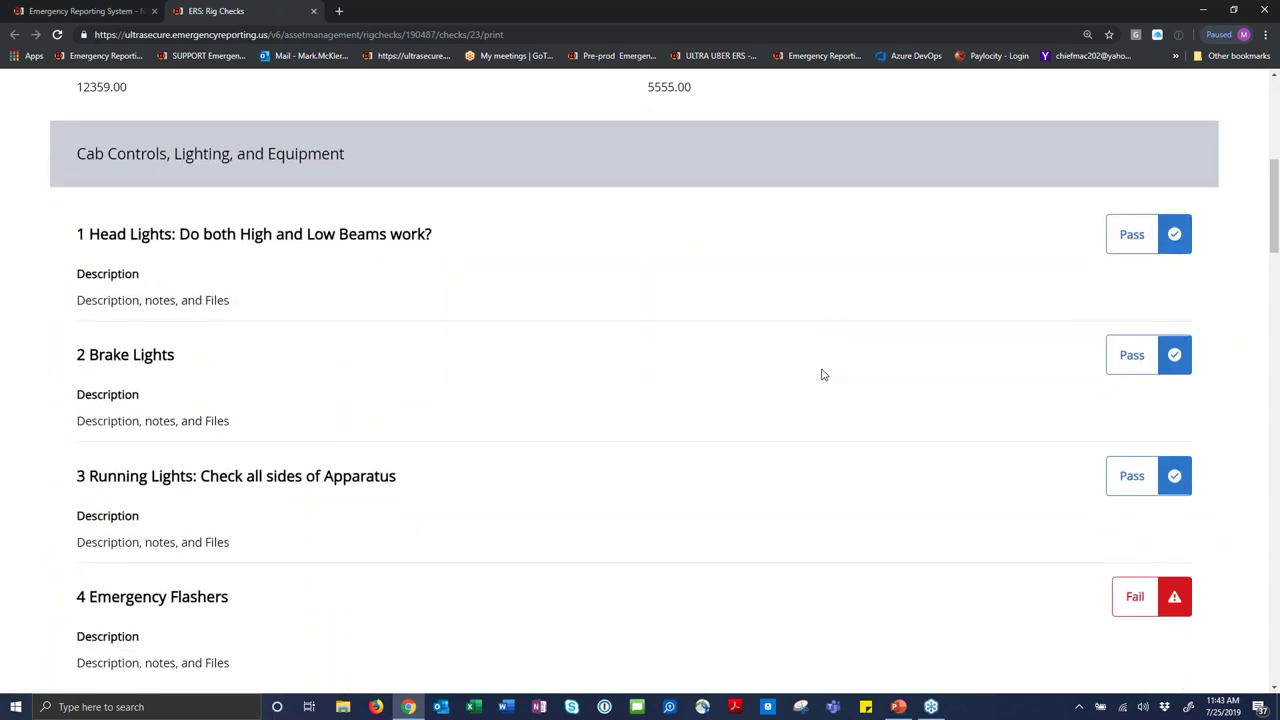
{"action": "scroll", "coordinate": [822, 374], "scroll_direction": "down", "scroll_amount": 1}
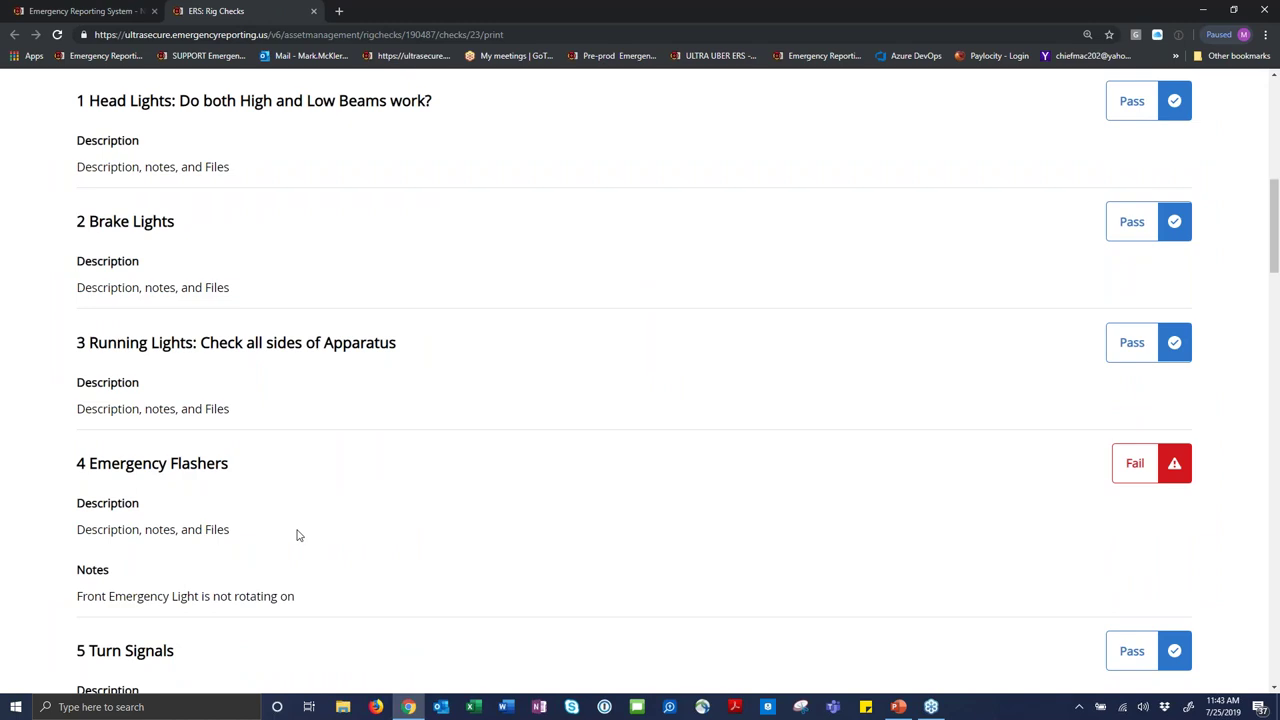
{"action": "scroll", "coordinate": [1060, 485], "scroll_direction": "down", "scroll_amount": 1}
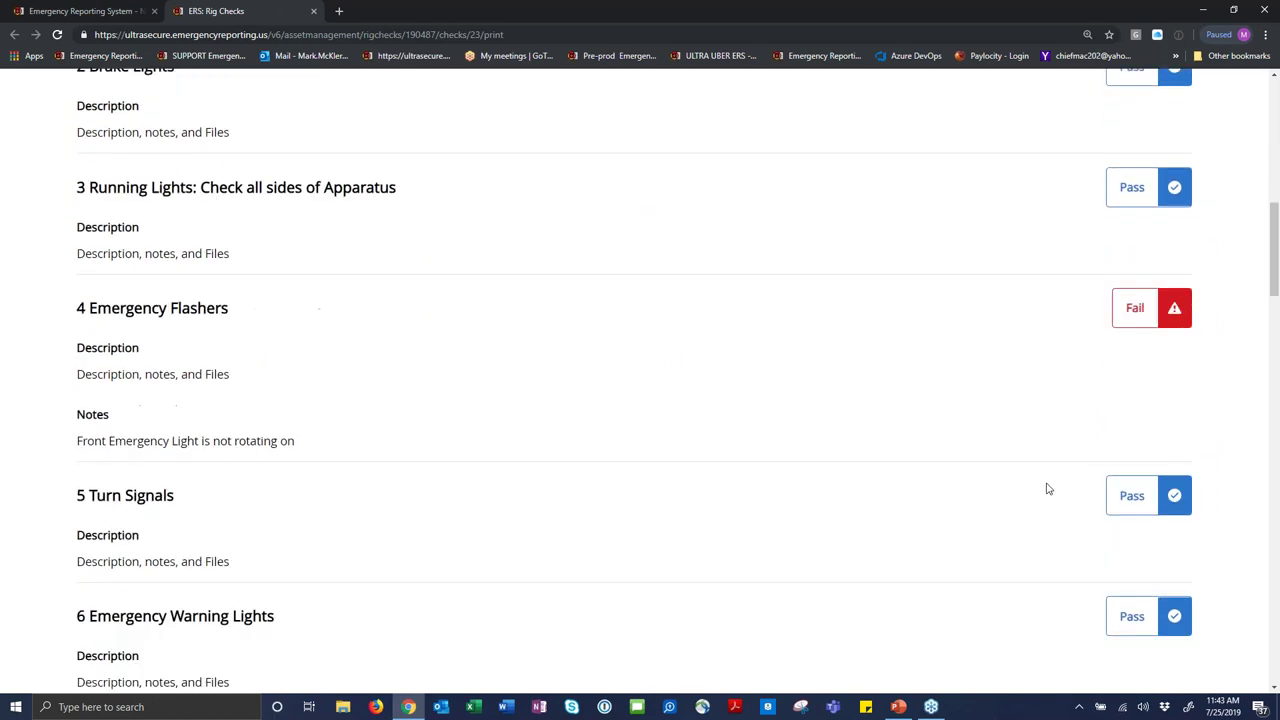
{"action": "scroll", "coordinate": [1035, 490], "scroll_direction": "down", "scroll_amount": 3}
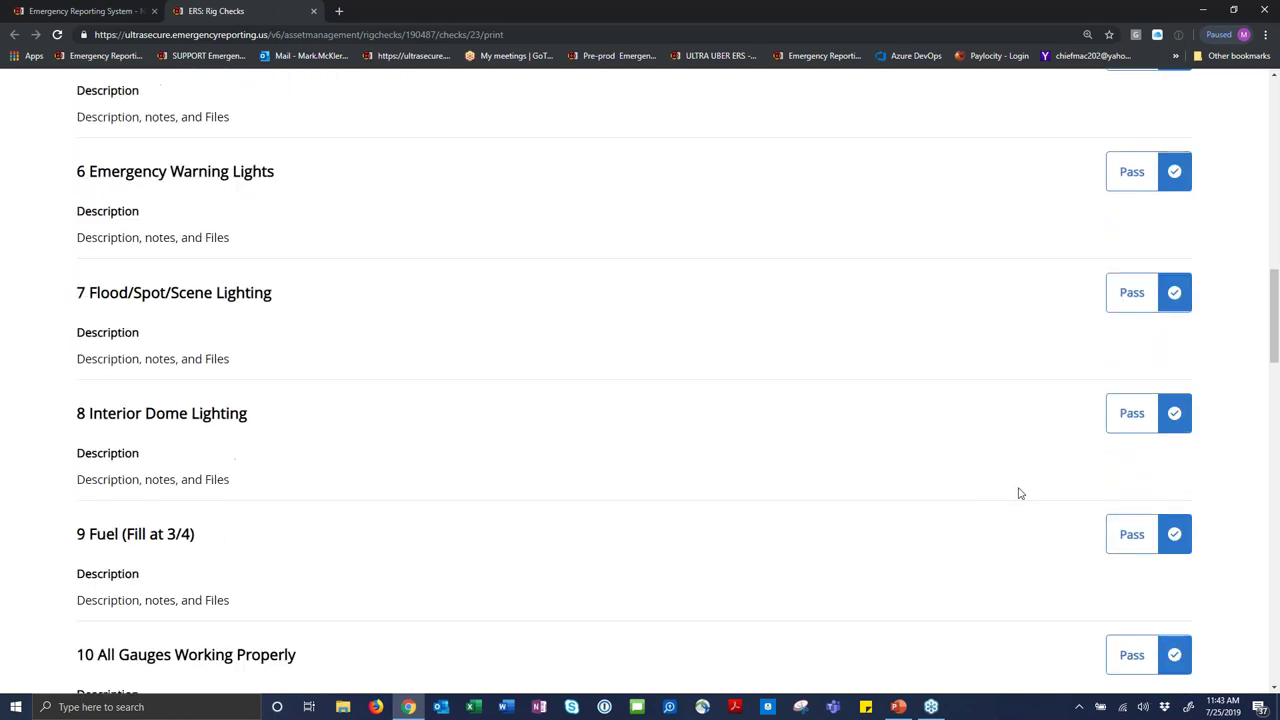
{"action": "scroll", "coordinate": [1018, 494], "scroll_direction": "down", "scroll_amount": 3}
{"action": "scroll", "coordinate": [1009, 498], "scroll_direction": "down", "scroll_amount": 8}
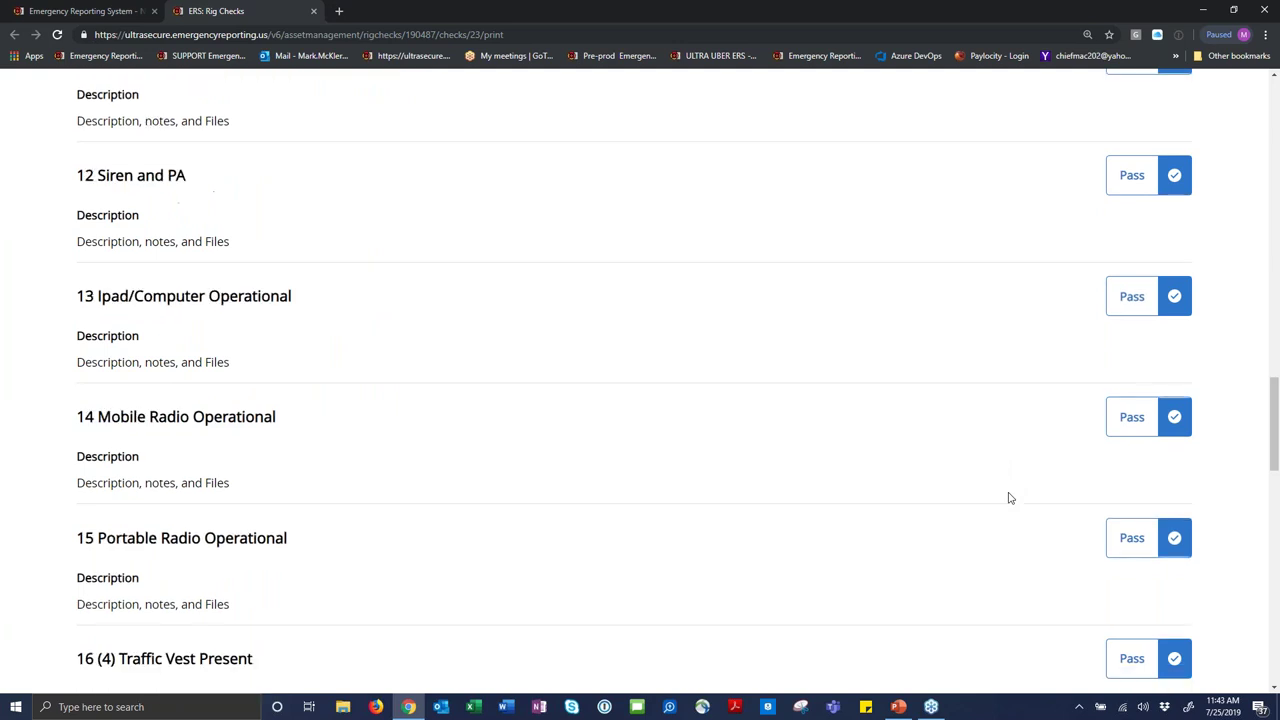
{"action": "scroll", "coordinate": [1009, 498], "scroll_direction": "down", "scroll_amount": 7}
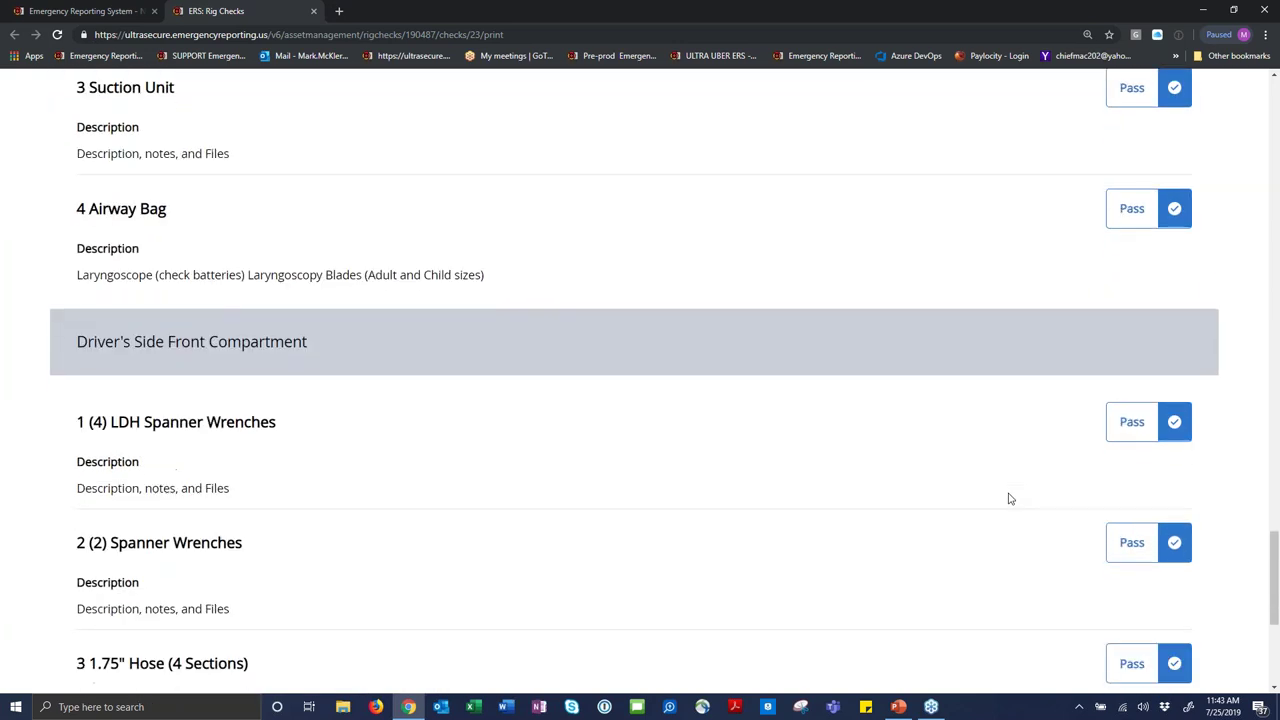
Close the printable check, the maintenance record and the maintenance history, and return to ER Rig Checks.
{"action": "left_click", "coordinate": [314, 13]}
{"action": "left_click", "coordinate": [888, 643]}
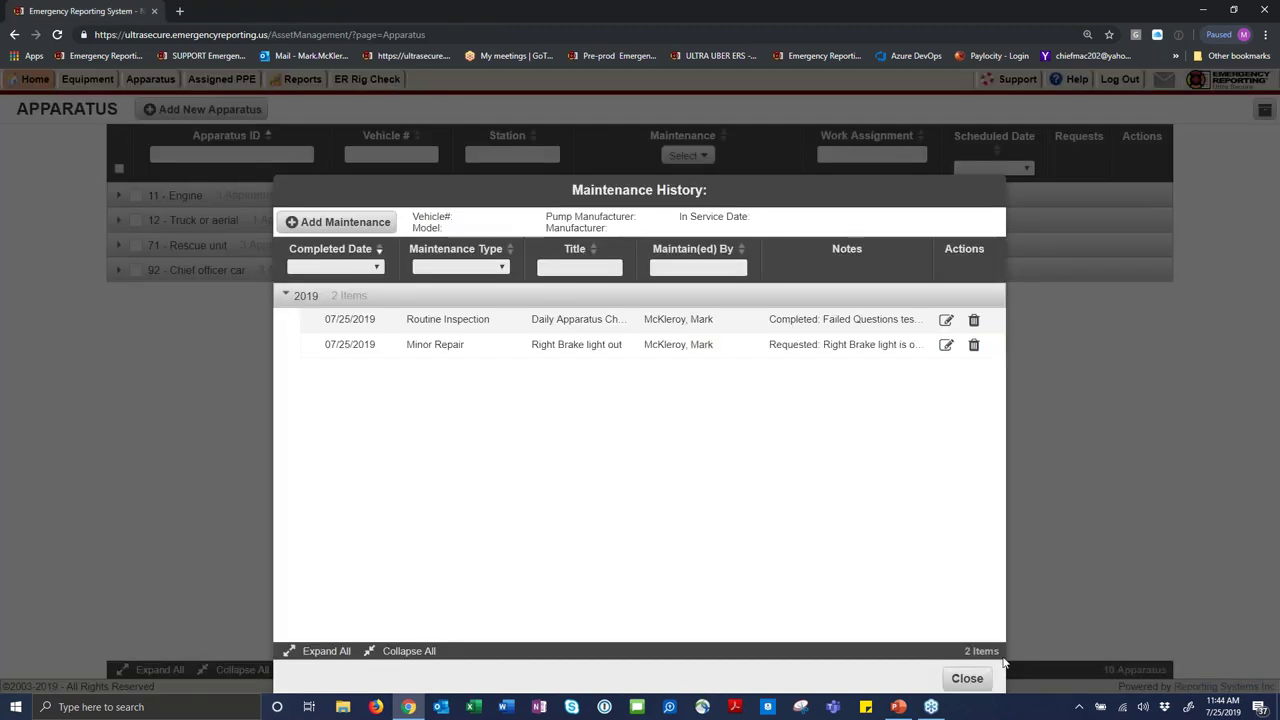
{"action": "left_click", "coordinate": [966, 678]}
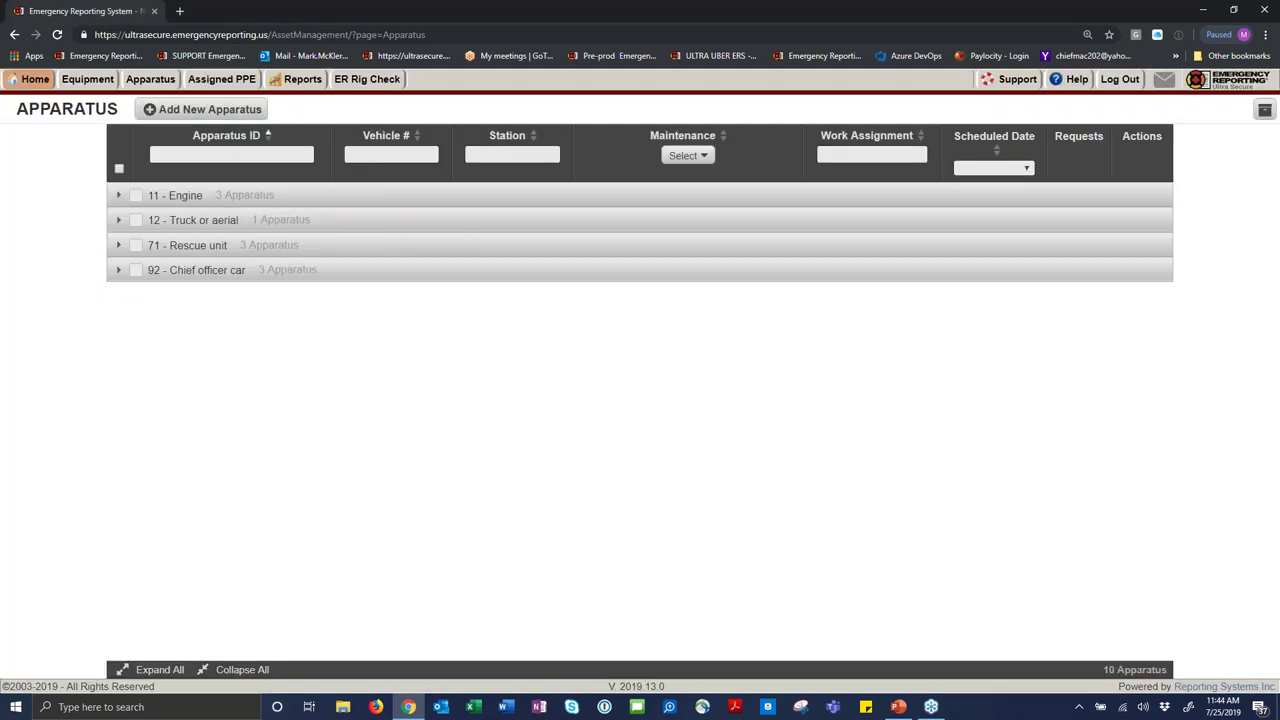
{"action": "left_click", "coordinate": [380, 80]}
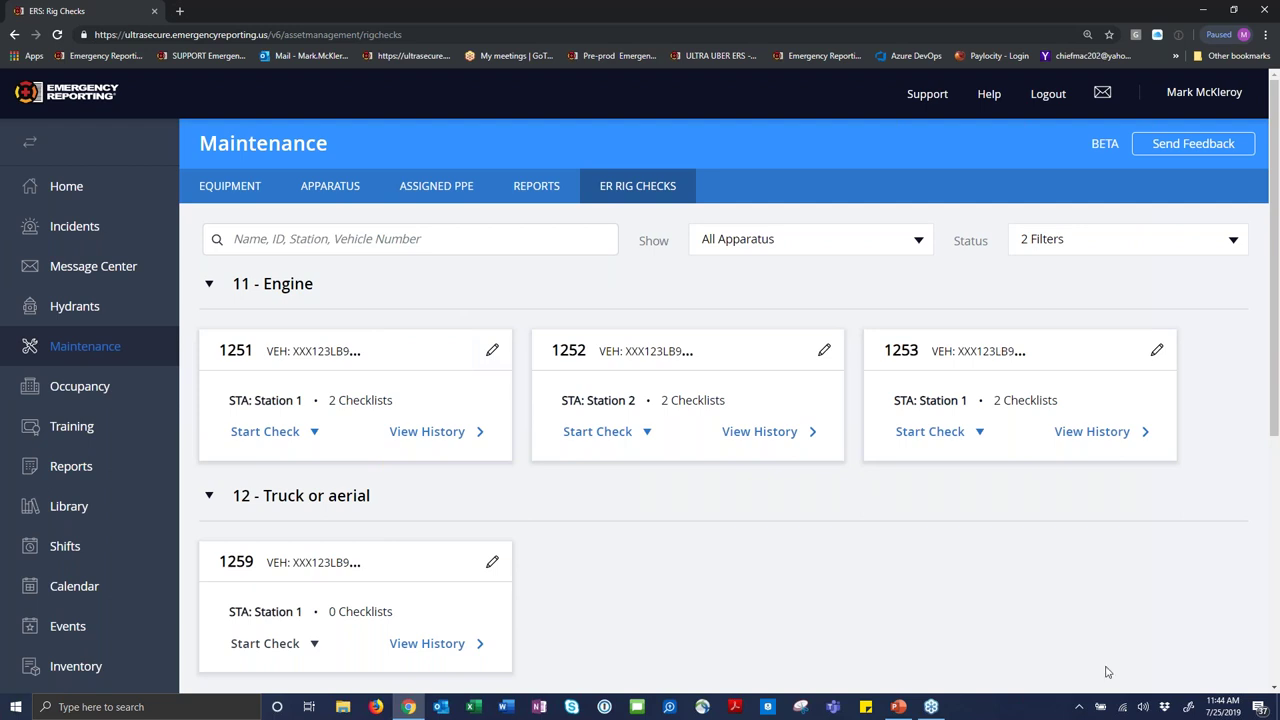
{"action": "left_click", "coordinate": [1130, 690]}
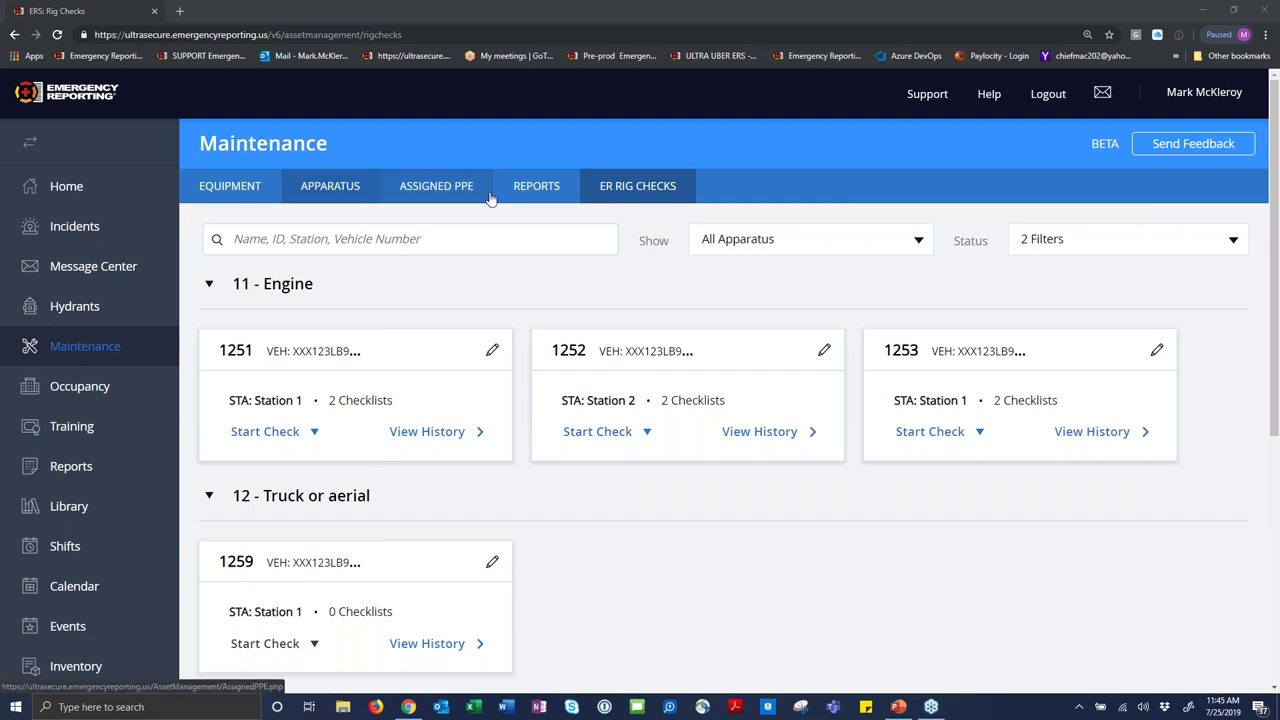
View the maintenance history of Engine 1251 from the Apparatus list and close it.
{"action": "left_click", "coordinate": [333, 194]}
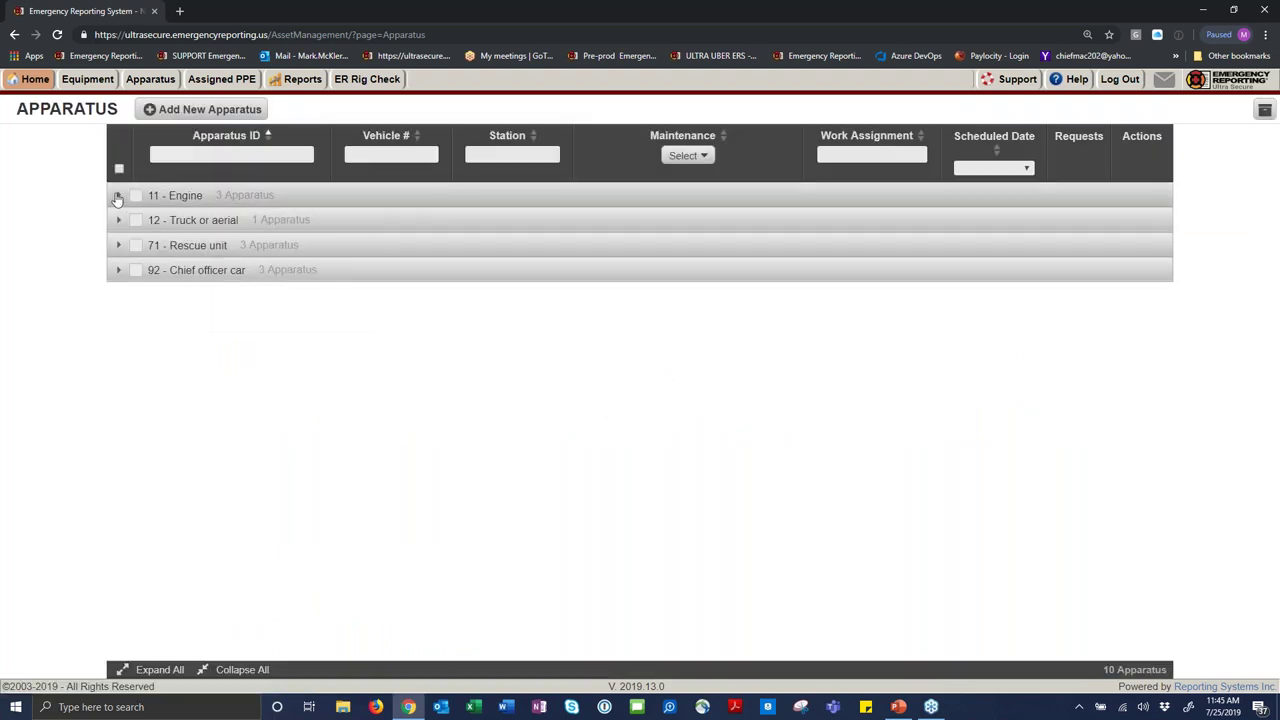
{"action": "left_click", "coordinate": [119, 196]}
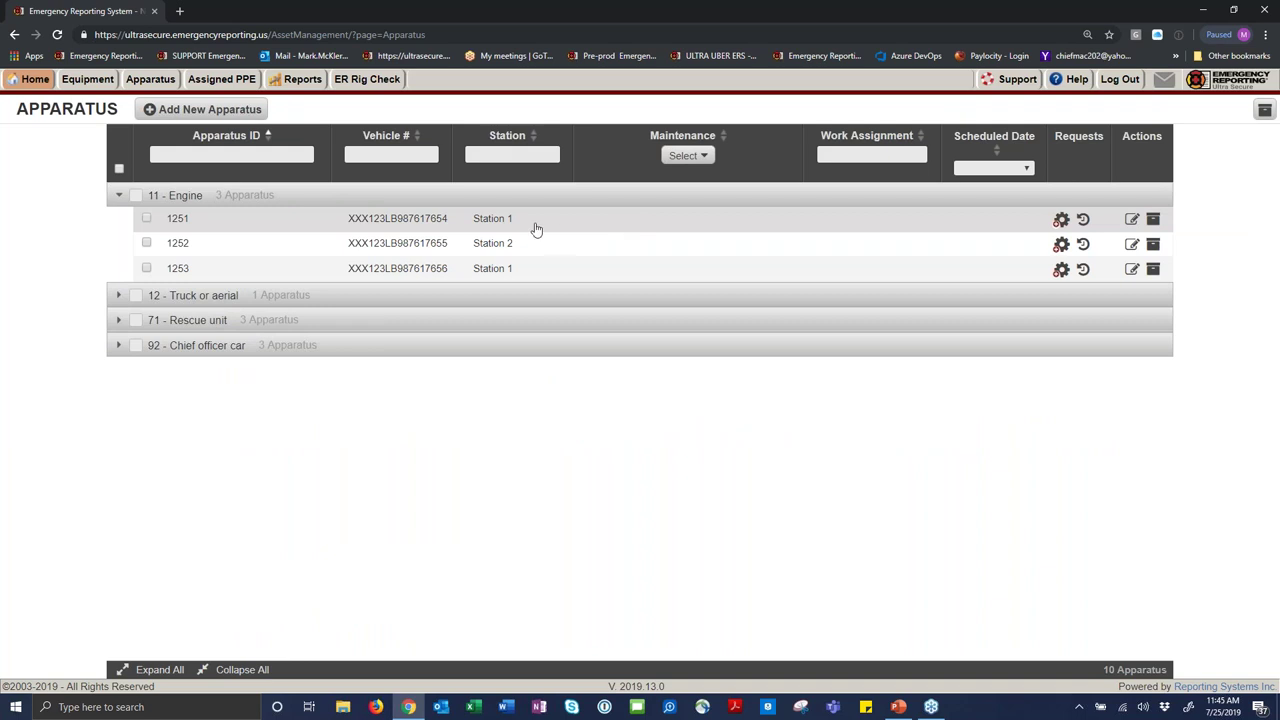
{"action": "left_click", "coordinate": [1083, 219]}
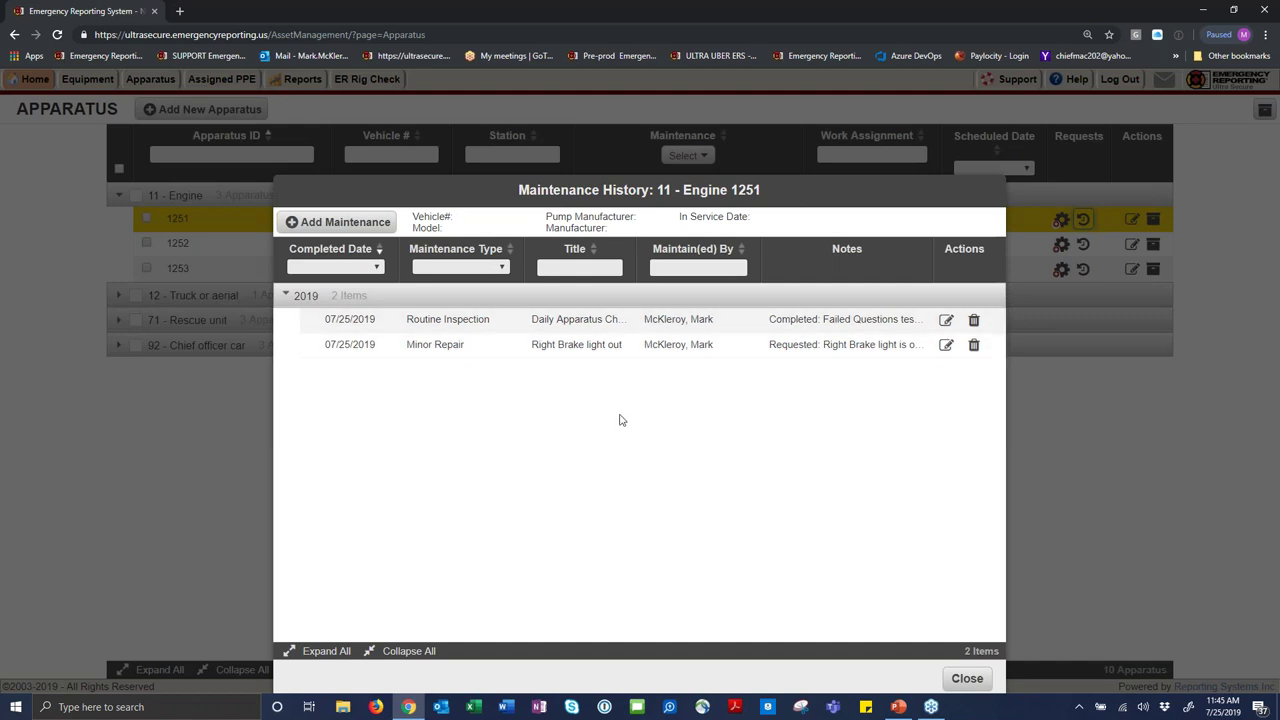
{"action": "left_click", "coordinate": [957, 681]}
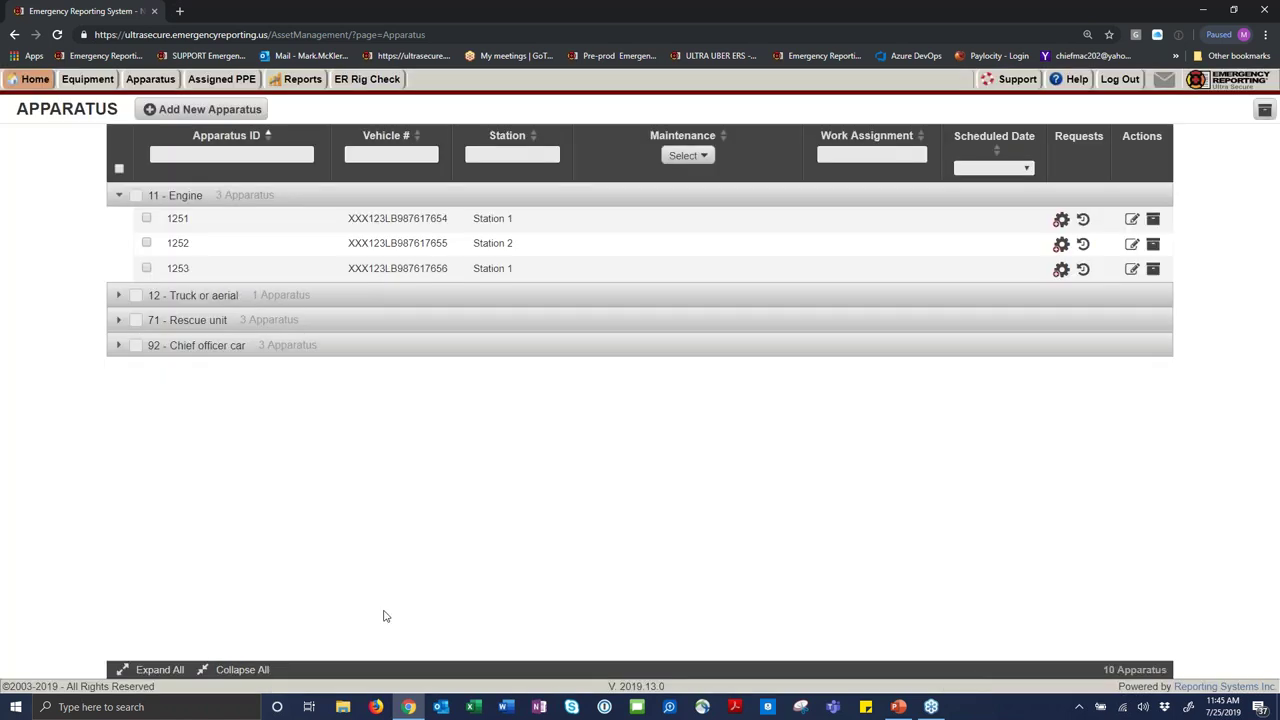
Switch to Firefox and log in to Emergency Reporting with the saved account login, unlocking 1Password with its master password.
{"action": "left_click", "coordinate": [376, 707]}
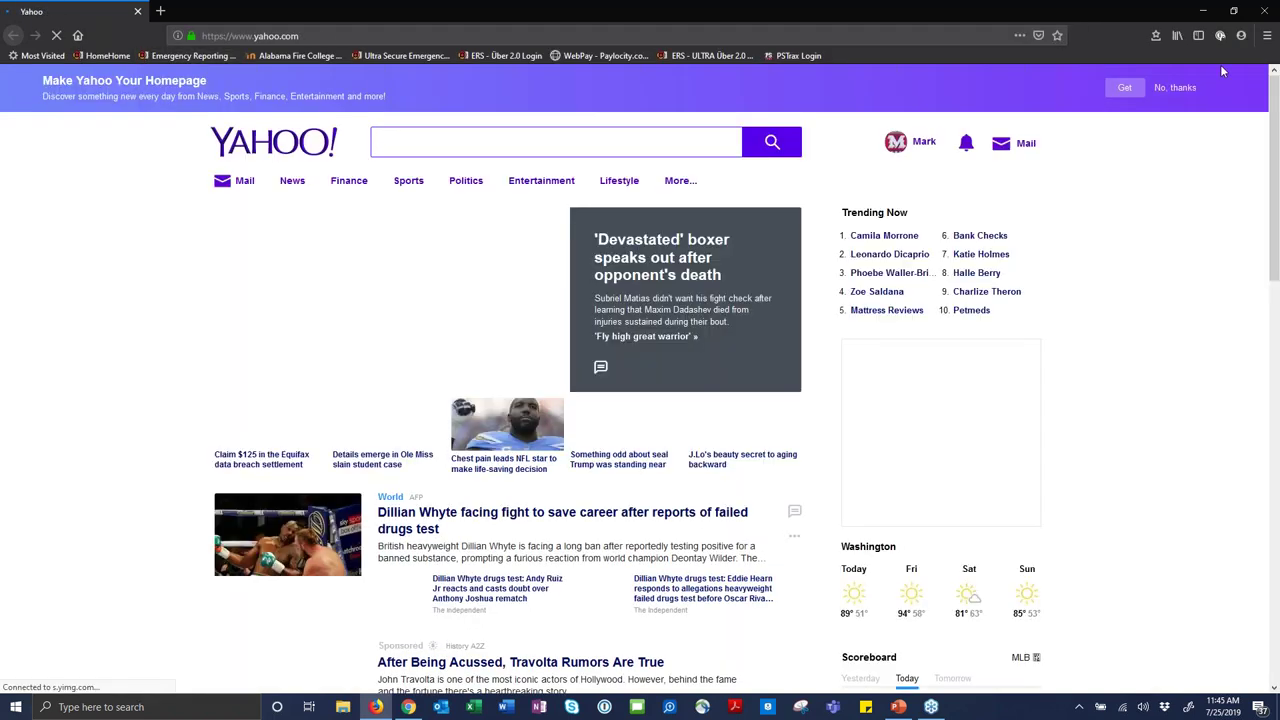
{"action": "left_click", "coordinate": [188, 56]}
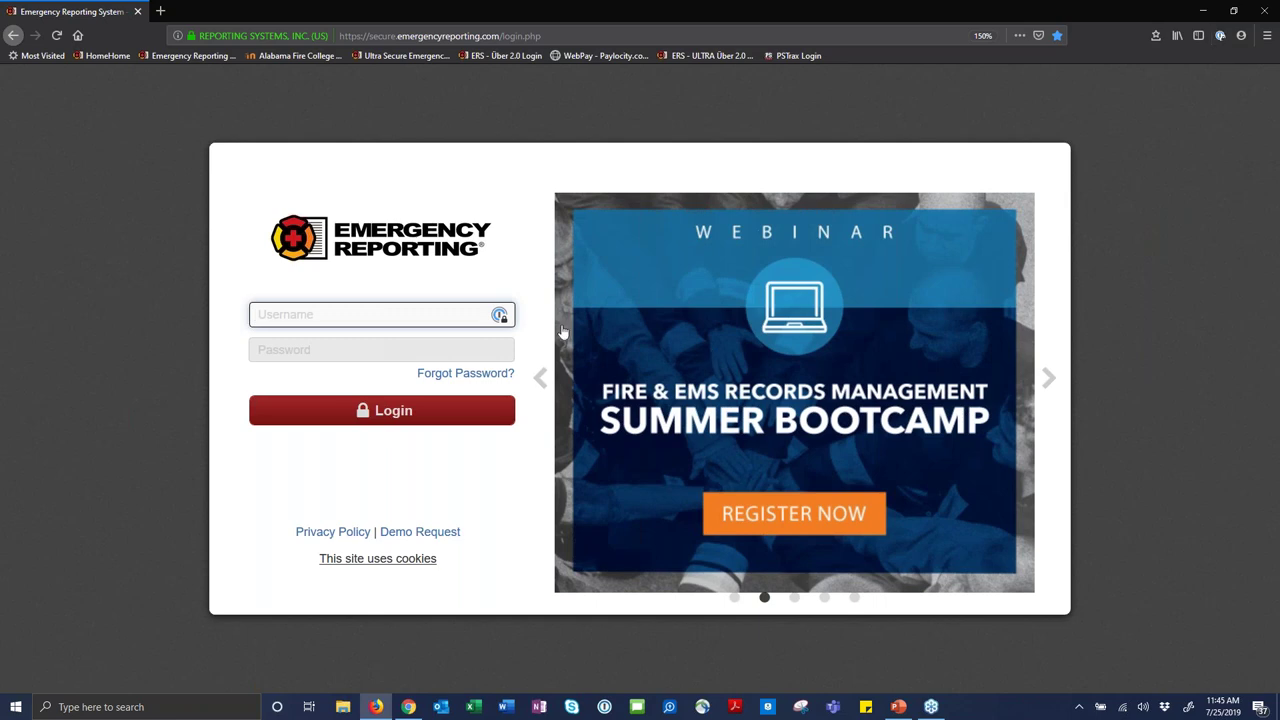
{"action": "left_click", "coordinate": [499, 316]}
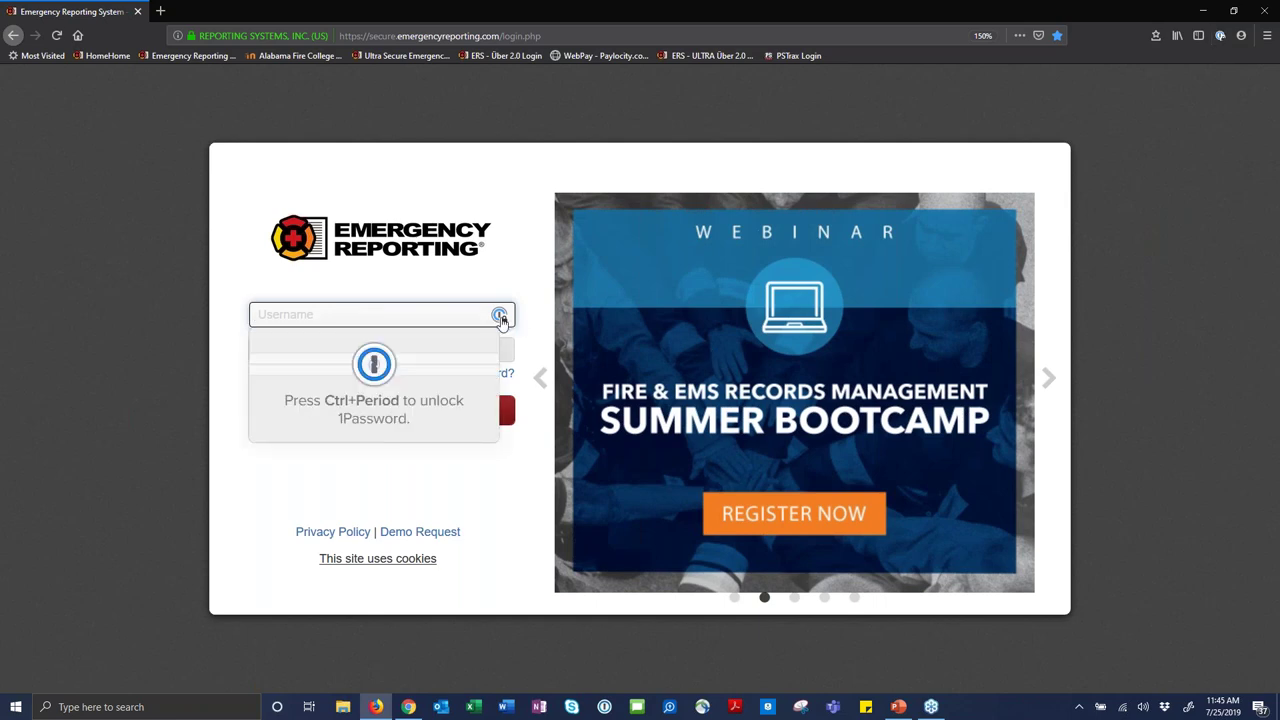
{"action": "key", "text": "ctrl+period"}
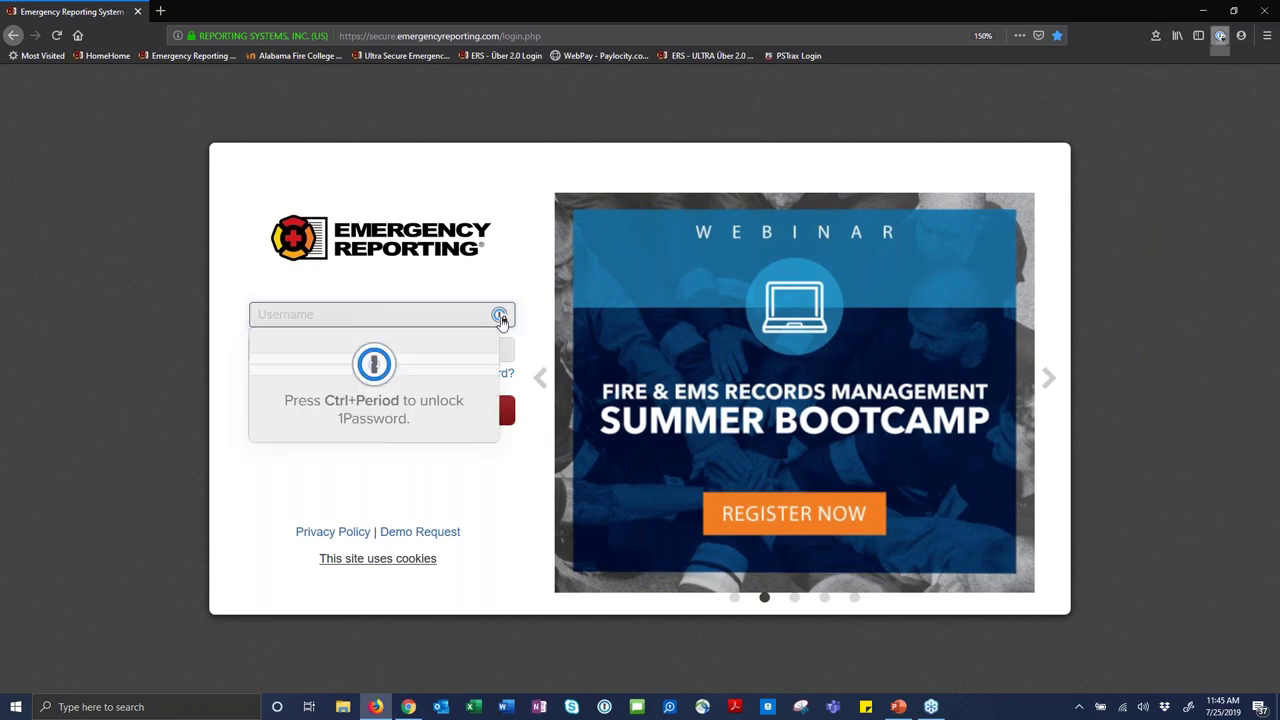
{"action": "type", "text": "••••••"}
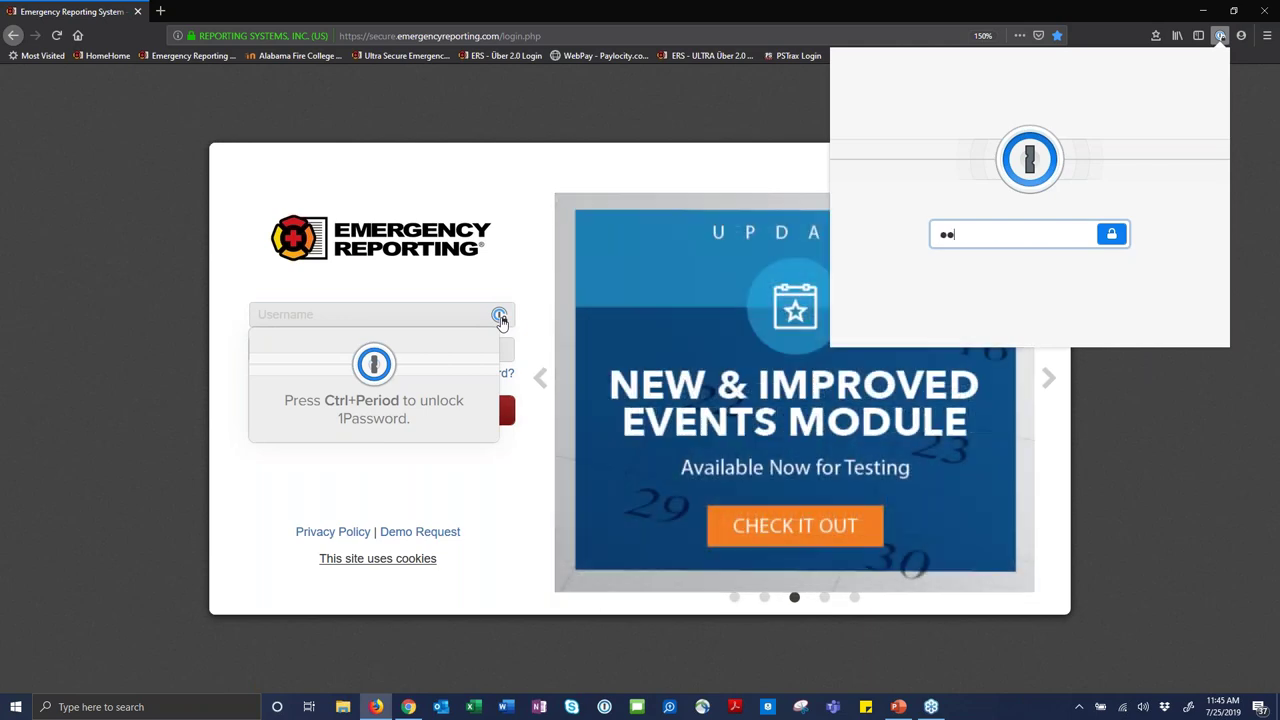
{"action": "type", "text": "••••"}
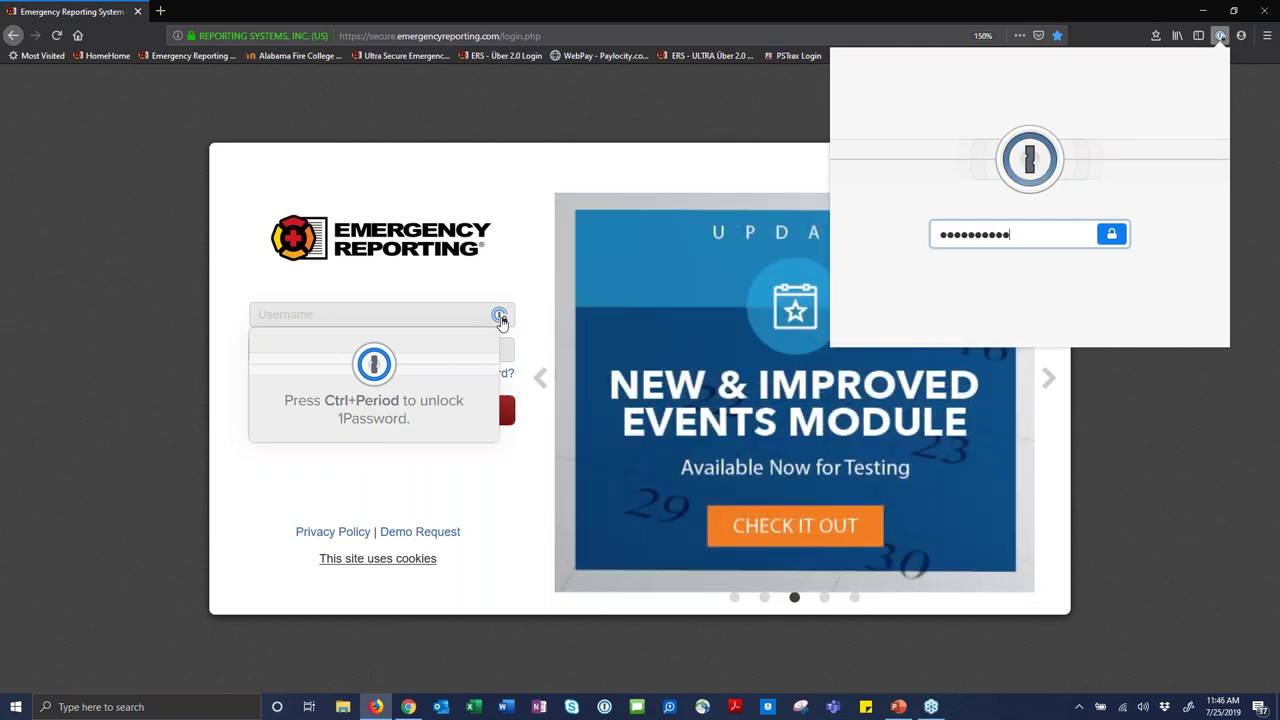
{"action": "key", "text": "Return"}
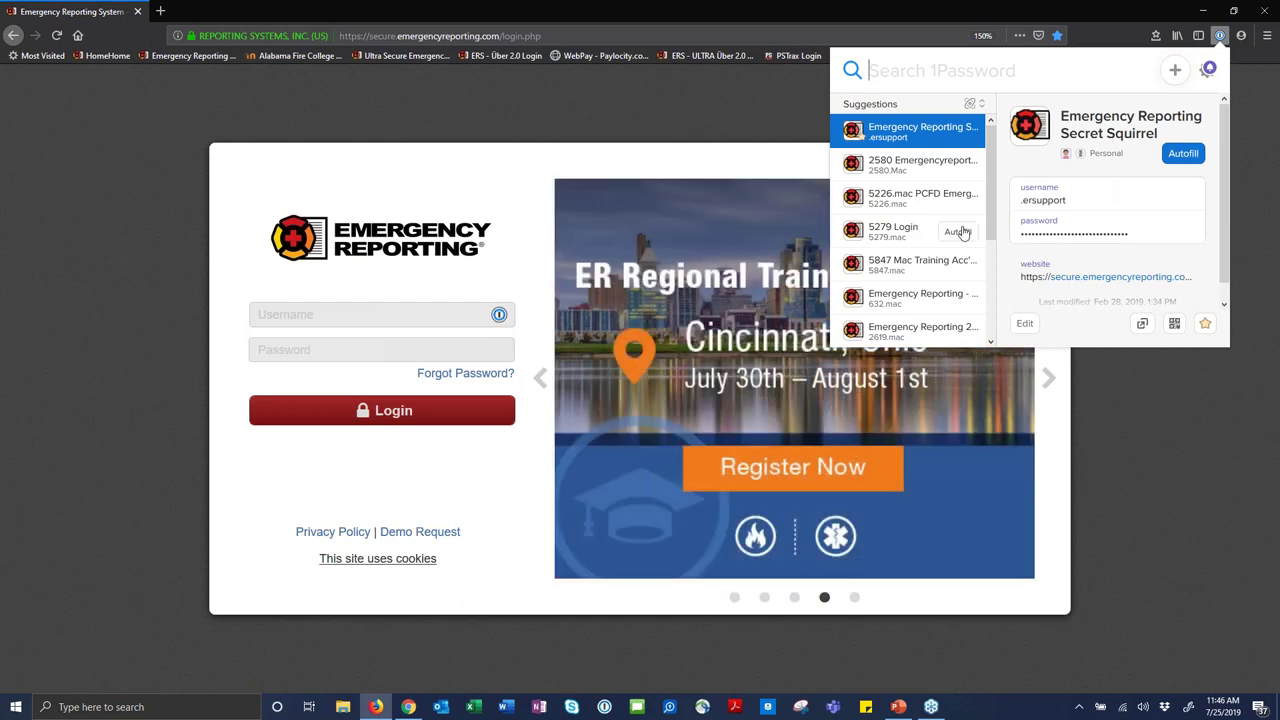
{"action": "left_click", "coordinate": [391, 362]}
{"action": "left_click", "coordinate": [382, 411]}
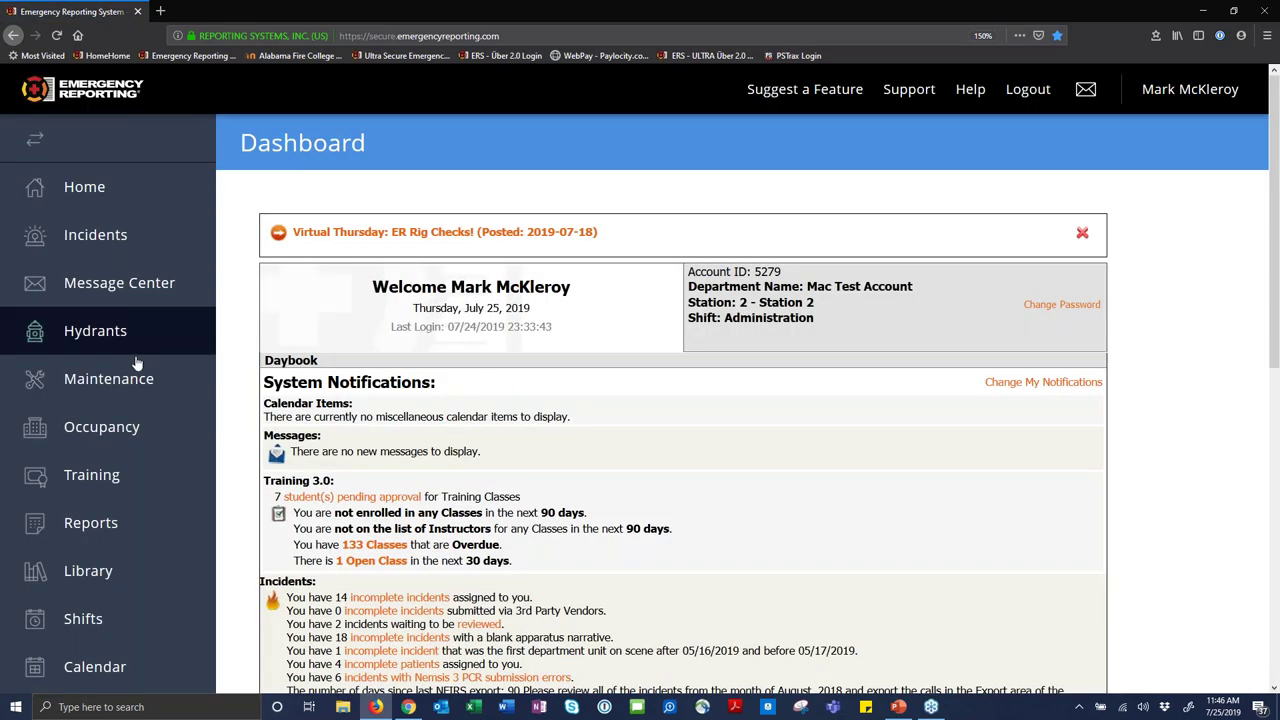
Go to the Apparatus list in Maintenance and open the maintenance history of Engine 1253.
{"action": "left_click", "coordinate": [135, 385]}
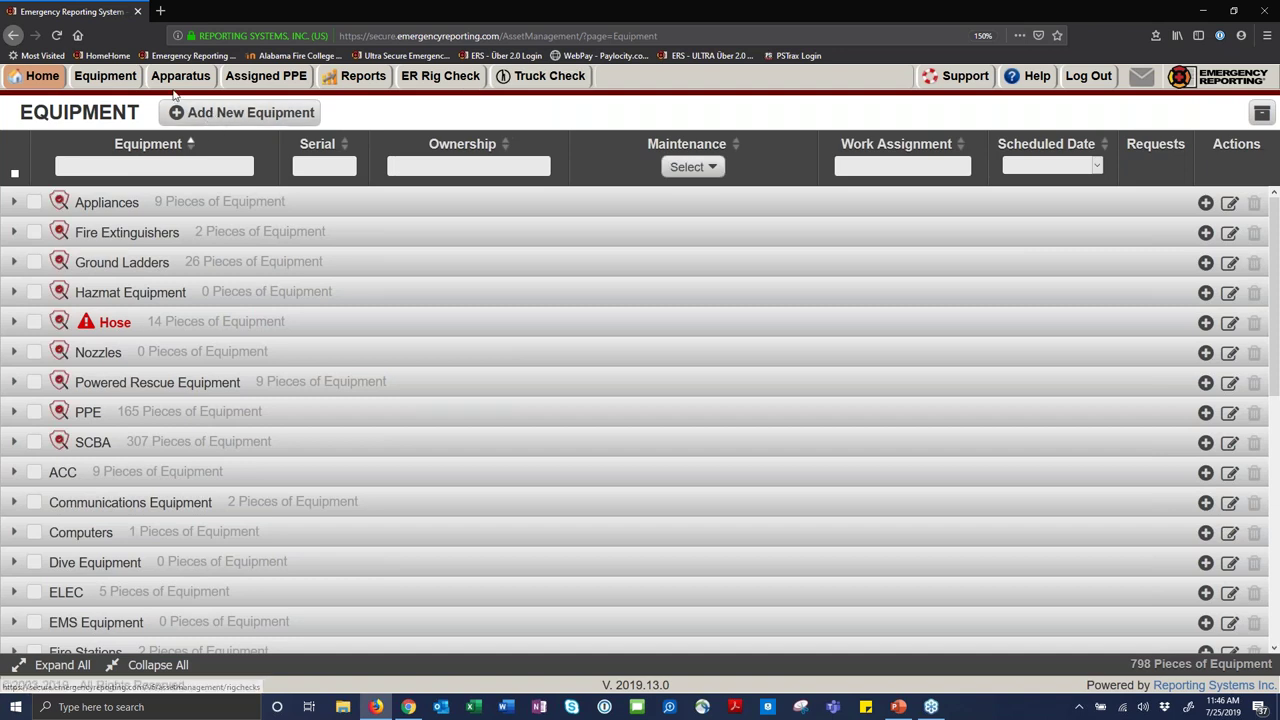
{"action": "left_click", "coordinate": [175, 82]}
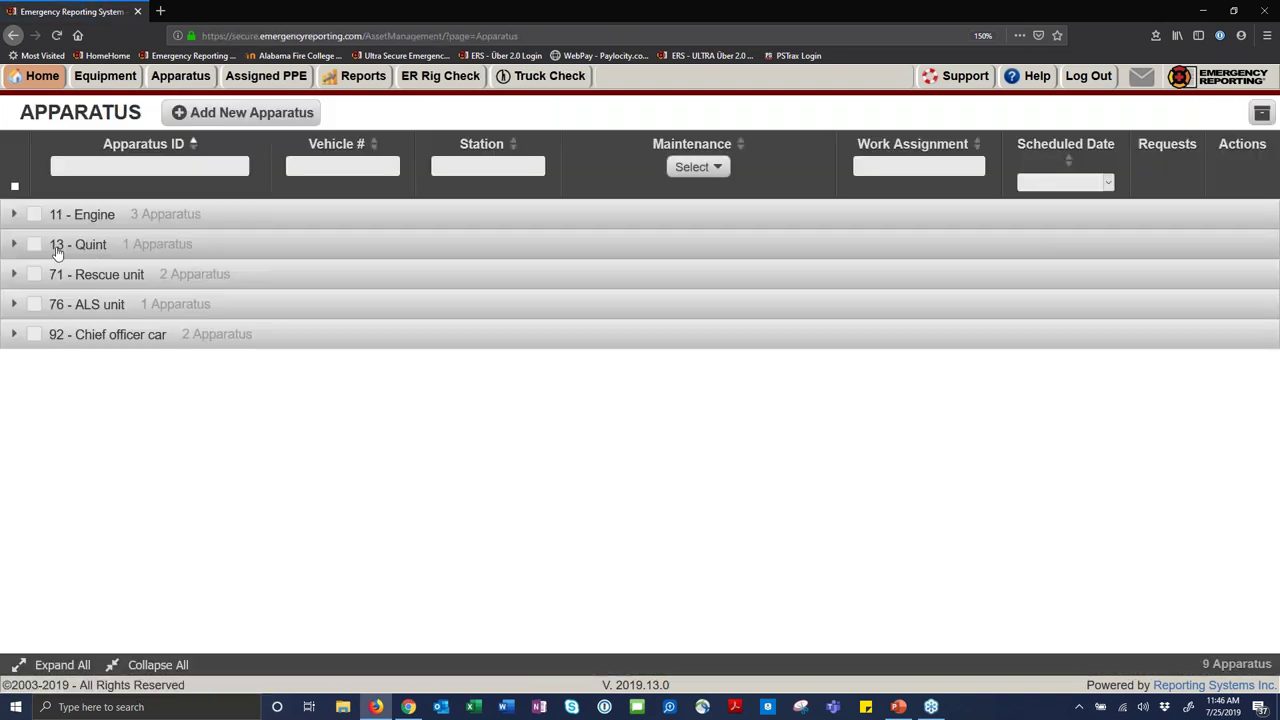
{"action": "left_click", "coordinate": [12, 215]}
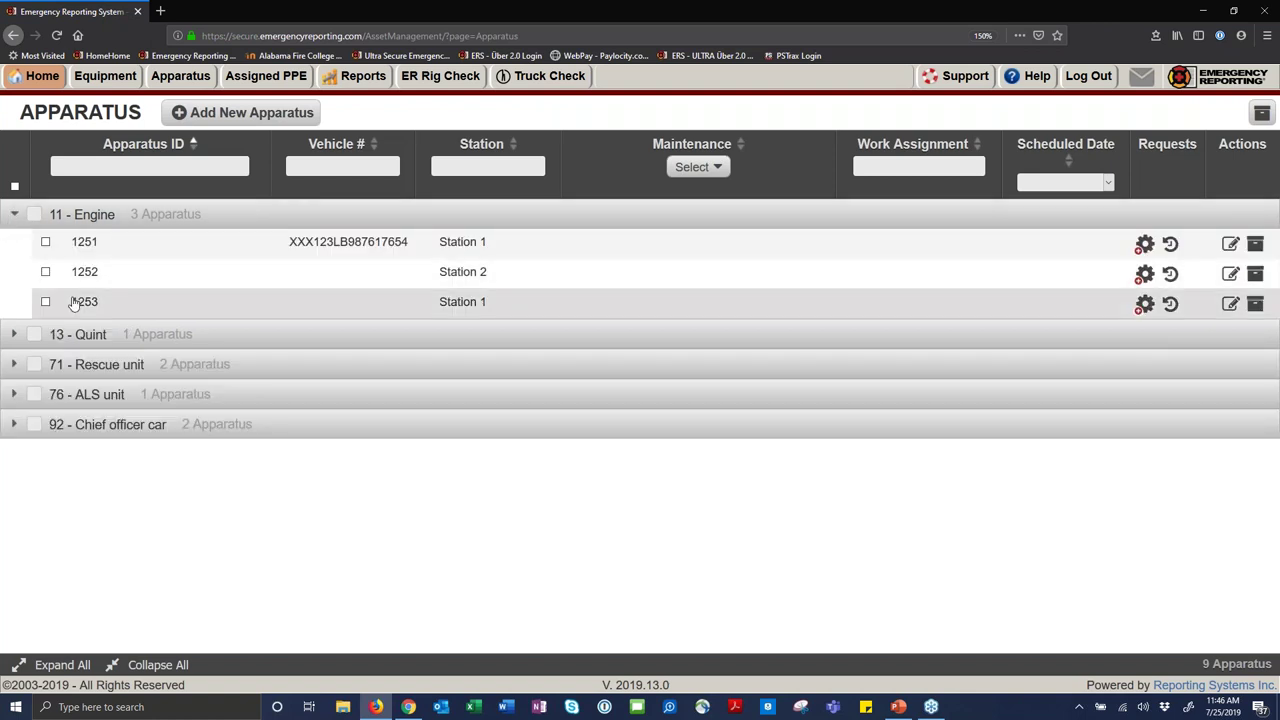
{"action": "left_click", "coordinate": [1170, 304]}
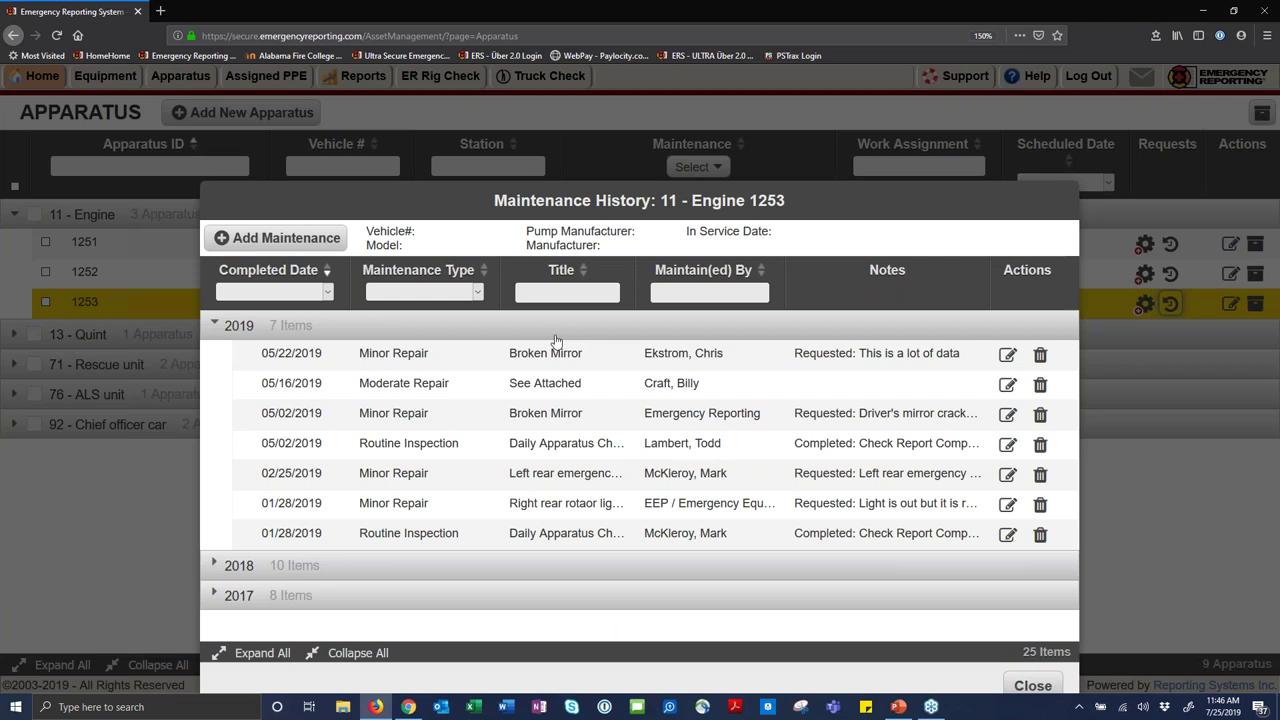
Open the 05/02/2019 Routine Inspection record for 1253 and review its details down to the notes and attached file.
{"action": "left_click", "coordinate": [766, 447]}
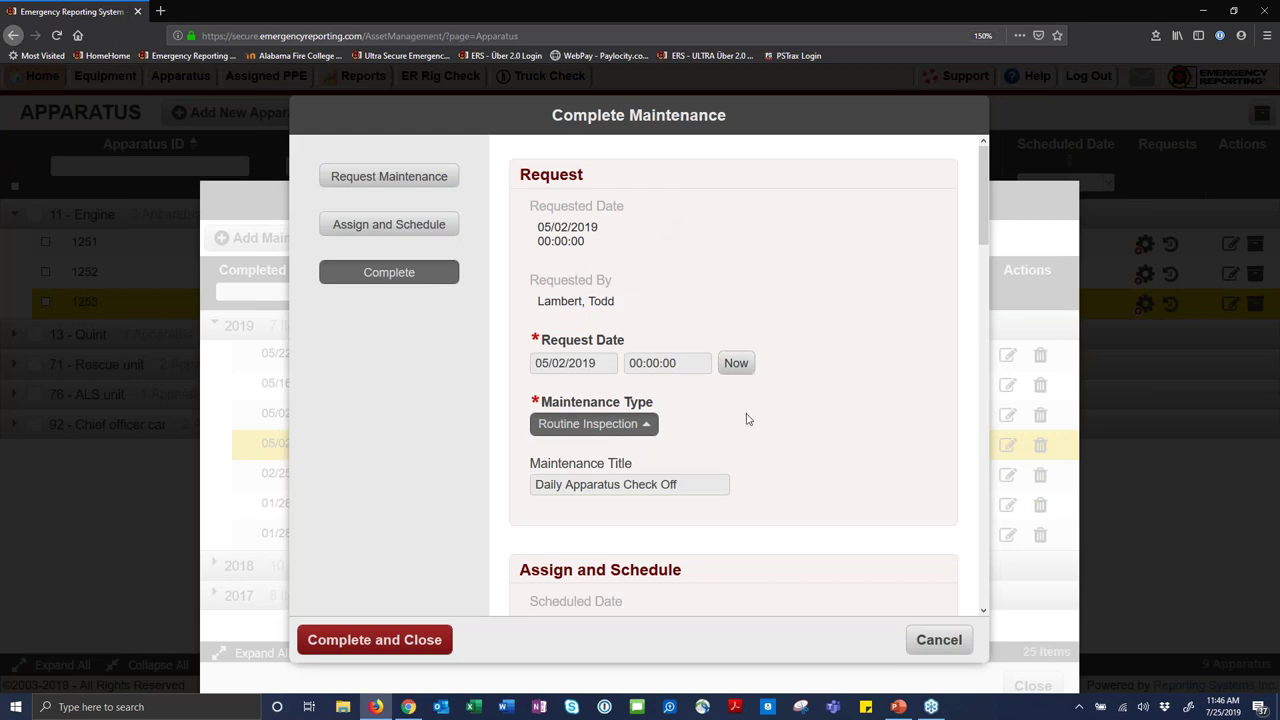
{"action": "scroll", "coordinate": [746, 419], "scroll_direction": "down", "scroll_amount": 10}
{"action": "scroll", "coordinate": [746, 420], "scroll_direction": "up", "scroll_amount": 10}
{"action": "scroll", "coordinate": [781, 417], "scroll_direction": "down", "scroll_amount": 3}
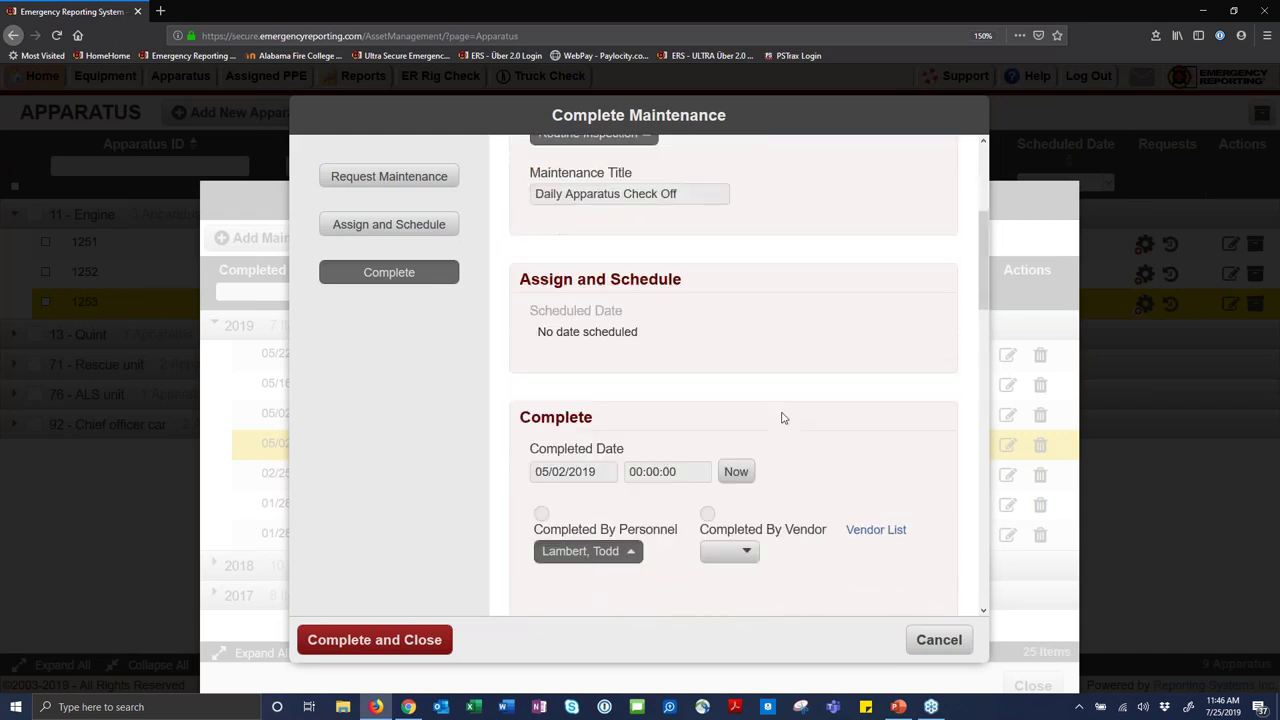
{"action": "scroll", "coordinate": [783, 418], "scroll_direction": "down", "scroll_amount": 1}
{"action": "scroll", "coordinate": [783, 418], "scroll_direction": "down", "scroll_amount": 4}
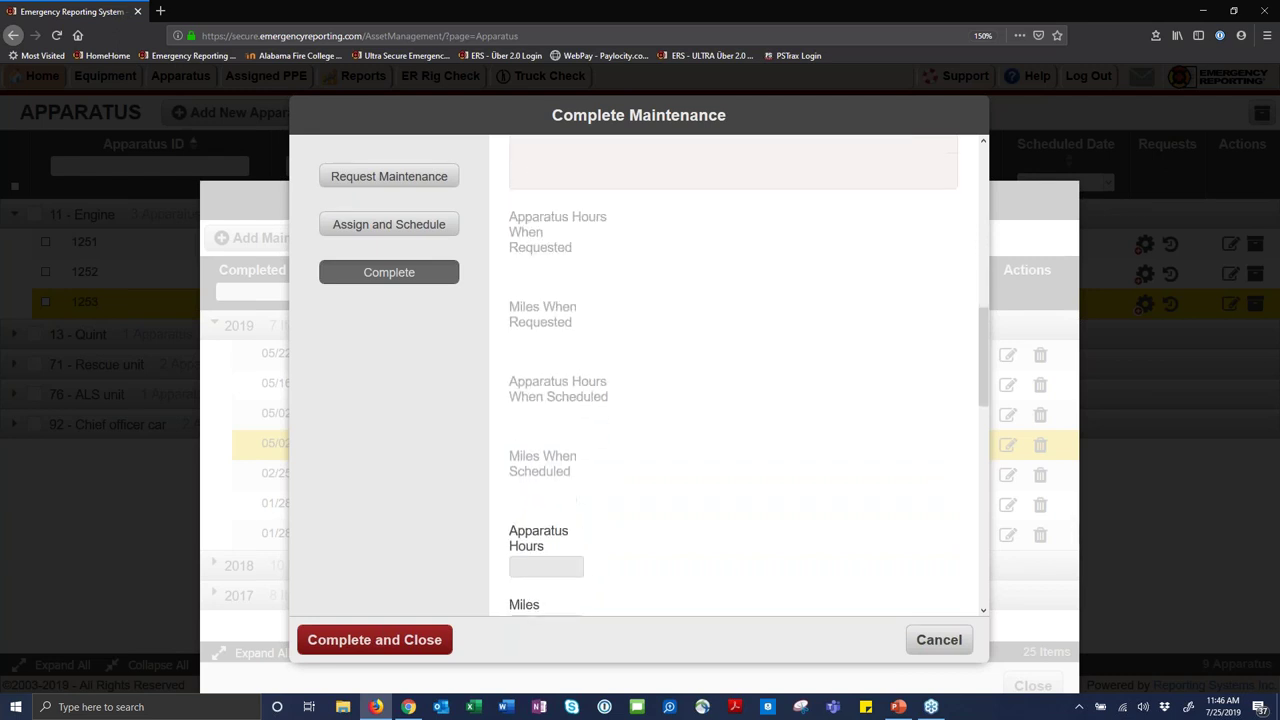
{"action": "scroll", "coordinate": [783, 420], "scroll_direction": "down", "scroll_amount": 3}
{"action": "scroll", "coordinate": [783, 419], "scroll_direction": "down", "scroll_amount": 6}
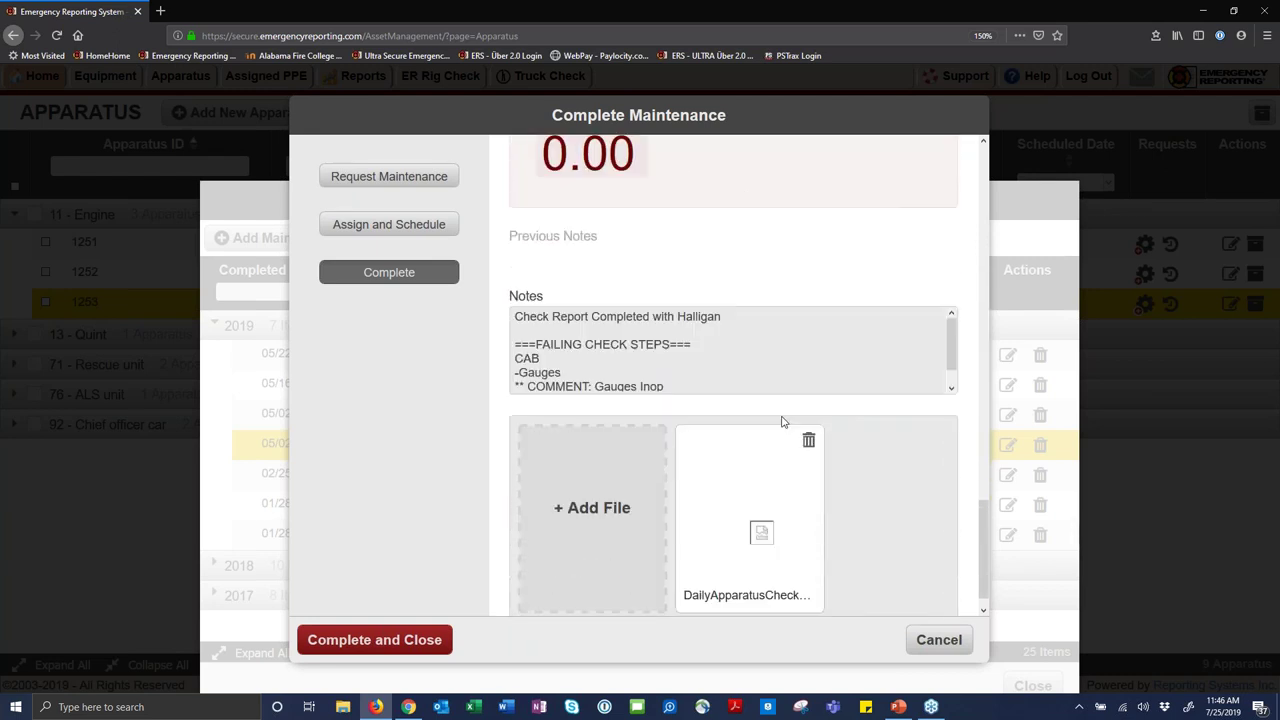
Save the attached DailyApparatusCheckOff-05-02-2019 PDF to the Saved Pictures folder.
{"action": "left_click", "coordinate": [762, 509]}
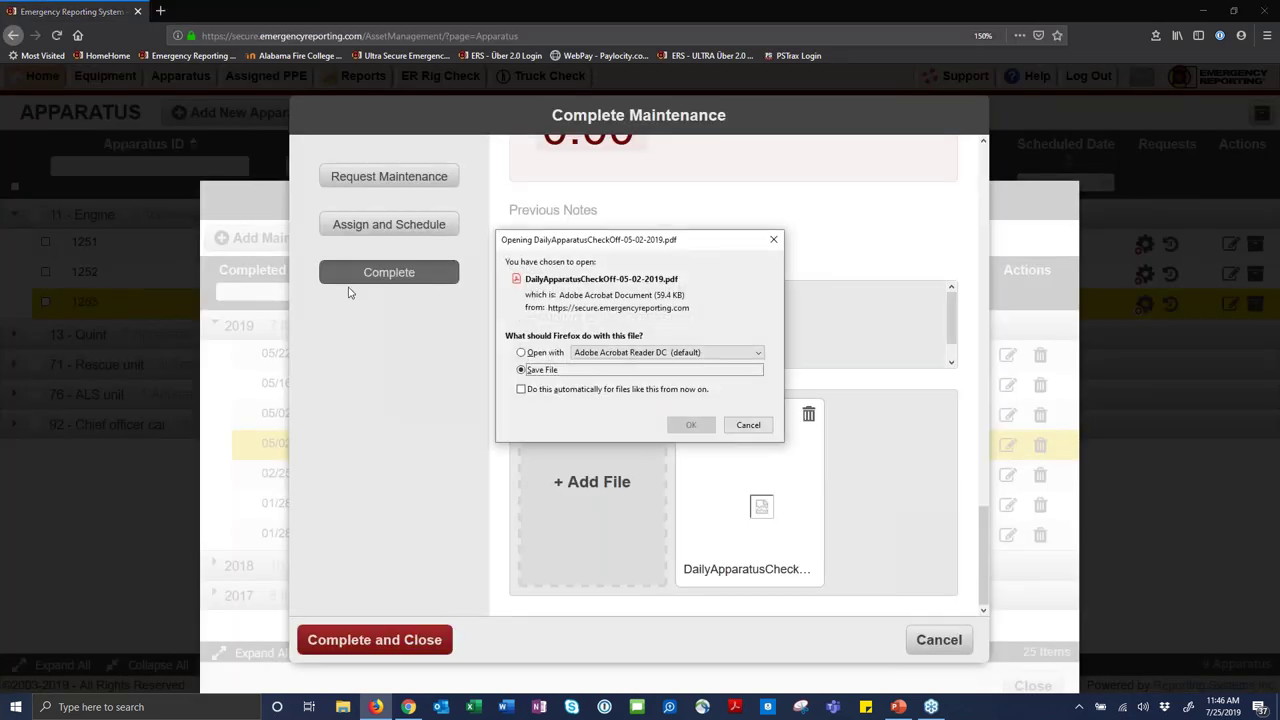
{"action": "left_click", "coordinate": [690, 424]}
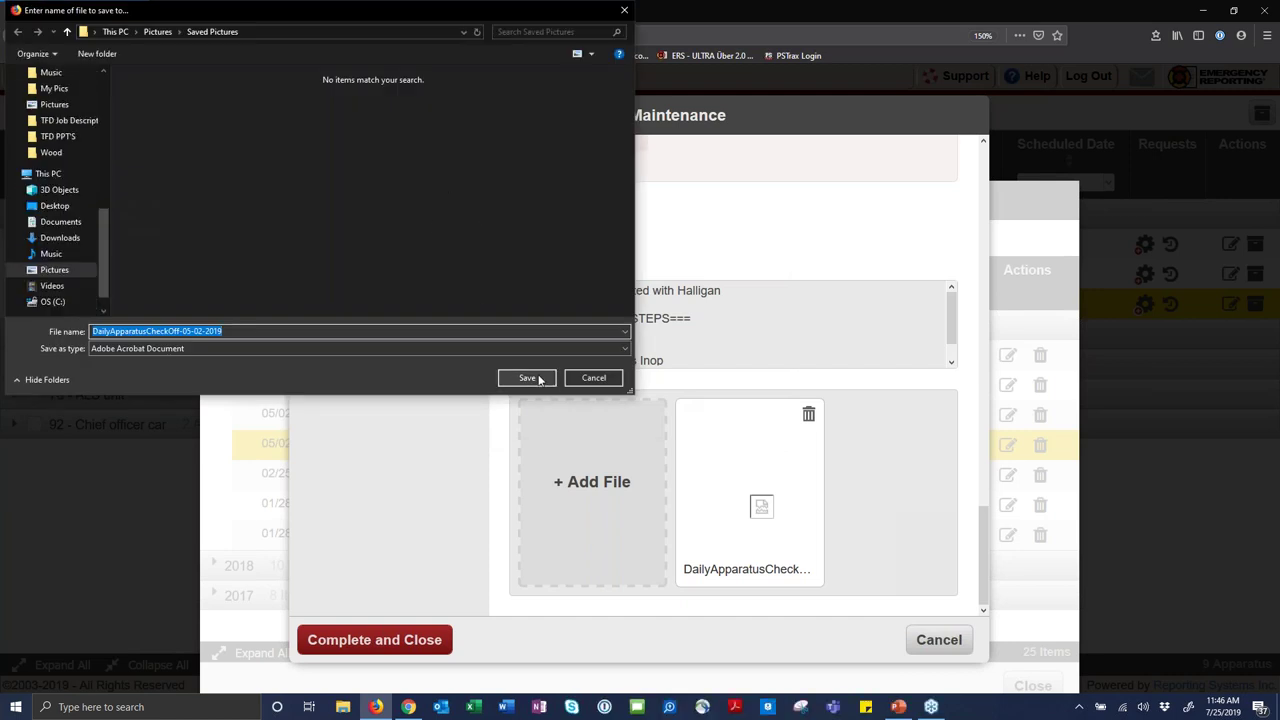
{"action": "left_click", "coordinate": [527, 378]}
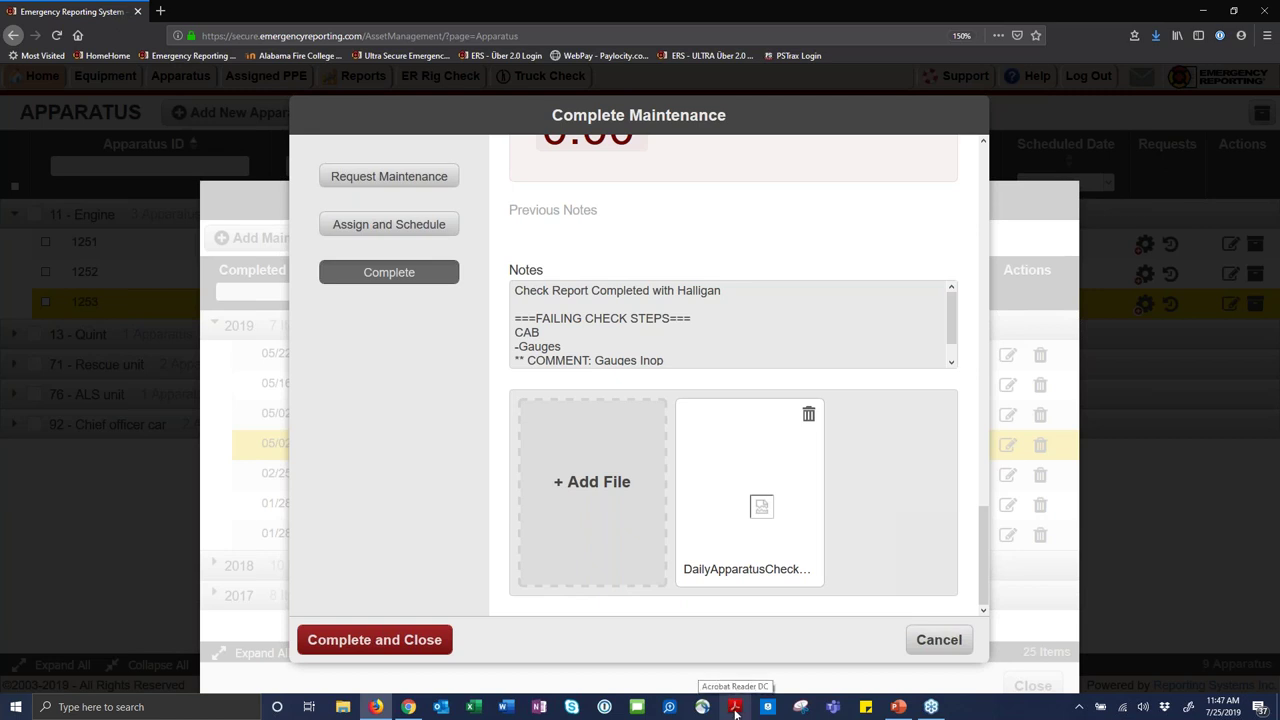
Open the attached check-off PDF with Adobe Acrobat Reader DC, review it maximized, and minimize the reader.
{"action": "left_click", "coordinate": [762, 510]}
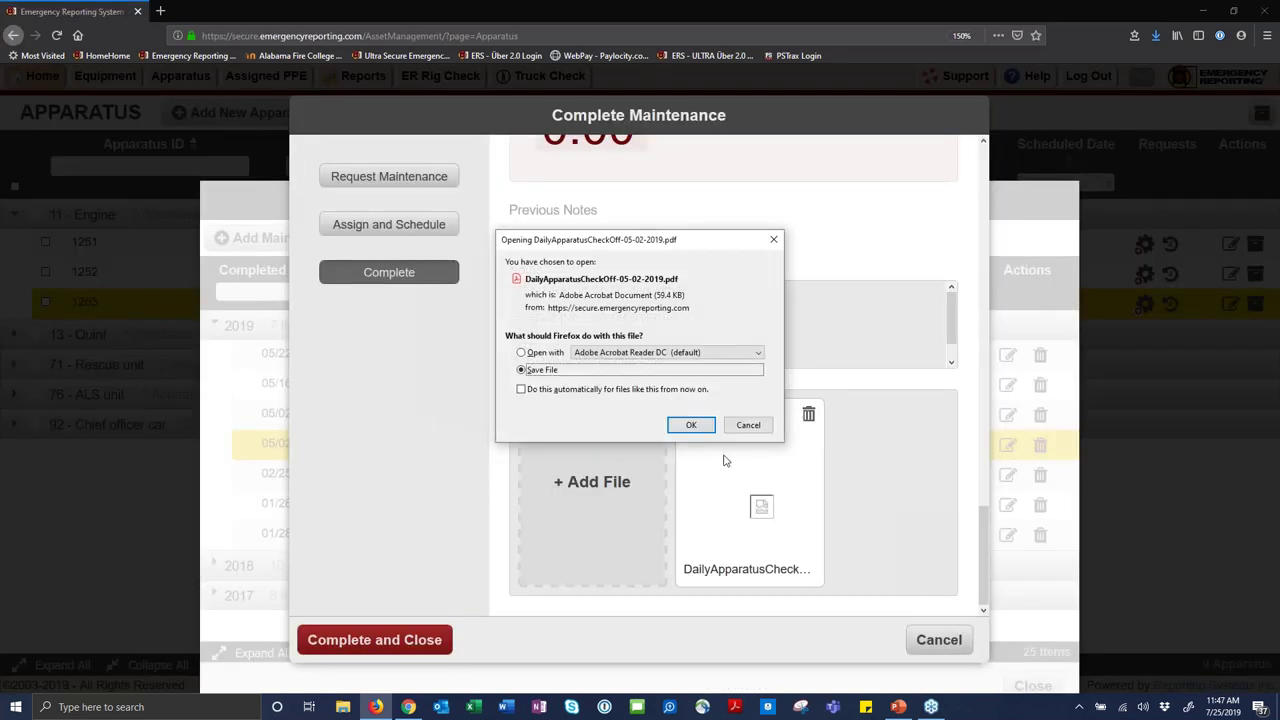
{"action": "left_click", "coordinate": [520, 352]}
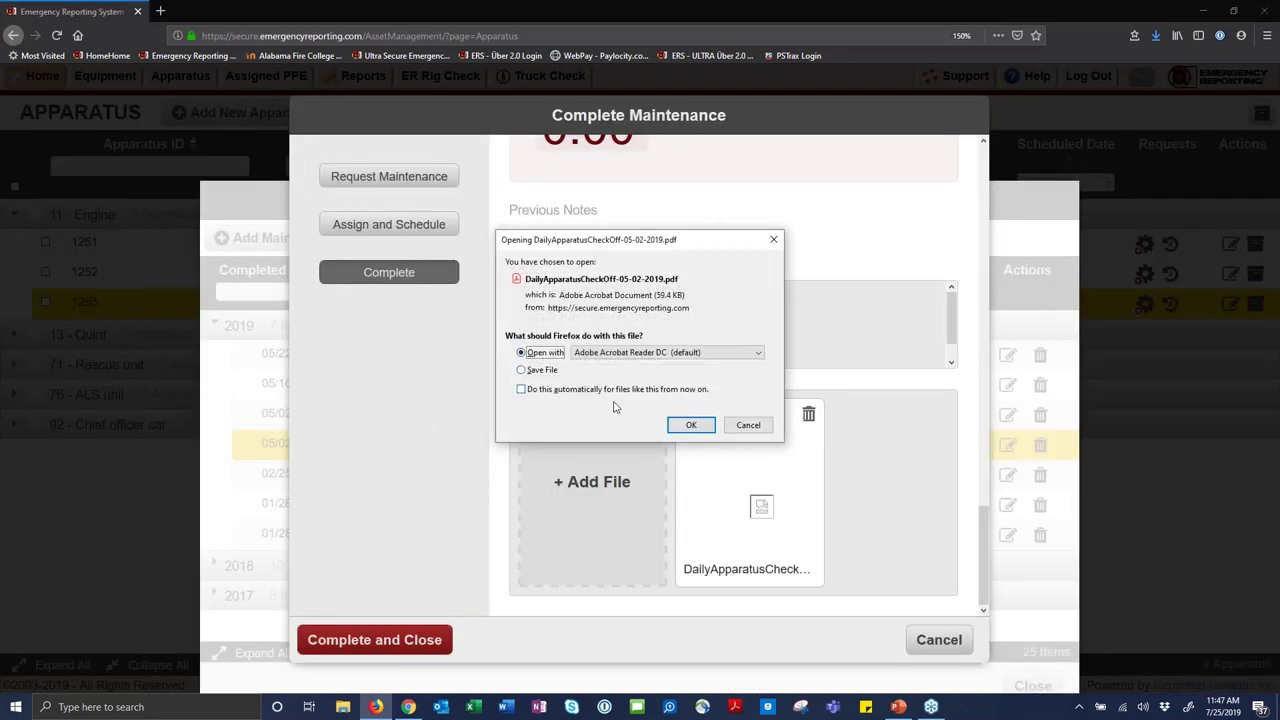
{"action": "left_click", "coordinate": [690, 428]}
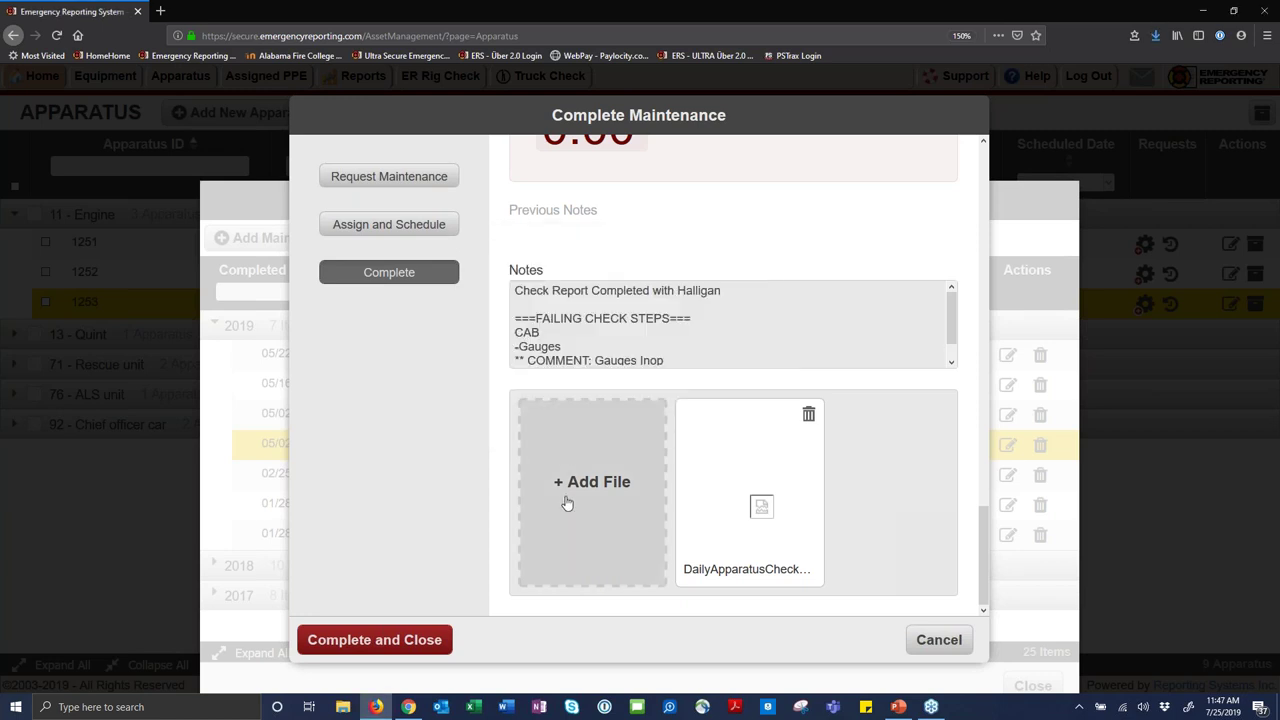
{"action": "scroll", "coordinate": [582, 392], "scroll_direction": "down", "scroll_amount": 5}
{"action": "scroll", "coordinate": [582, 392], "scroll_direction": "up", "scroll_amount": 3}
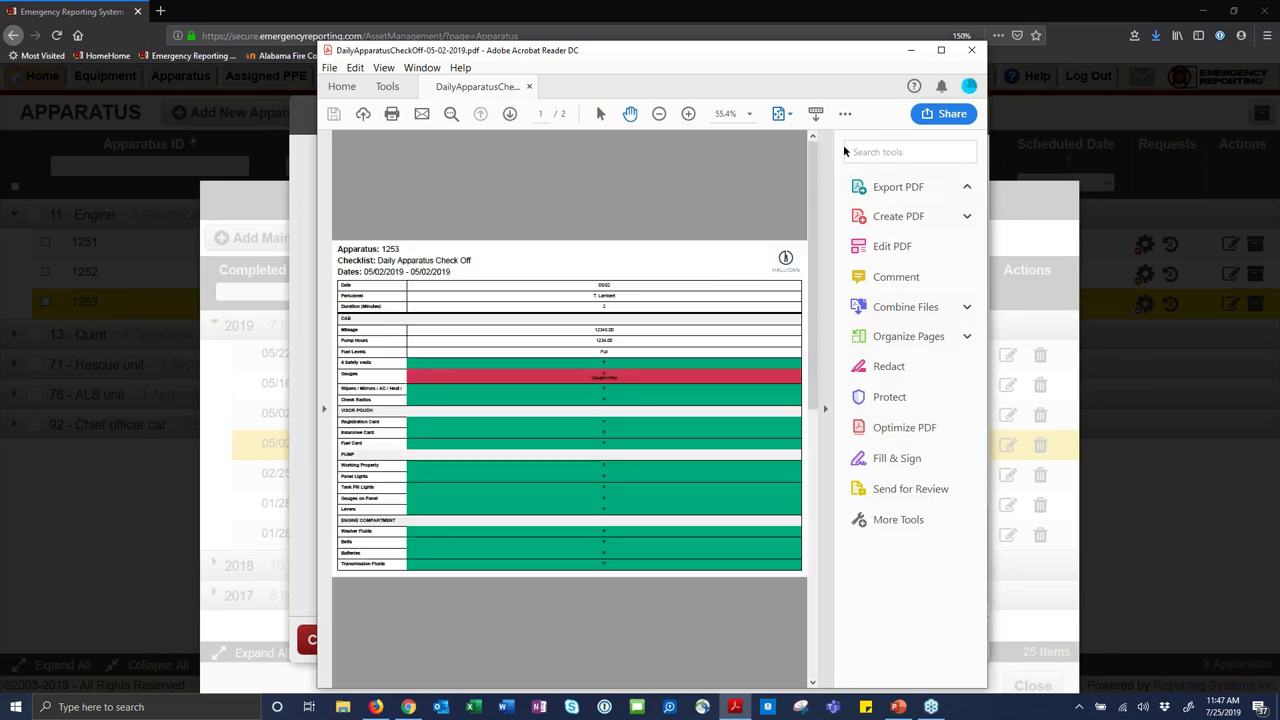
{"action": "left_click", "coordinate": [942, 52]}
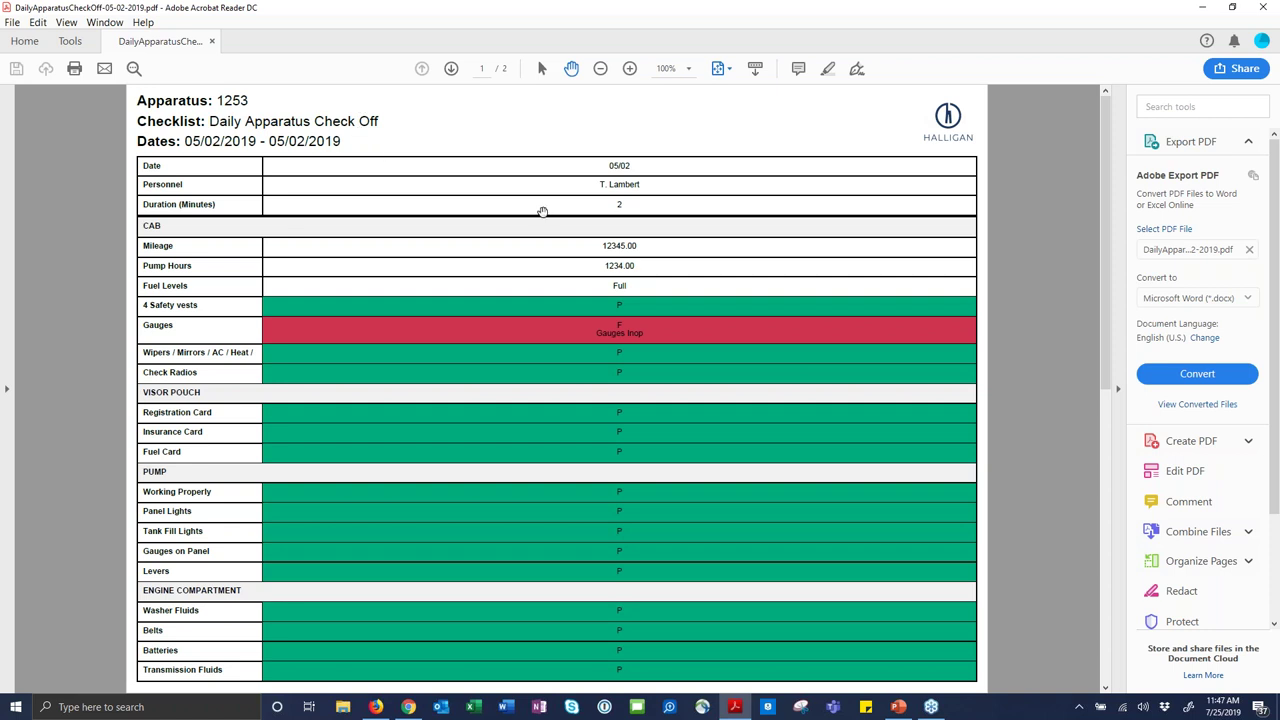
{"action": "left_click", "coordinate": [1202, 7]}
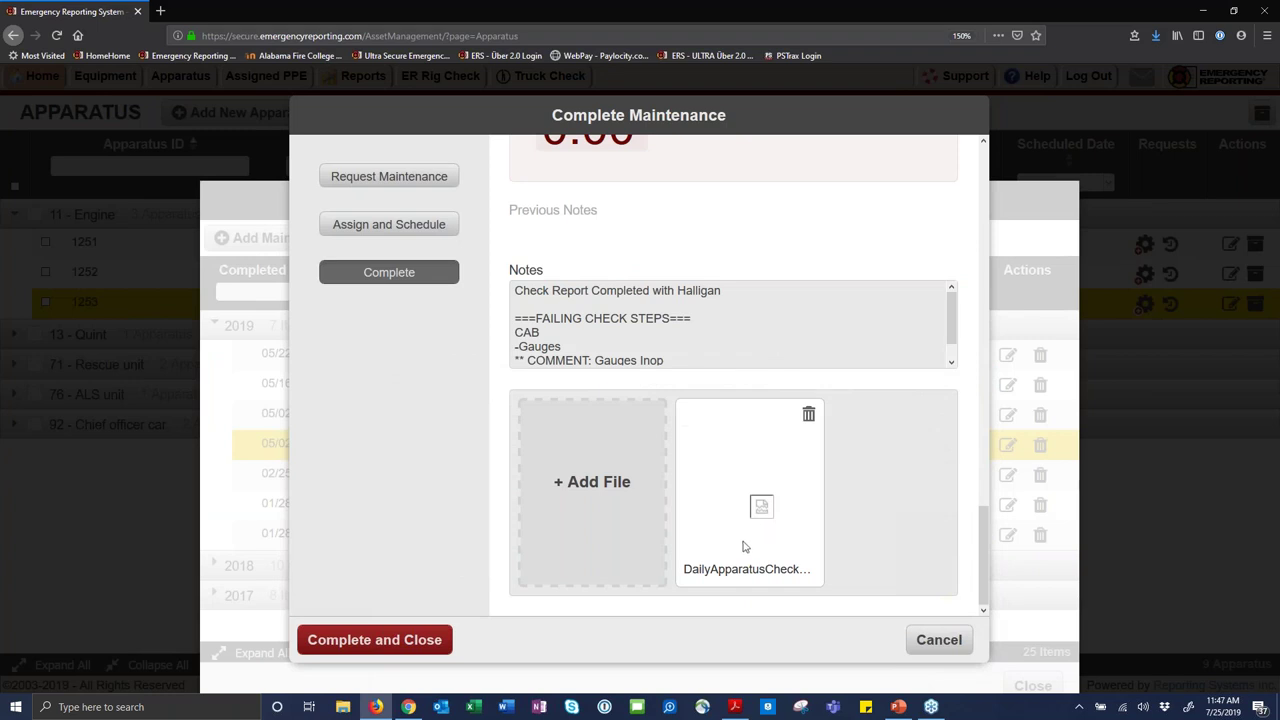
Review the Daily Apparatus Check Off record from the request to the notes, and close it and the maintenance history of 1253.
{"action": "scroll", "coordinate": [800, 410], "scroll_direction": "up", "scroll_amount": 10}
{"action": "scroll", "coordinate": [791, 406], "scroll_direction": "up", "scroll_amount": 5}
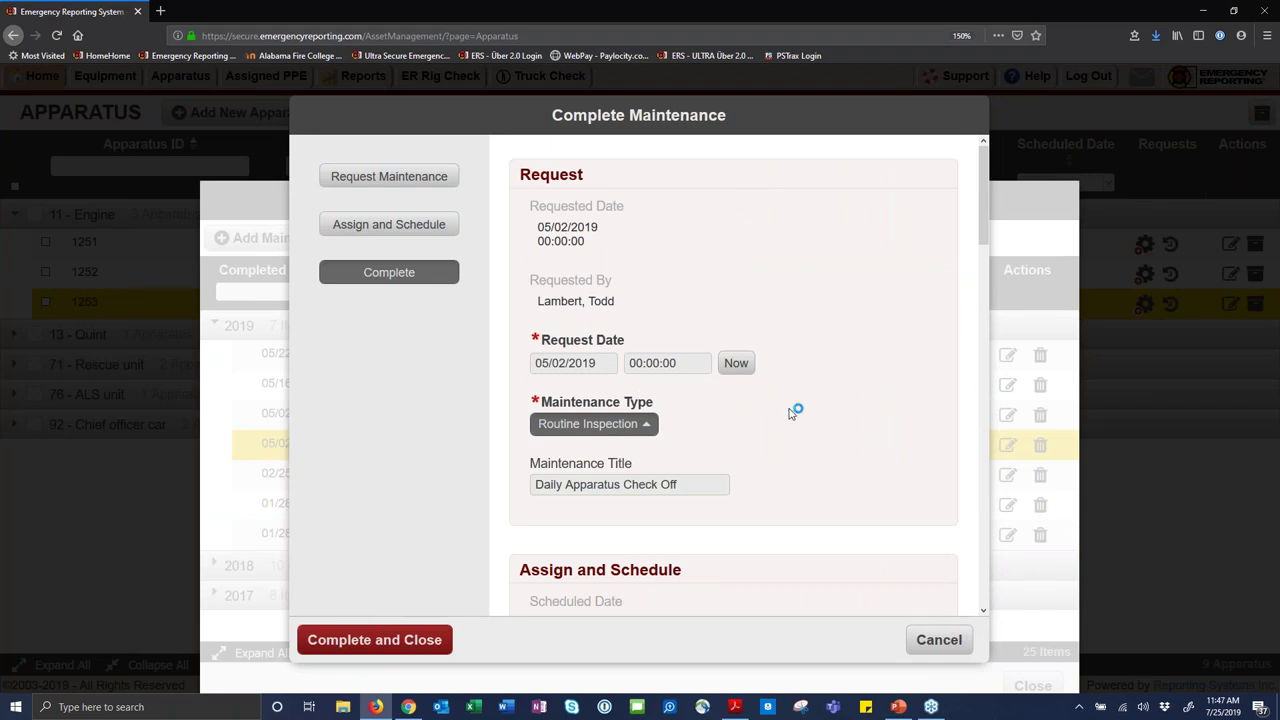
{"action": "scroll", "coordinate": [791, 412], "scroll_direction": "down", "scroll_amount": 10}
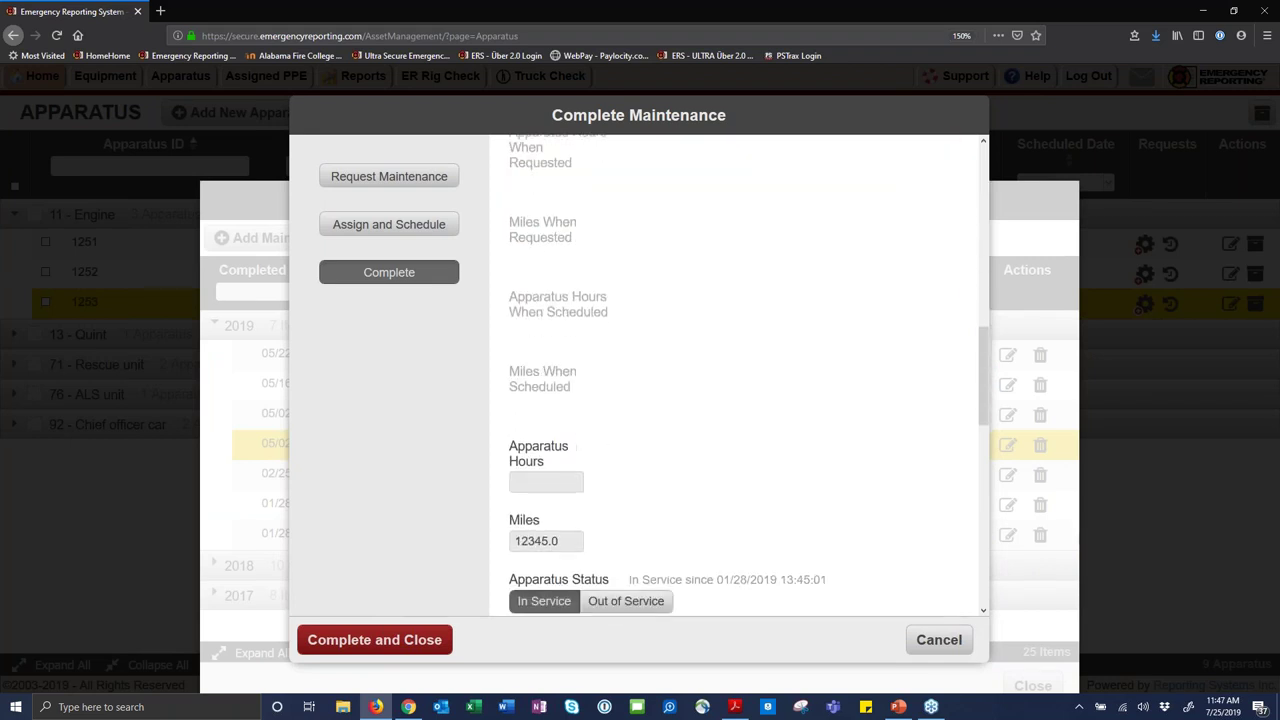
{"action": "scroll", "coordinate": [788, 412], "scroll_direction": "down", "scroll_amount": 5}
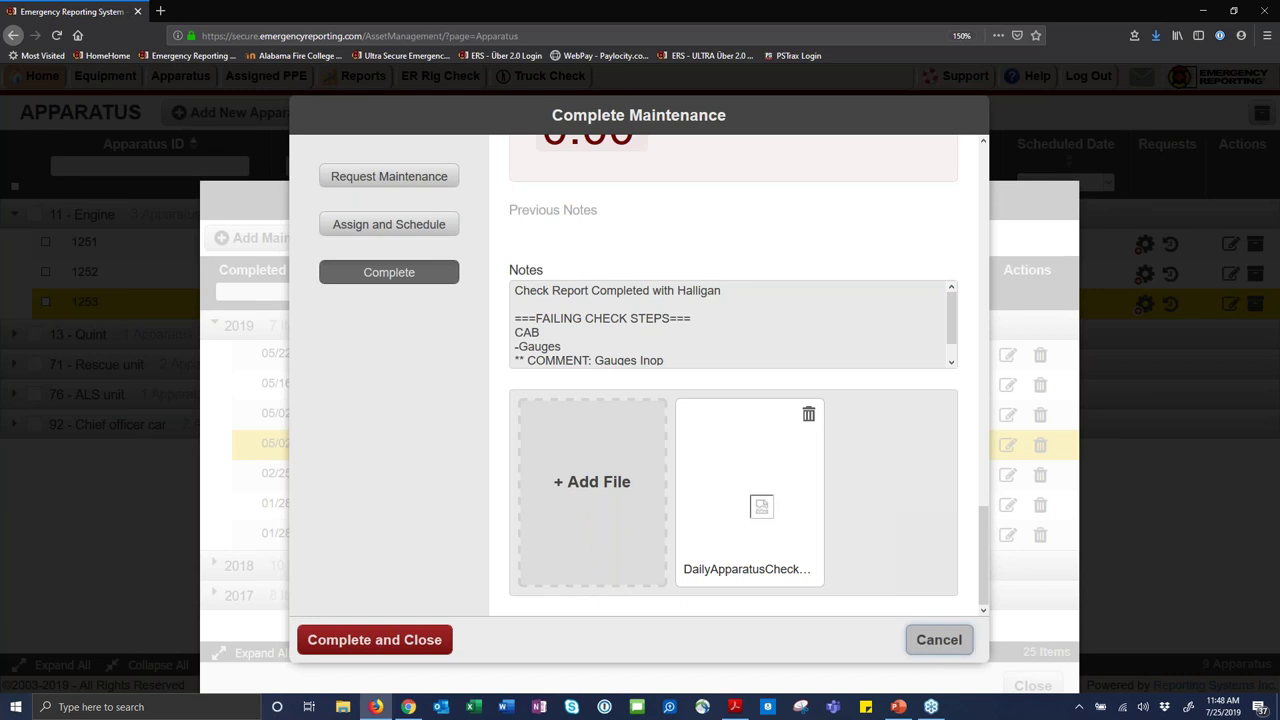
{"action": "left_click", "coordinate": [940, 645]}
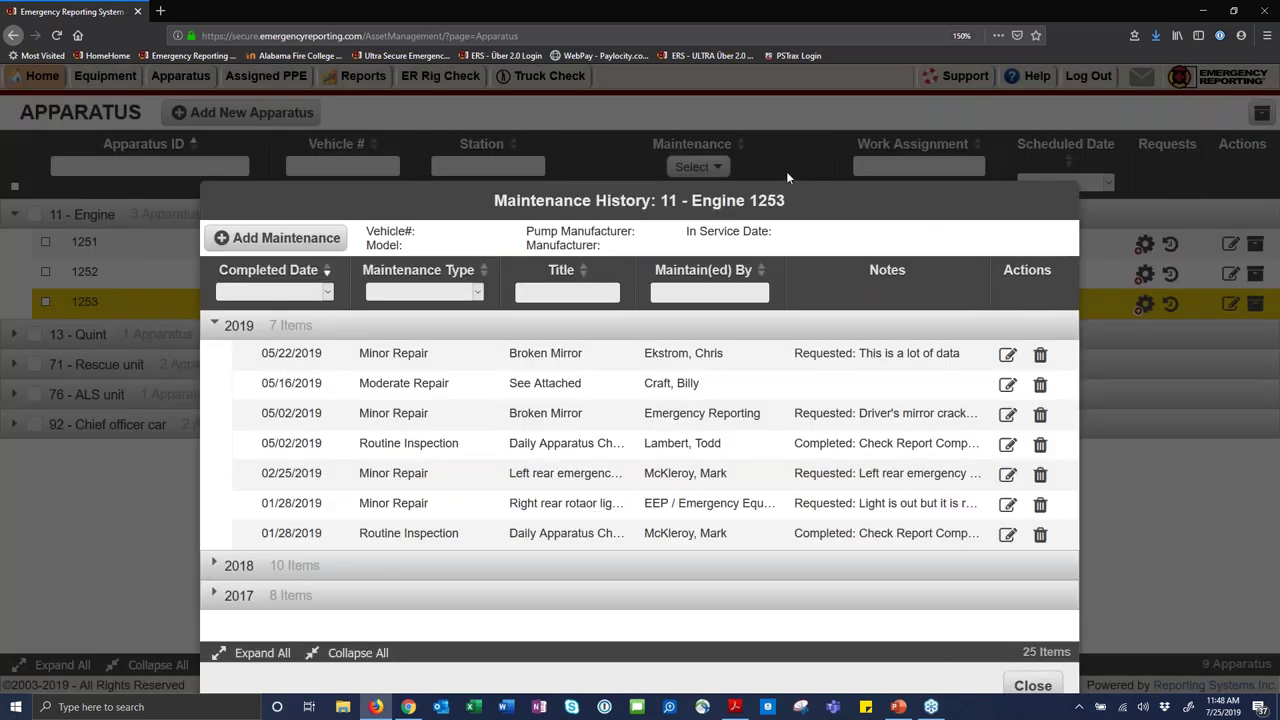
{"action": "left_click", "coordinate": [1032, 683]}
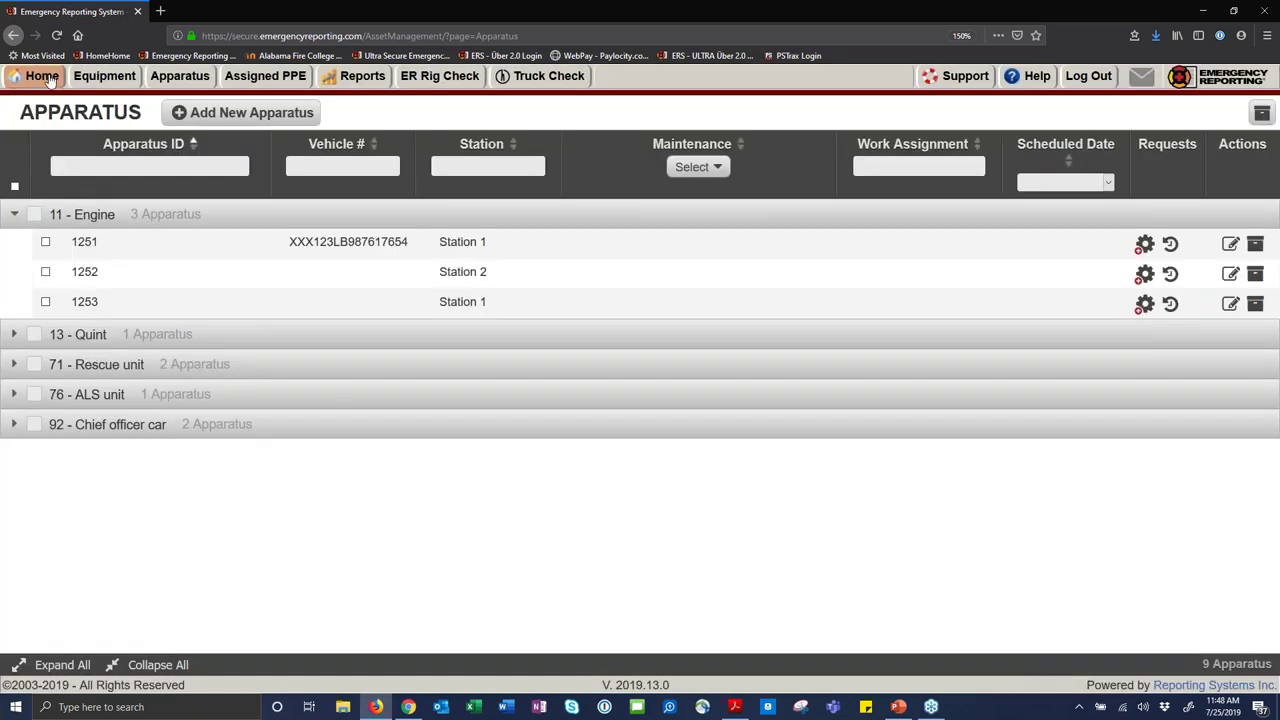
{"action": "mouse_move", "coordinate": [46, 79]}
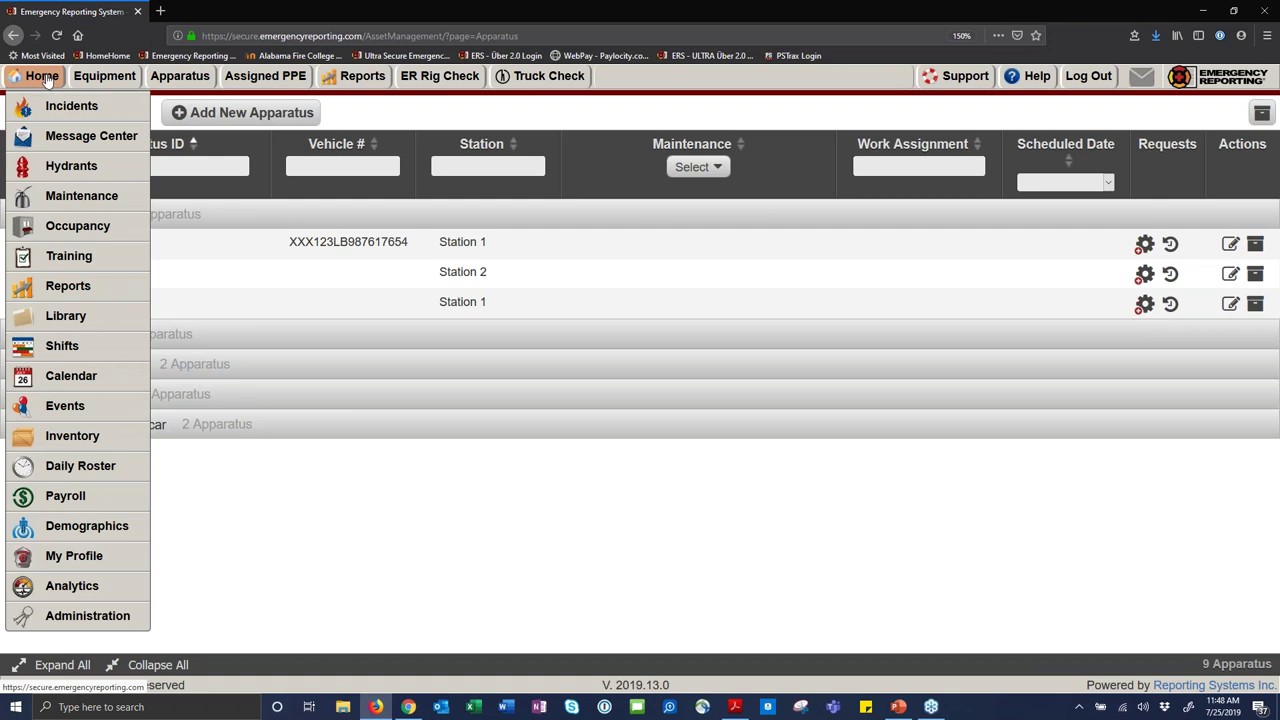
Switch to Chrome, log out of the Ultra Secure site, and log in to the pre-production site with the saved credentials.
{"action": "left_click", "coordinate": [409, 707]}
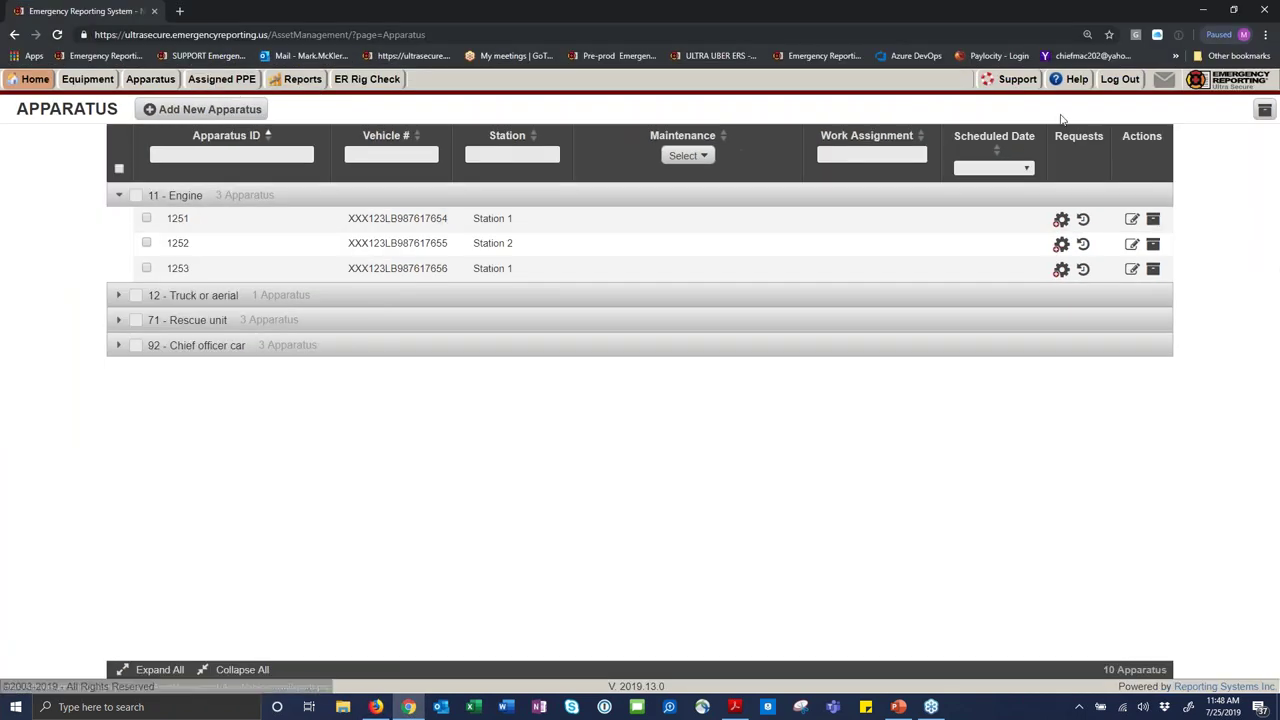
{"action": "left_click", "coordinate": [1120, 79]}
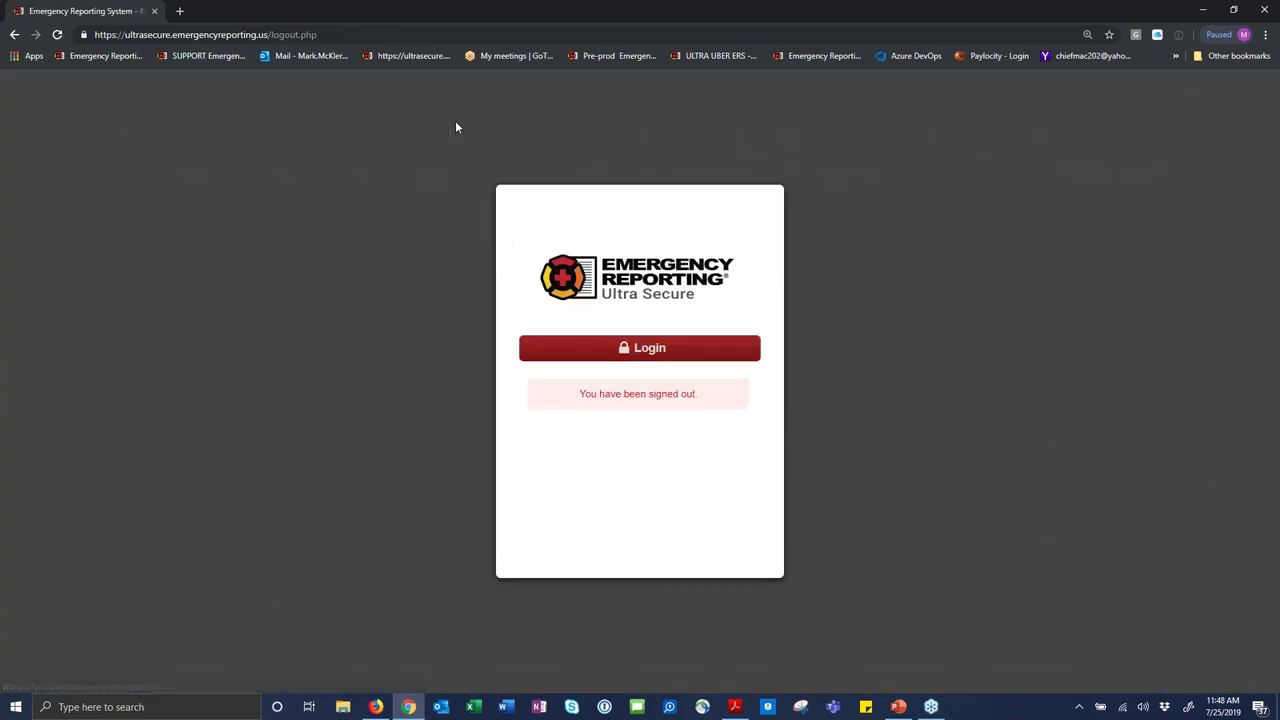
{"action": "left_click", "coordinate": [594, 58]}
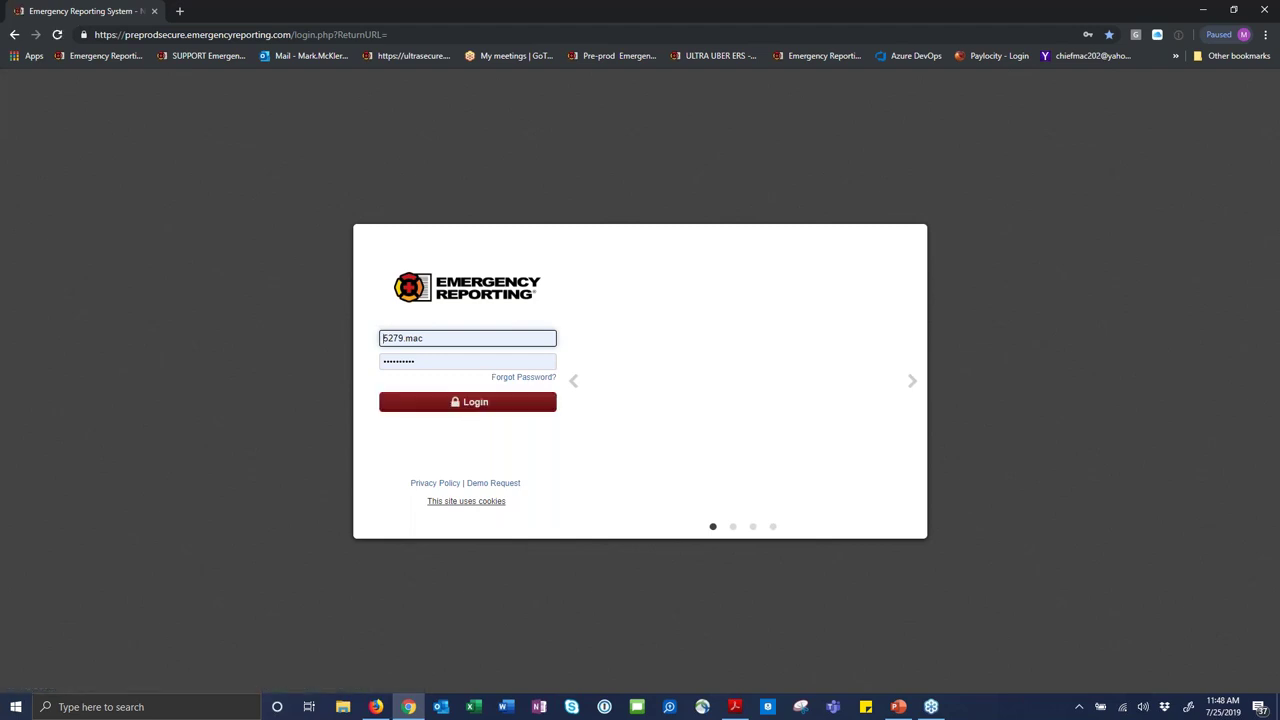
{"action": "left_click", "coordinate": [466, 404]}
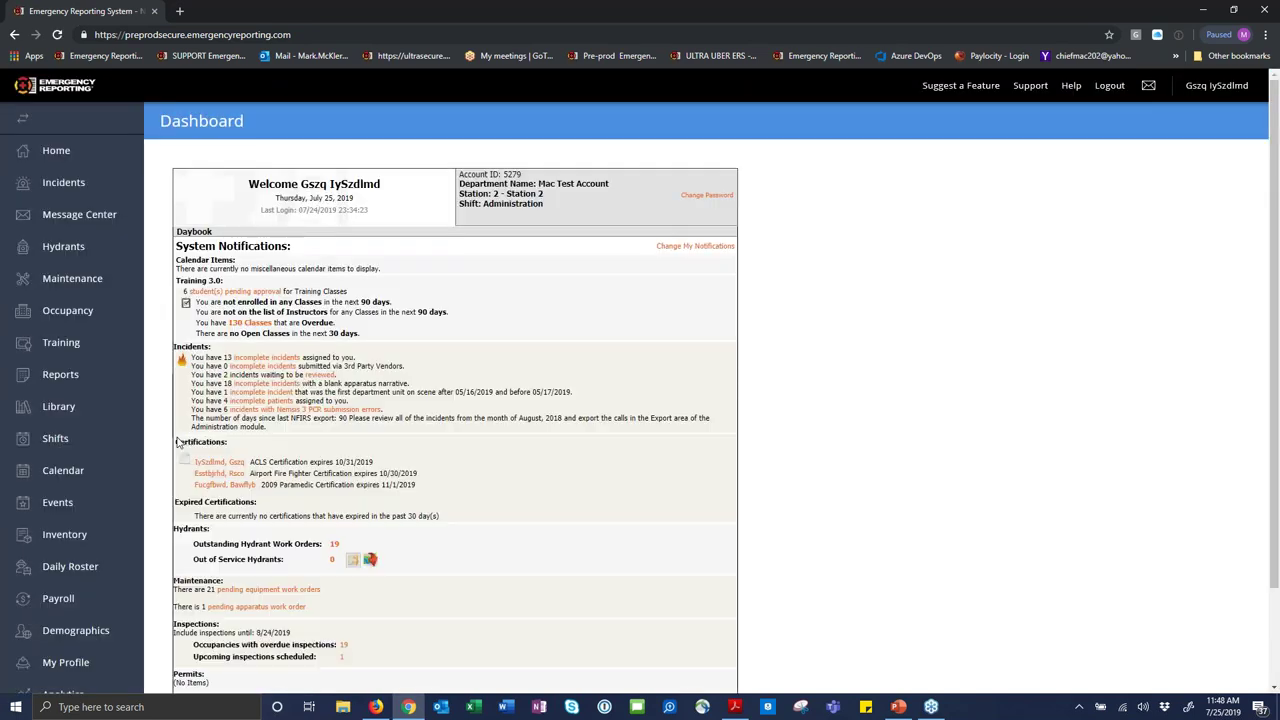
Open report 600, Maintenance History for Vehicle Number for Maintenance Type for Apparatus for Date Range, from the apparatus maintenance history reports.
{"action": "left_click", "coordinate": [55, 378]}
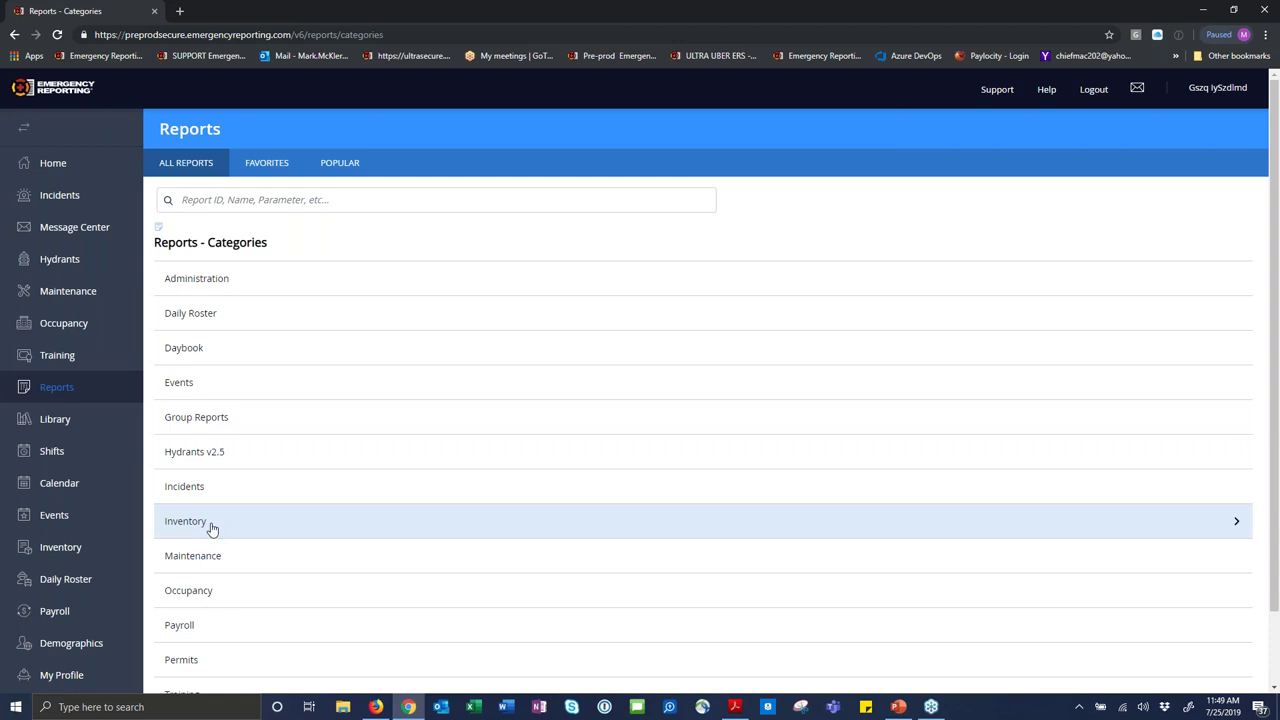
{"action": "left_click", "coordinate": [205, 558]}
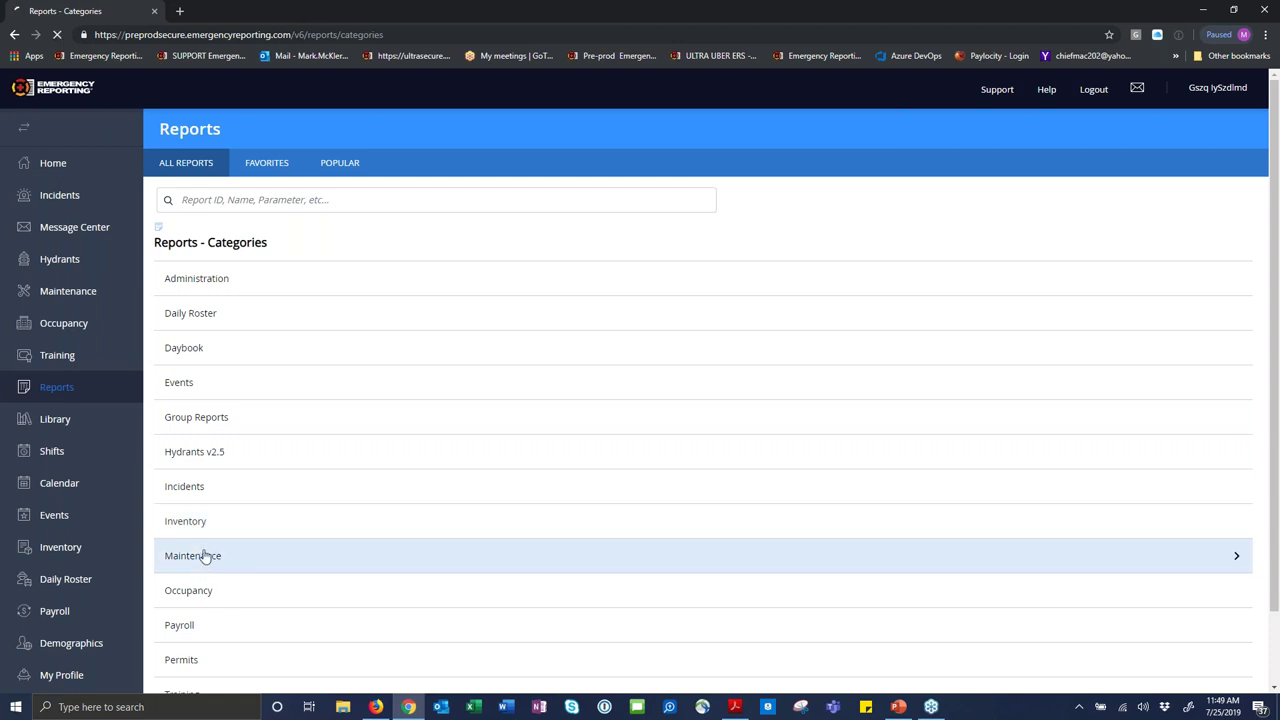
{"action": "left_click", "coordinate": [197, 283]}
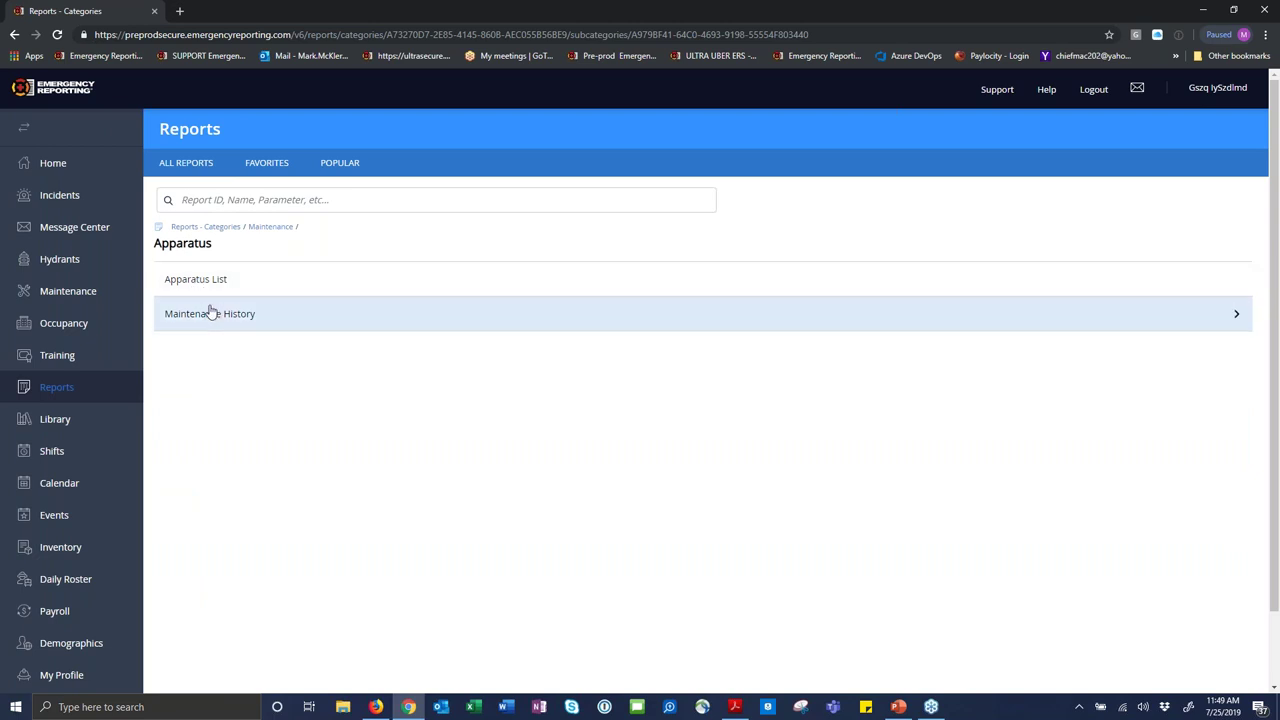
{"action": "left_click", "coordinate": [212, 320]}
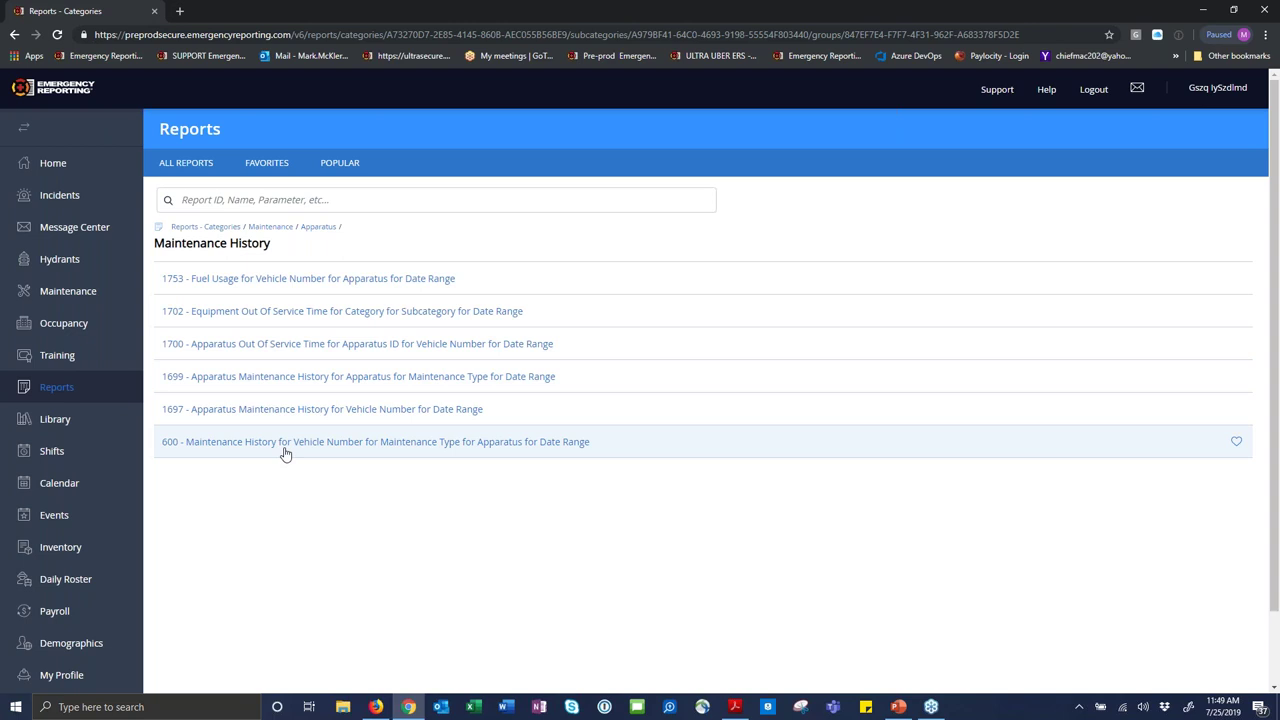
{"action": "left_click", "coordinate": [218, 200]}
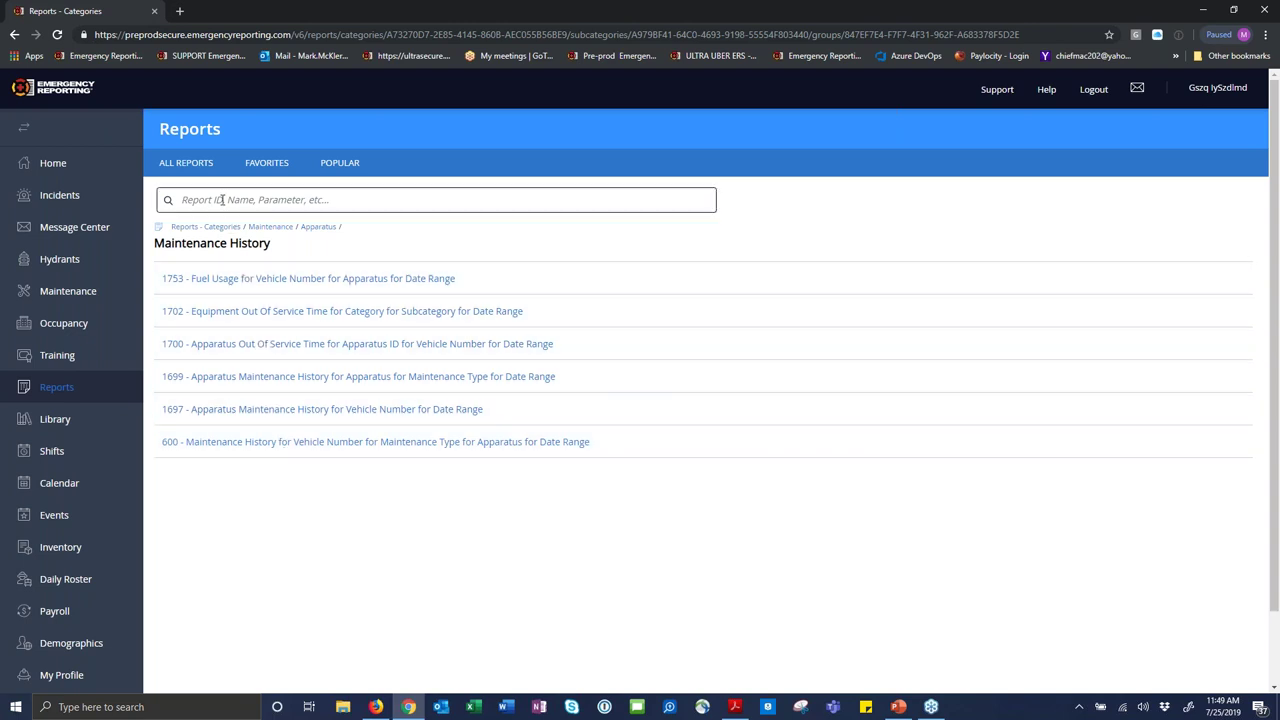
{"action": "type", "text": "1"}
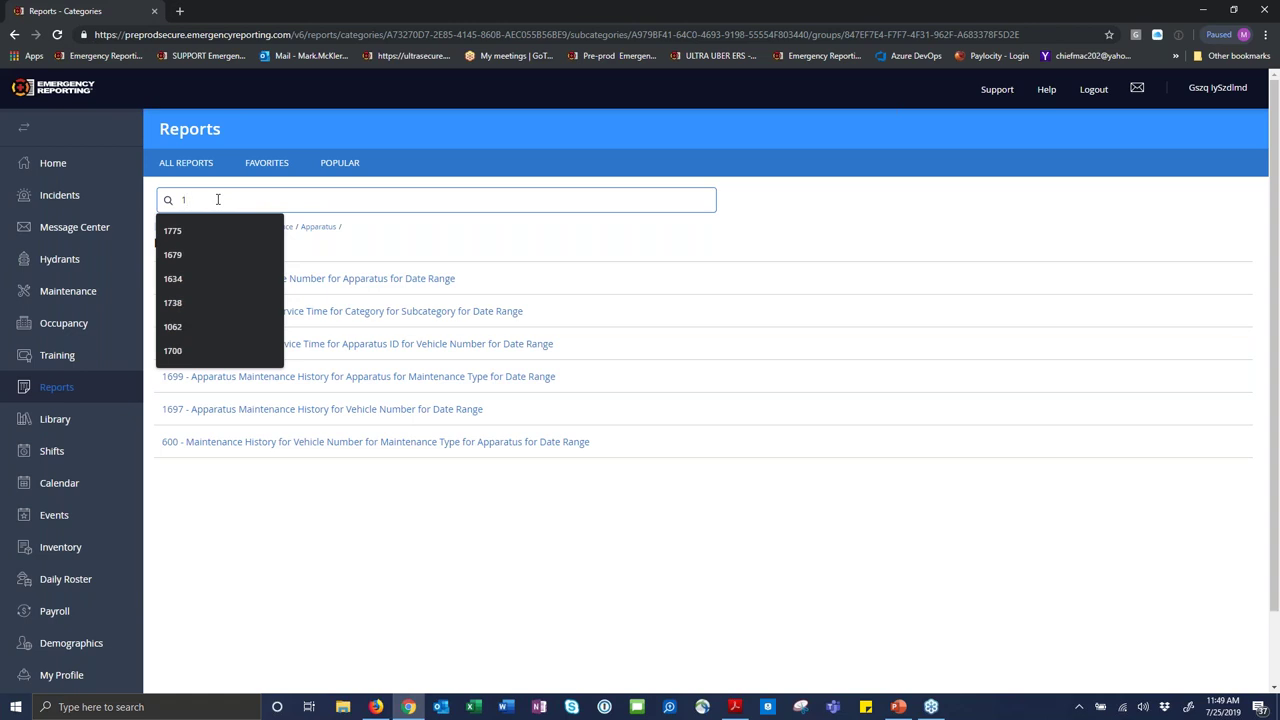
{"action": "left_click", "coordinate": [346, 449]}
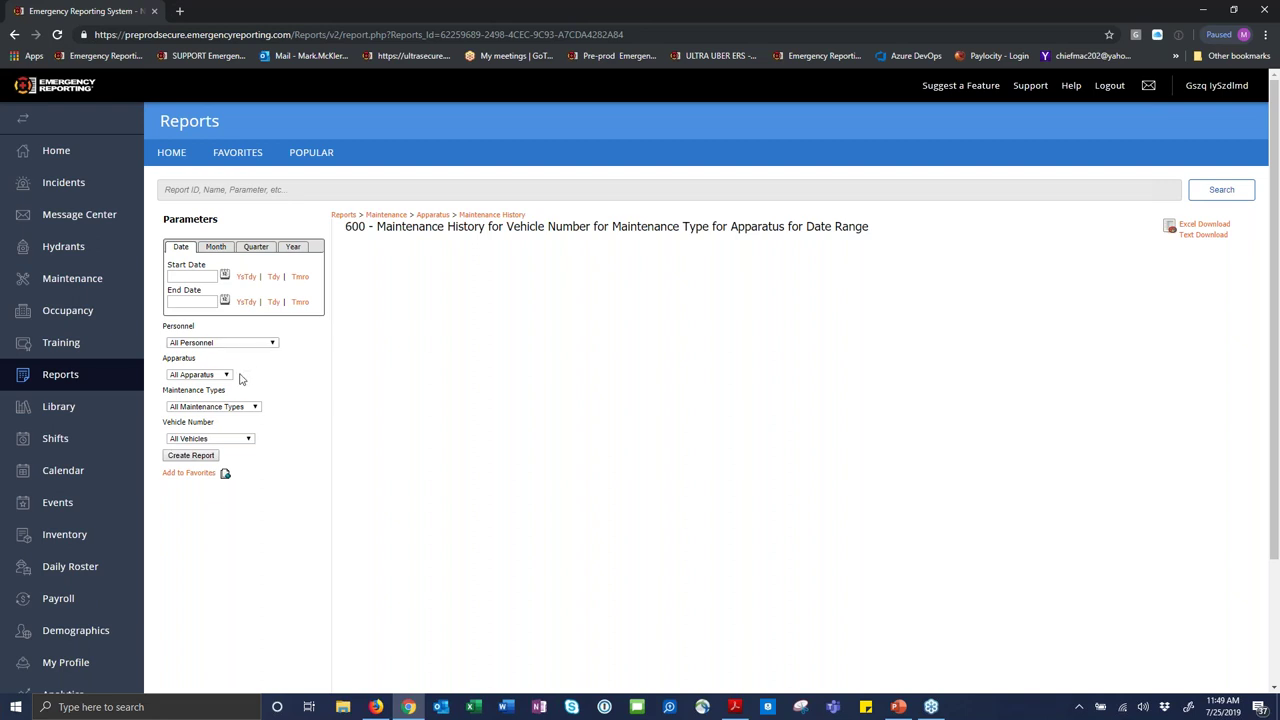
Set the report's maintenance type to Routine Inspection.
{"action": "left_click", "coordinate": [254, 408]}
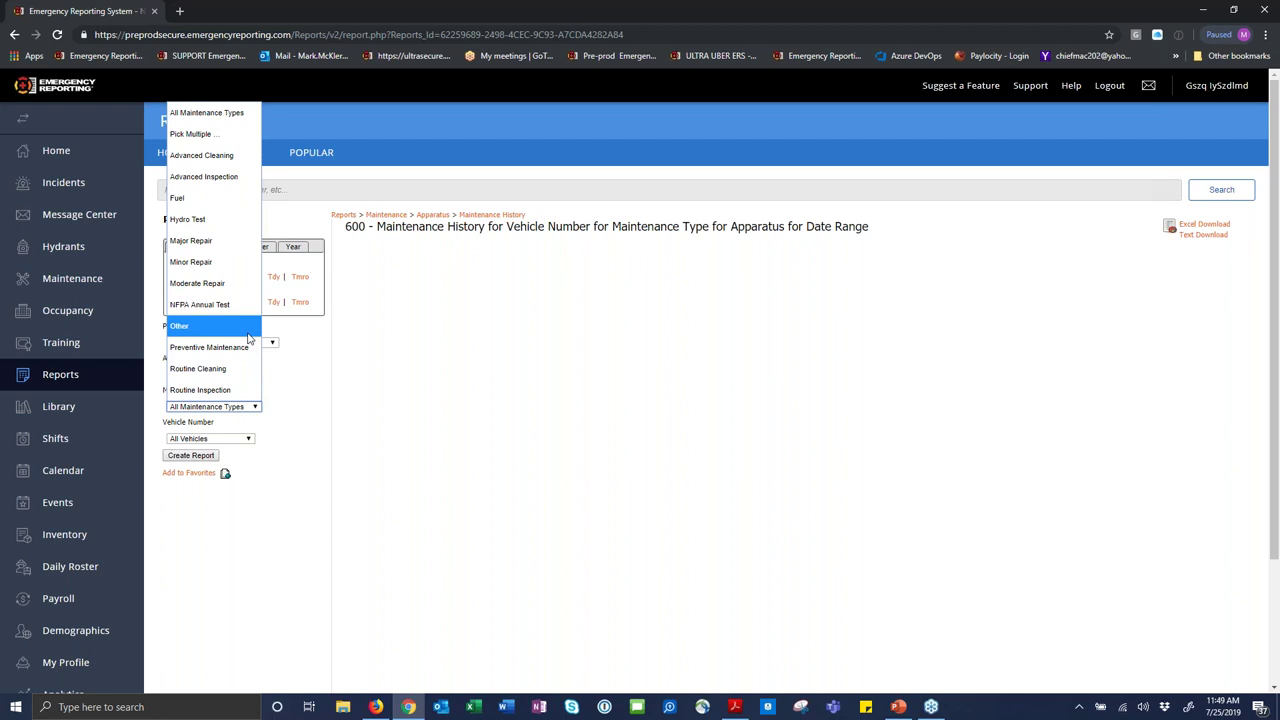
{"action": "left_click", "coordinate": [255, 409]}
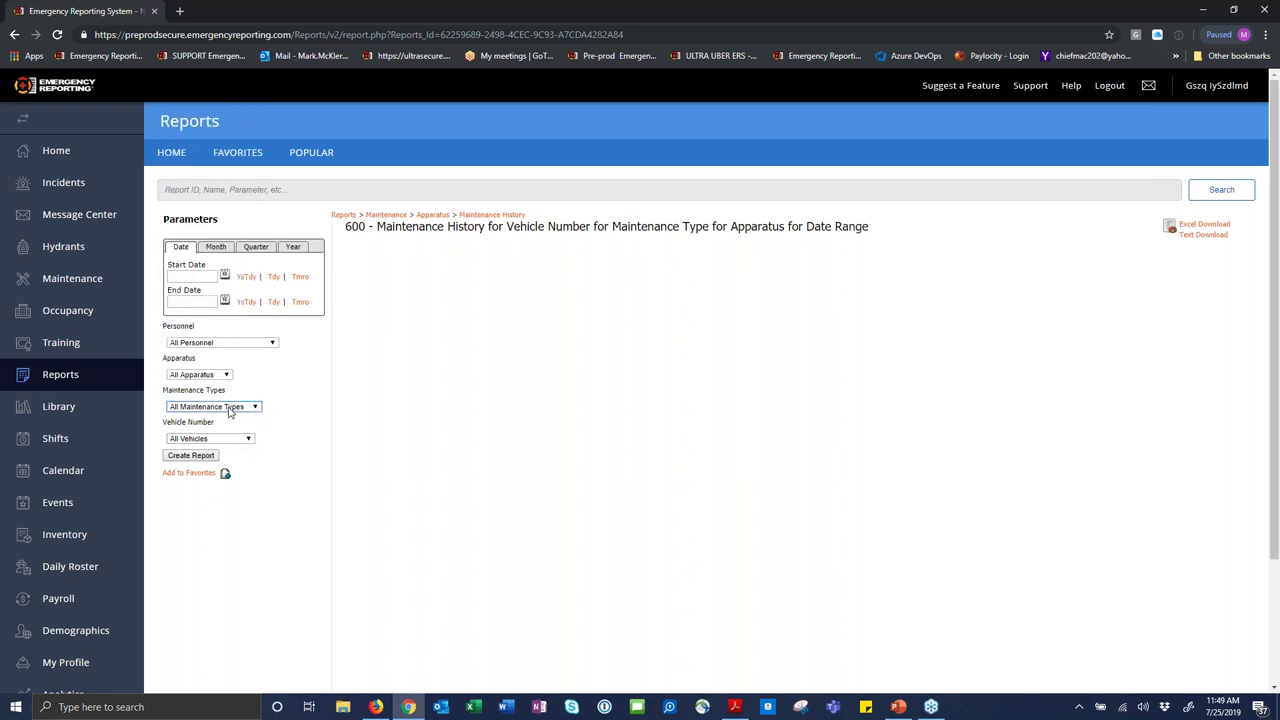
{"action": "left_click", "coordinate": [230, 410]}
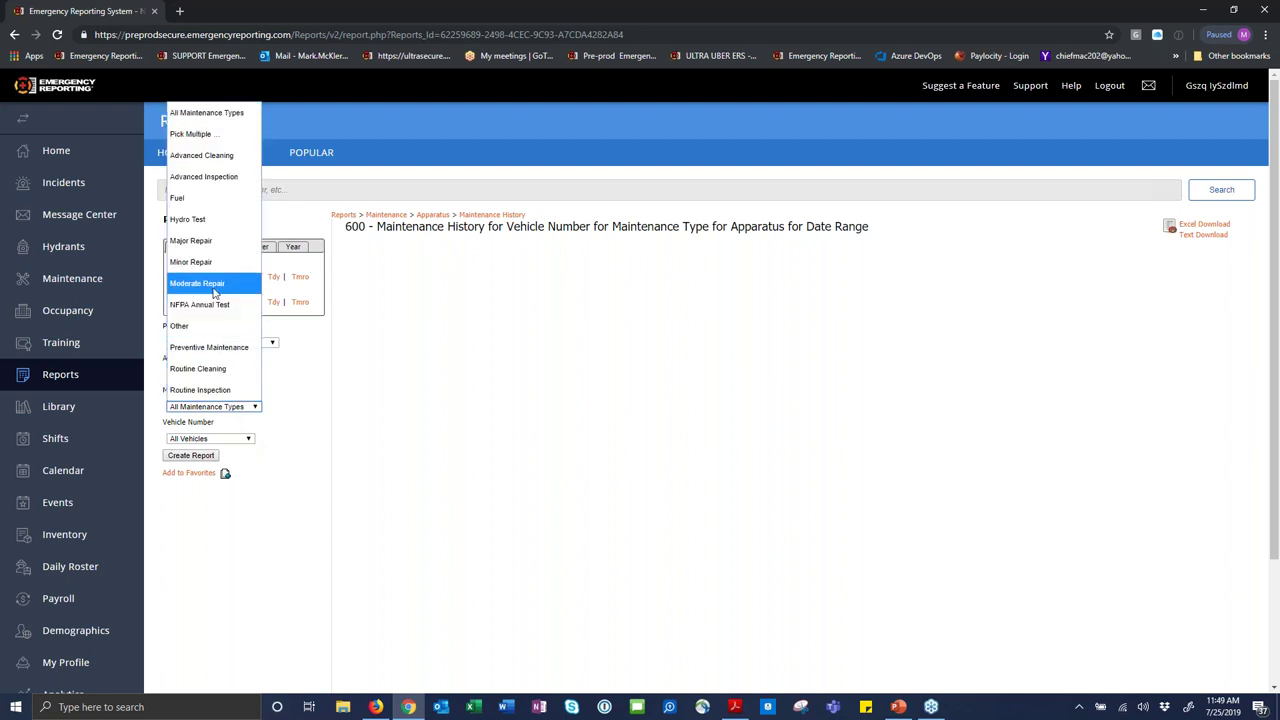
{"action": "left_click", "coordinate": [222, 179]}
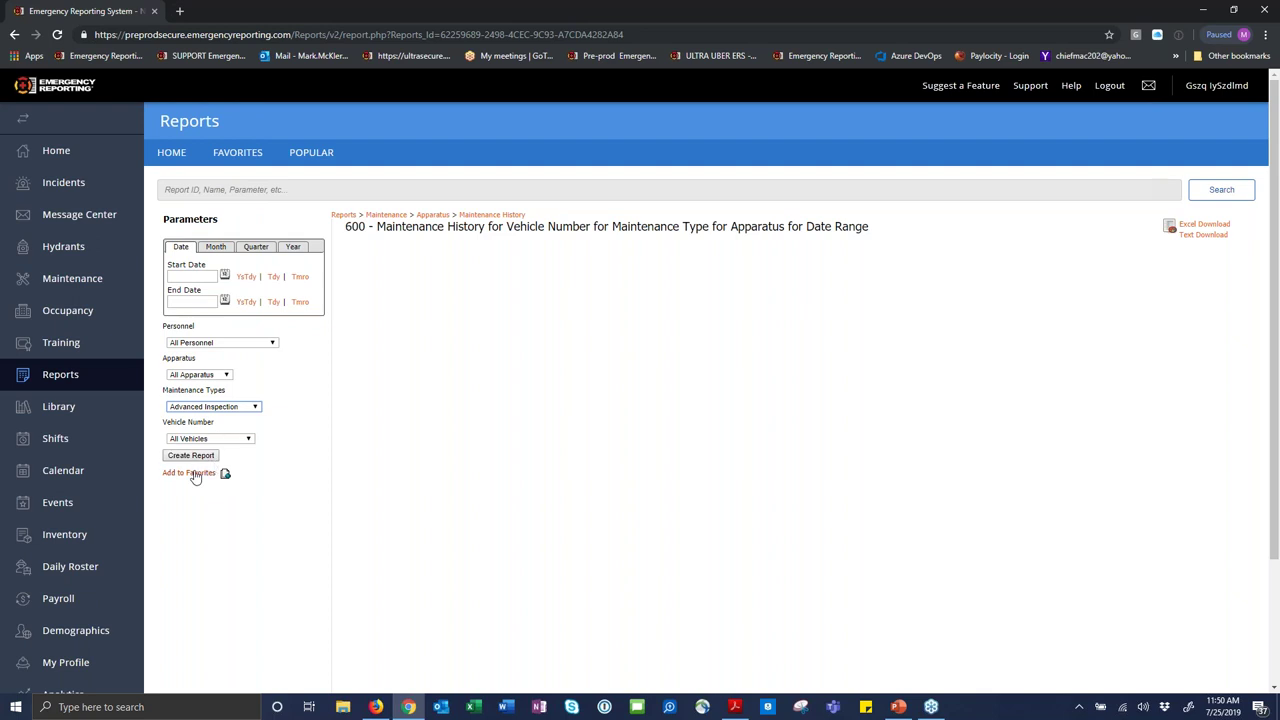
{"action": "left_click", "coordinate": [256, 410]}
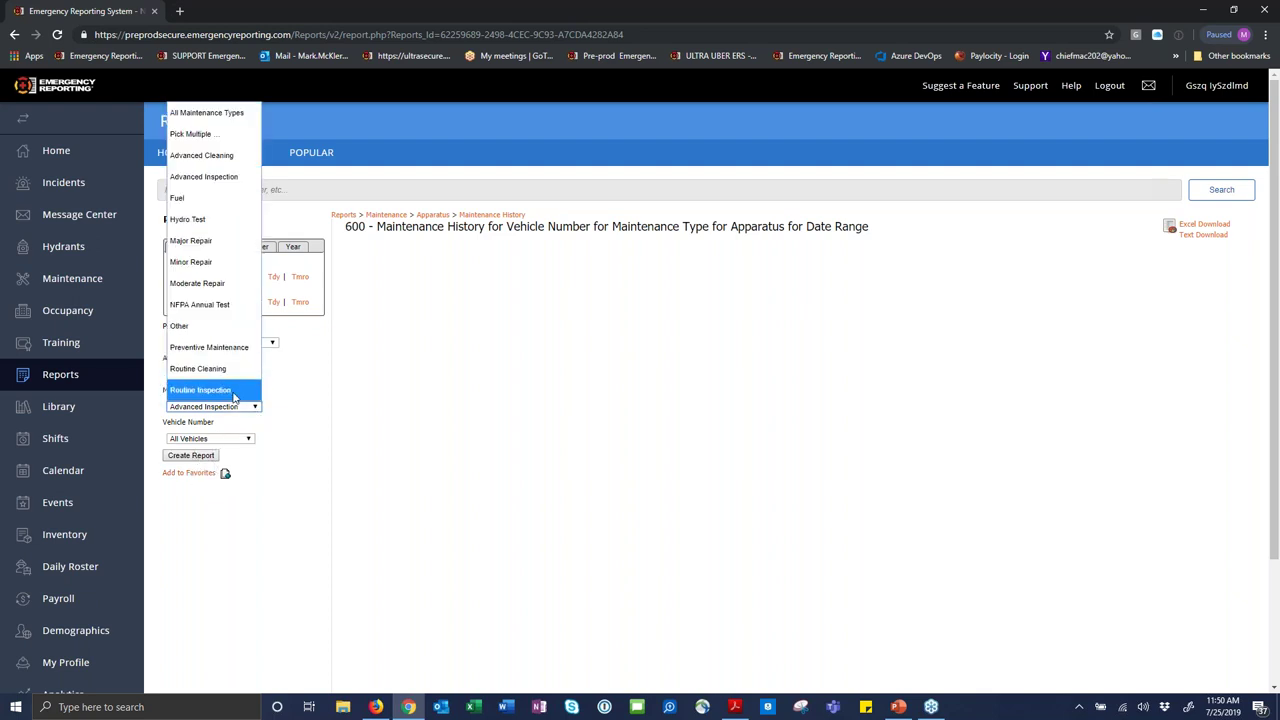
{"action": "left_click", "coordinate": [236, 390]}
Set the date range of report 600 to the year 2019 and create the report.
{"action": "left_click", "coordinate": [205, 458]}
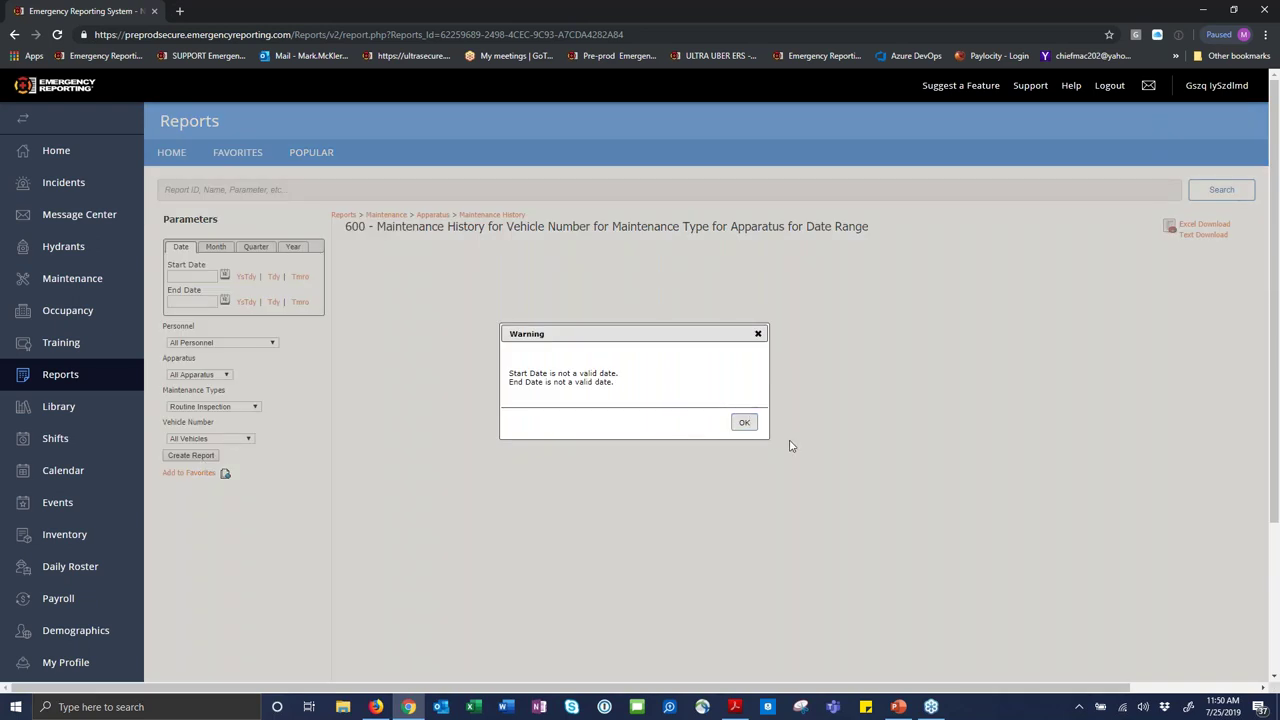
{"action": "left_click", "coordinate": [746, 424]}
{"action": "left_click", "coordinate": [293, 247]}
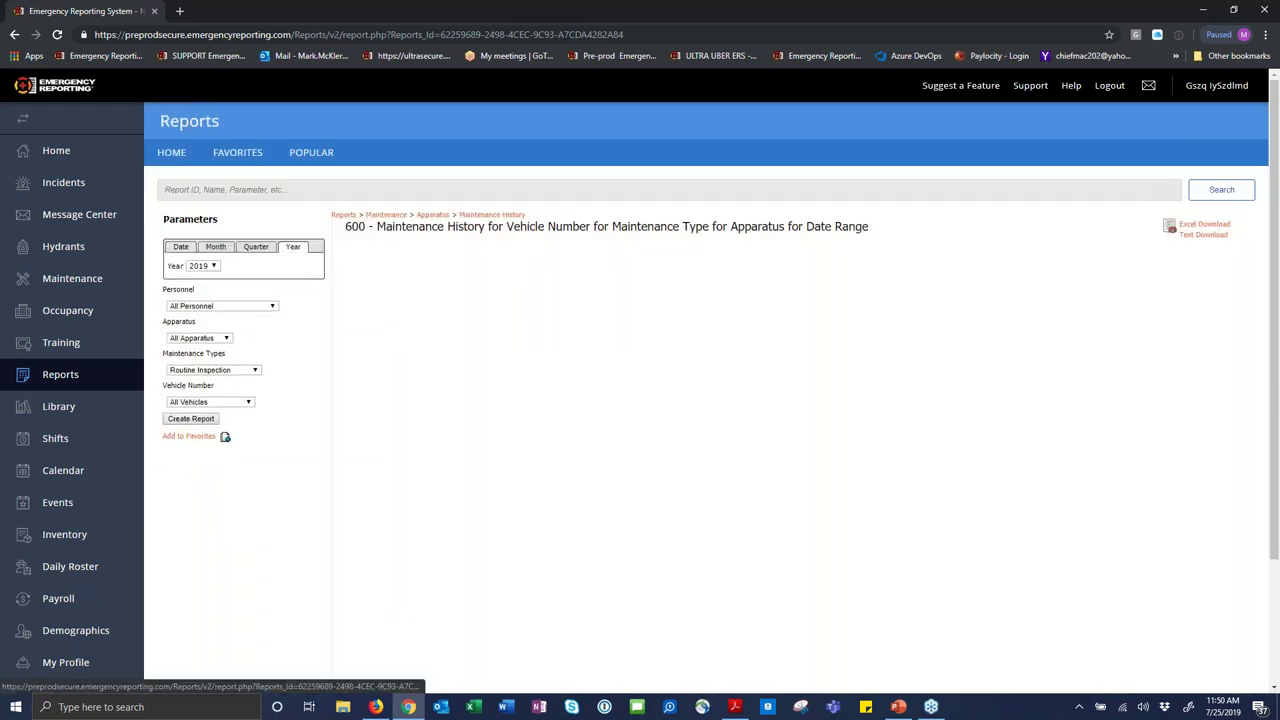
{"action": "left_click", "coordinate": [191, 419]}
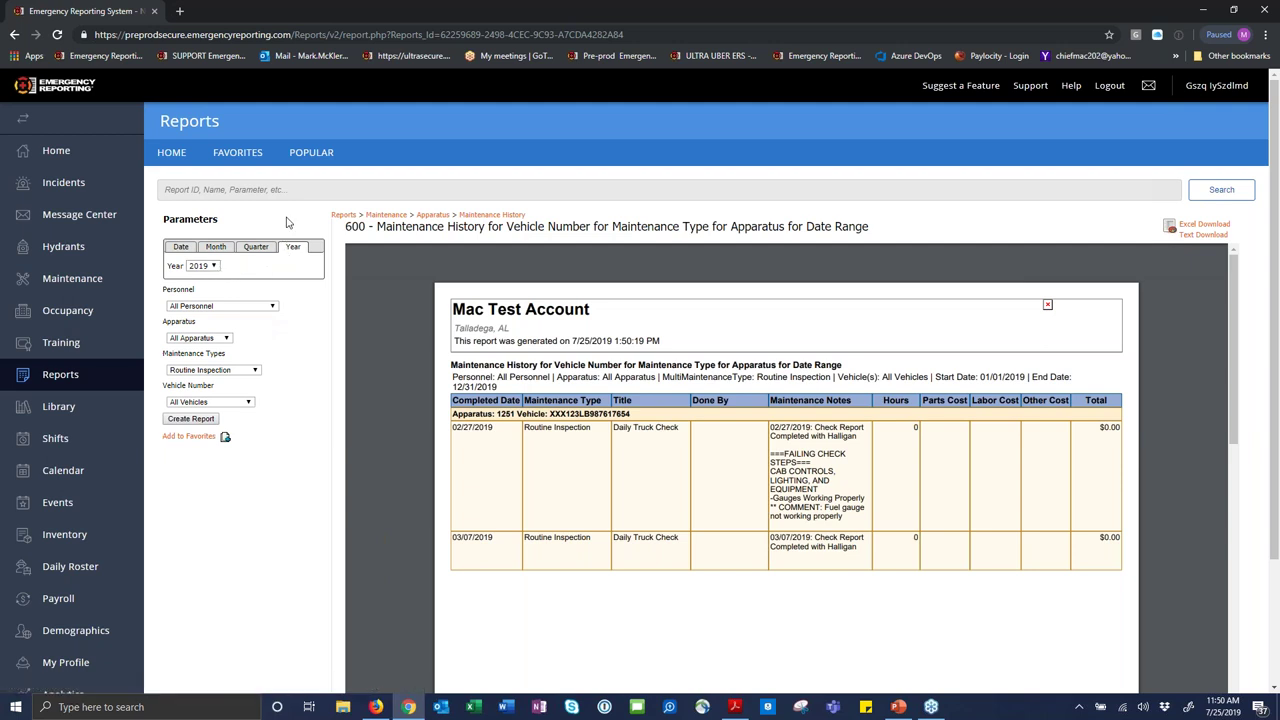
Search for report 1775, Percentage of Rig Checks Passed or Failed per Apparatus, and create it for all apparatus in 2019.
{"action": "left_click", "coordinate": [210, 189]}
{"action": "type", "text": "1"}
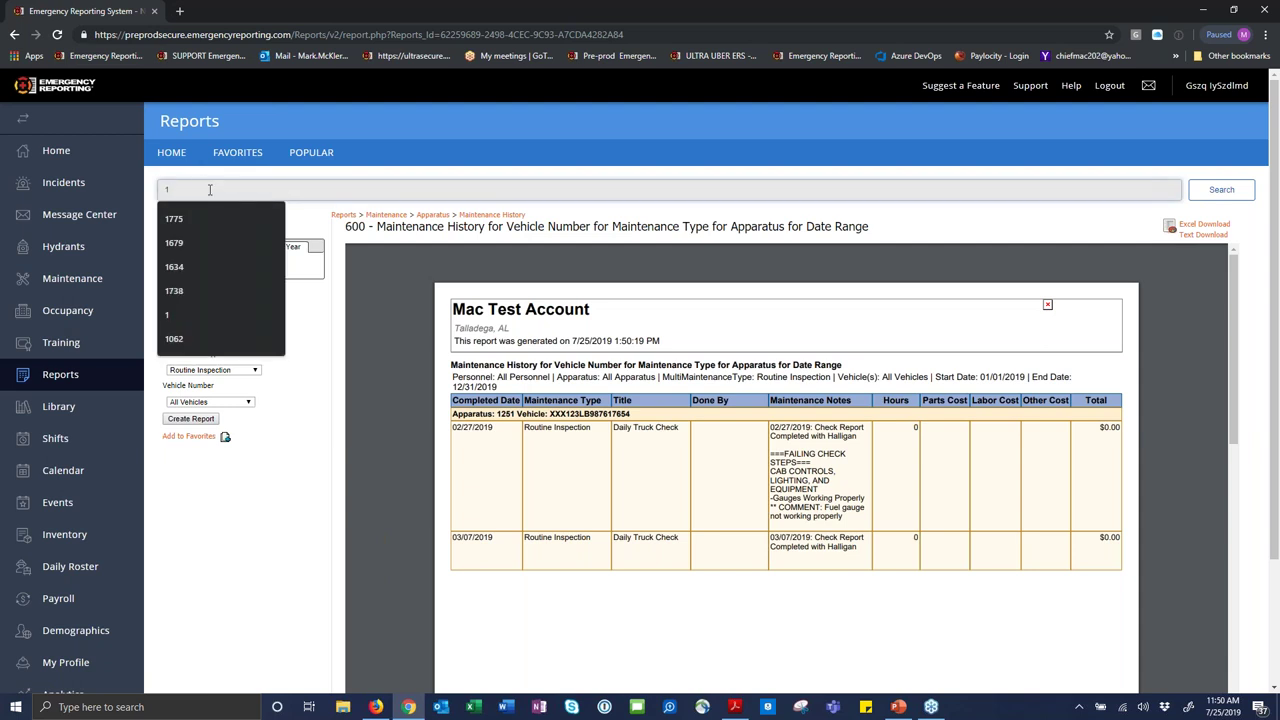
{"action": "type", "text": "775"}
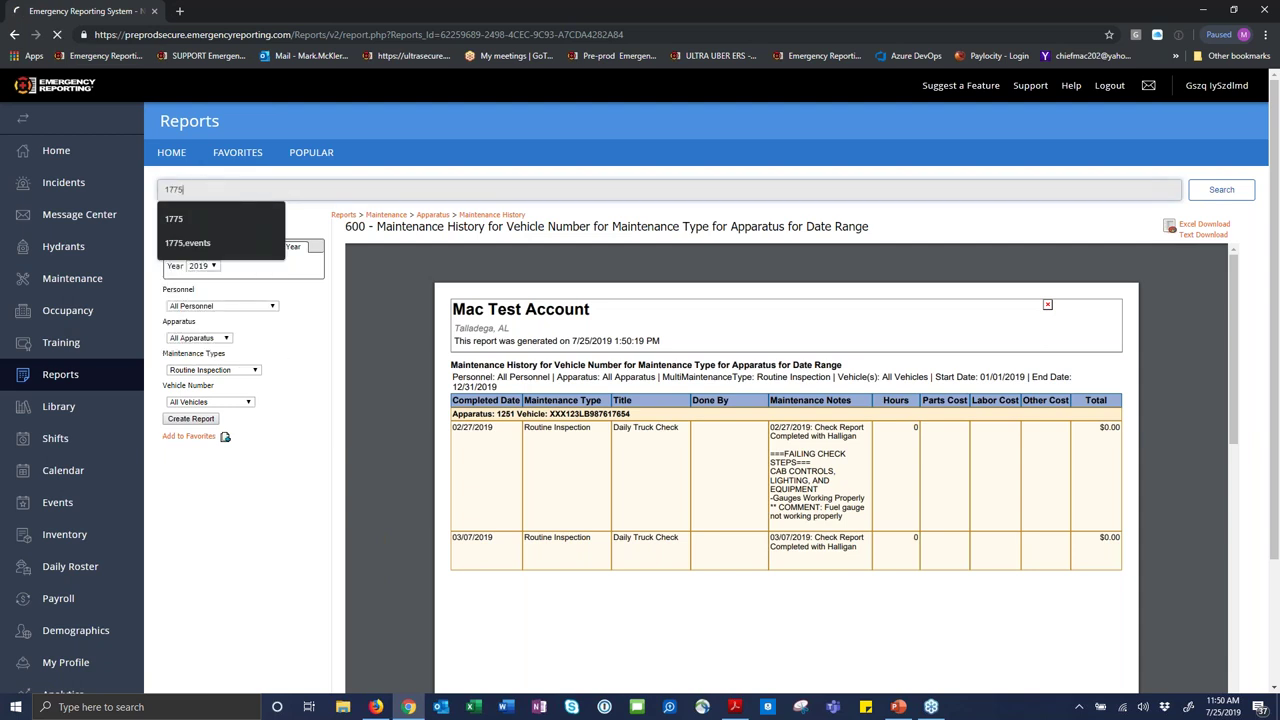
{"action": "key", "text": "Return"}
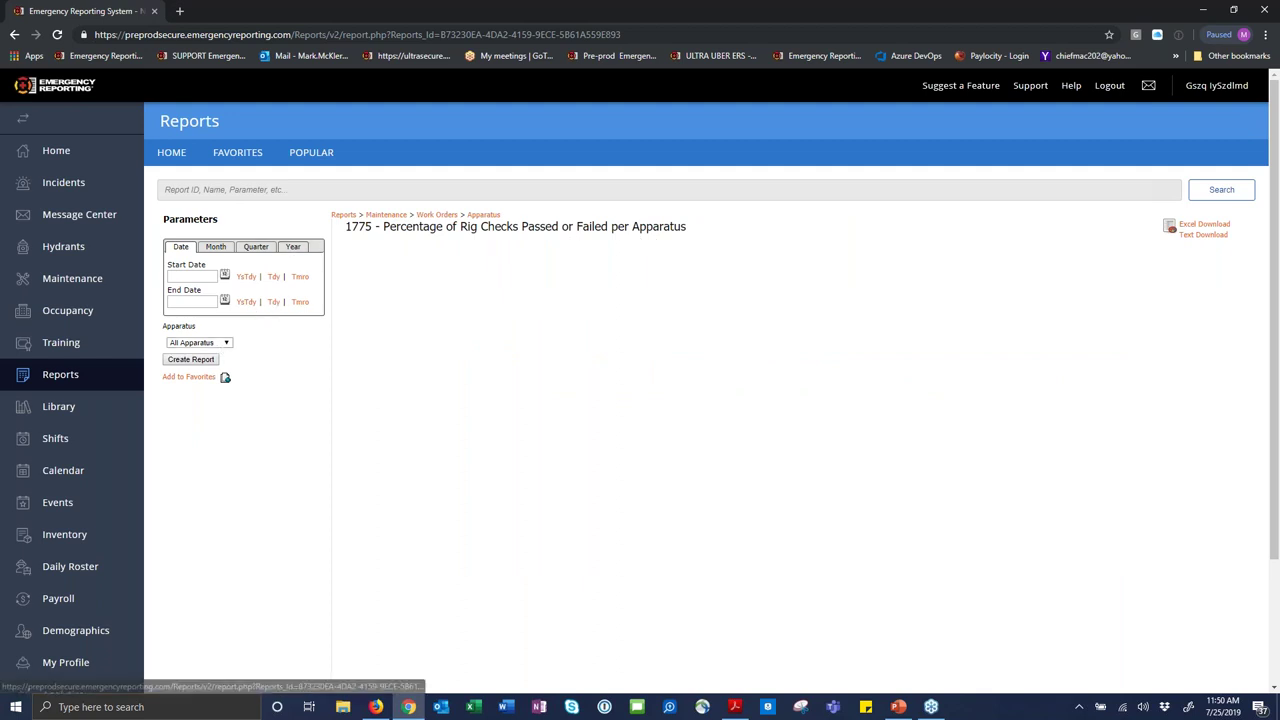
{"action": "left_click", "coordinate": [293, 246]}
{"action": "left_click", "coordinate": [197, 323]}
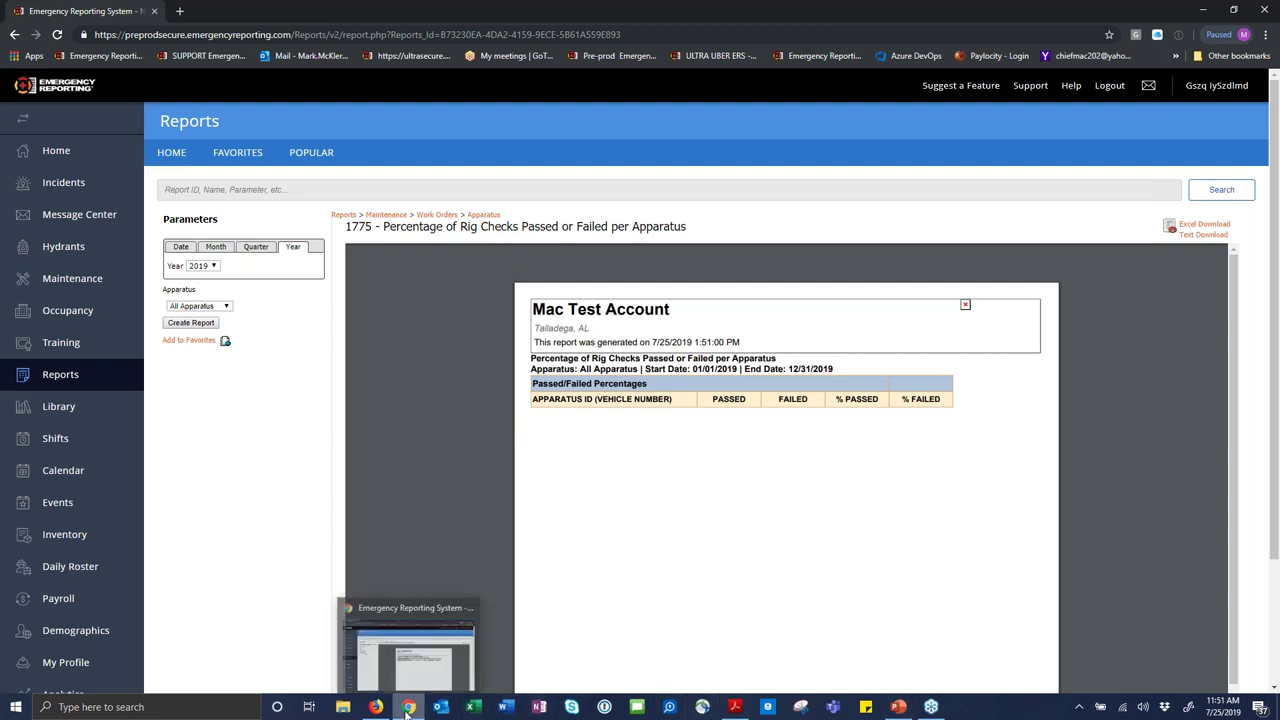
{"action": "left_click", "coordinate": [375, 707]}
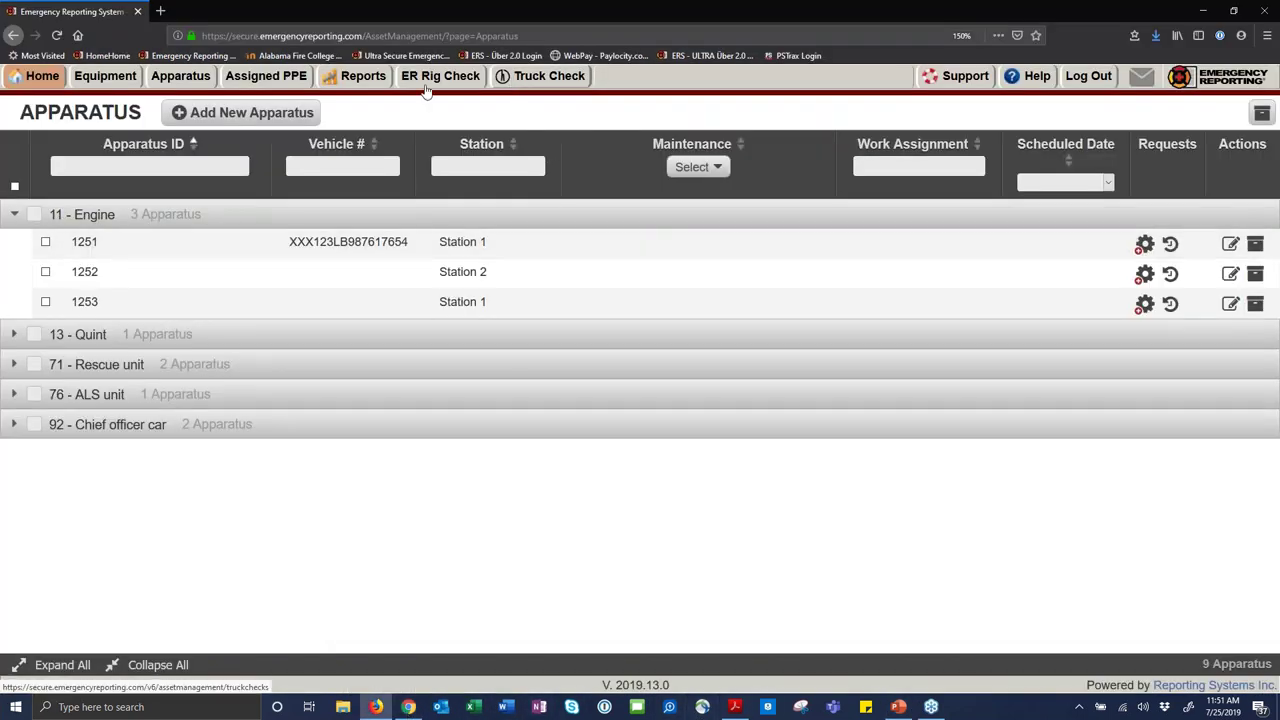
{"action": "left_click", "coordinate": [408, 707]}
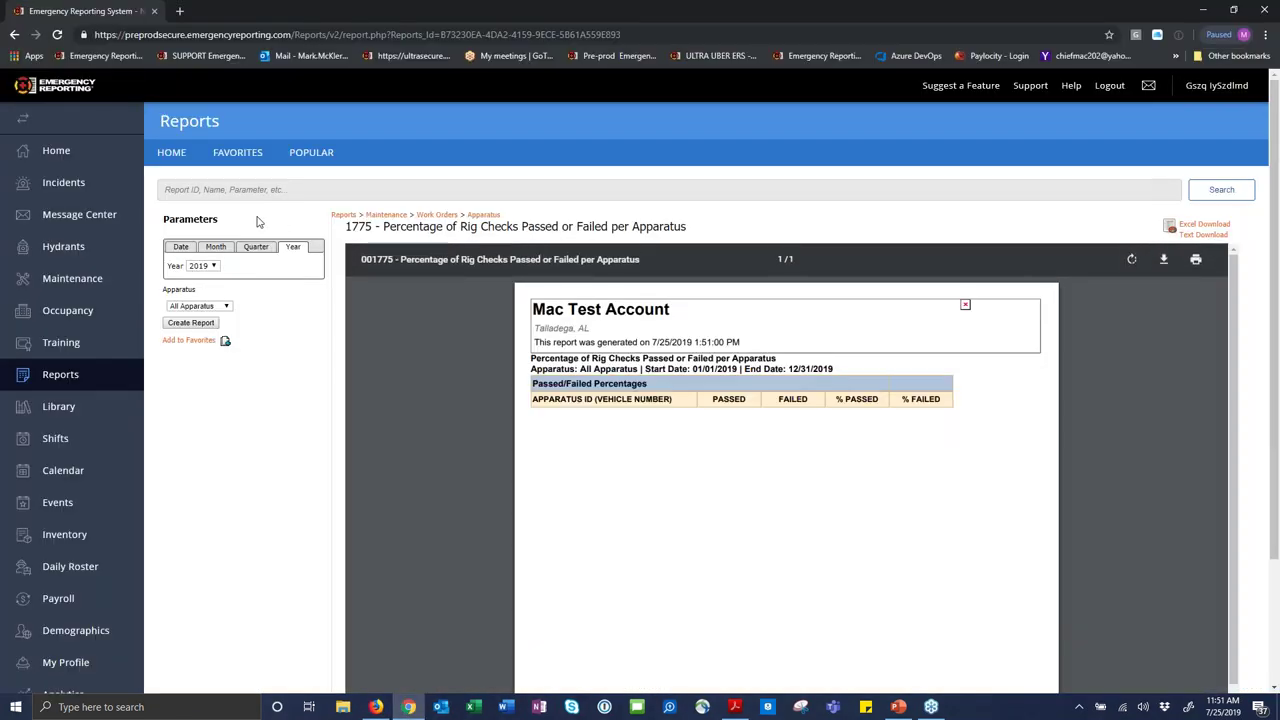
{"action": "left_click", "coordinate": [124, 58]}
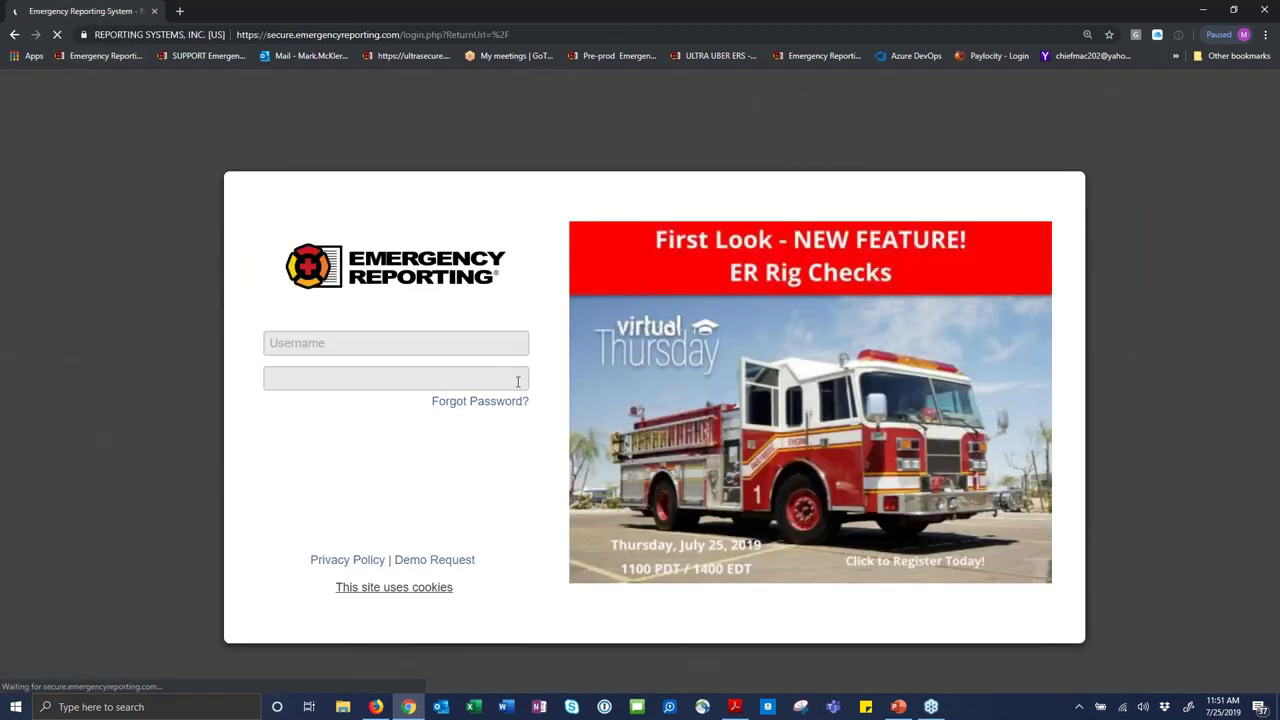
{"action": "left_click", "coordinate": [413, 419]}
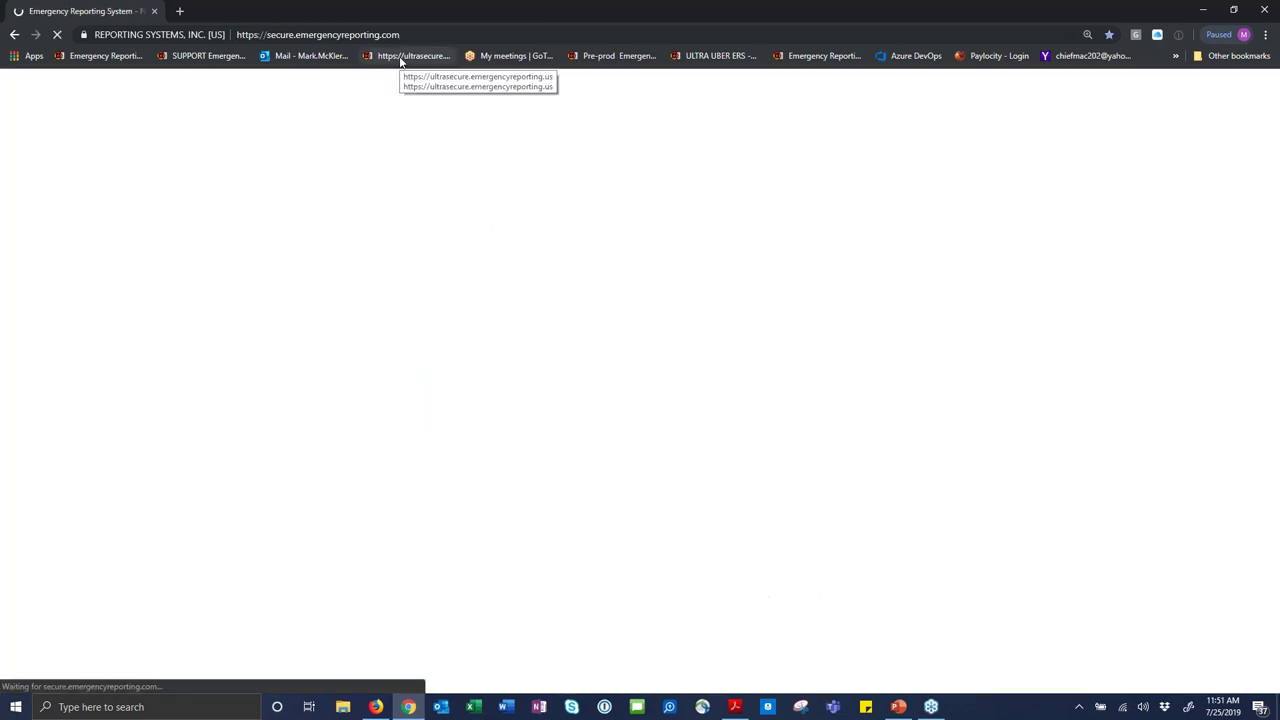
Log in to the Ultra Secure site with the saved credentials and open the ER Rig Checks in Maintenance.
{"action": "left_click", "coordinate": [400, 57]}
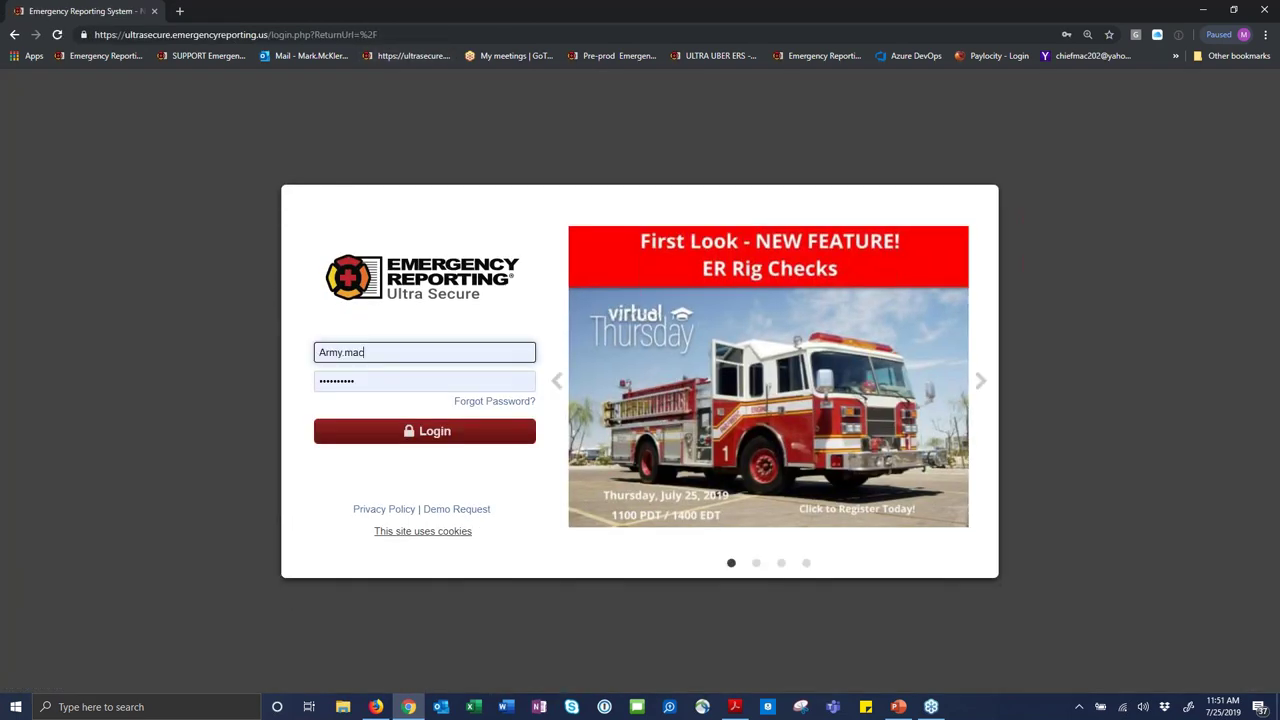
{"action": "left_click", "coordinate": [423, 433]}
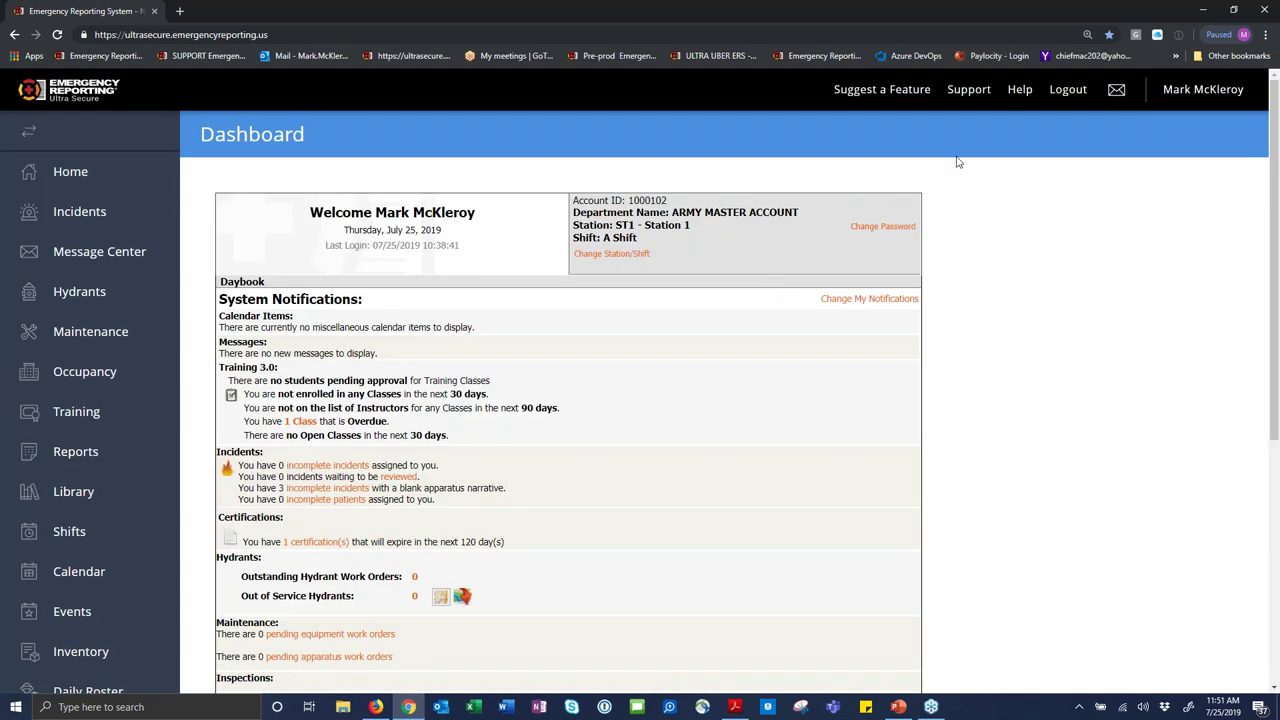
{"action": "left_click", "coordinate": [105, 335]}
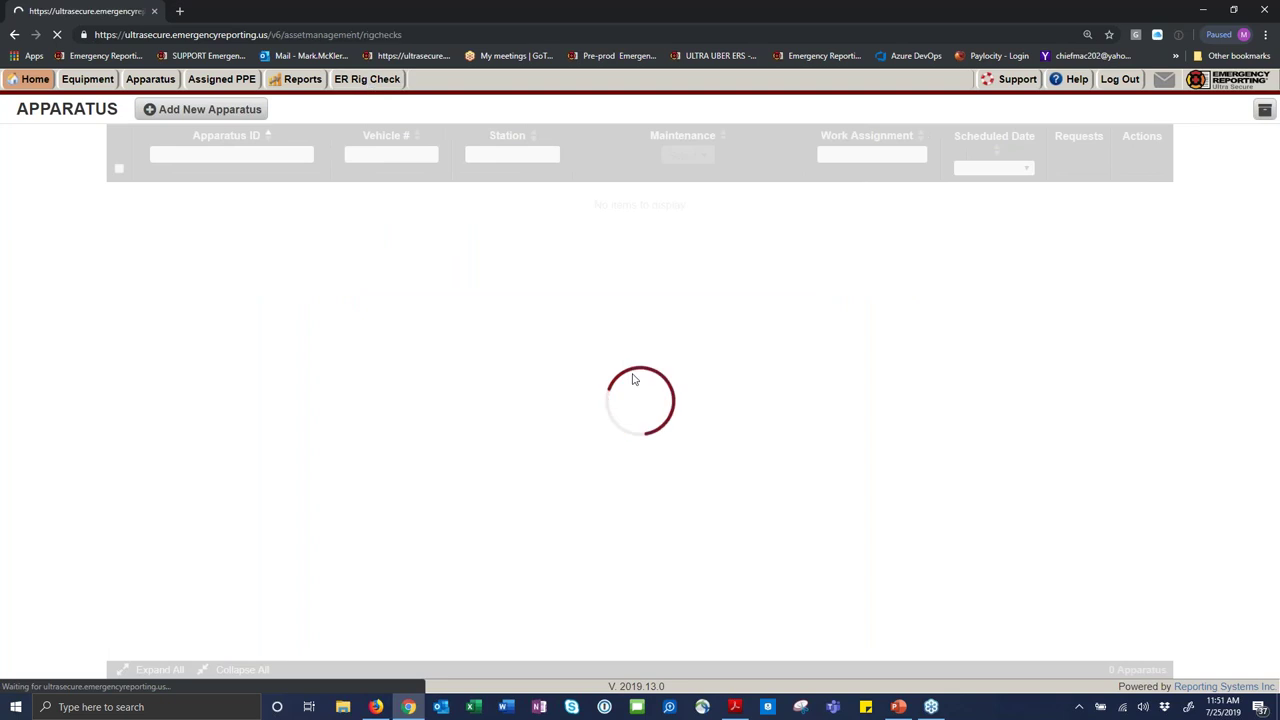
{"action": "left_click", "coordinate": [368, 80]}
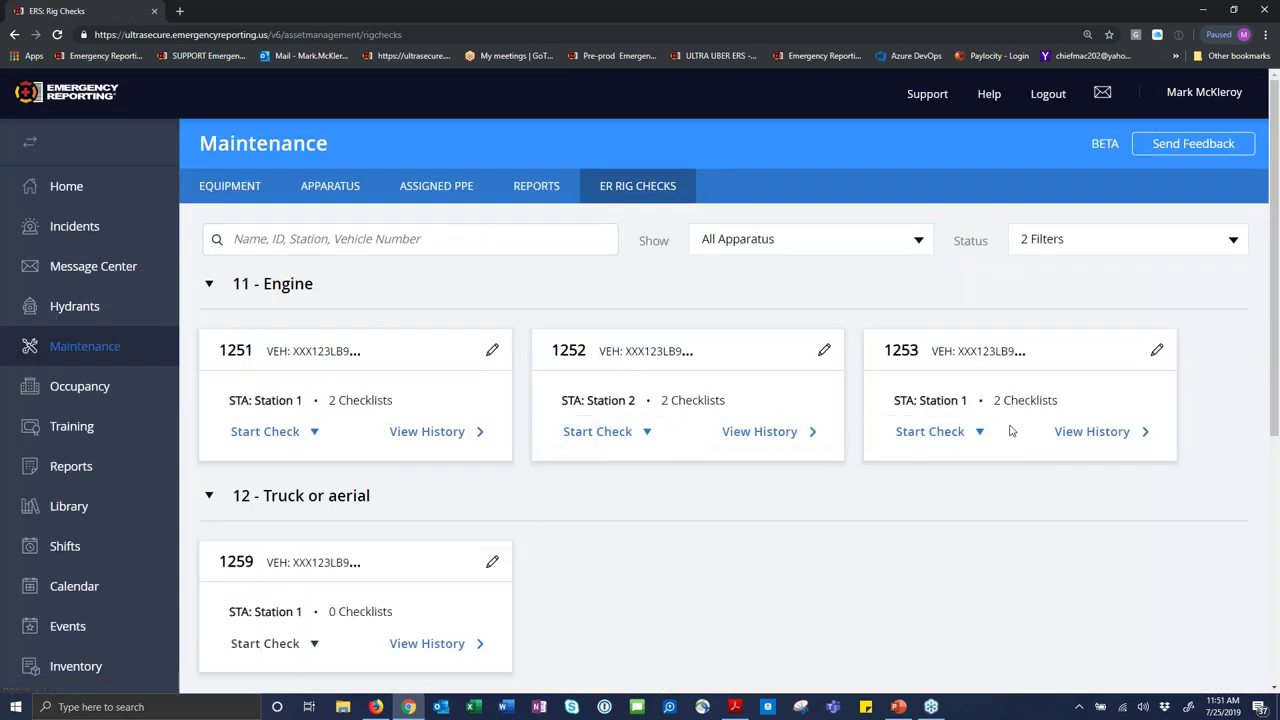
{"action": "left_click", "coordinate": [940, 432]}
{"action": "left_click", "coordinate": [945, 518]}
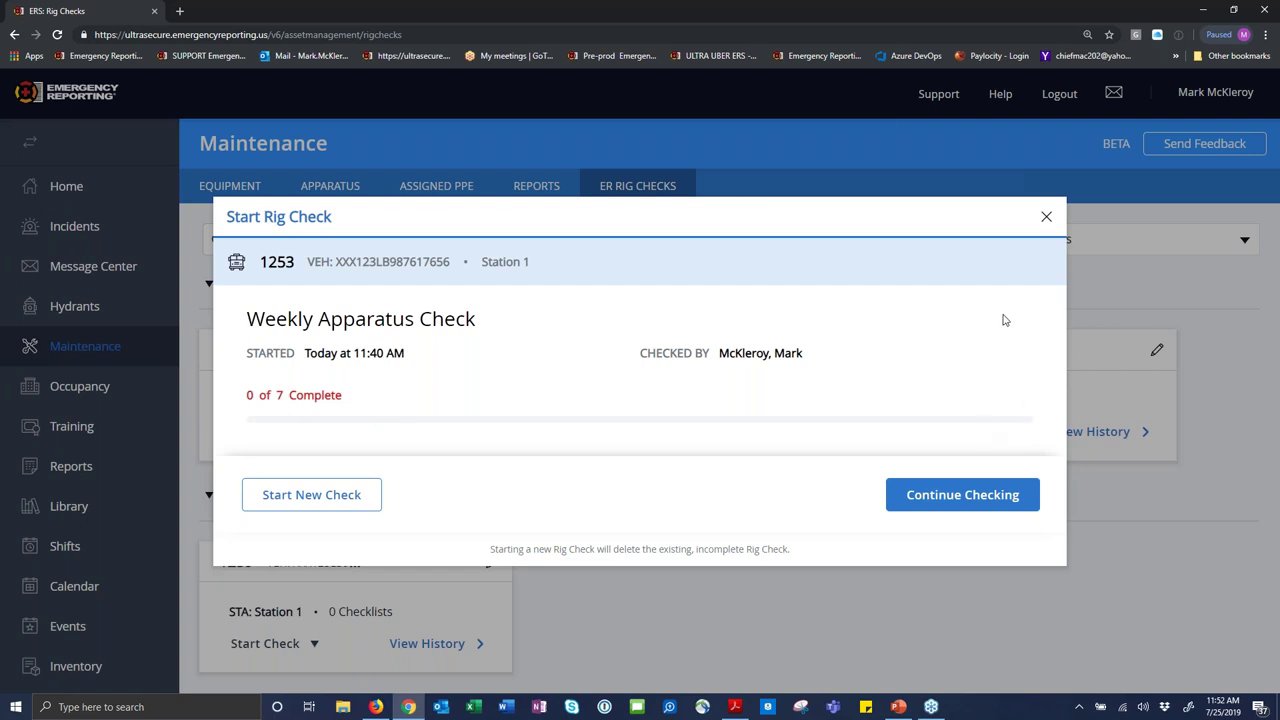
{"action": "left_click", "coordinate": [1046, 219]}
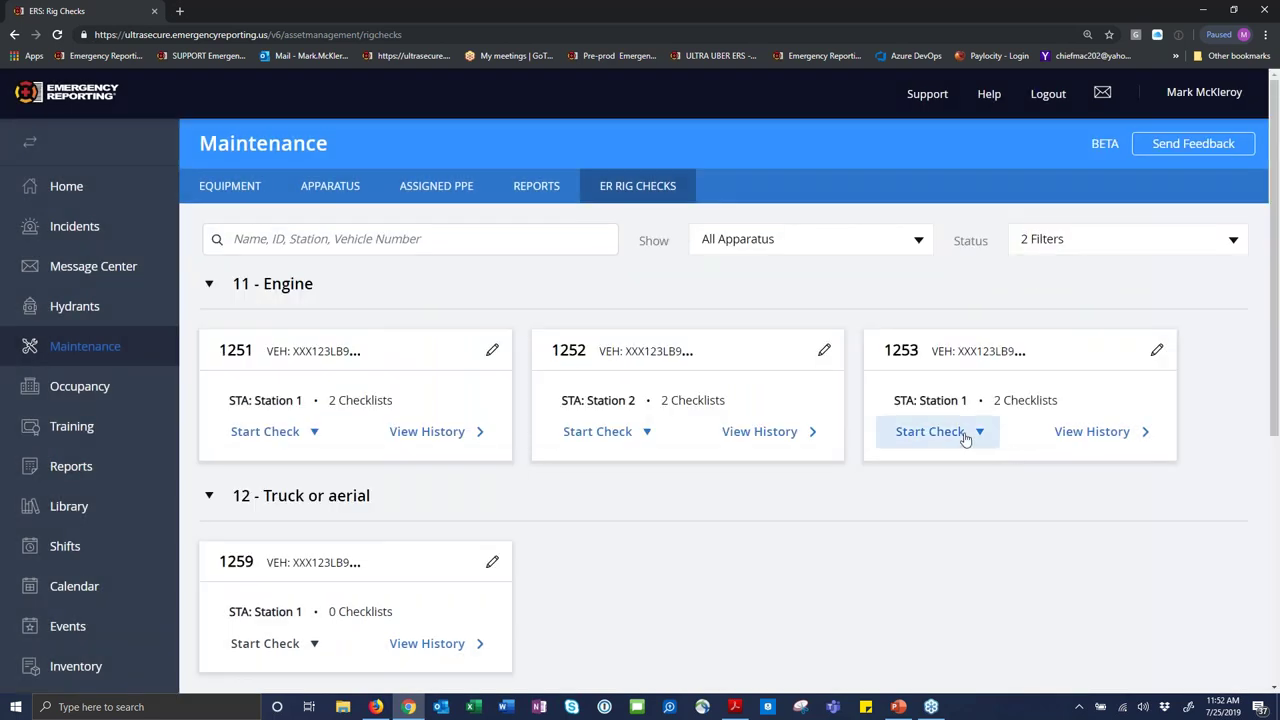
Resume the incomplete Weekly Apparatus Check for engine 1253.
{"action": "left_click", "coordinate": [965, 438]}
{"action": "left_click", "coordinate": [953, 514]}
{"action": "left_click", "coordinate": [920, 494]}
Enter an odometer reading of 12359 and engine hours of 5555 in the weekly check.
{"action": "left_click", "coordinate": [698, 476]}
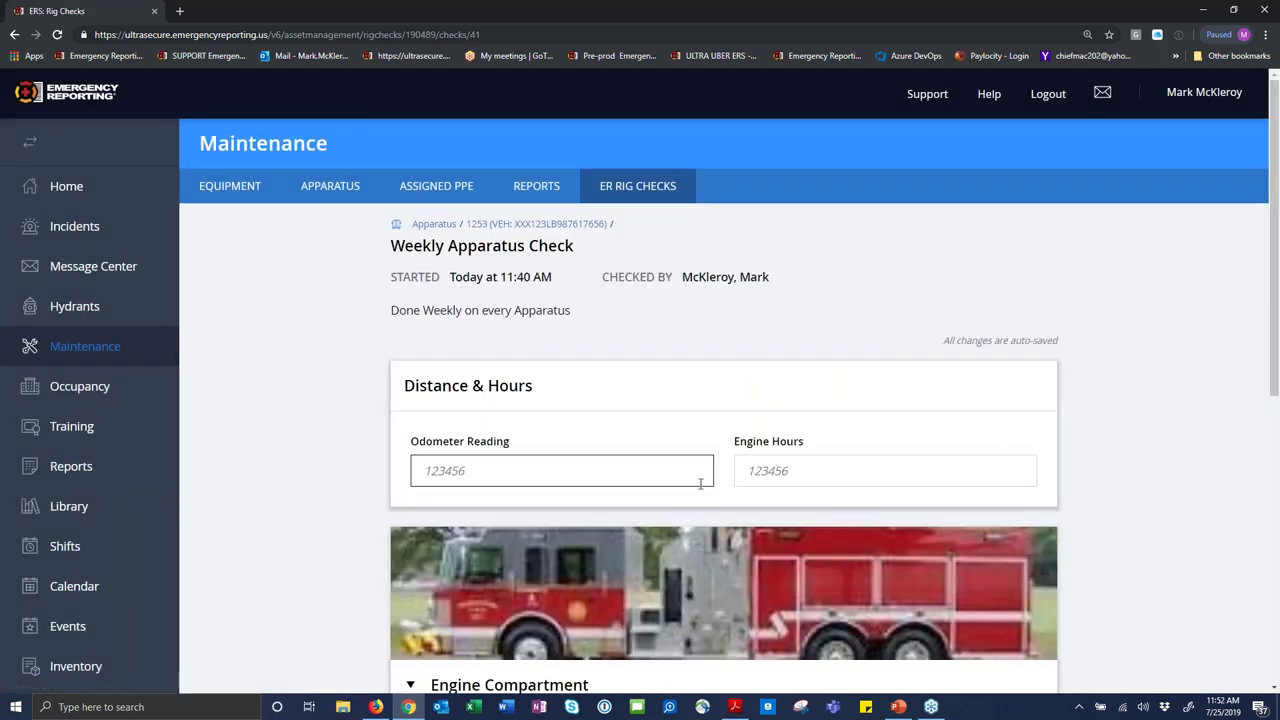
{"action": "left_click", "coordinate": [485, 504]}
{"action": "left_click", "coordinate": [800, 472]}
{"action": "type", "text": "5555"}
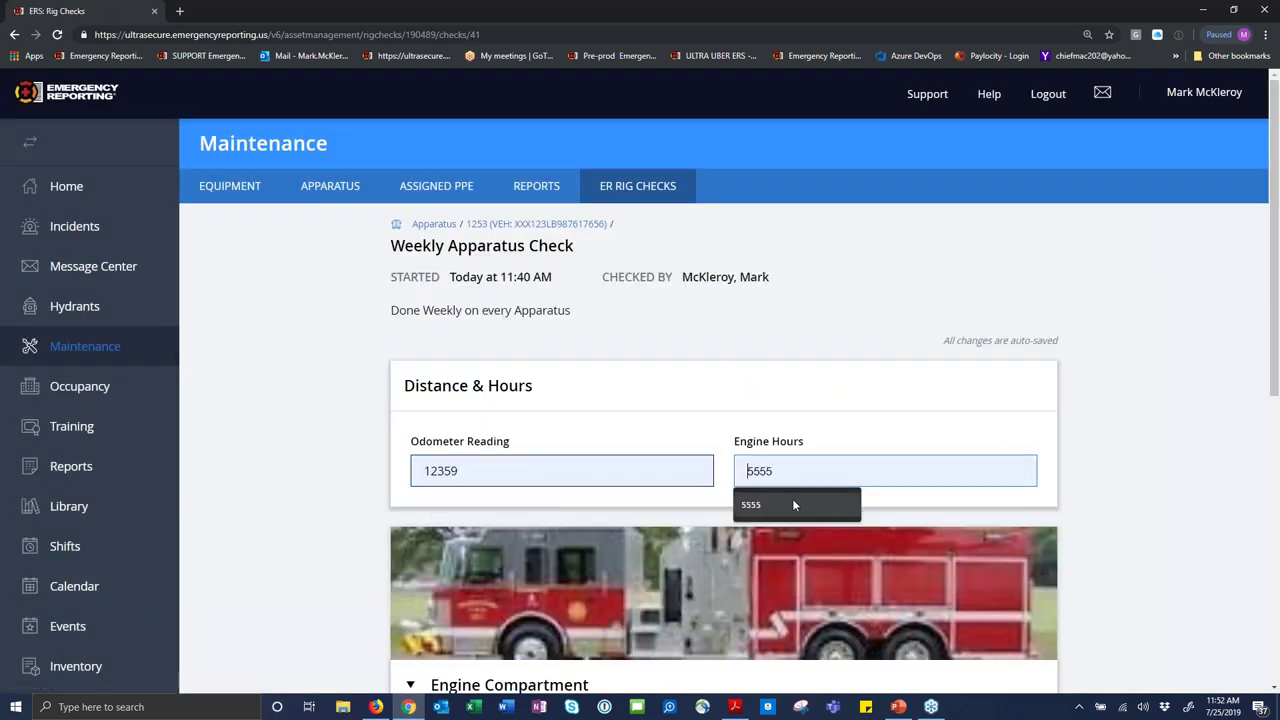
Mark the first three Engine Compartment questions of the weekly check as Pass.
{"action": "scroll", "coordinate": [768, 525], "scroll_direction": "down", "scroll_amount": 4}
{"action": "left_click", "coordinate": [1000, 343]}
{"action": "left_click", "coordinate": [995, 415]}
{"action": "left_click", "coordinate": [1001, 500]}
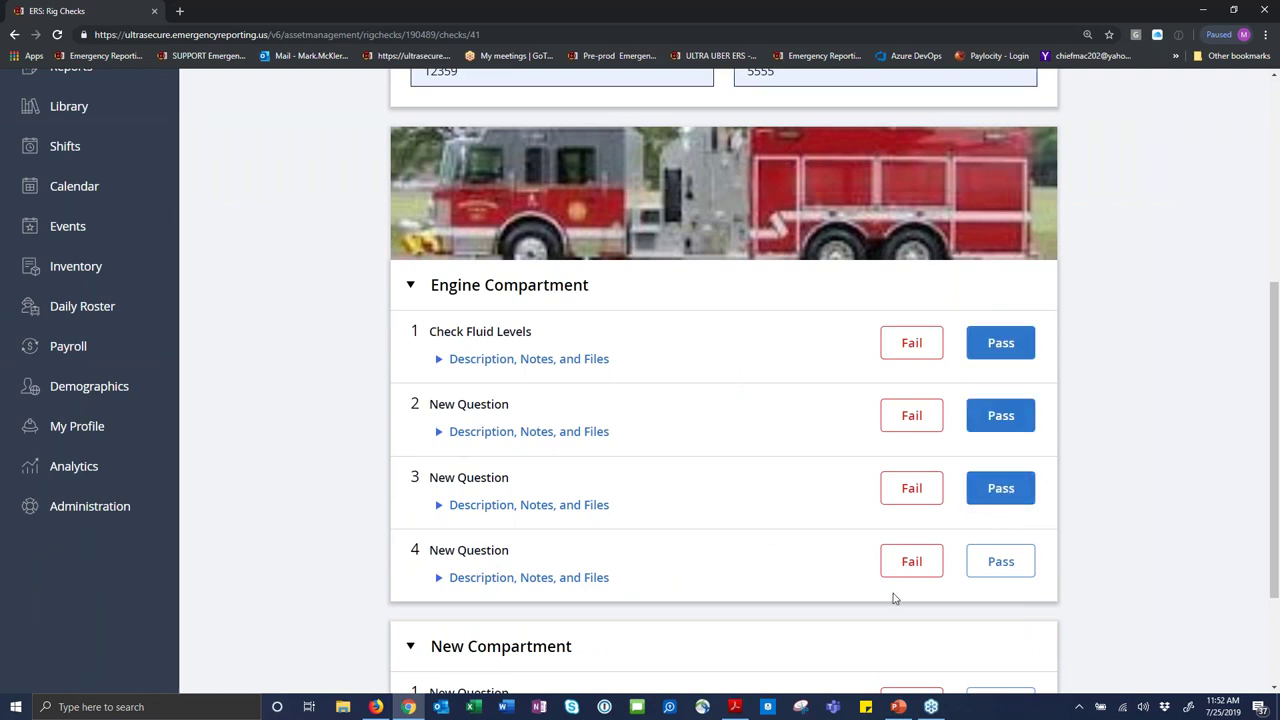
Leave the unfinished check for the ER Rig Checks list and resume the Weekly Apparatus Check for engine 1253.
{"action": "scroll", "coordinate": [1057, 591], "scroll_direction": "up", "scroll_amount": 4}
{"action": "left_click", "coordinate": [643, 187]}
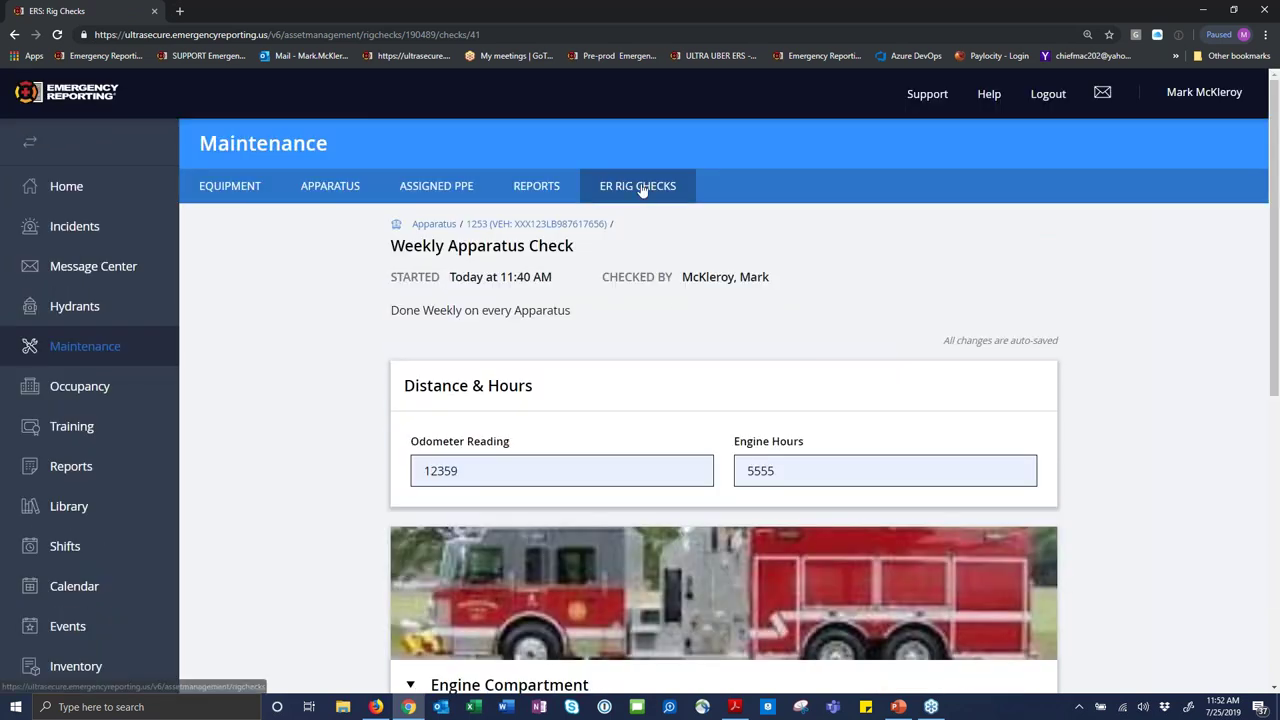
{"action": "left_click", "coordinate": [940, 432]}
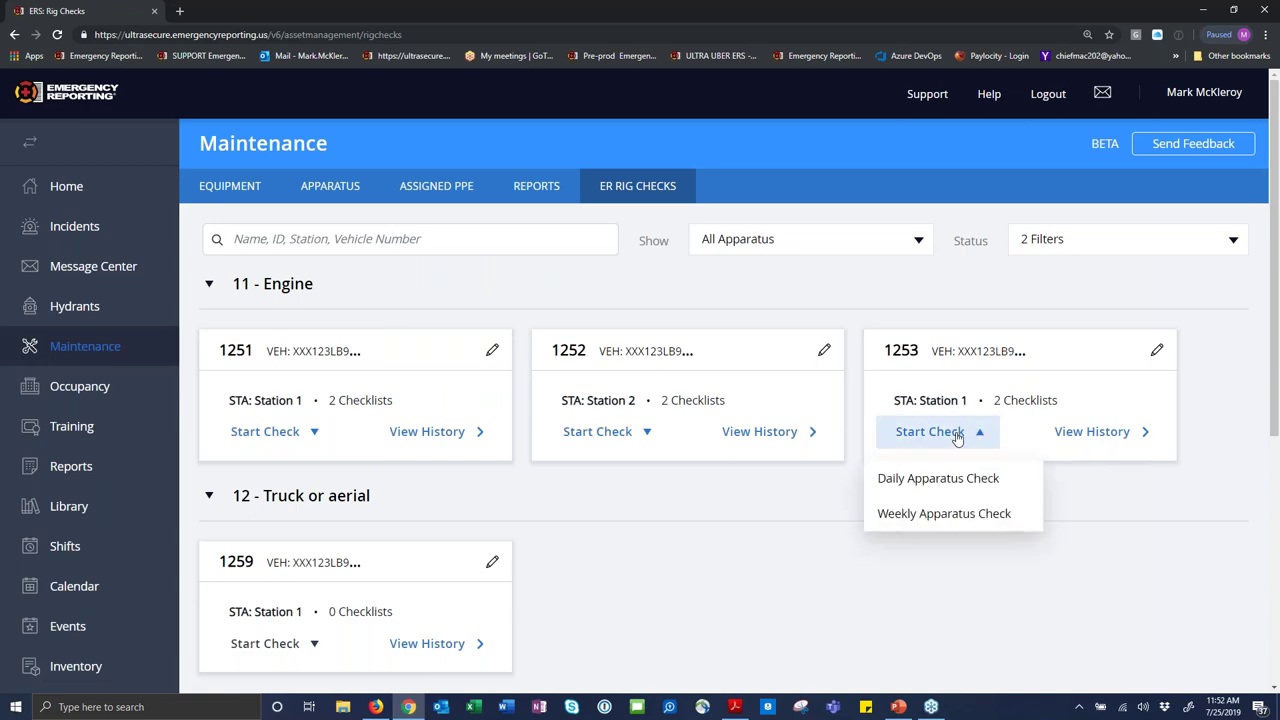
{"action": "left_click", "coordinate": [957, 514]}
{"action": "left_click", "coordinate": [970, 497]}
{"action": "scroll", "coordinate": [975, 495], "scroll_direction": "down", "scroll_amount": 5}
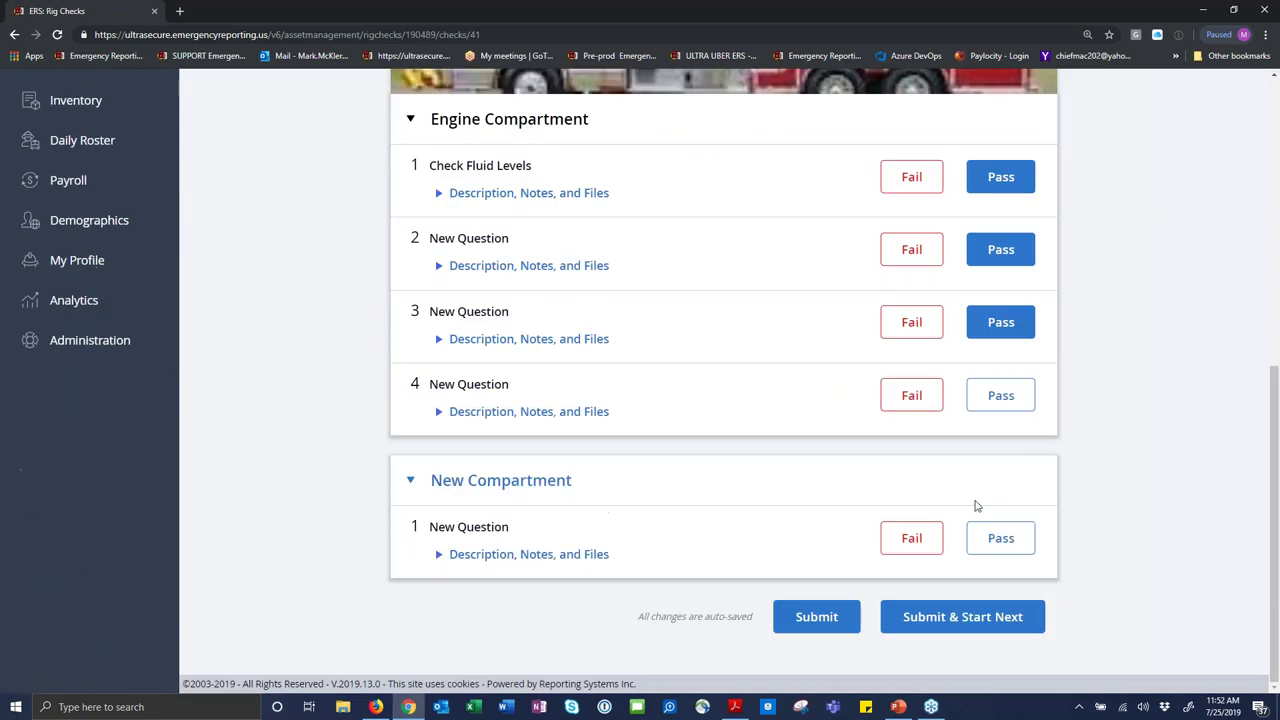
Try to submit the weekly check with questions still unanswered, and return to the ER Rig Checks list.
{"action": "left_click", "coordinate": [822, 618]}
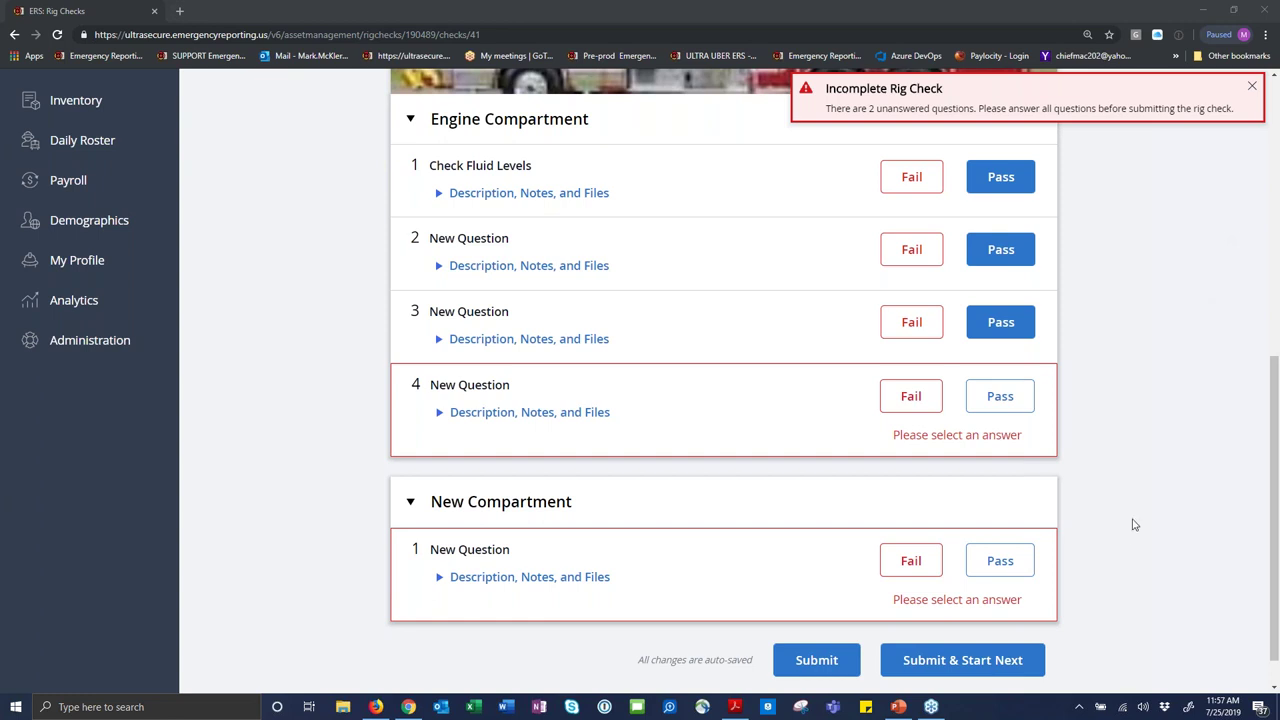
{"action": "left_click", "coordinate": [1252, 90]}
{"action": "scroll", "coordinate": [740, 337], "scroll_direction": "up", "scroll_amount": 1}
{"action": "scroll", "coordinate": [740, 337], "scroll_direction": "up", "scroll_amount": 5}
{"action": "left_click", "coordinate": [638, 187]}
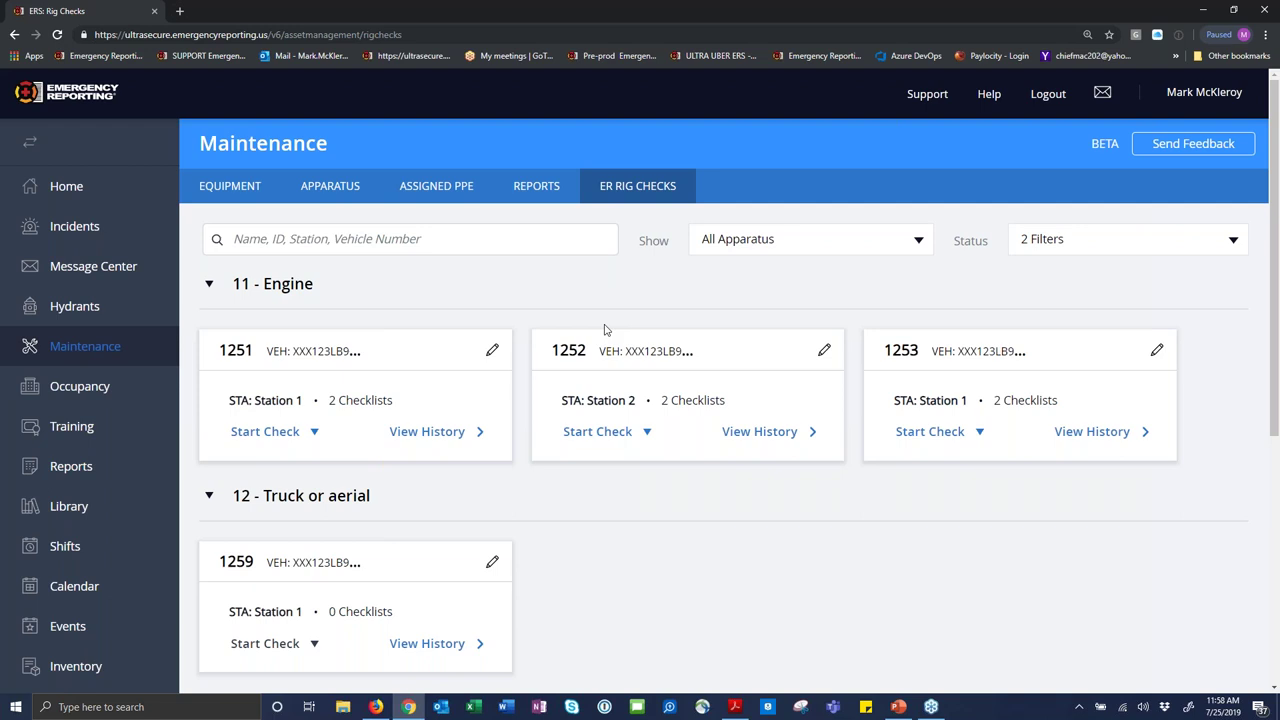
Open engine 1252's maintenance history and review the completed Weekly Apparatus Check linked from its maintenance record.
{"action": "left_click", "coordinate": [766, 437]}
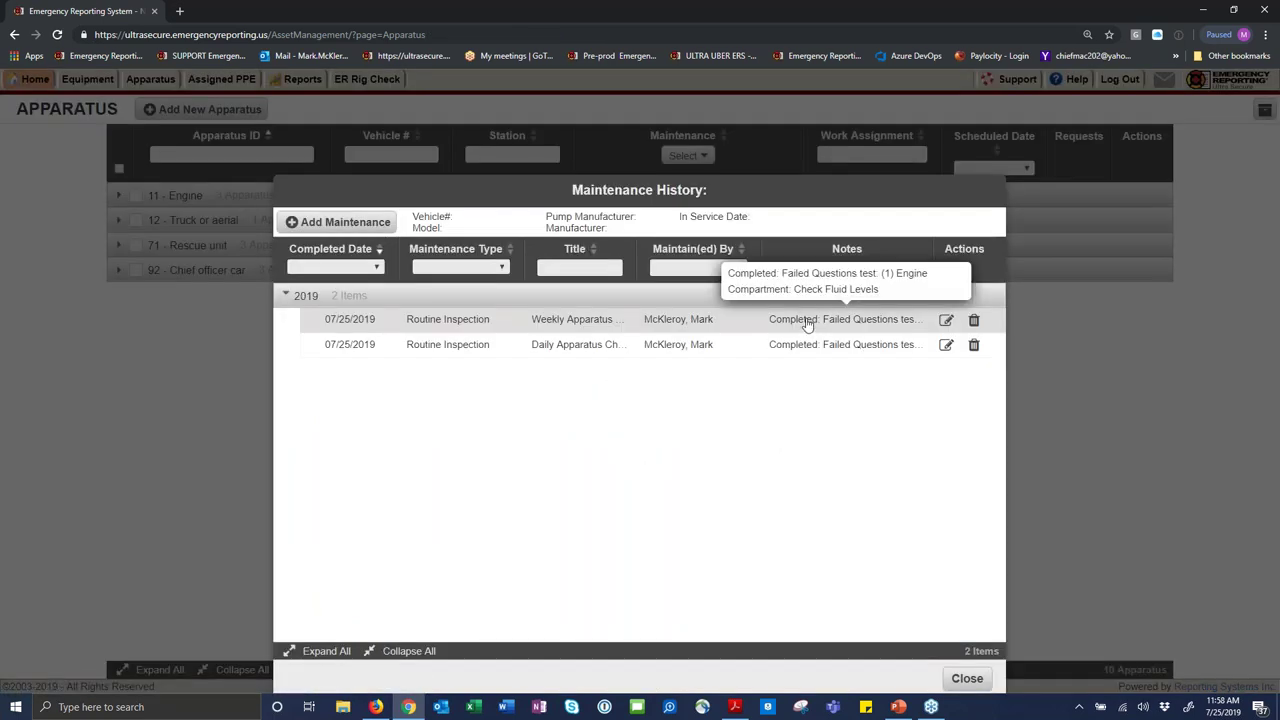
{"action": "left_click", "coordinate": [807, 320]}
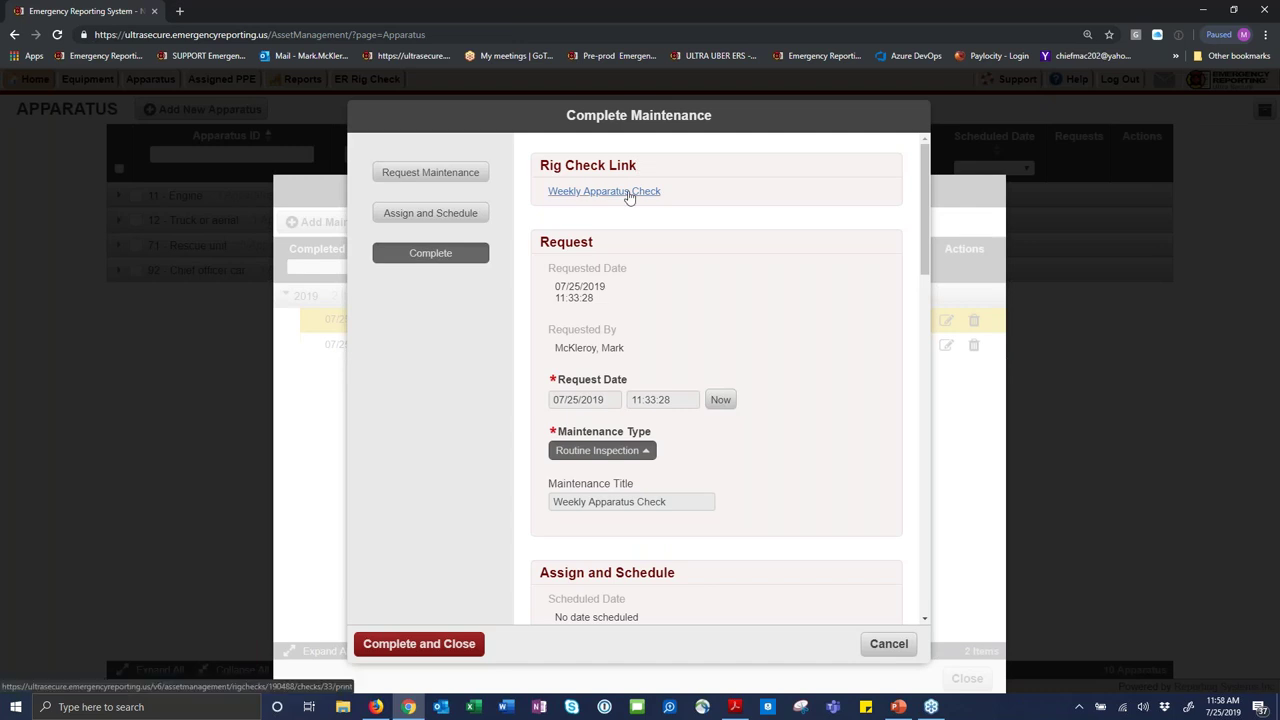
{"action": "left_click", "coordinate": [629, 194]}
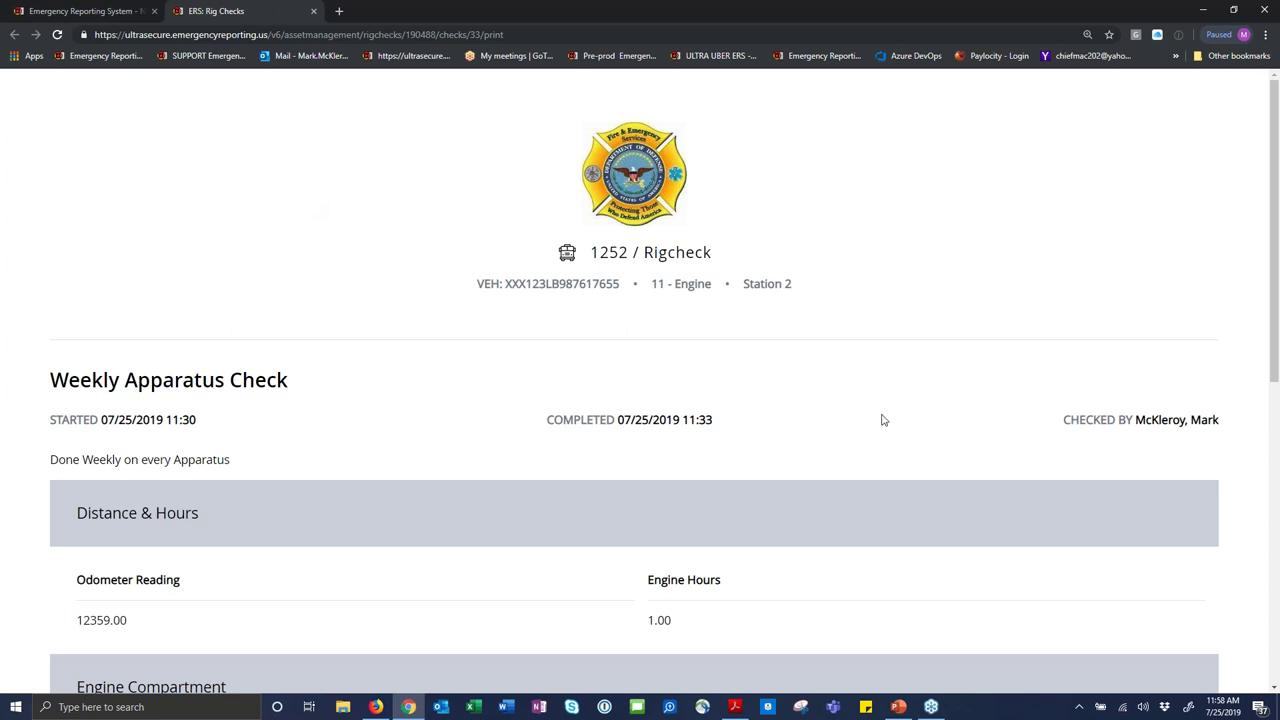
{"action": "scroll", "coordinate": [881, 420], "scroll_direction": "down", "scroll_amount": 5}
{"action": "scroll", "coordinate": [881, 420], "scroll_direction": "down", "scroll_amount": 2}
{"action": "scroll", "coordinate": [849, 280], "scroll_direction": "up", "scroll_amount": 6}
Close the maintenance record and history without changes and return to the ER Rig Checks list.
{"action": "left_click", "coordinate": [99, 13]}
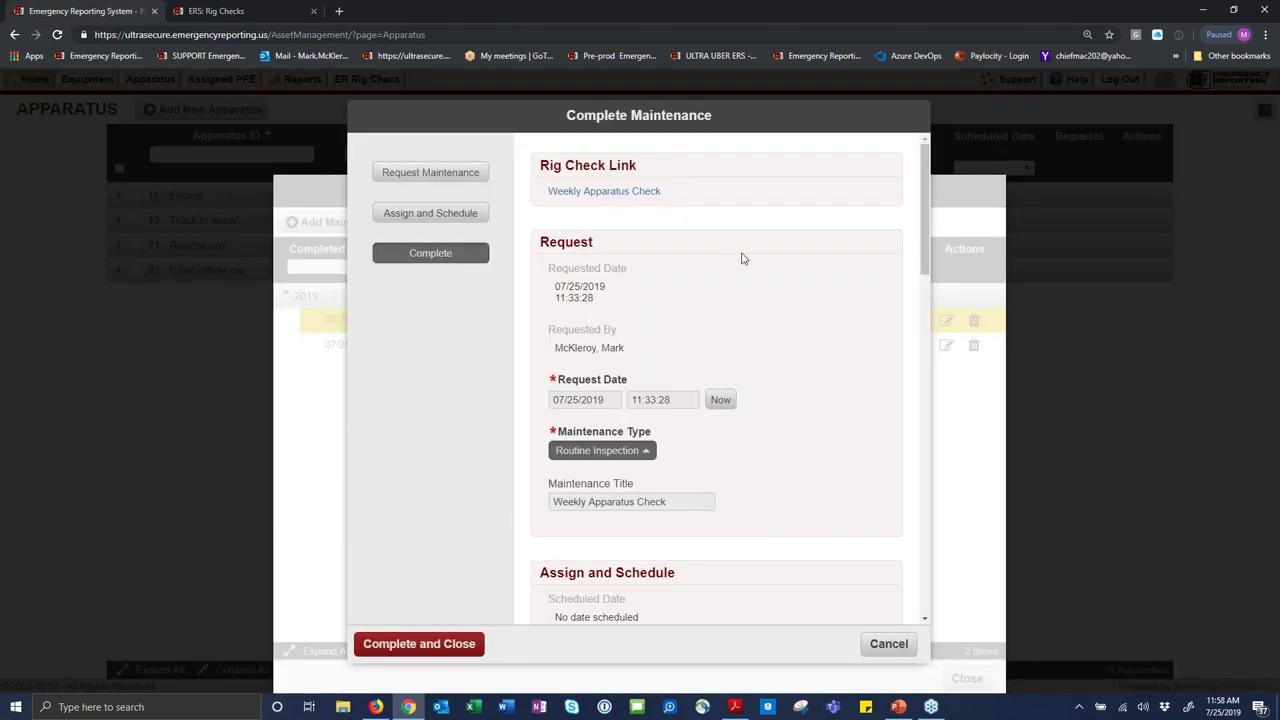
{"action": "left_click", "coordinate": [888, 645]}
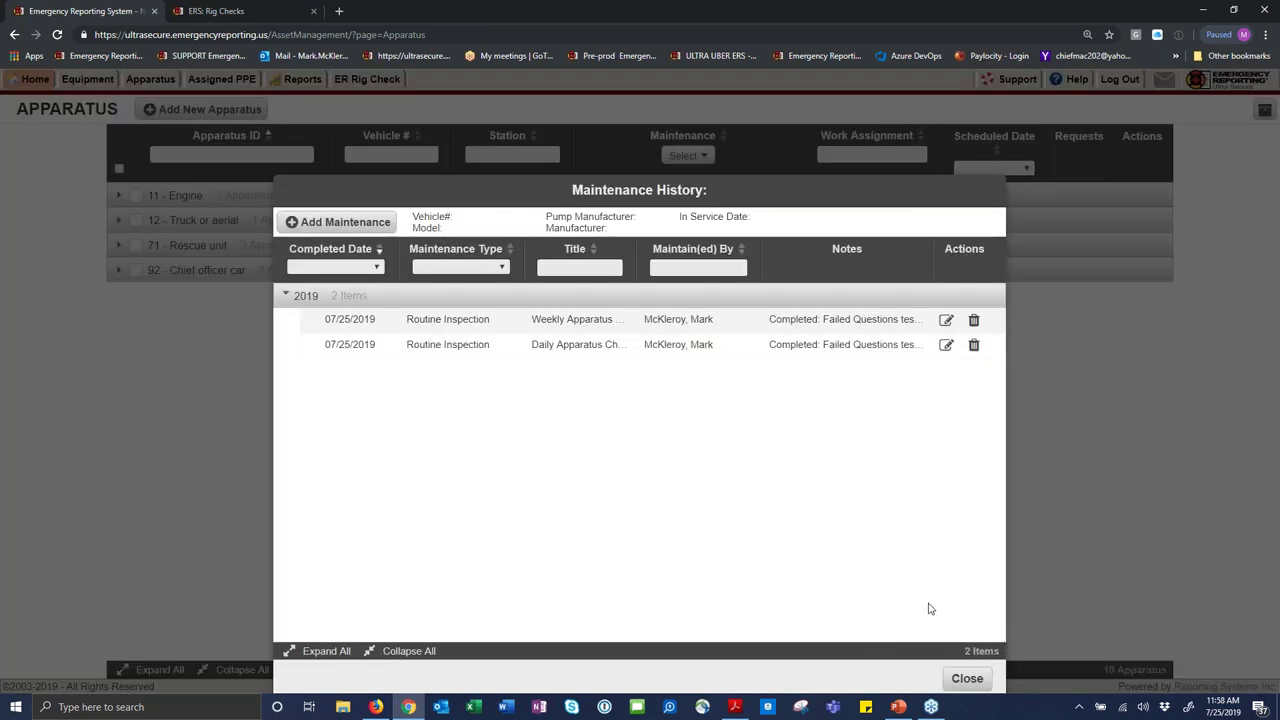
{"action": "left_click", "coordinate": [966, 679]}
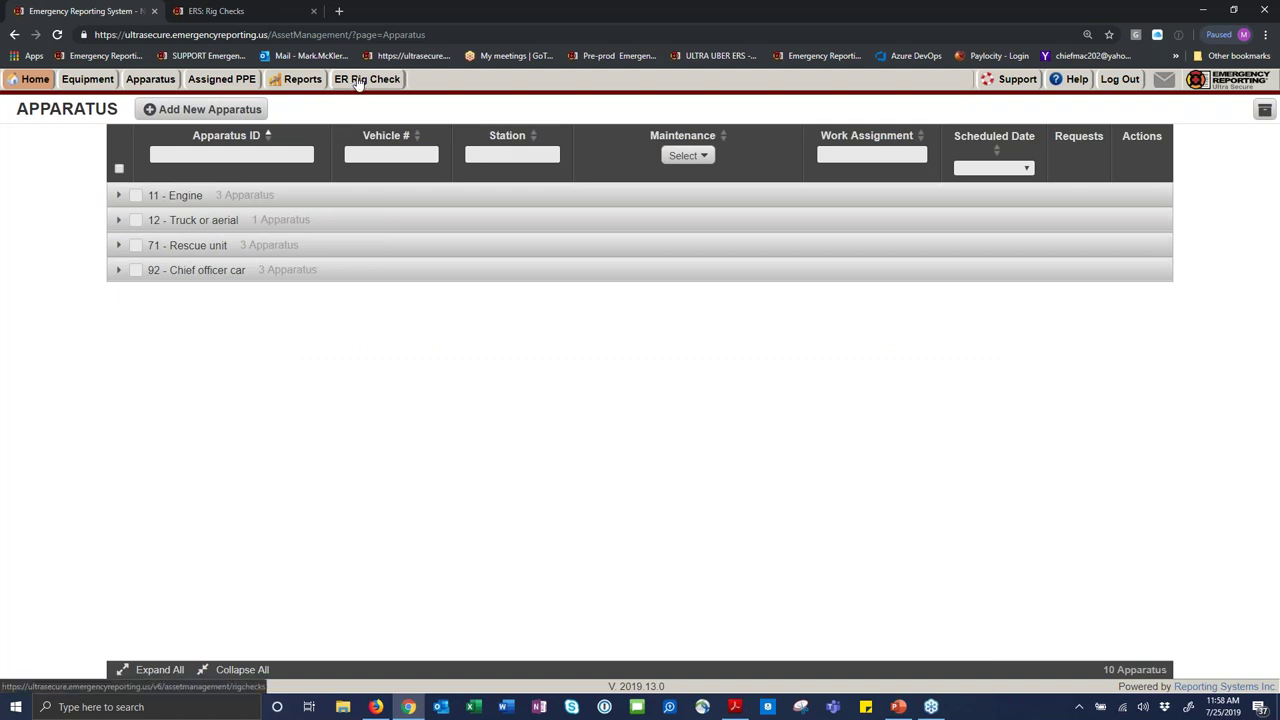
{"action": "left_click", "coordinate": [362, 80]}
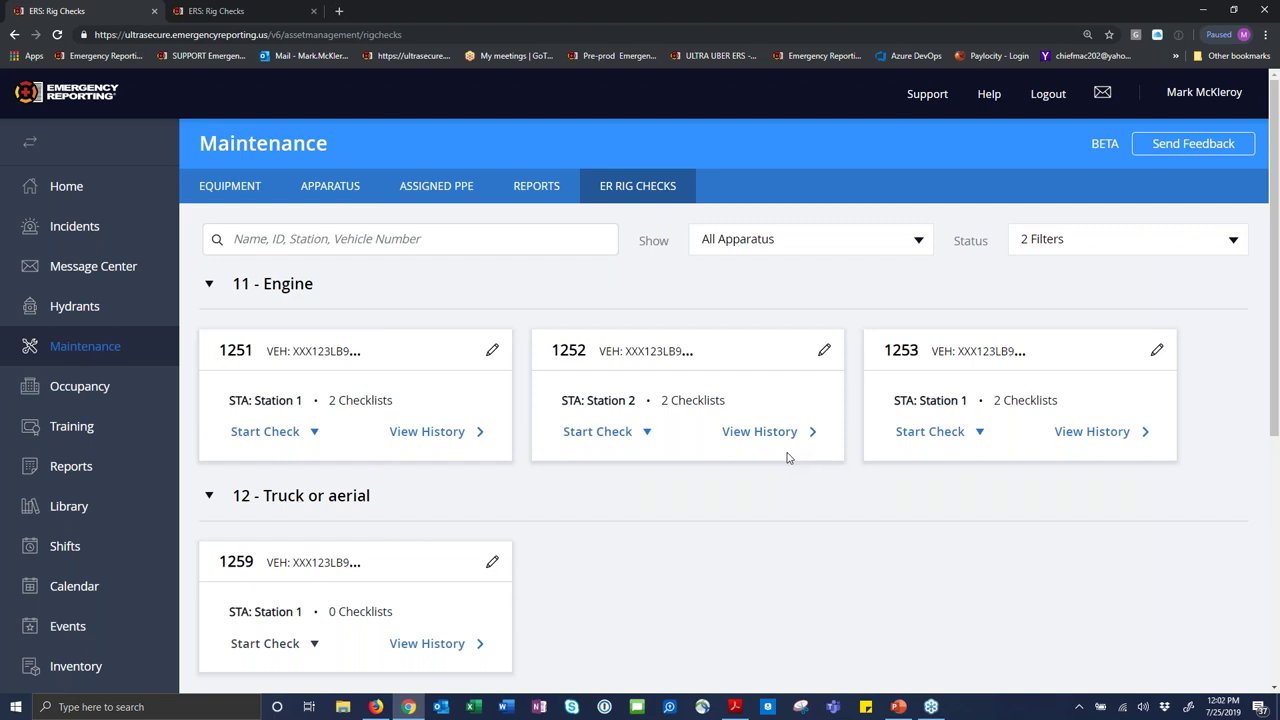
{"action": "left_click", "coordinate": [1103, 702]}
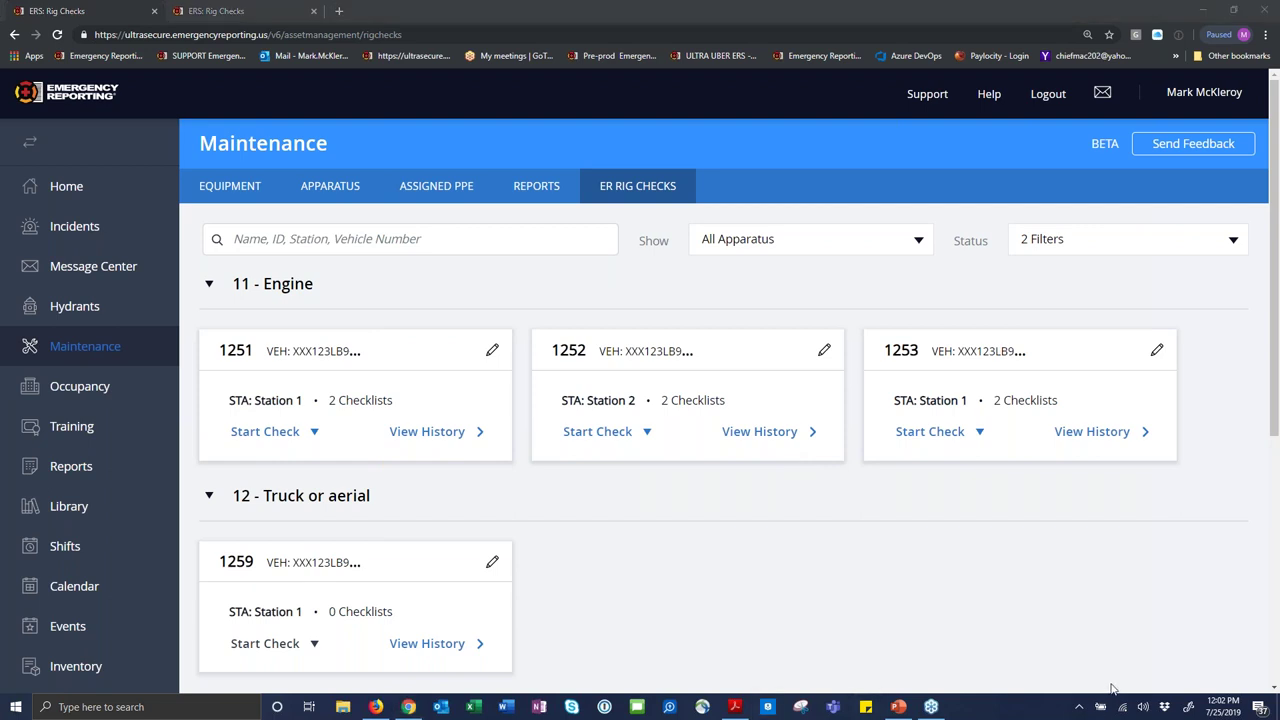